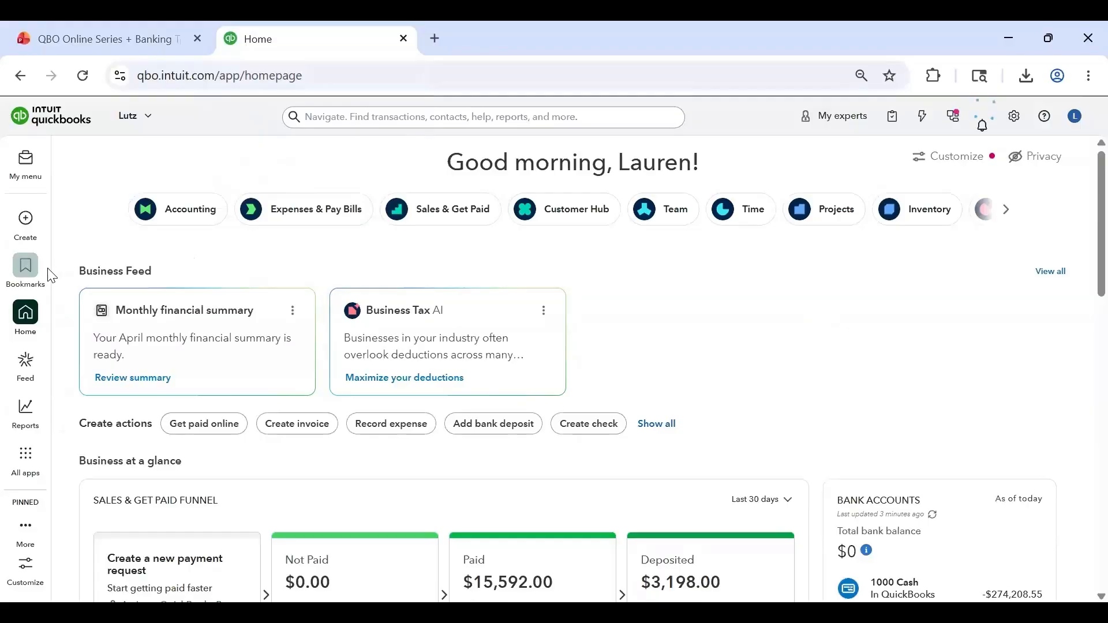
Open the Bank transactions page of the Accounting app and look through the pending transactions of 1050 Cash:Checking
mouse_move(44, 276)
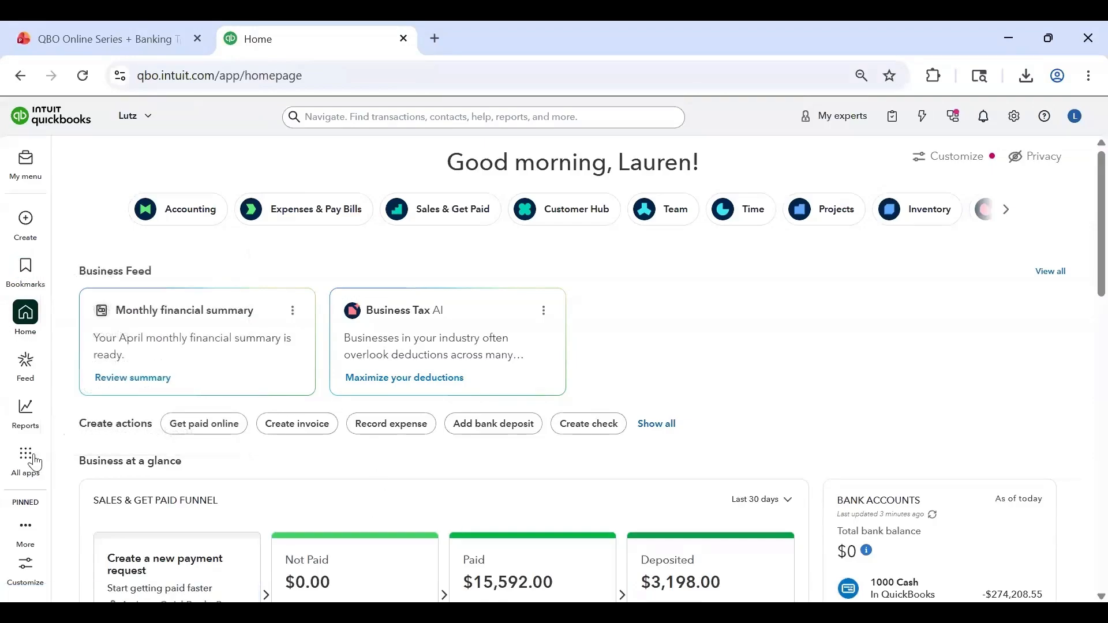
mouse_move(24, 459)
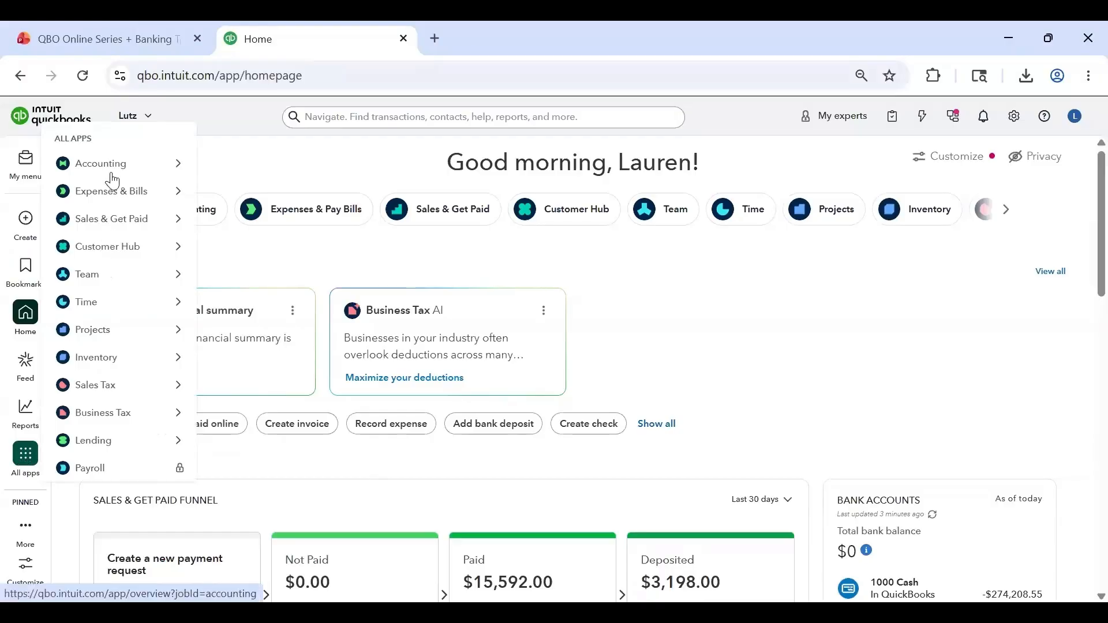
mouse_move(197, 173)
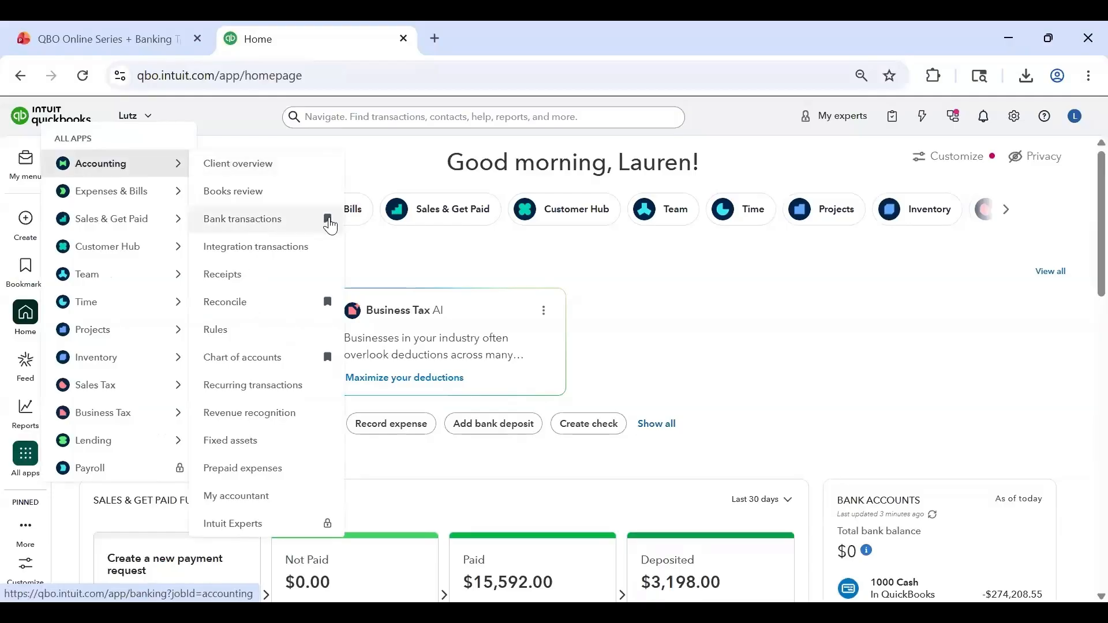
click(266, 222)
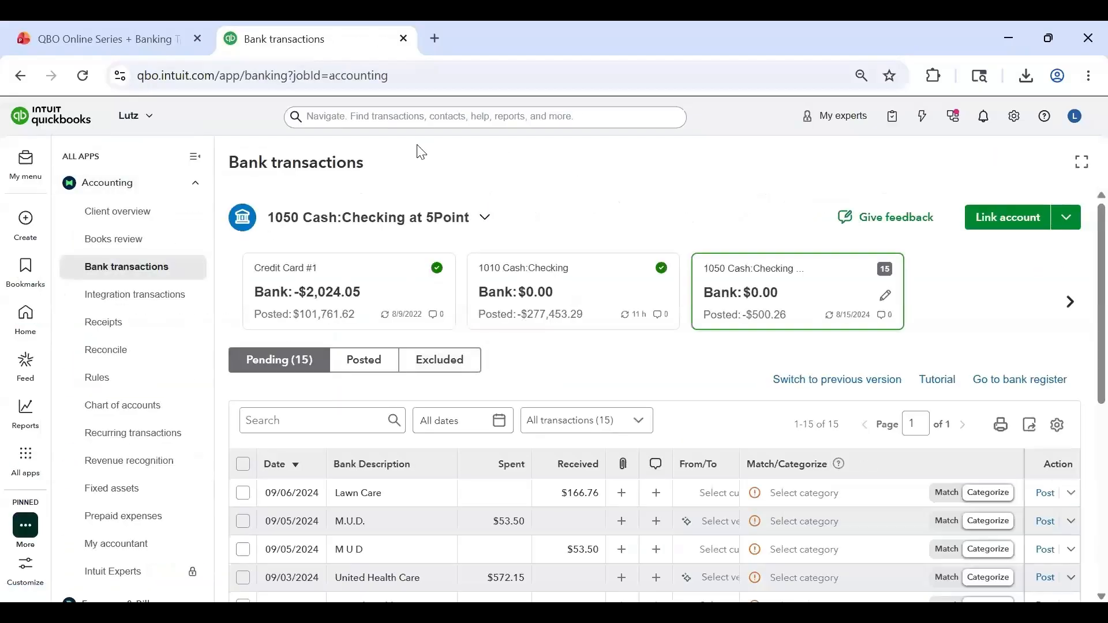
scroll(689, 292, down, 1)
scroll(689, 292, down, 5)
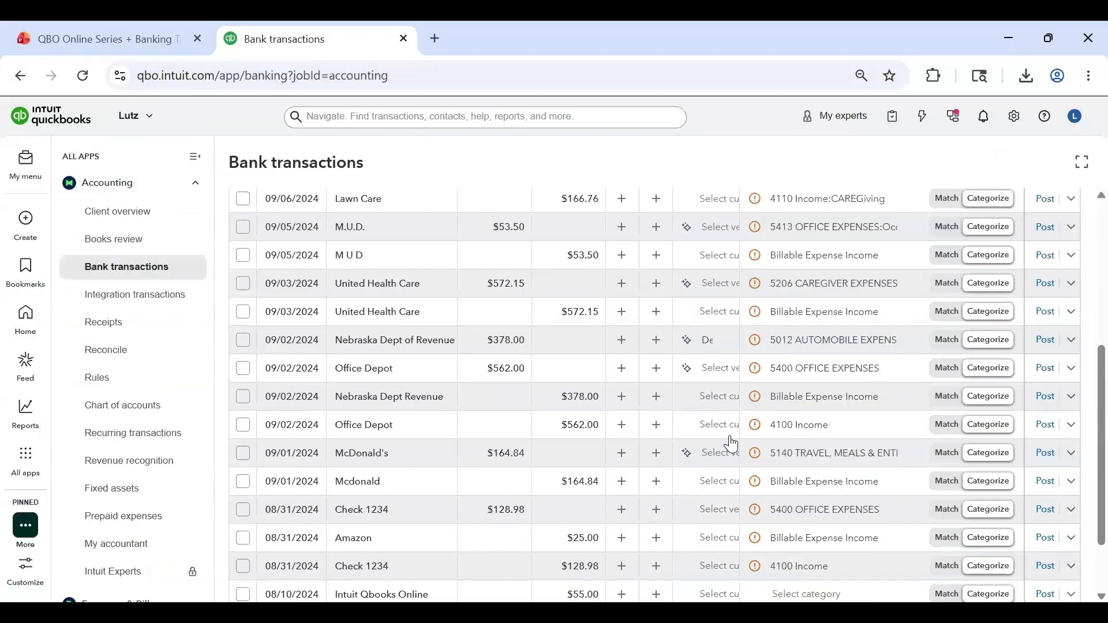
scroll(664, 444, up, 6)
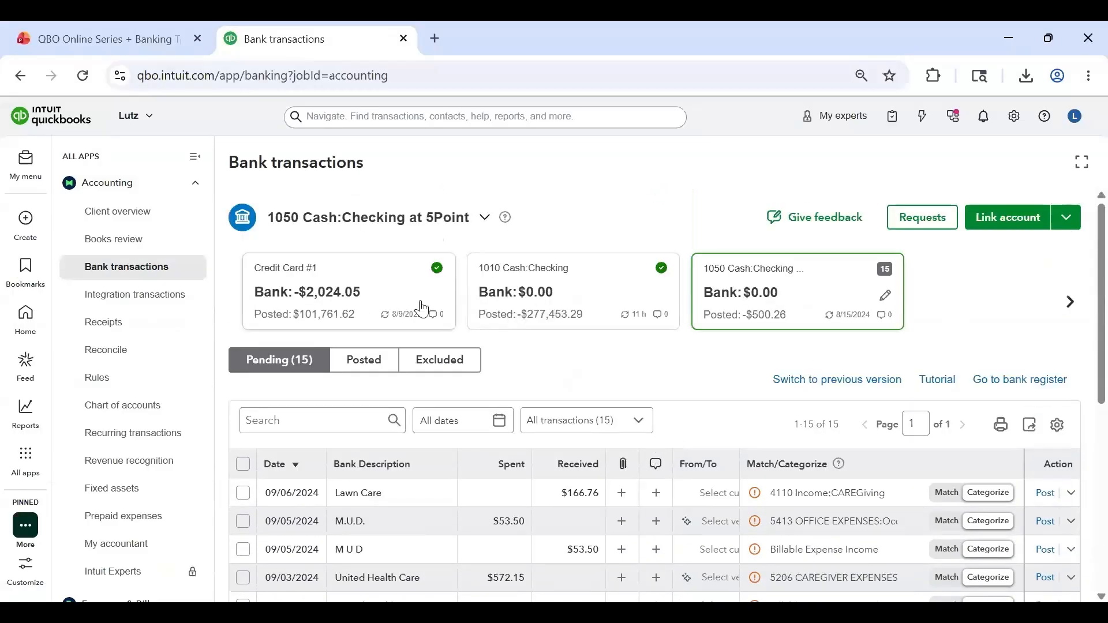
Review the pending transactions of Credit Card #1, 1010 Cash:Checking, 1020 Cash:Savings and 1050 Cash:Checking, checking which accounts are set up
click(324, 291)
click(548, 275)
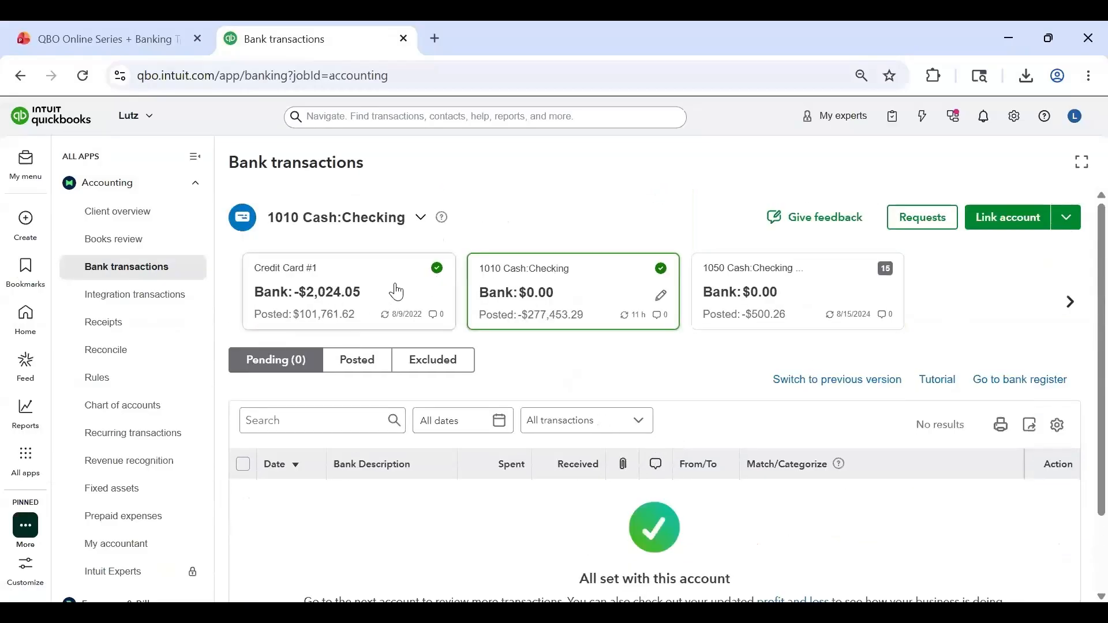
click(392, 290)
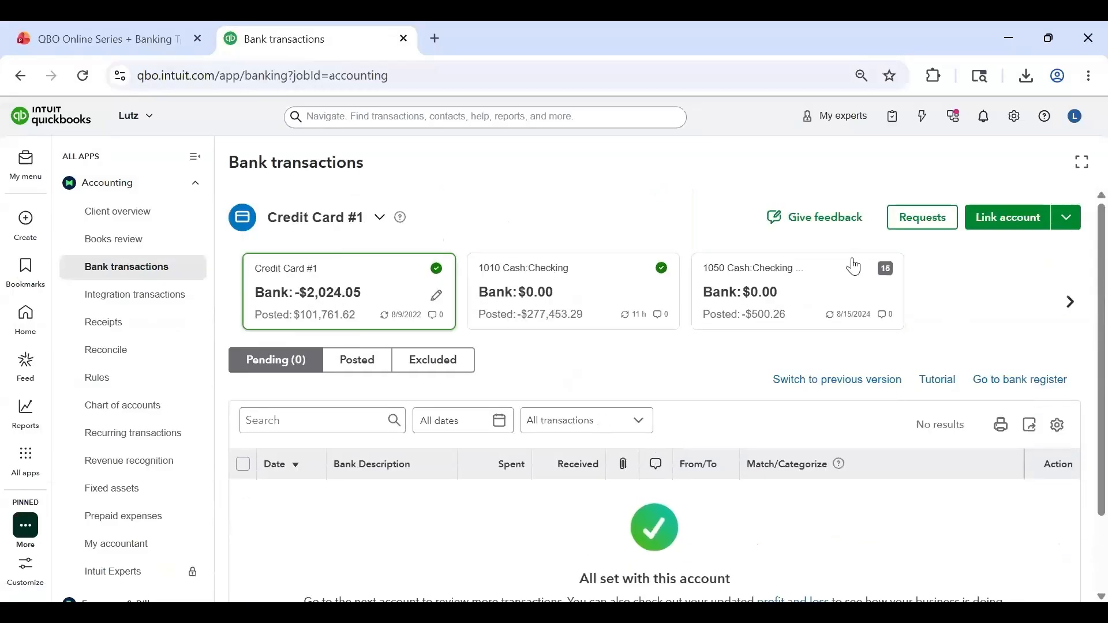
click(1071, 302)
click(807, 299)
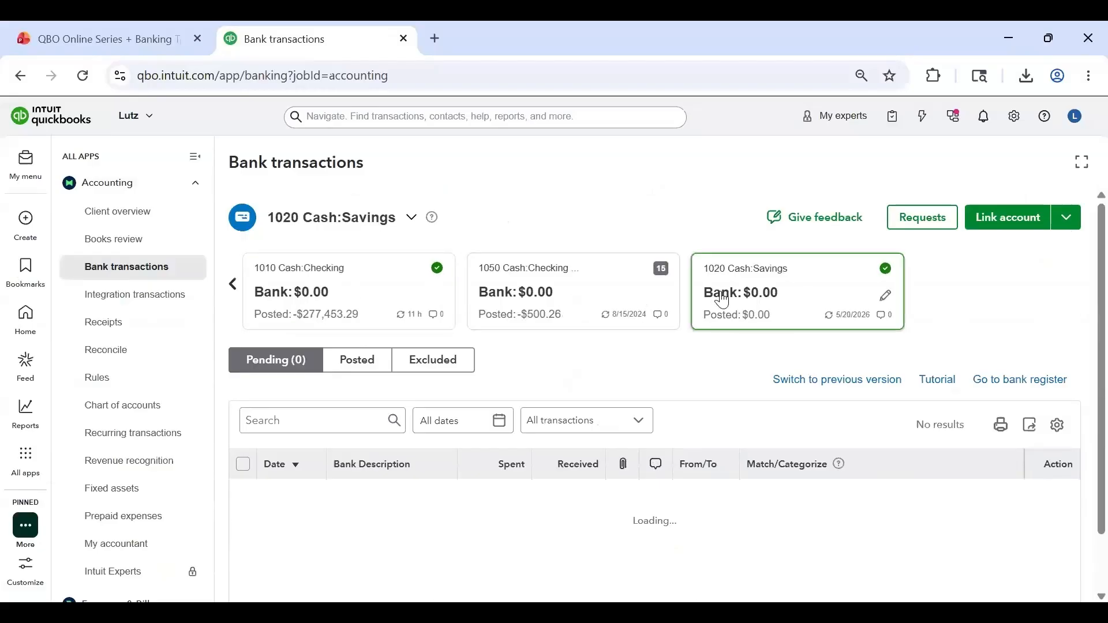
click(571, 296)
click(332, 294)
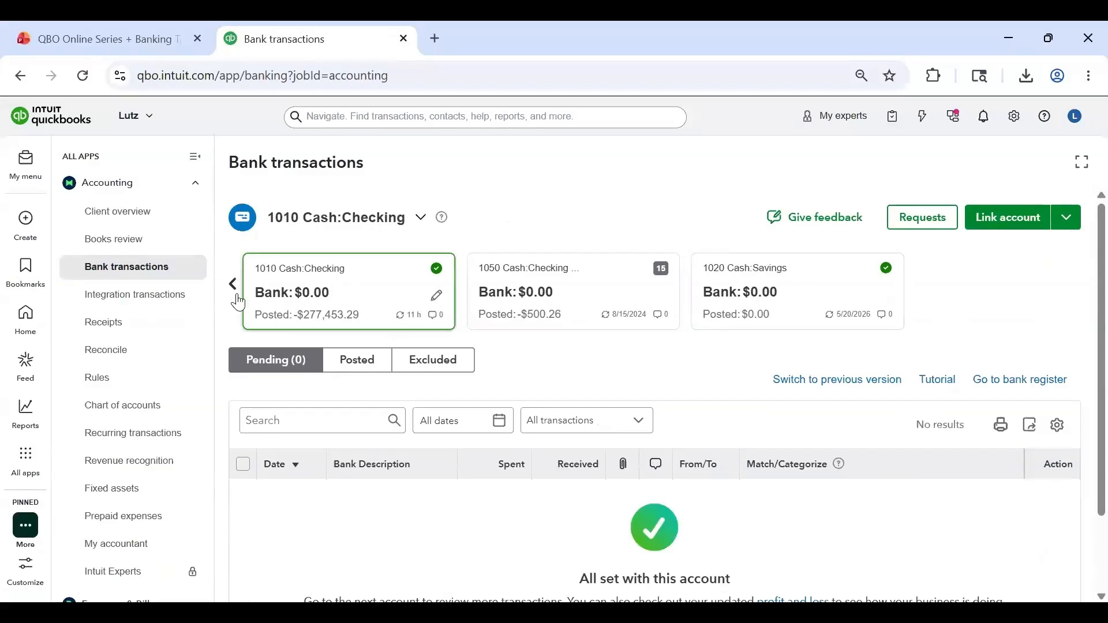
click(232, 284)
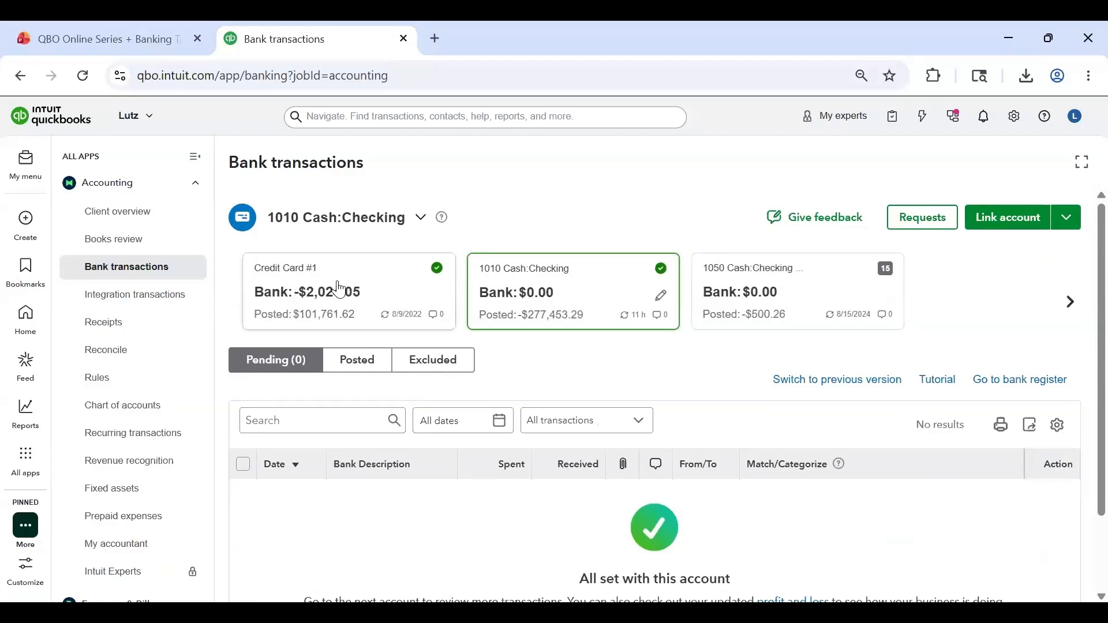
click(375, 292)
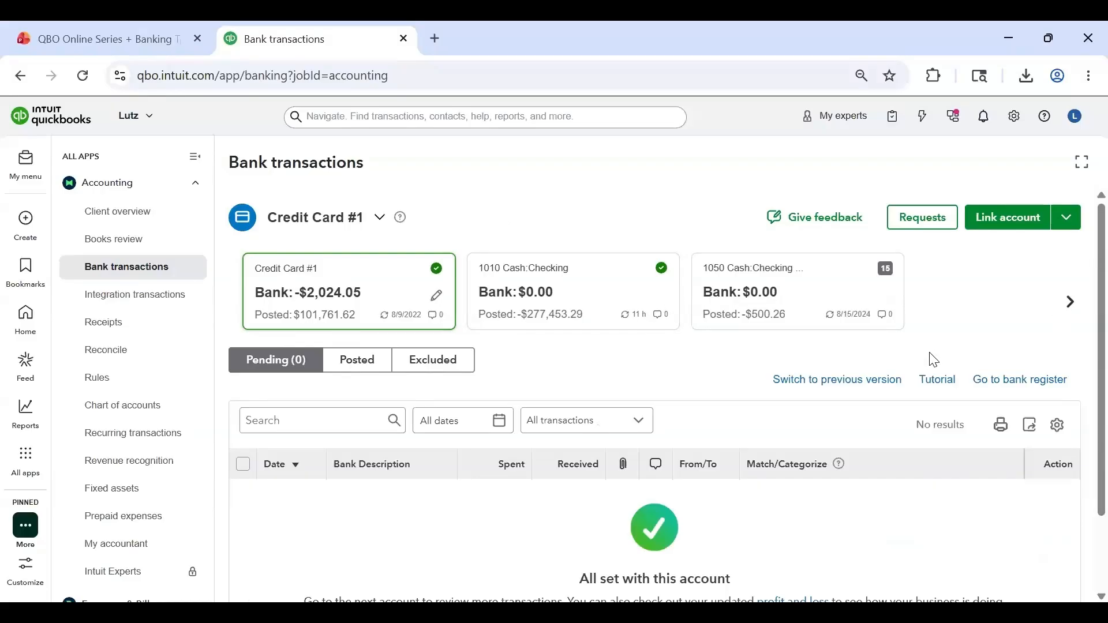
click(1071, 303)
click(232, 290)
Start linking a new account, search the bank list for "first national bank" and look through the matching banks
click(1009, 231)
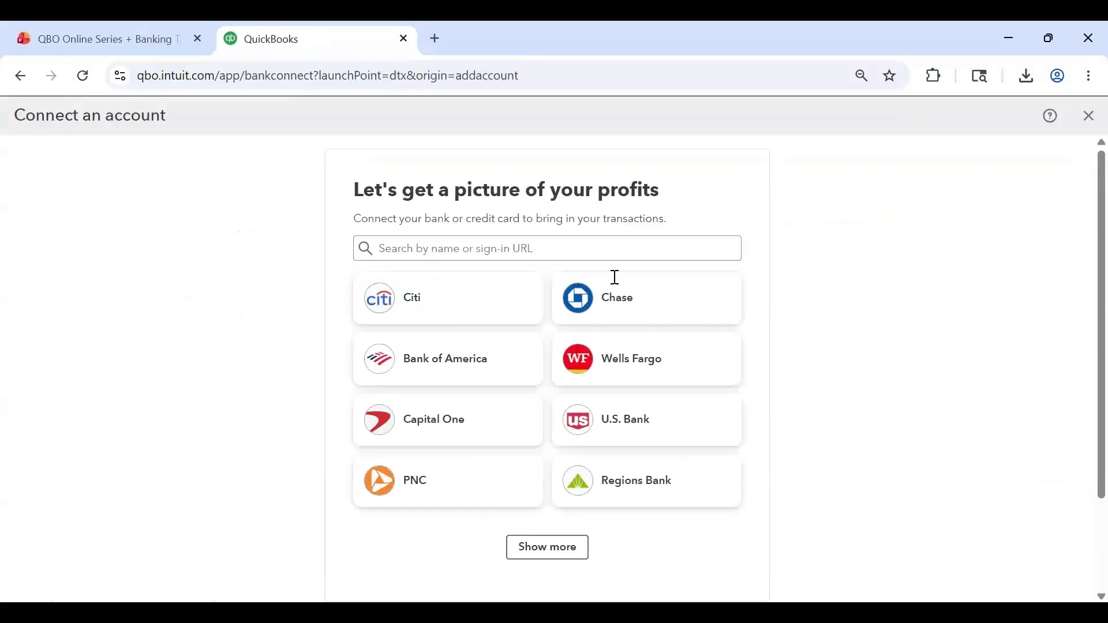
click(526, 249)
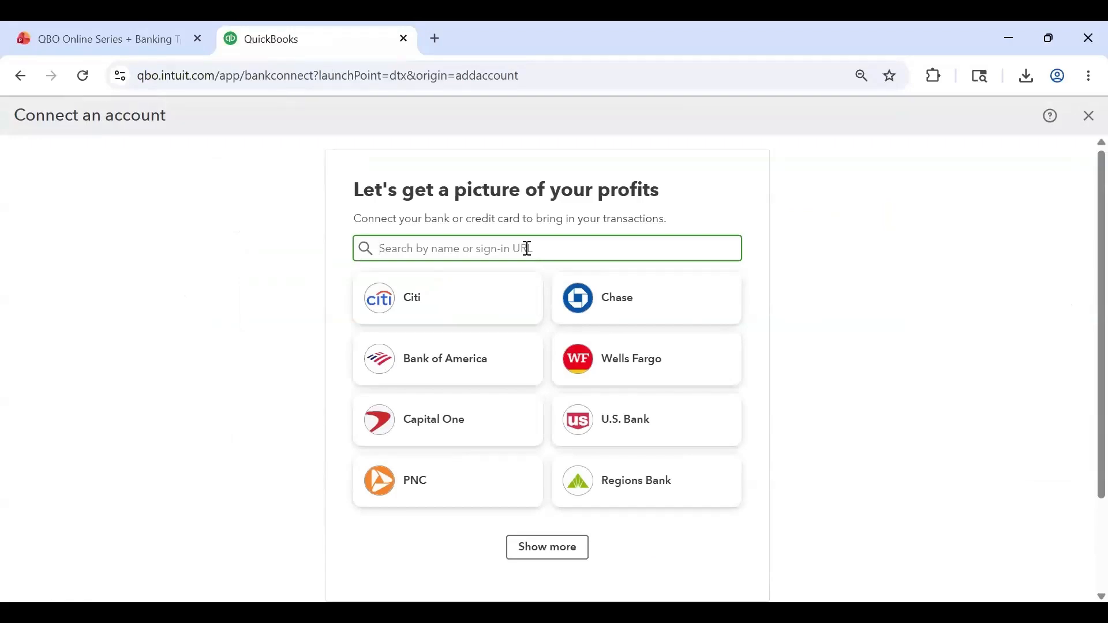
drag(1101, 227, 1101, 236)
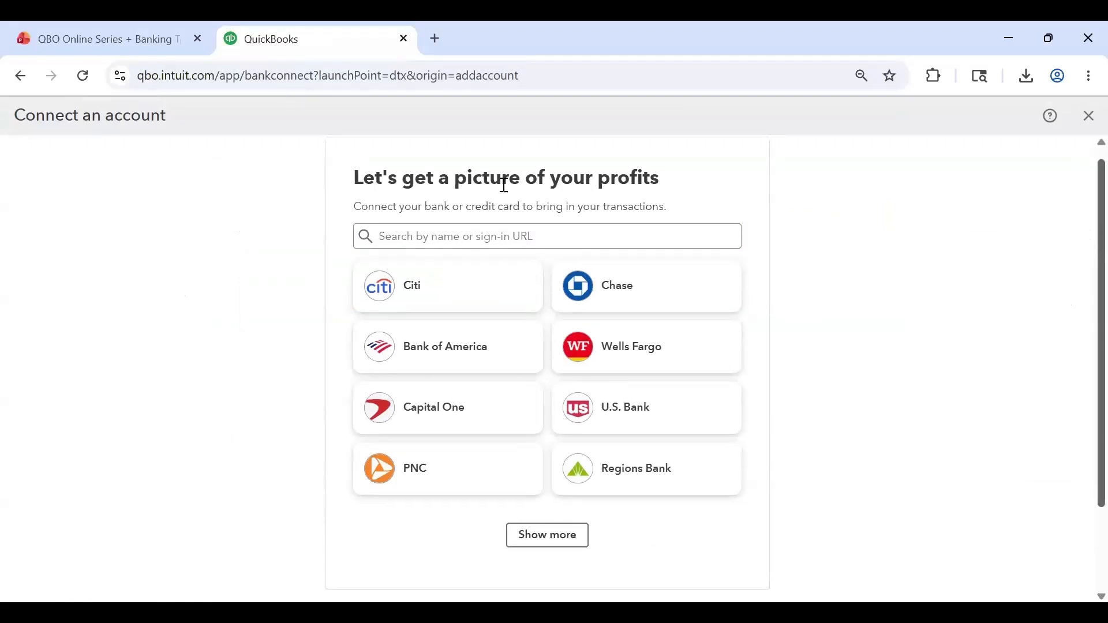
click(391, 232)
text(first national)
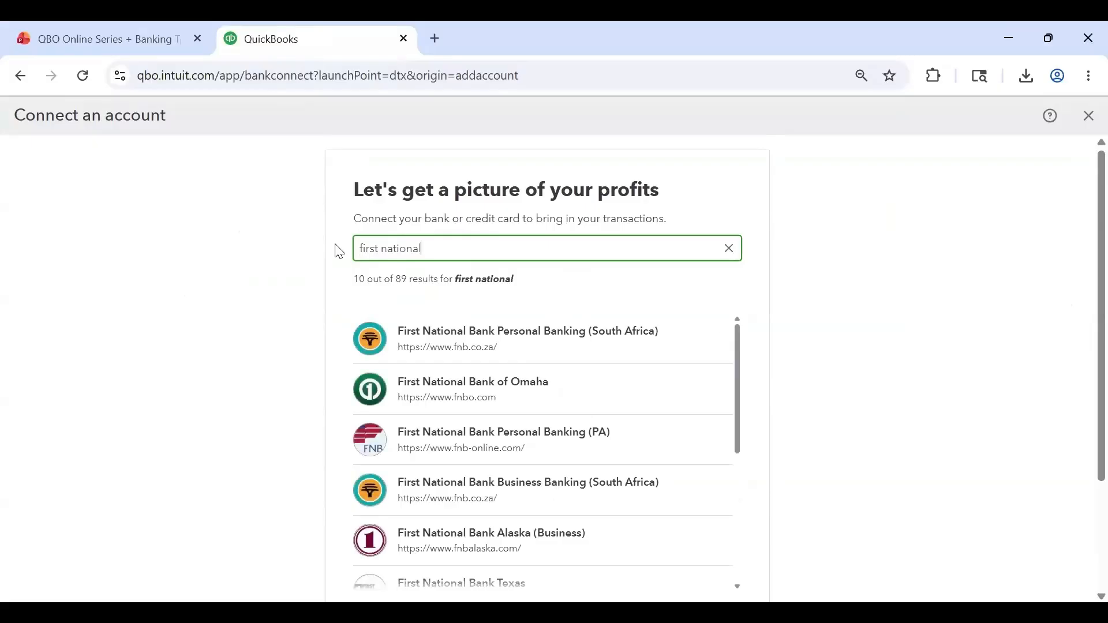
text( bank)
scroll(697, 485, down, 12)
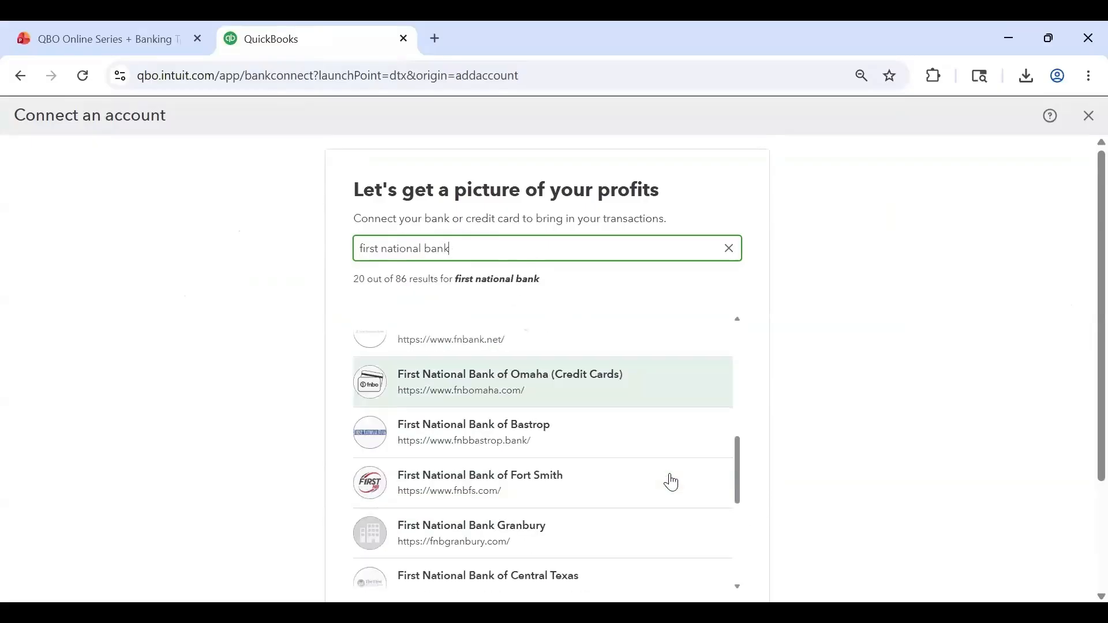
scroll(603, 511, down, 1)
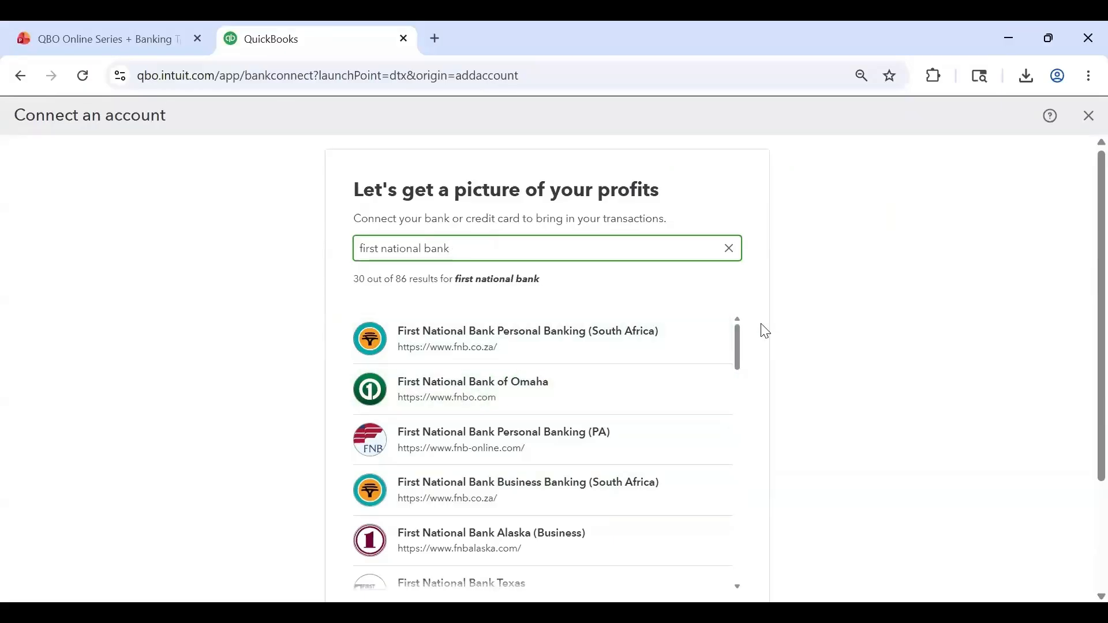
drag(741, 339, 716, 620)
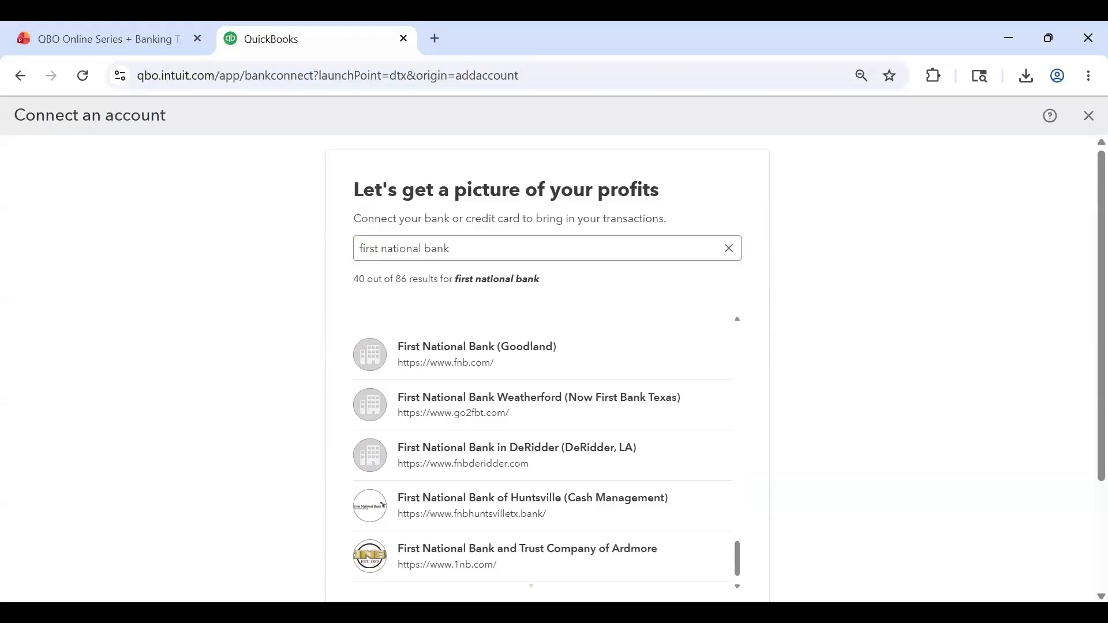
scroll(694, 527, down, 1)
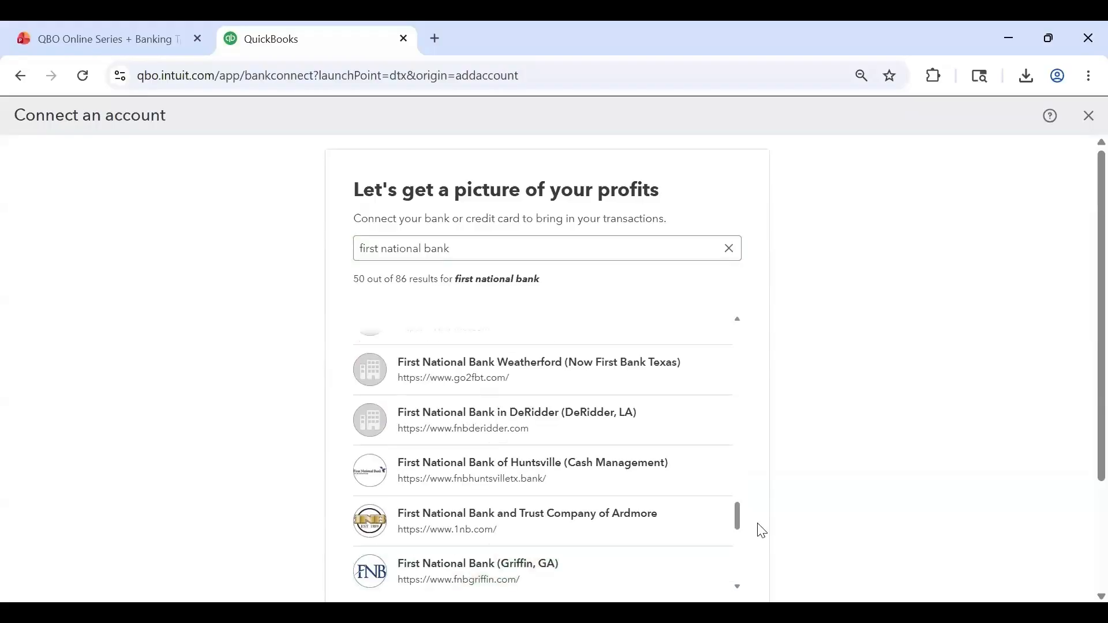
drag(737, 517, 745, 334)
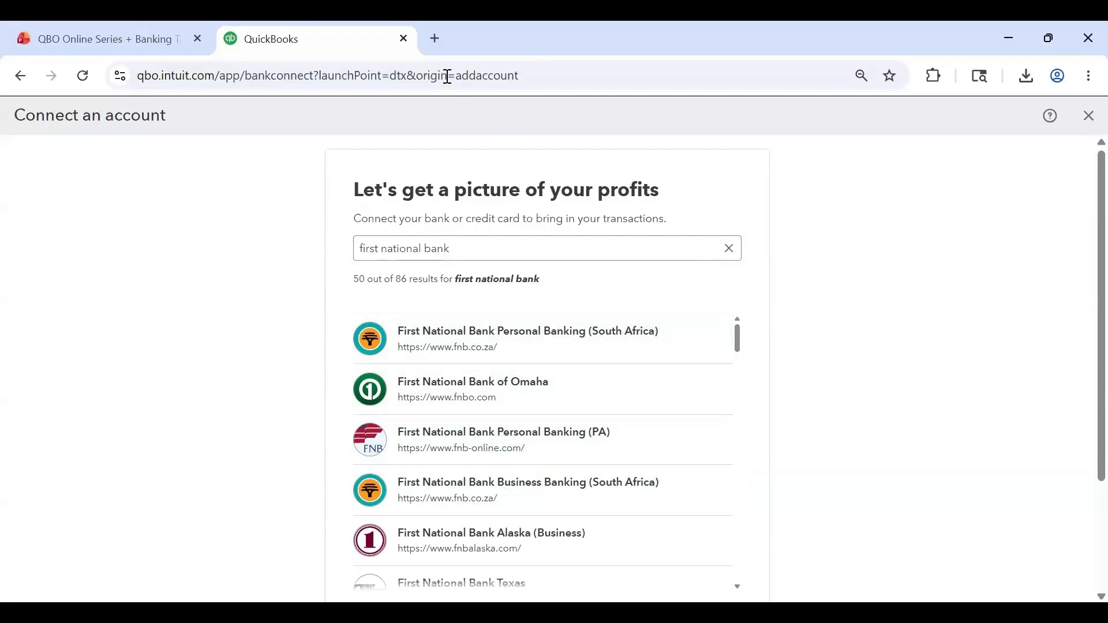
Look up "fnbo" on Google in a new browser tab to find the bank's website address
click(437, 39)
click(218, 77)
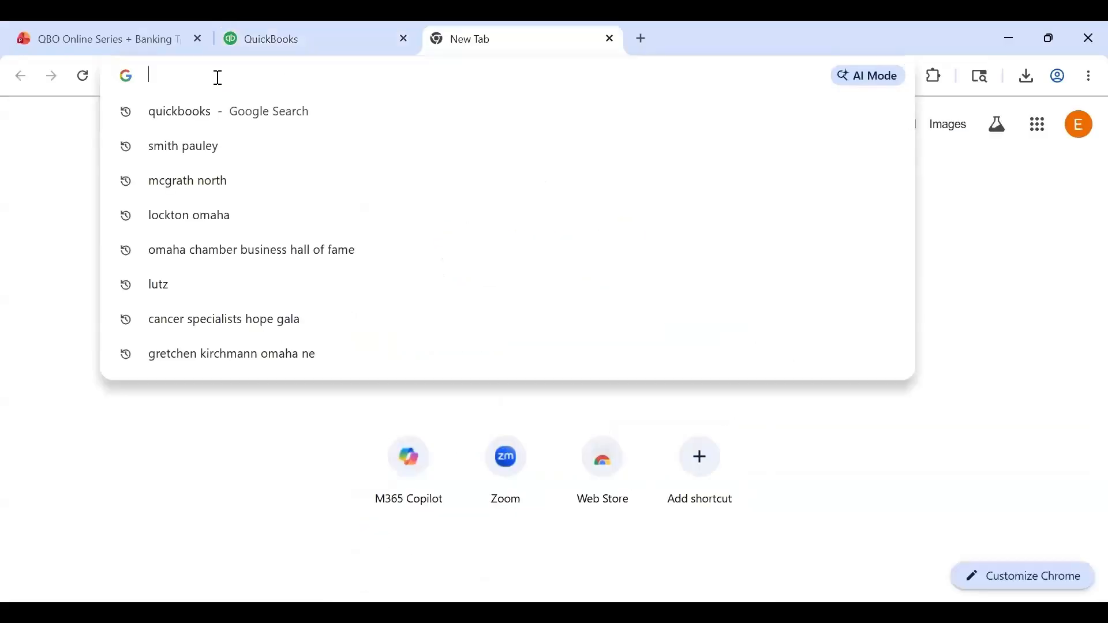
click(320, 43)
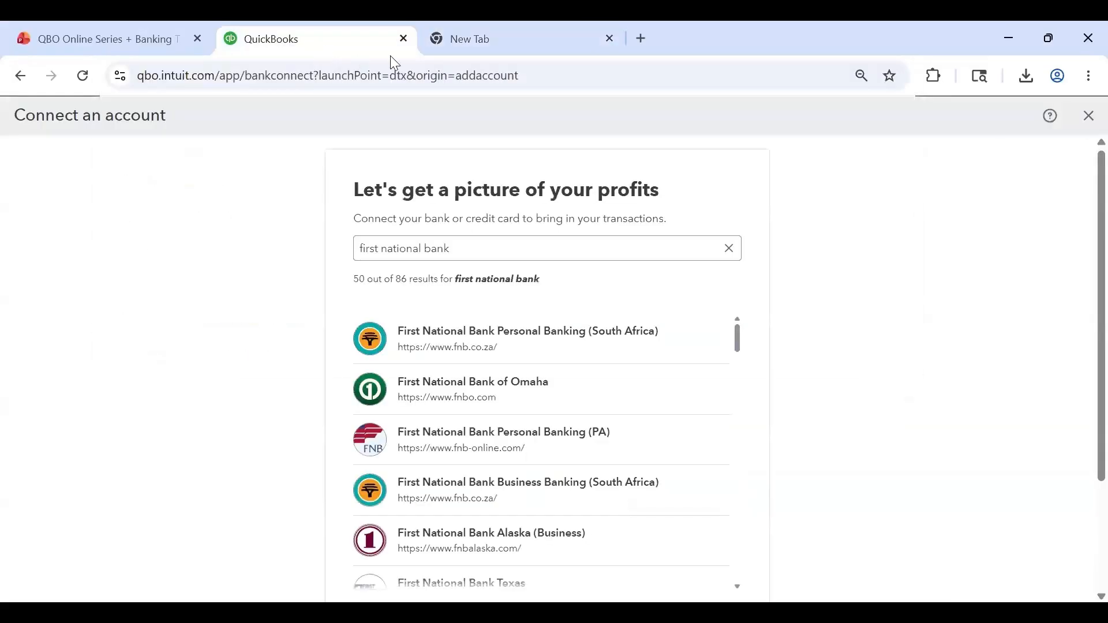
click(441, 44)
click(254, 78)
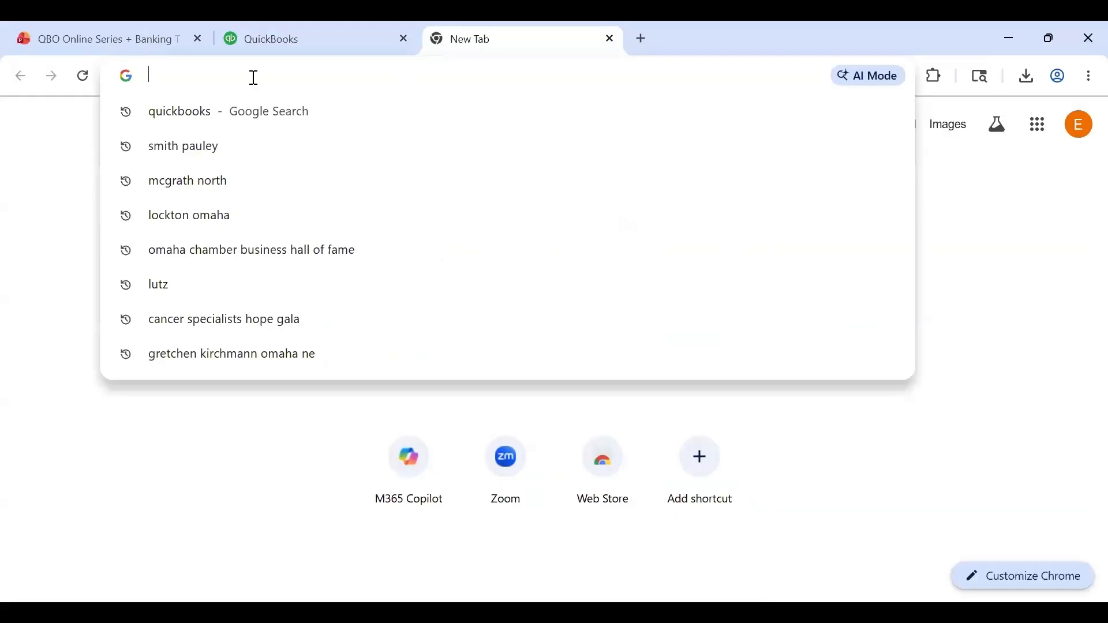
text(fnbo)
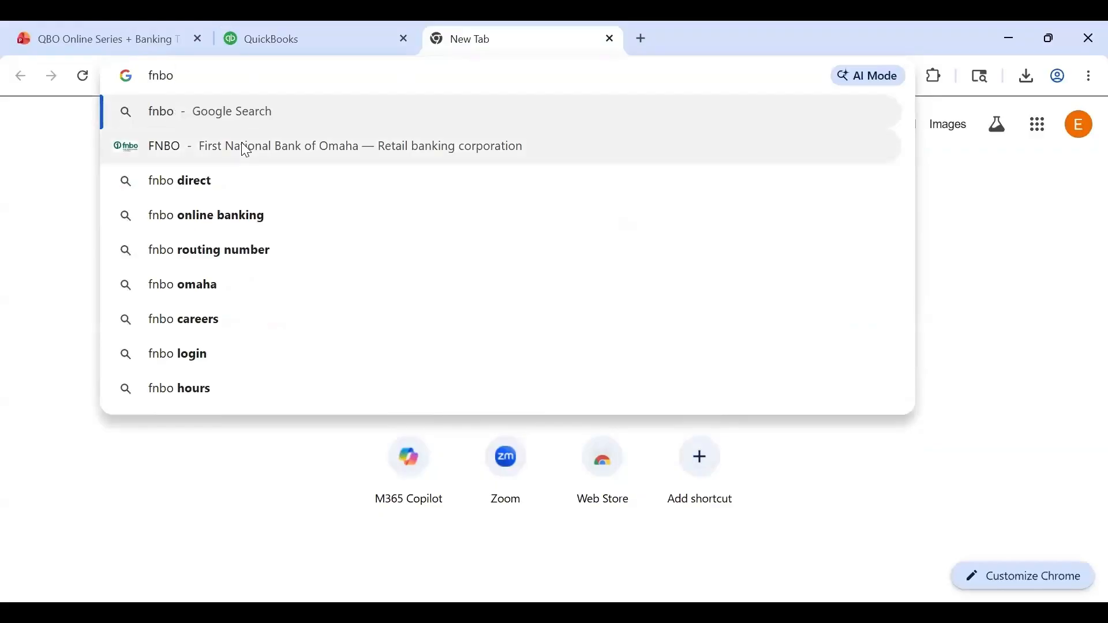
click(246, 149)
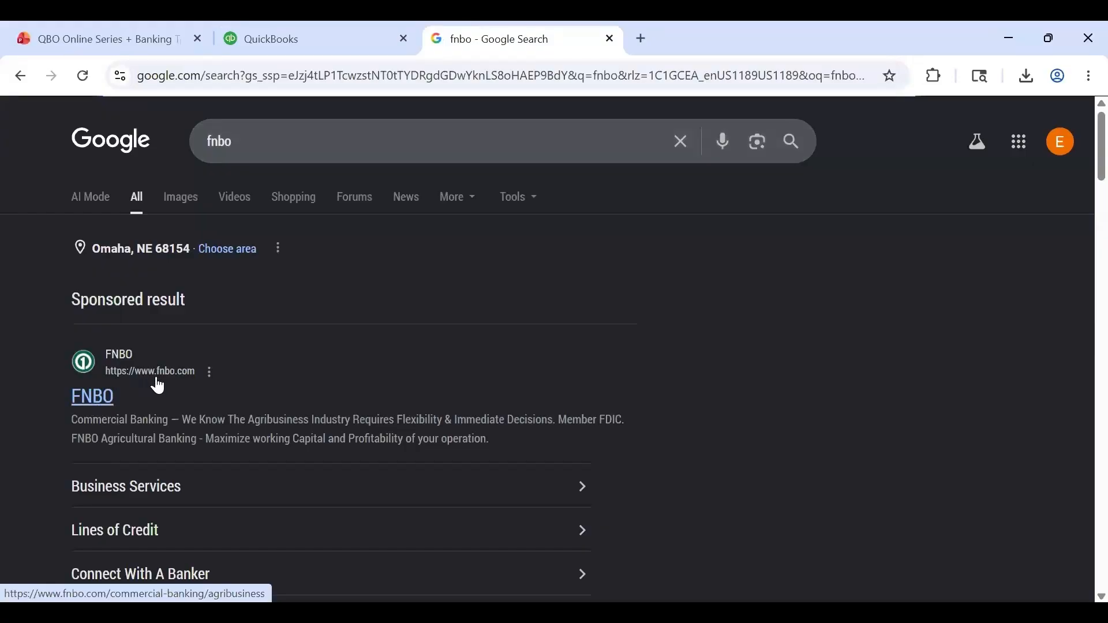
click(291, 46)
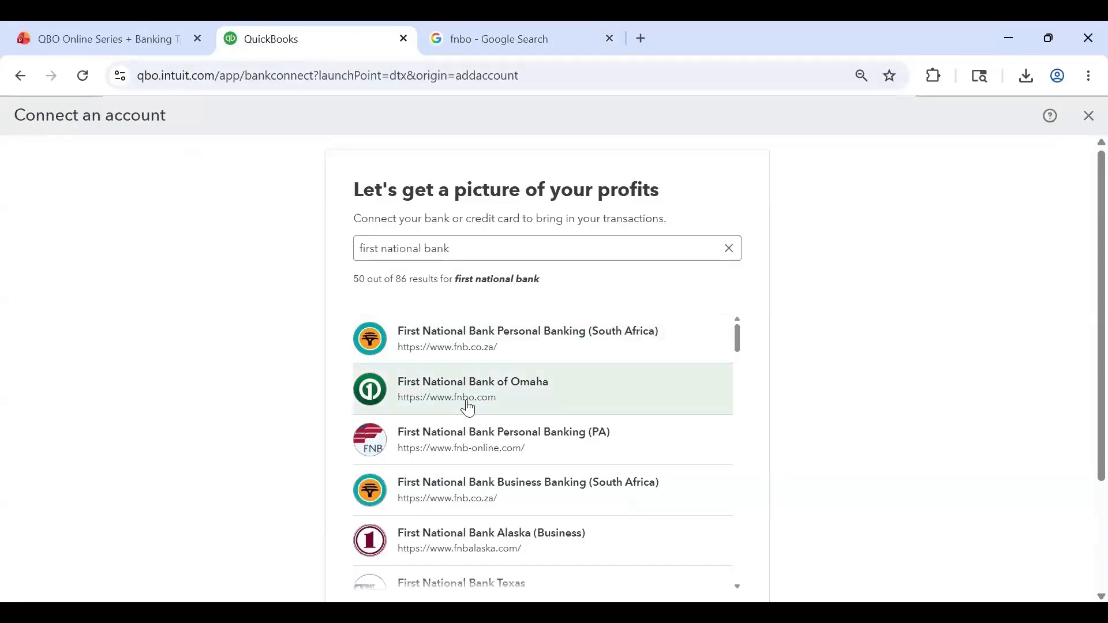
click(491, 391)
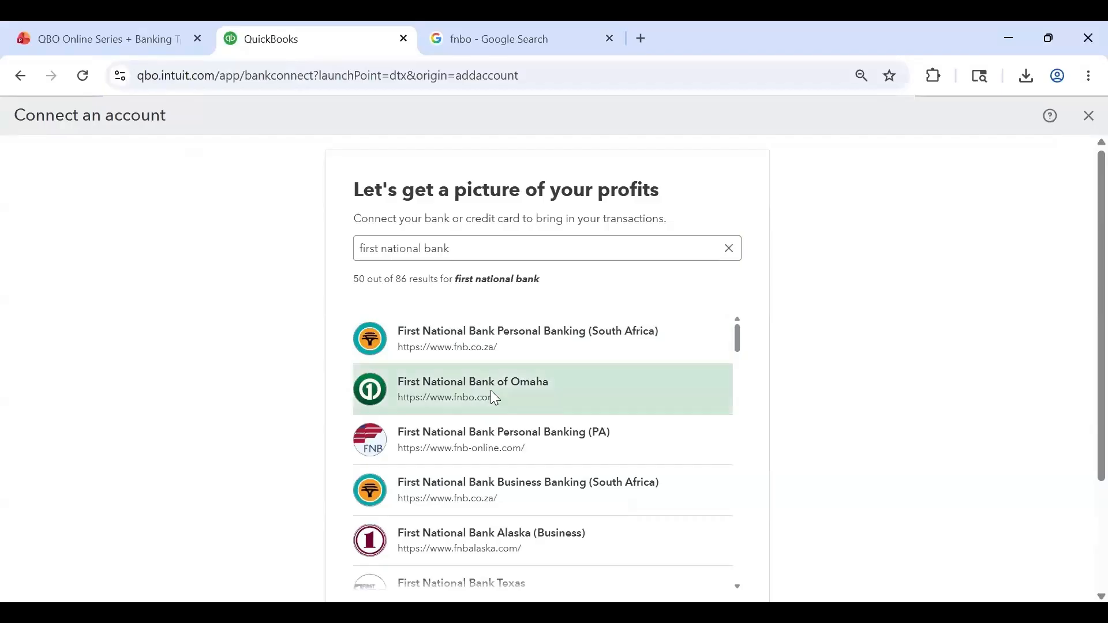
click(511, 353)
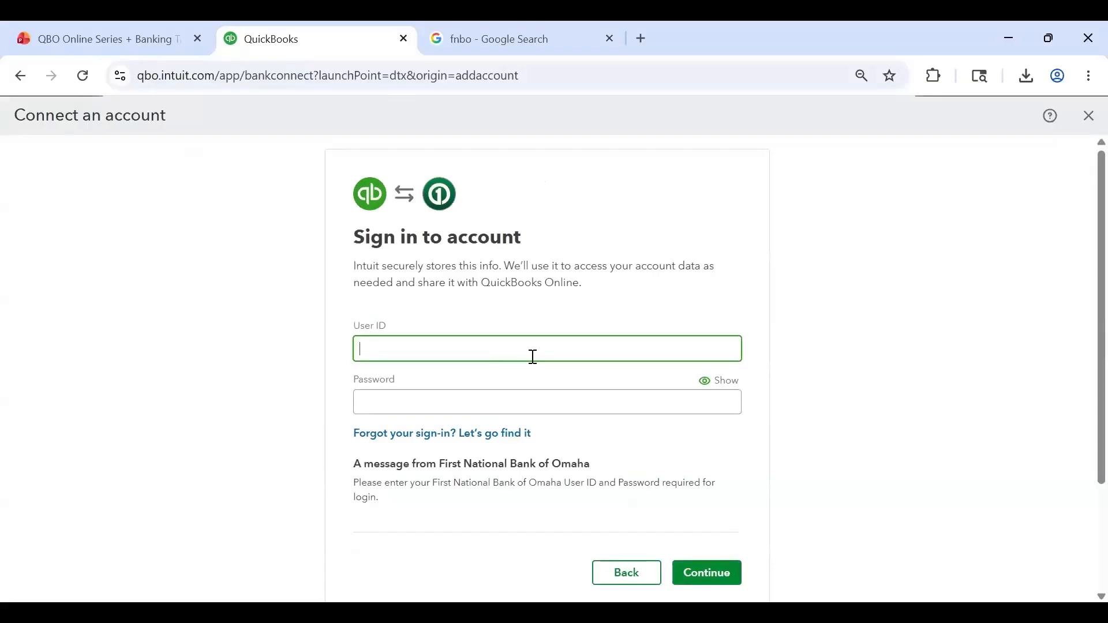
Open the FNBO website from the search results, view its login options and return to the QuickBooks sign-in form
click(502, 47)
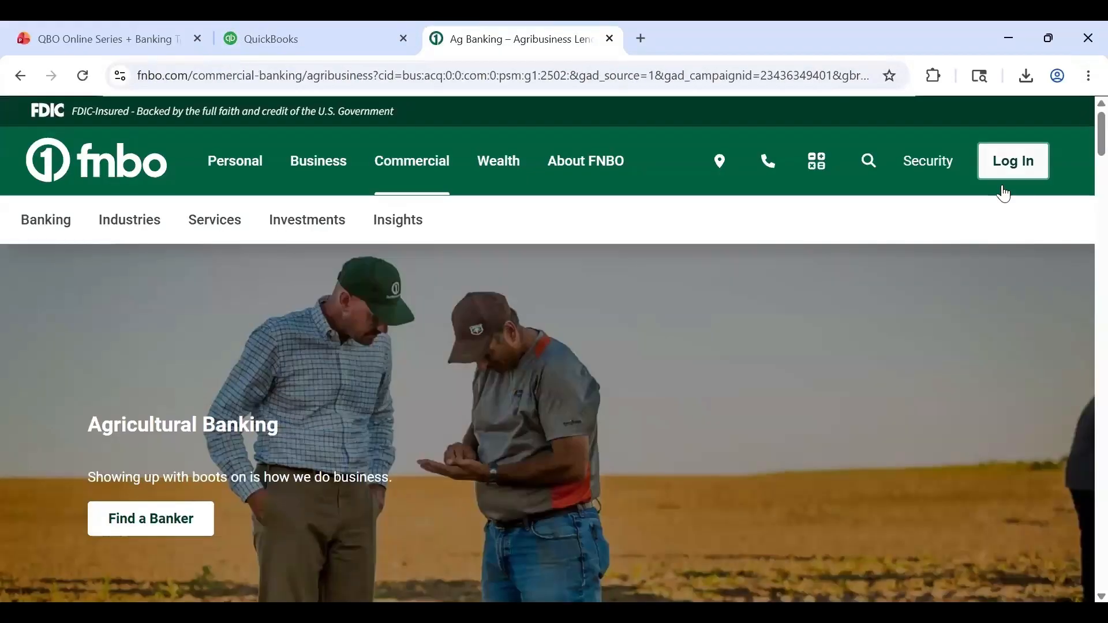
click(1010, 167)
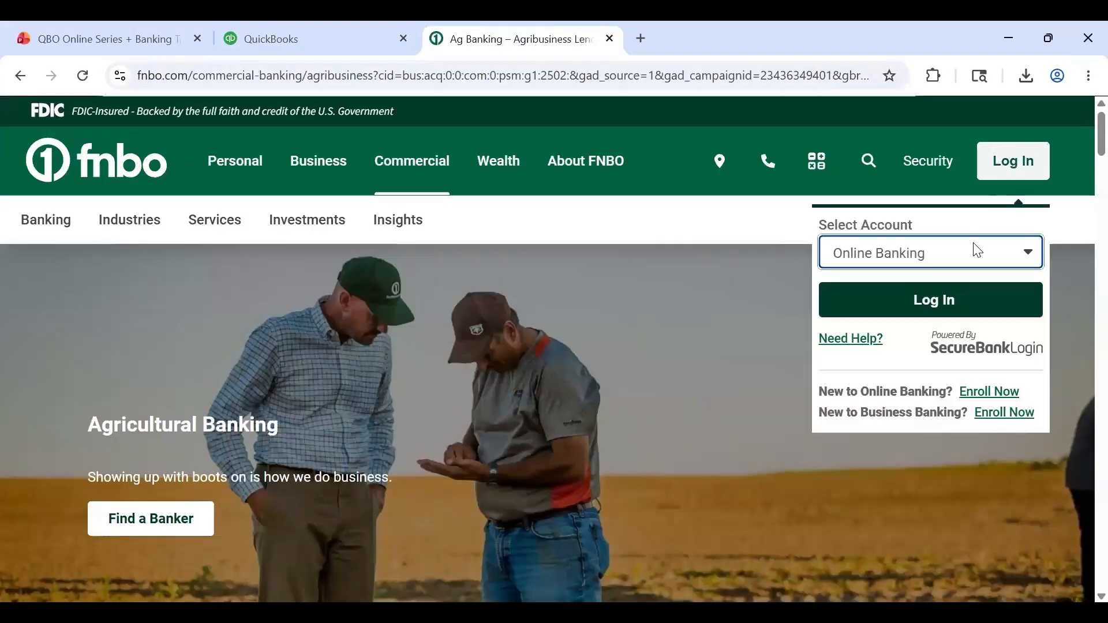
click(287, 41)
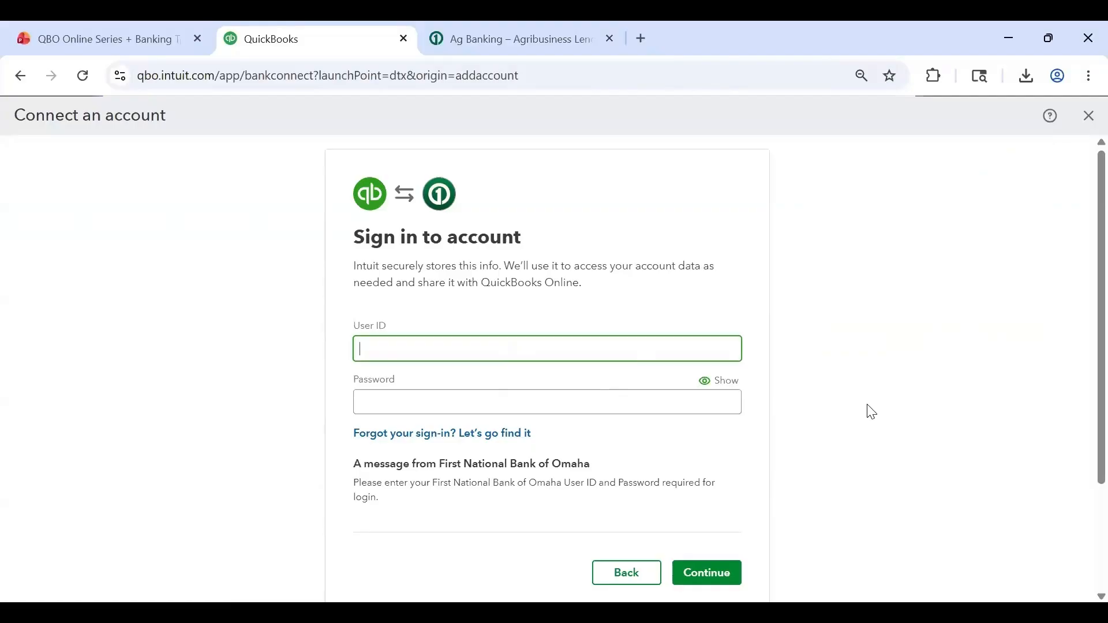
Examine the bank sign-in form, including the statement on how Intuit stores the sign-in information
scroll(623, 445, down, 3)
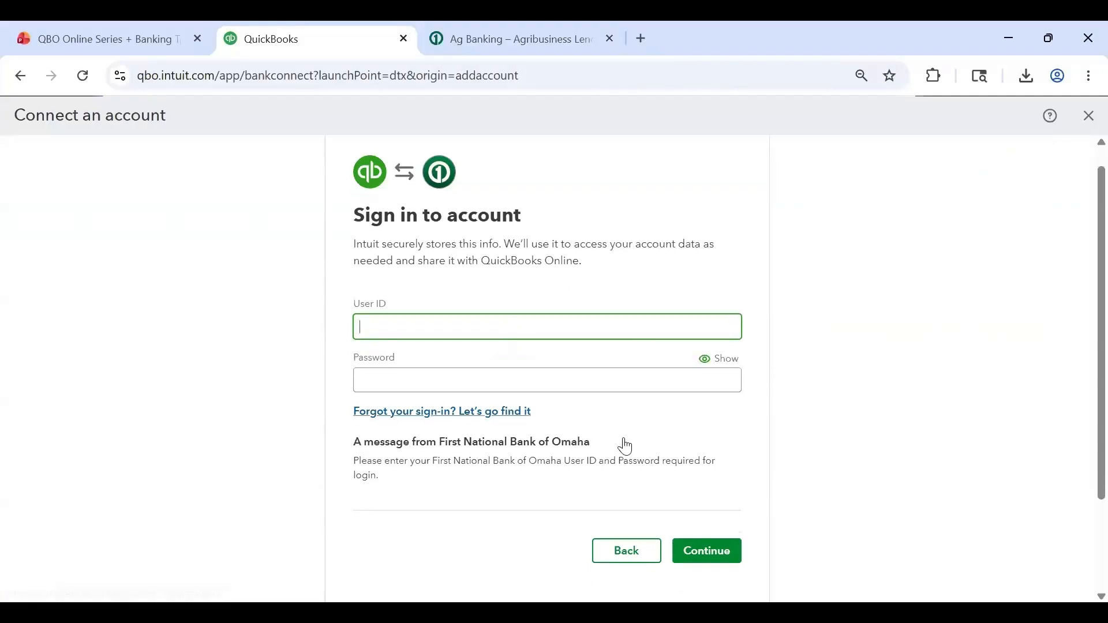
scroll(844, 383, up, 3)
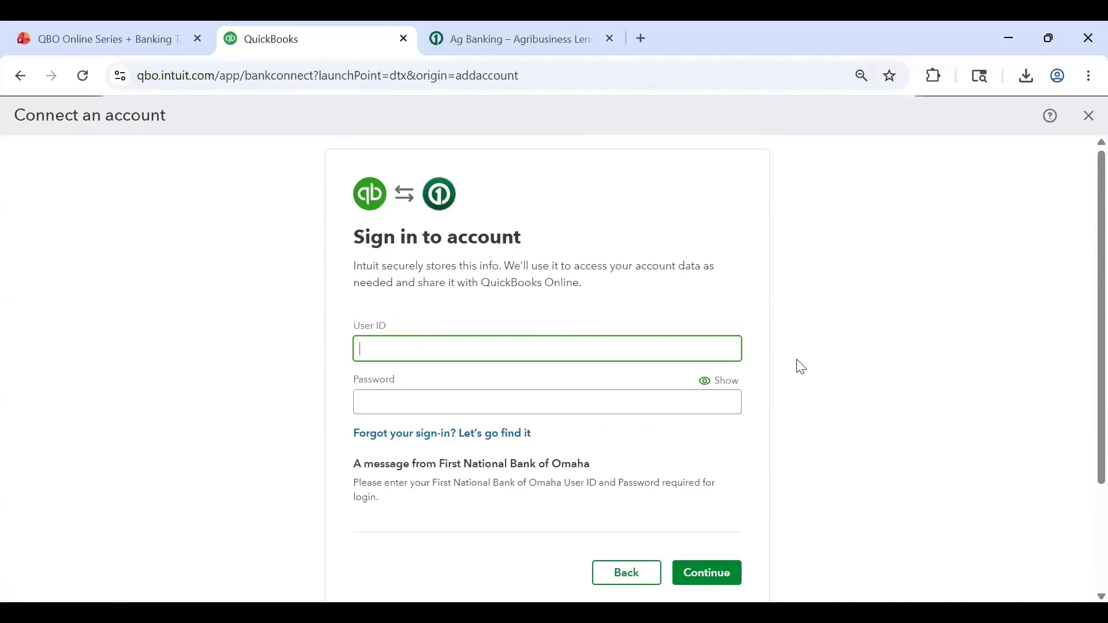
drag(357, 273, 424, 267)
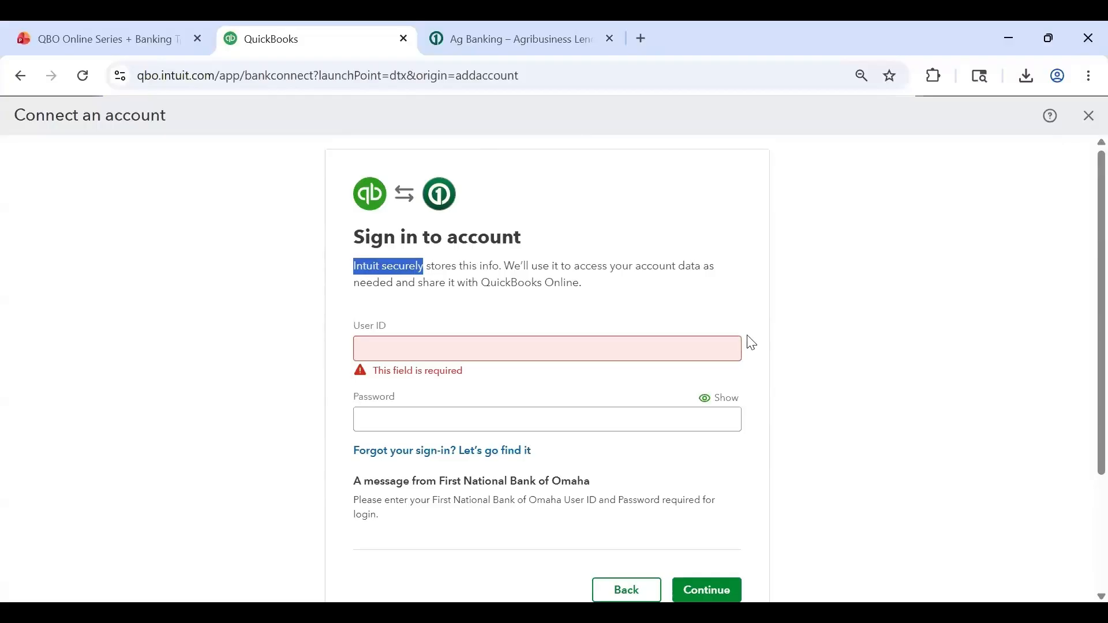
click(836, 350)
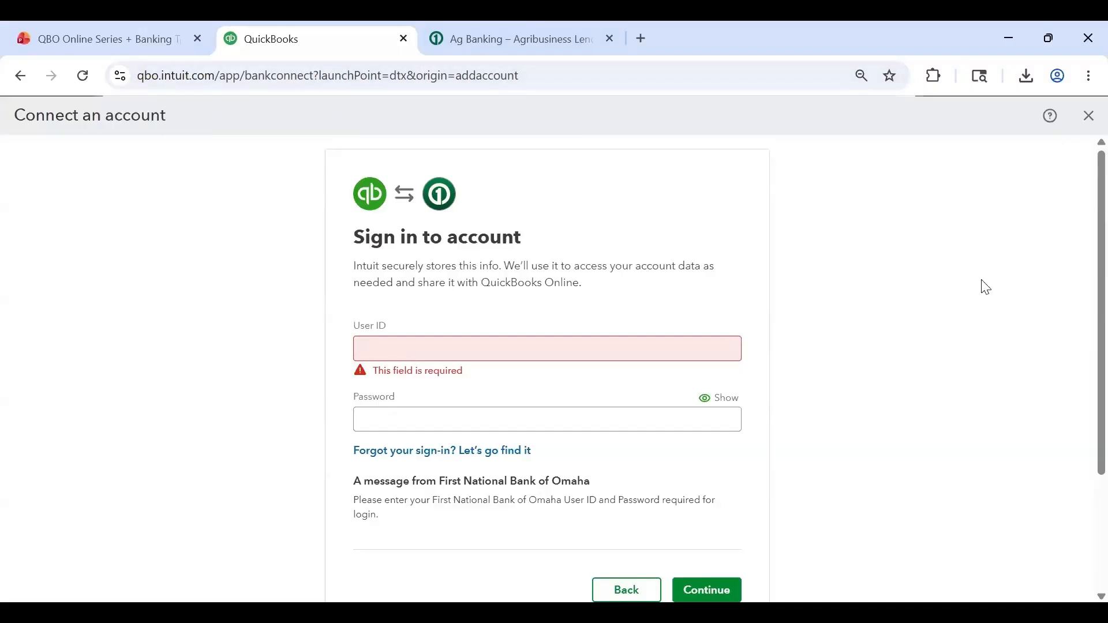
click(676, 356)
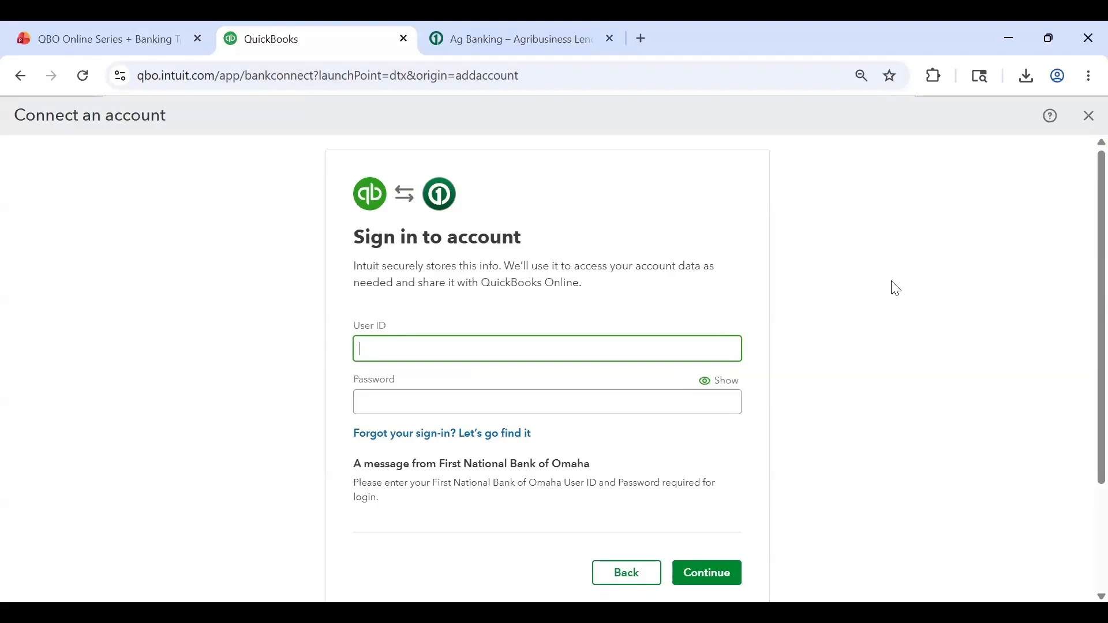
click(904, 269)
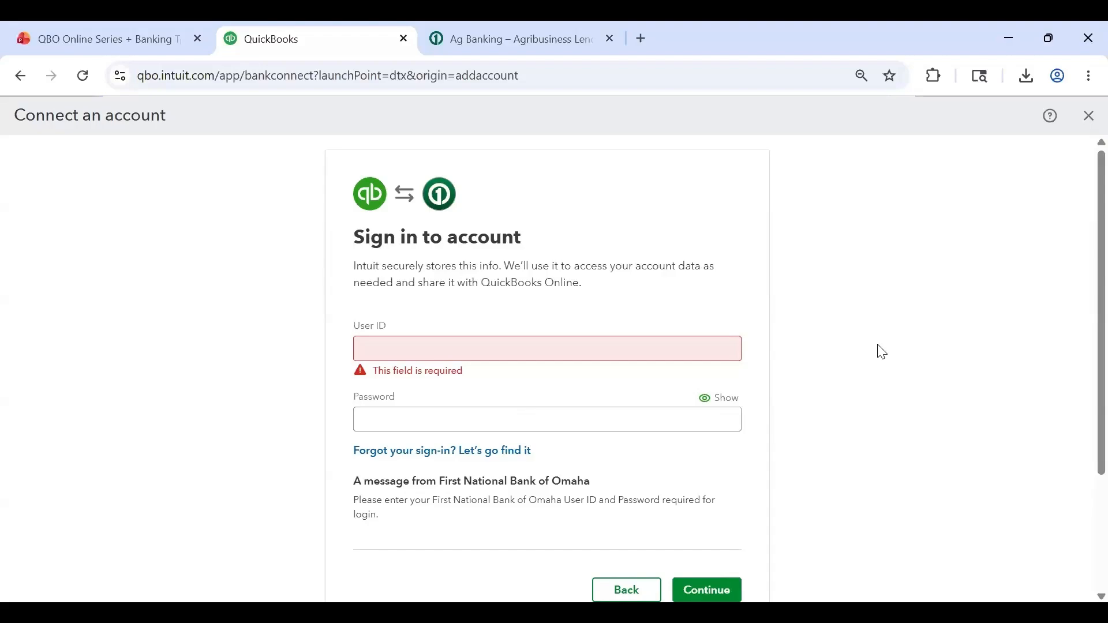
Leave the bank sign-in form and select the 1010 Cash:Checking account on the Bank transactions page
click(1089, 116)
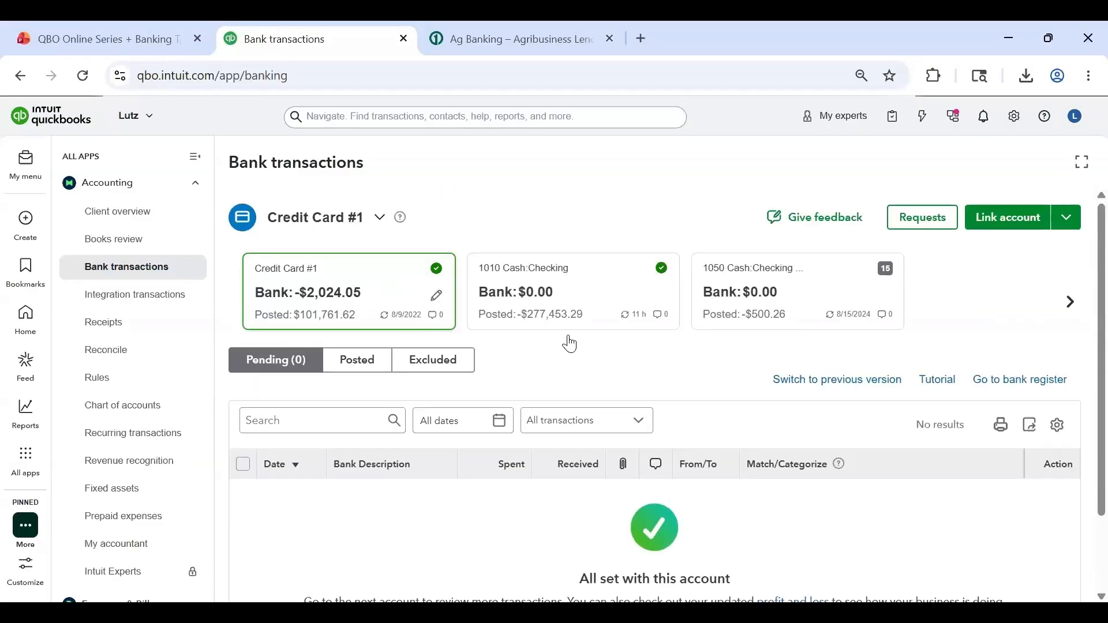
click(555, 306)
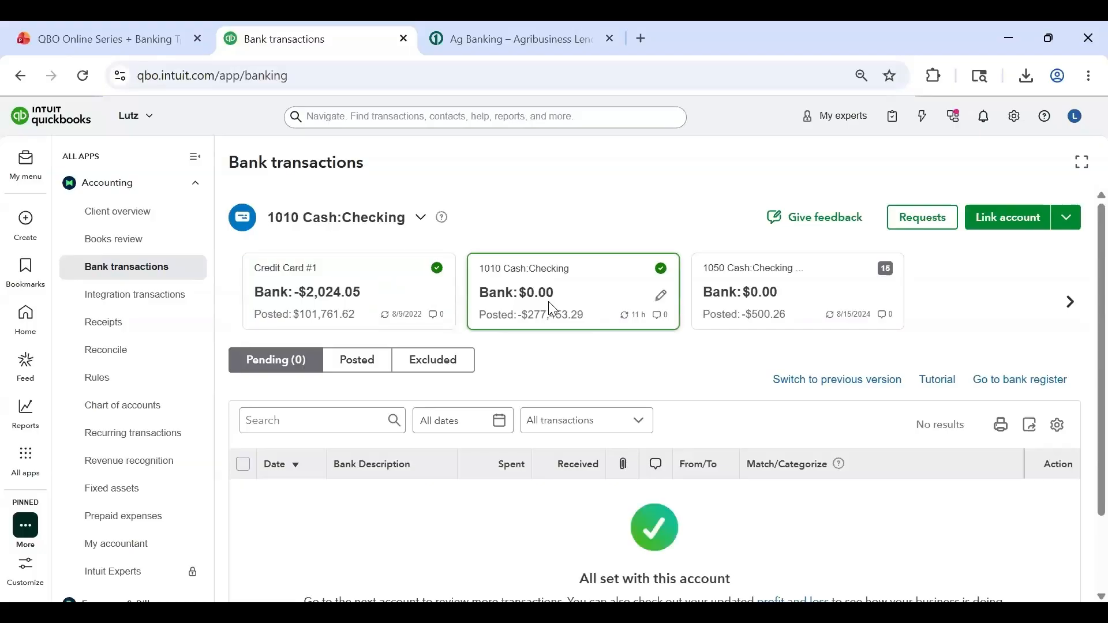
click(346, 307)
click(594, 283)
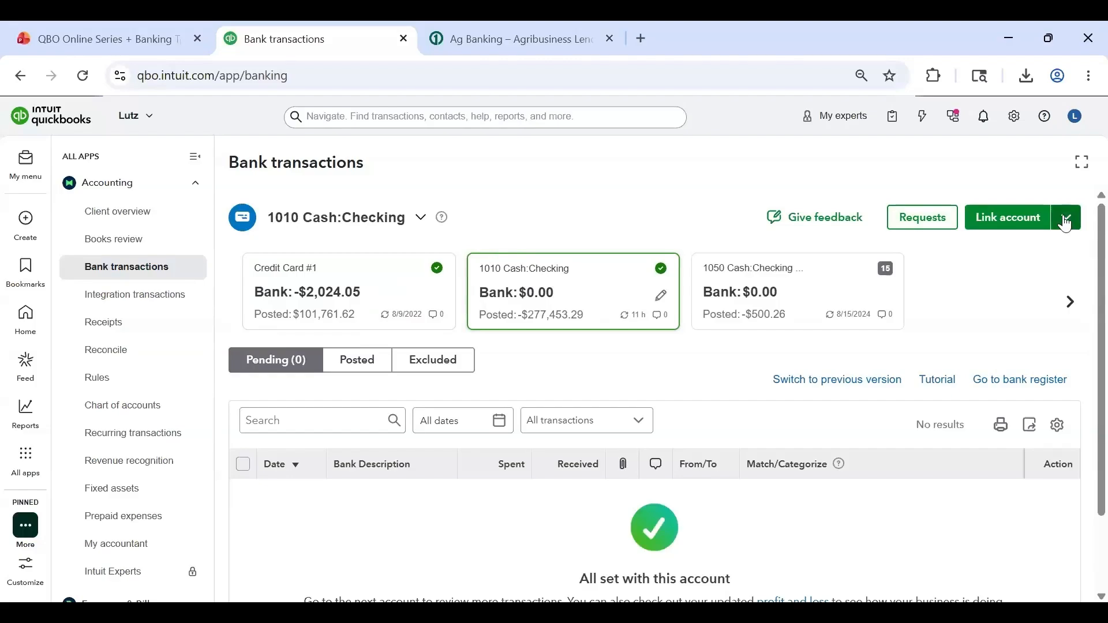
Start a file upload of bank transactions for 1010 Cash:Checking and view the files available on the Desktop
click(1065, 231)
click(1051, 252)
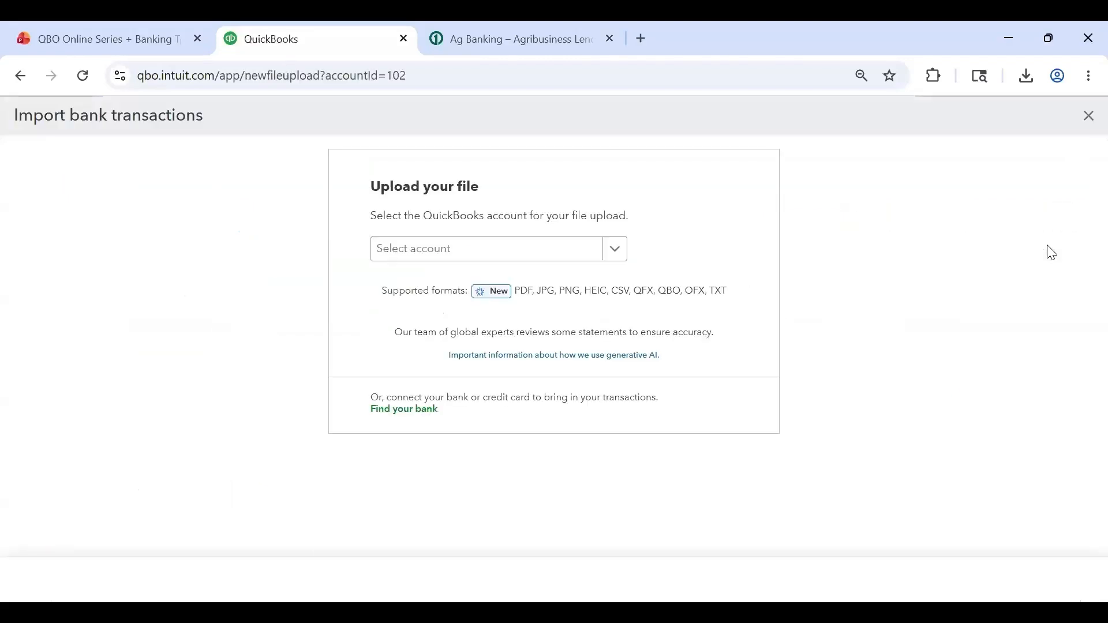
click(544, 398)
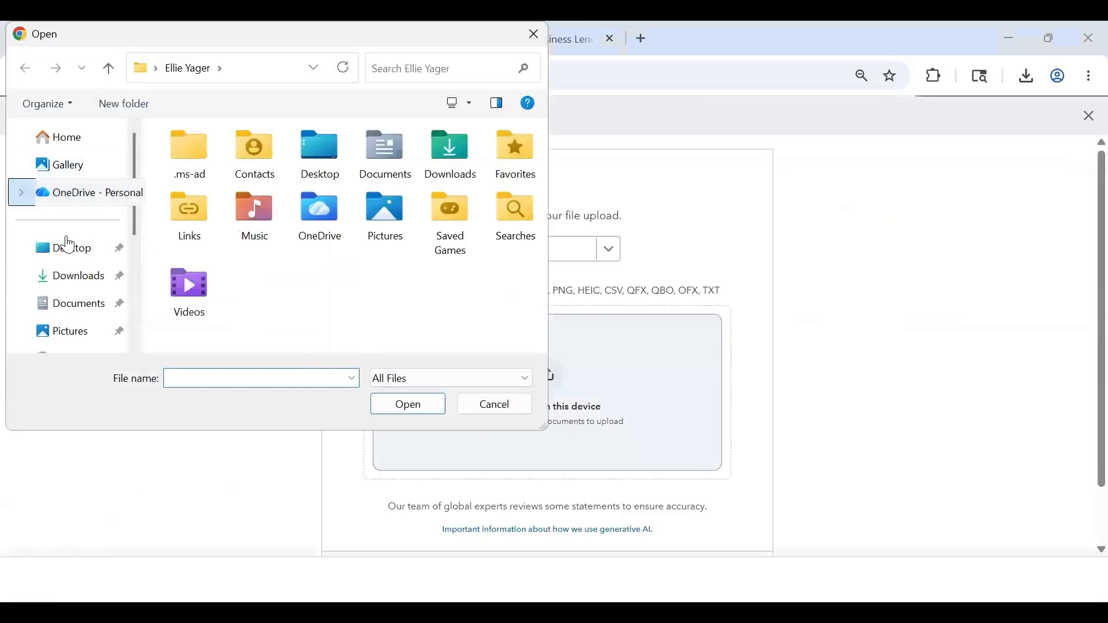
click(67, 254)
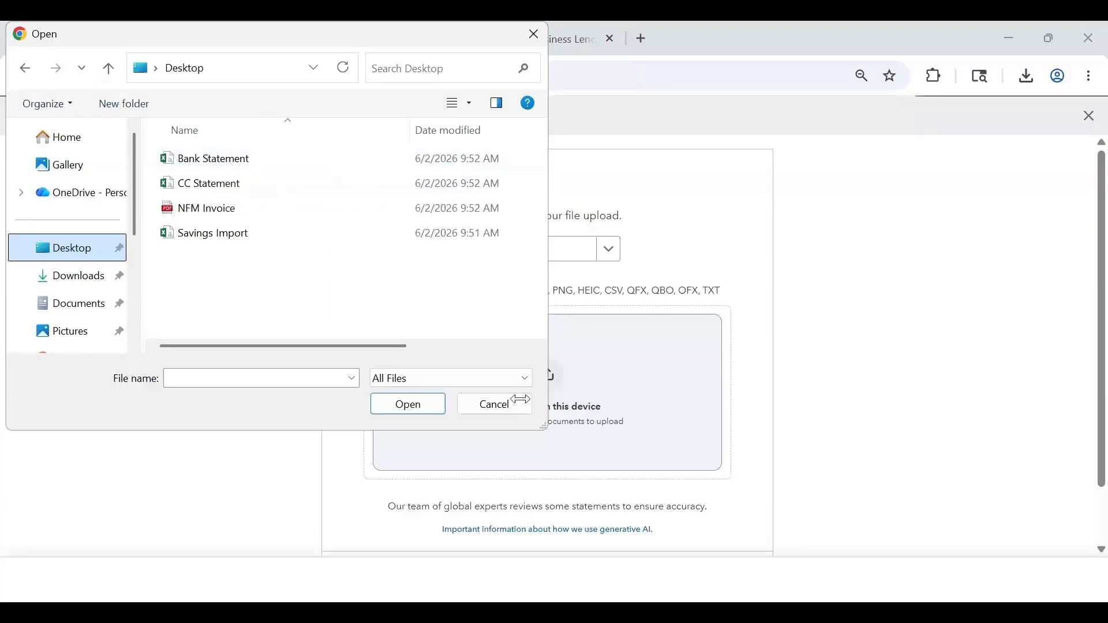
click(506, 411)
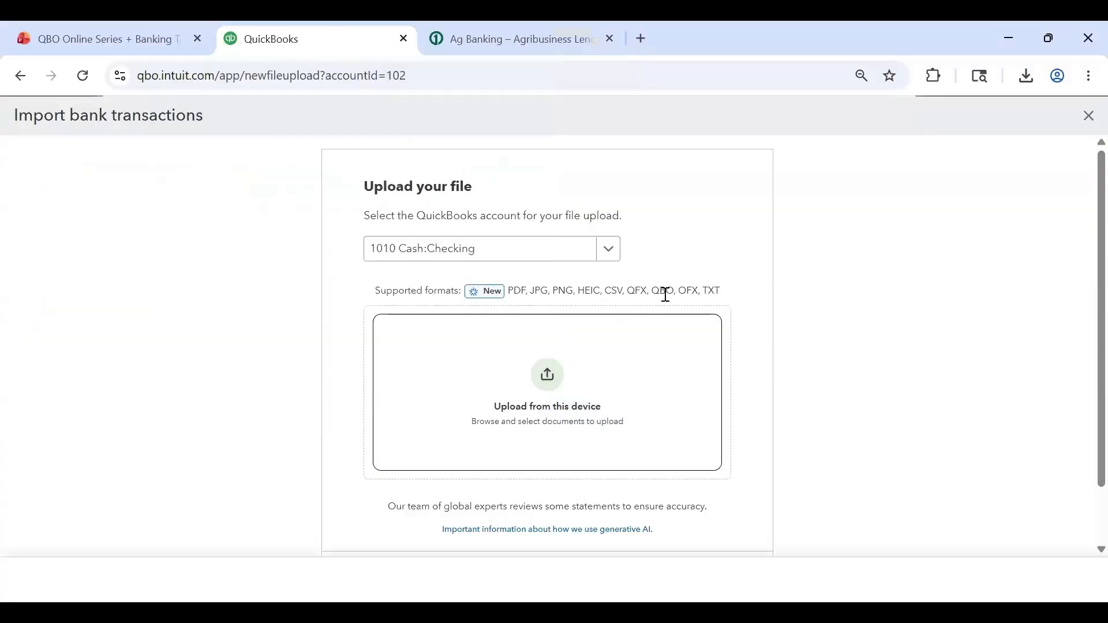
Point out the supported QBO format and upload the Bank Statement file from the Desktop, continuing to the file setup
drag(616, 293, 678, 295)
click(616, 294)
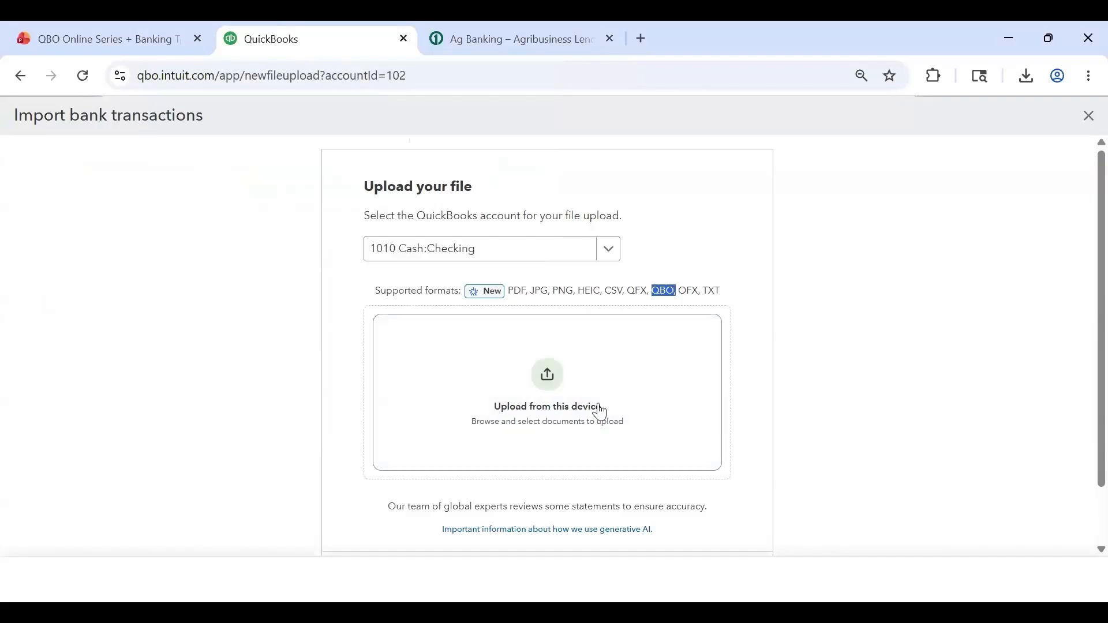
click(552, 386)
click(74, 189)
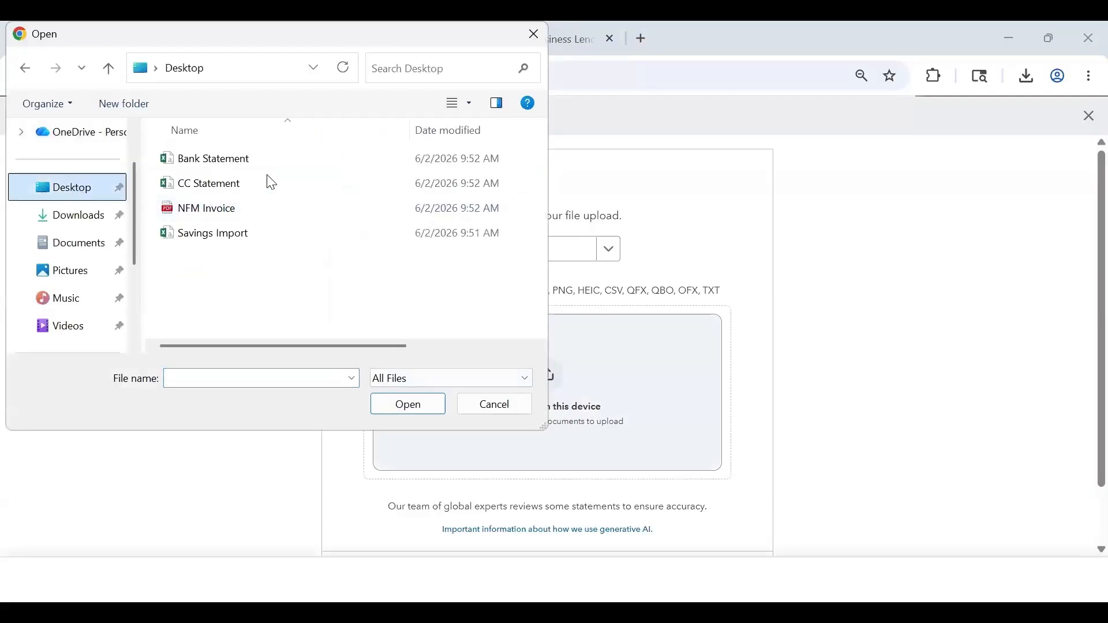
click(216, 167)
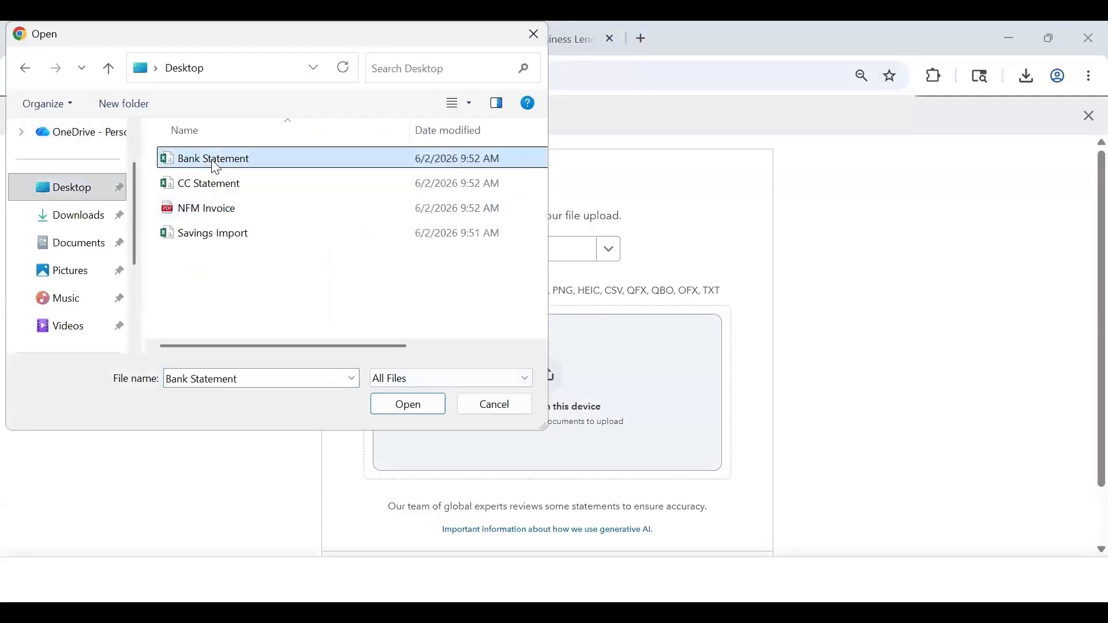
double_click(216, 166)
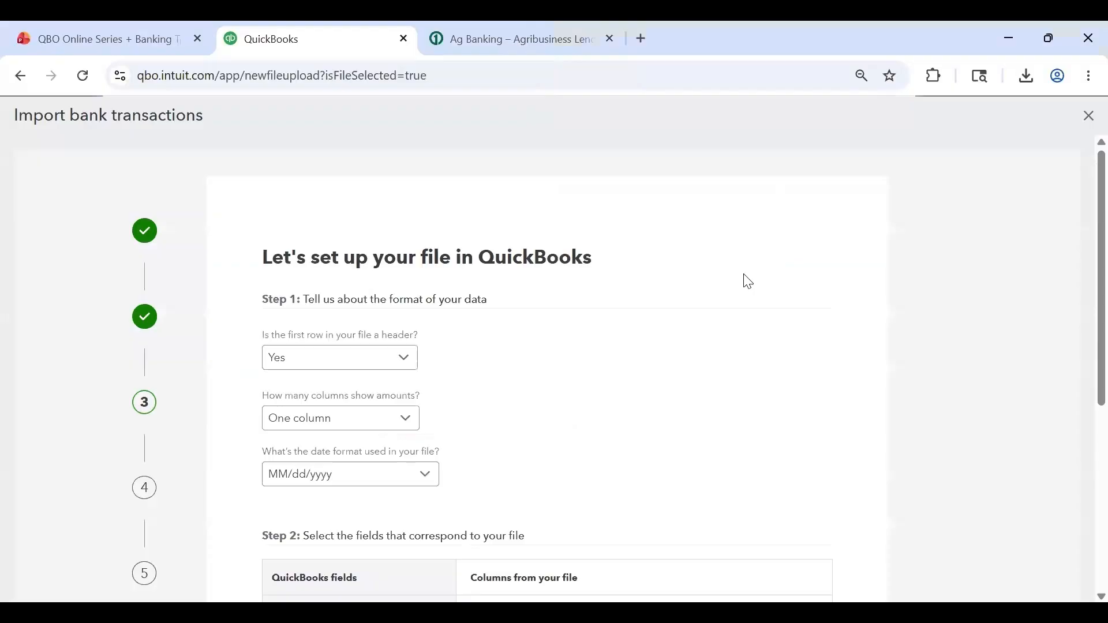
Review the file format settings, keeping Yes for the header row and One column for amounts
scroll(490, 362, down, 2)
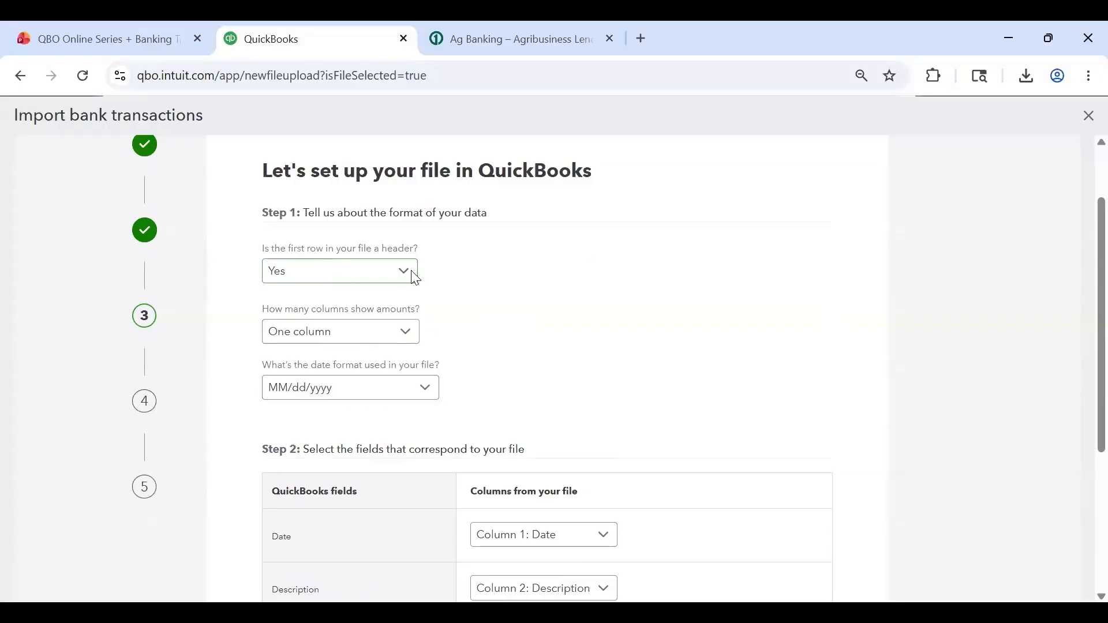
scroll(594, 509, down, 4)
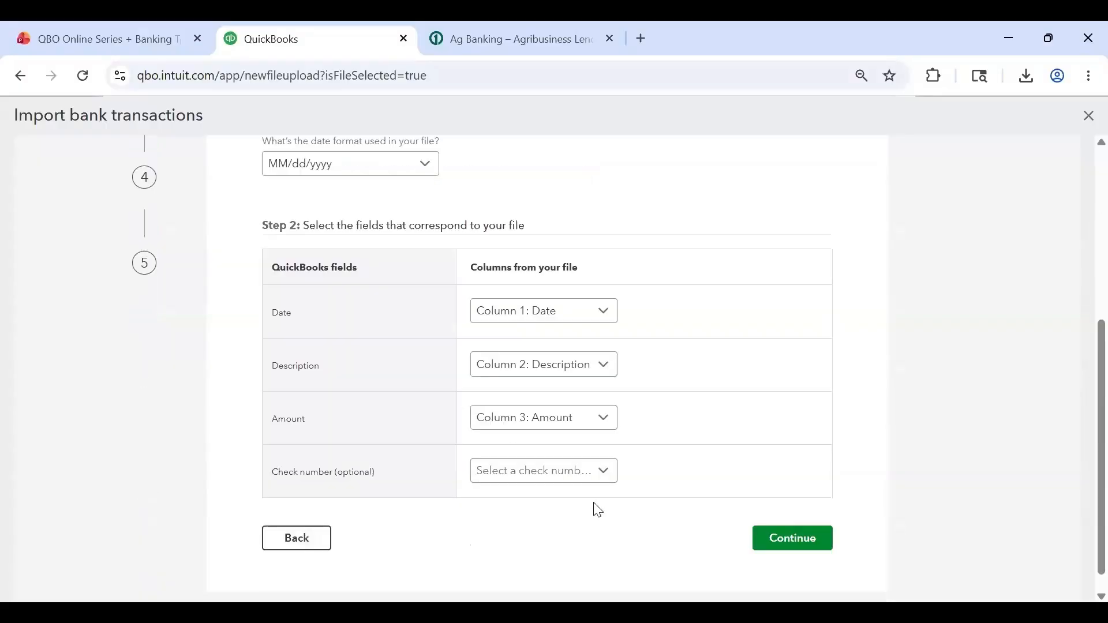
scroll(594, 510, up, 4)
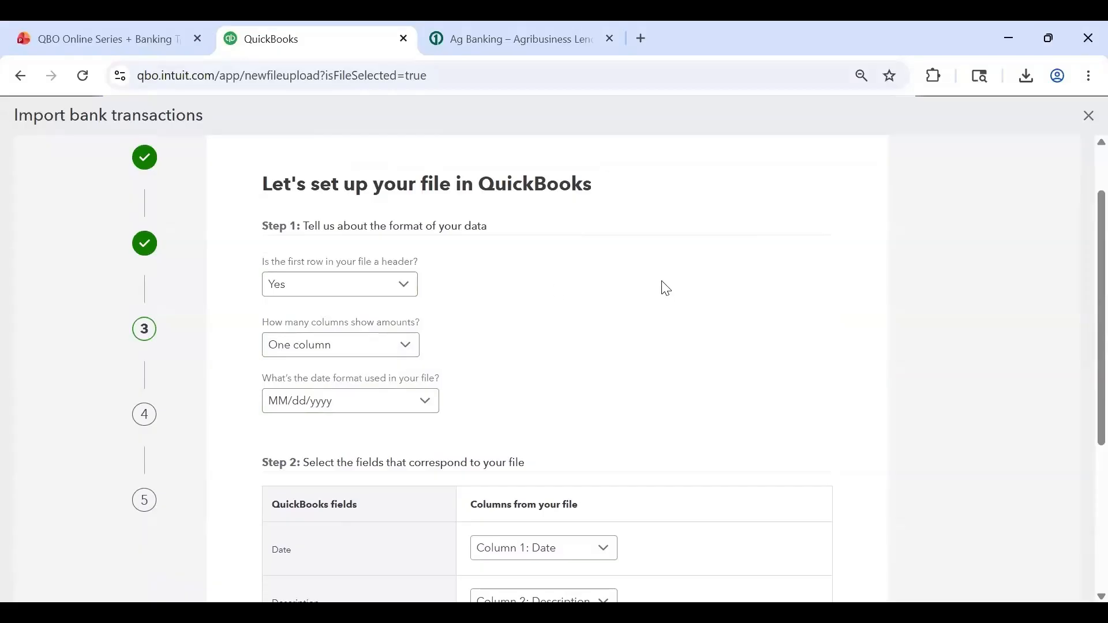
click(335, 292)
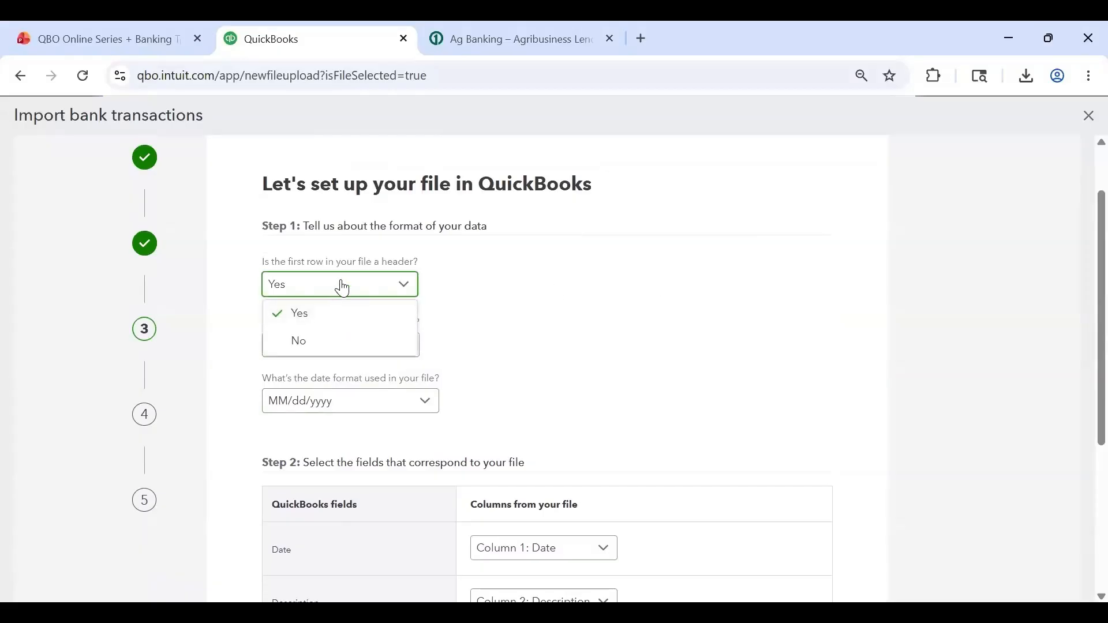
click(341, 286)
click(368, 350)
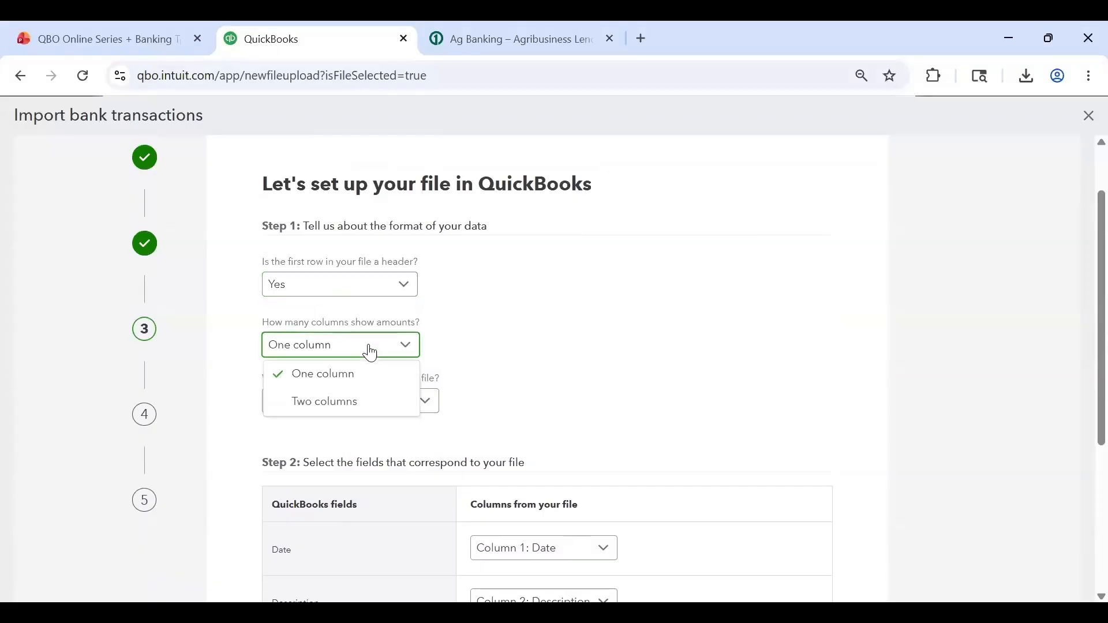
click(375, 347)
click(375, 347)
click(372, 348)
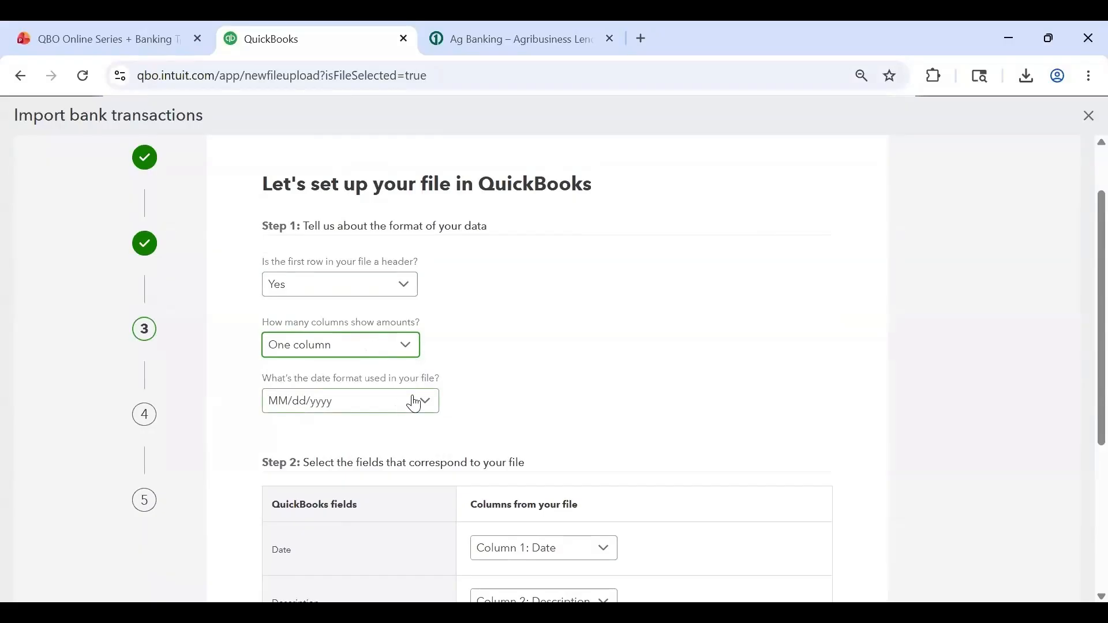
Choose MM/dd/yyyy as the file's date format and continue with the Date, Description and Amount columns as mapped
click(413, 410)
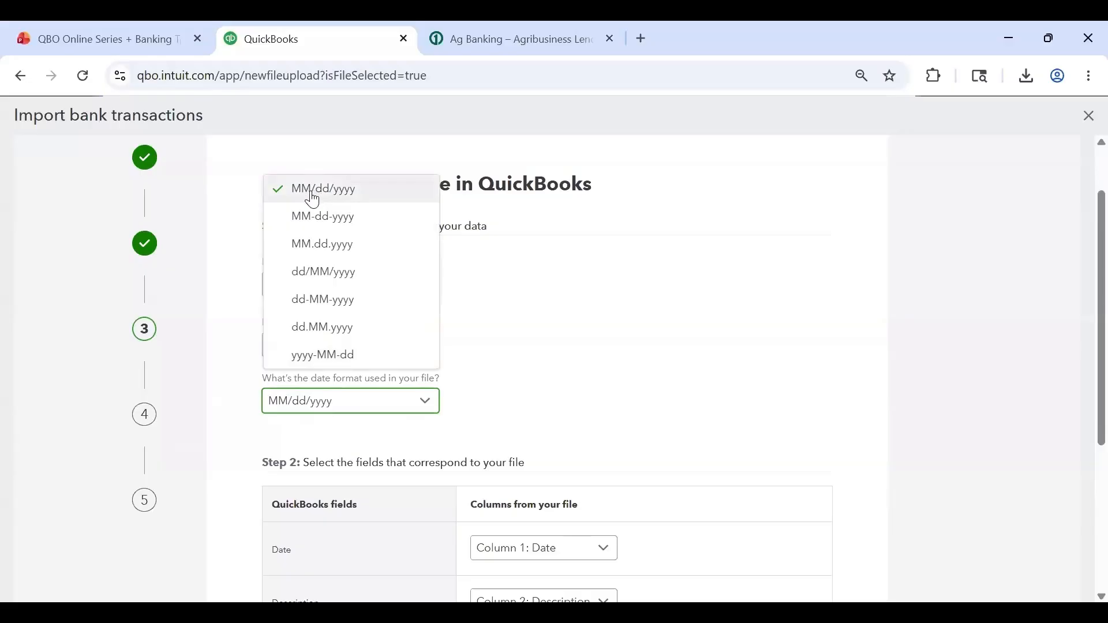
click(347, 191)
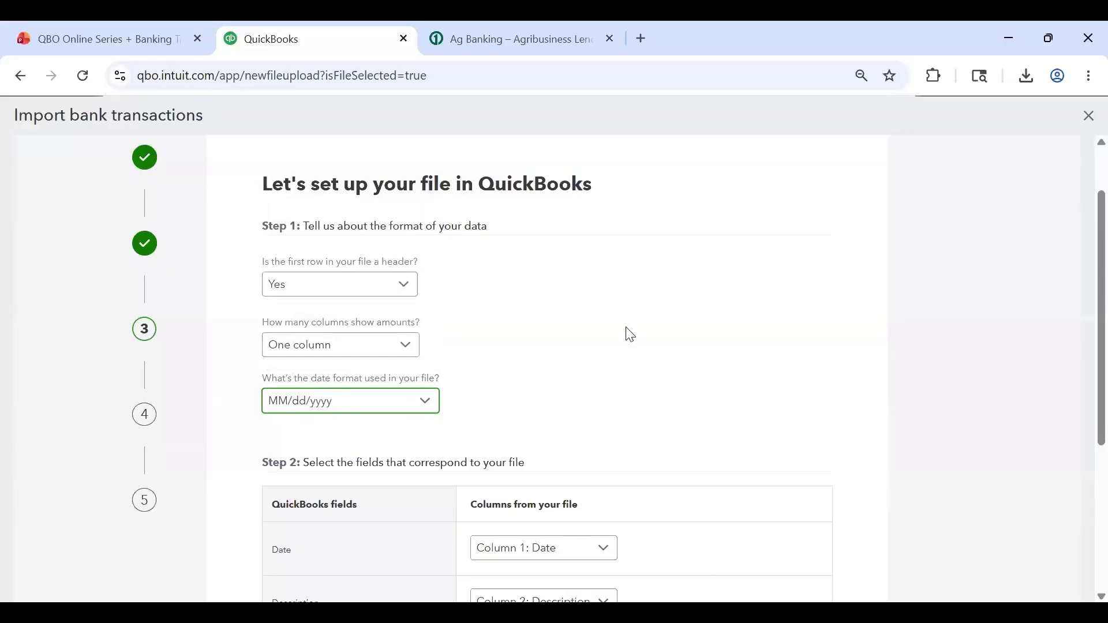
scroll(628, 337, down, 1)
scroll(657, 347, down, 3)
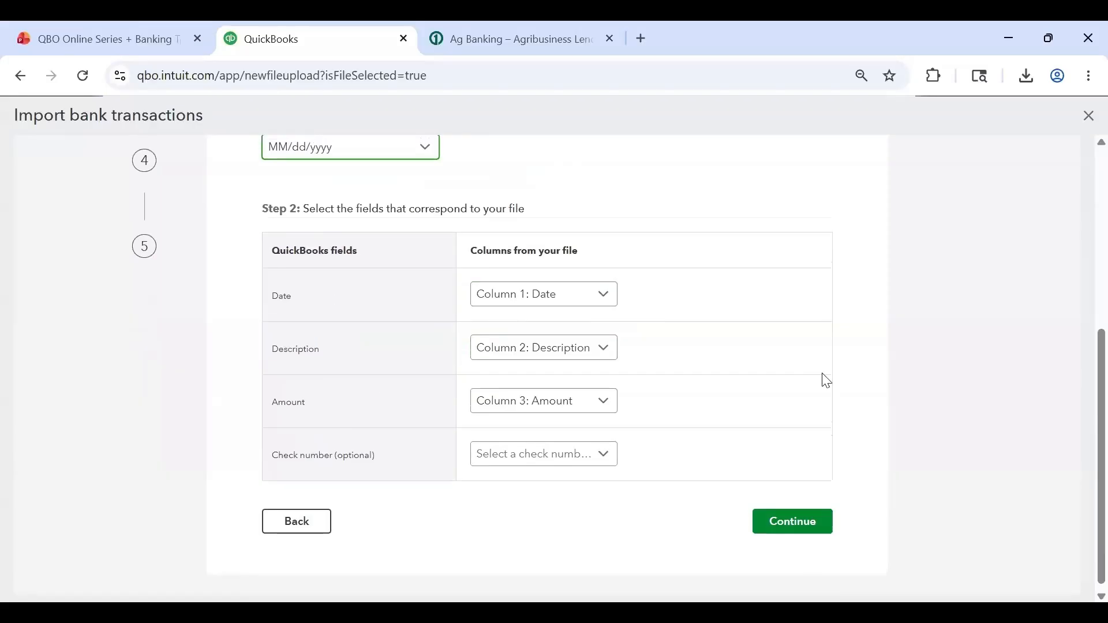
click(808, 520)
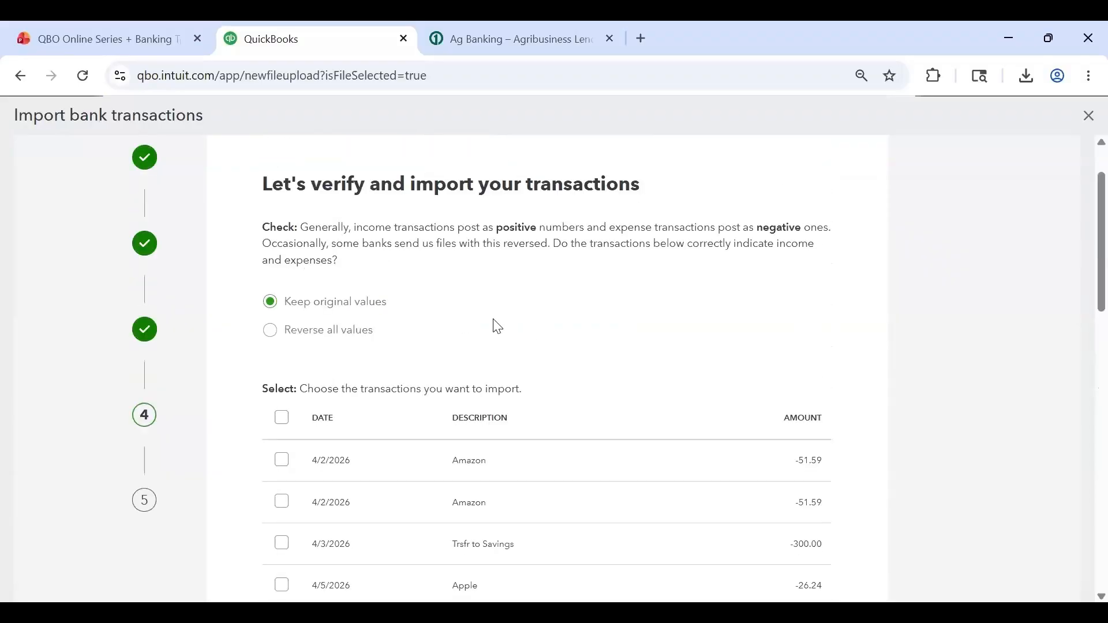
Examine the transactions offered for import, checking their dates, descriptions and whether income is positive and expenses negative
scroll(492, 323, down, 2)
scroll(495, 337, down, 13)
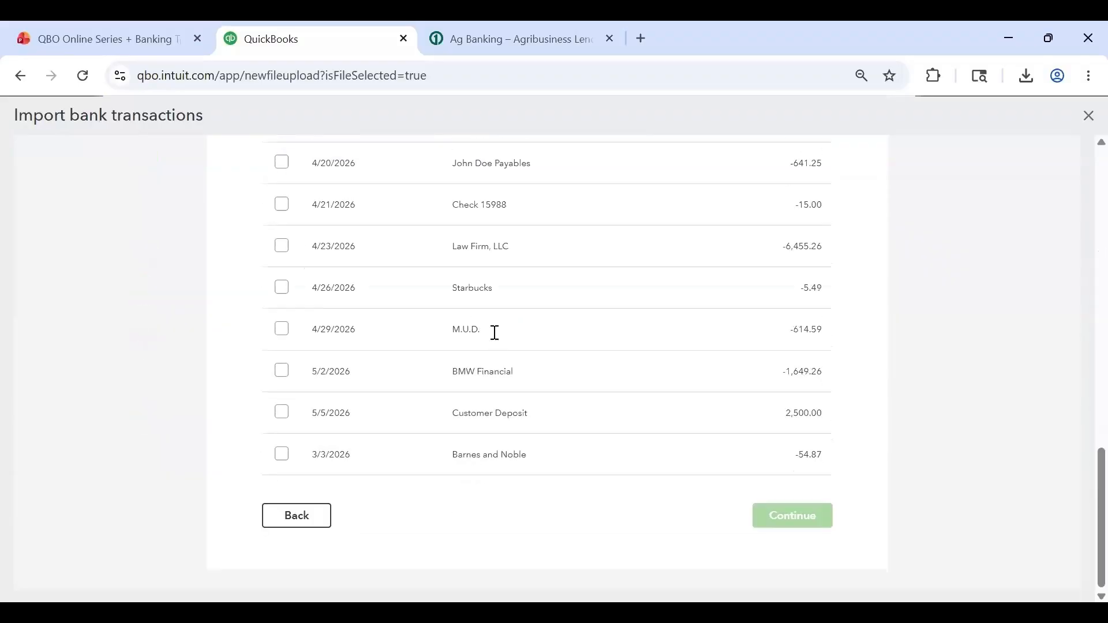
scroll(516, 397, up, 7)
scroll(515, 397, up, 7)
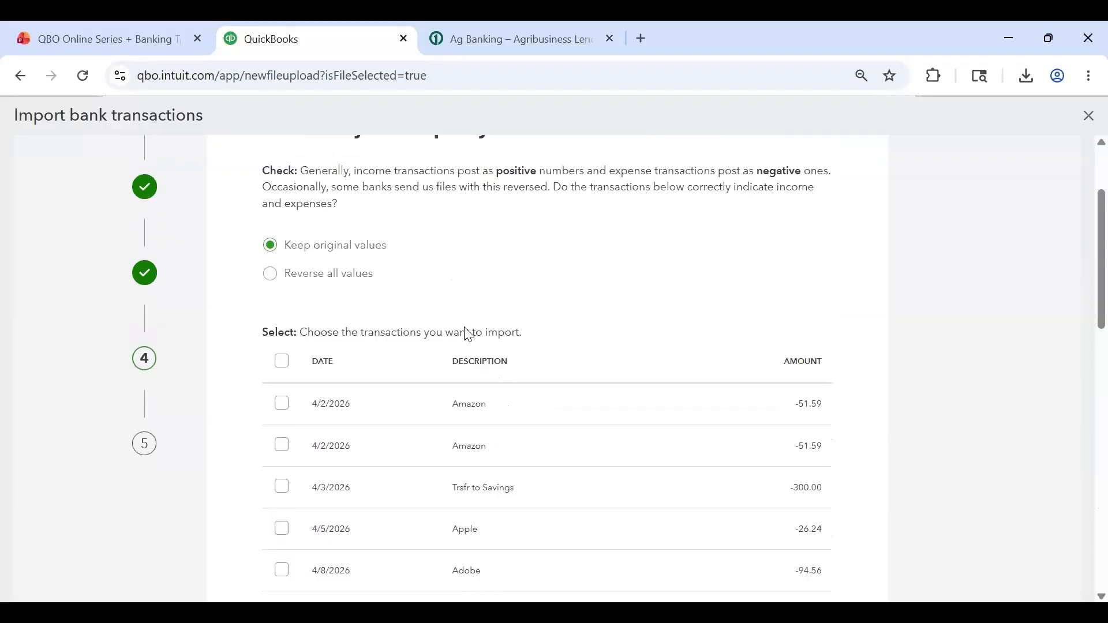
scroll(470, 430, down, 1)
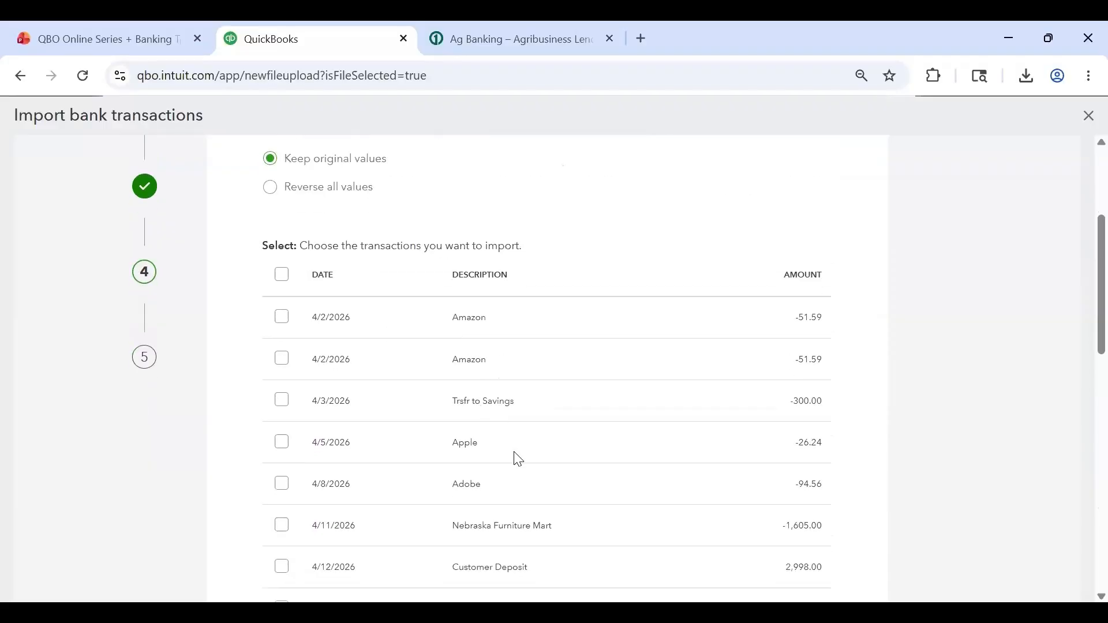
scroll(517, 458, down, 2)
scroll(494, 438, down, 1)
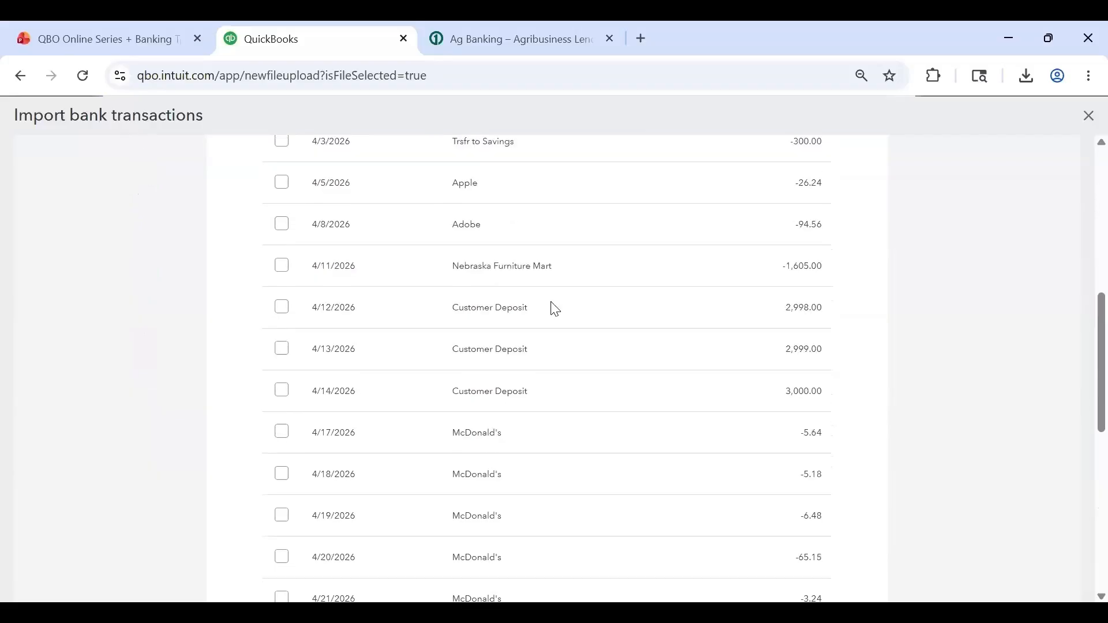
scroll(769, 441, up, 4)
scroll(769, 441, down, 1)
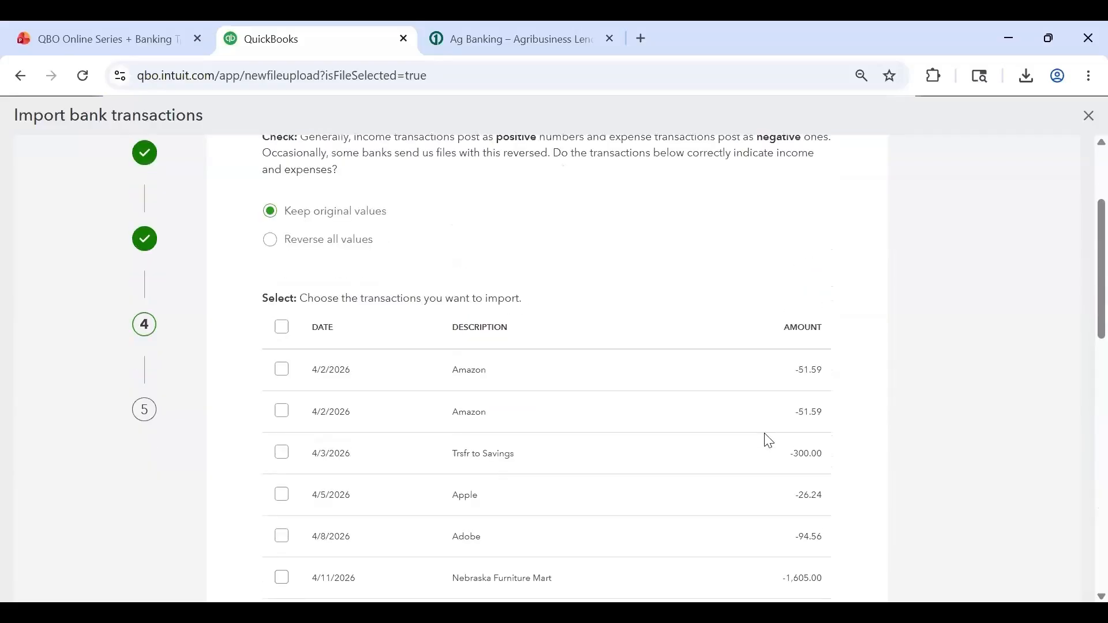
scroll(768, 442, down, 9)
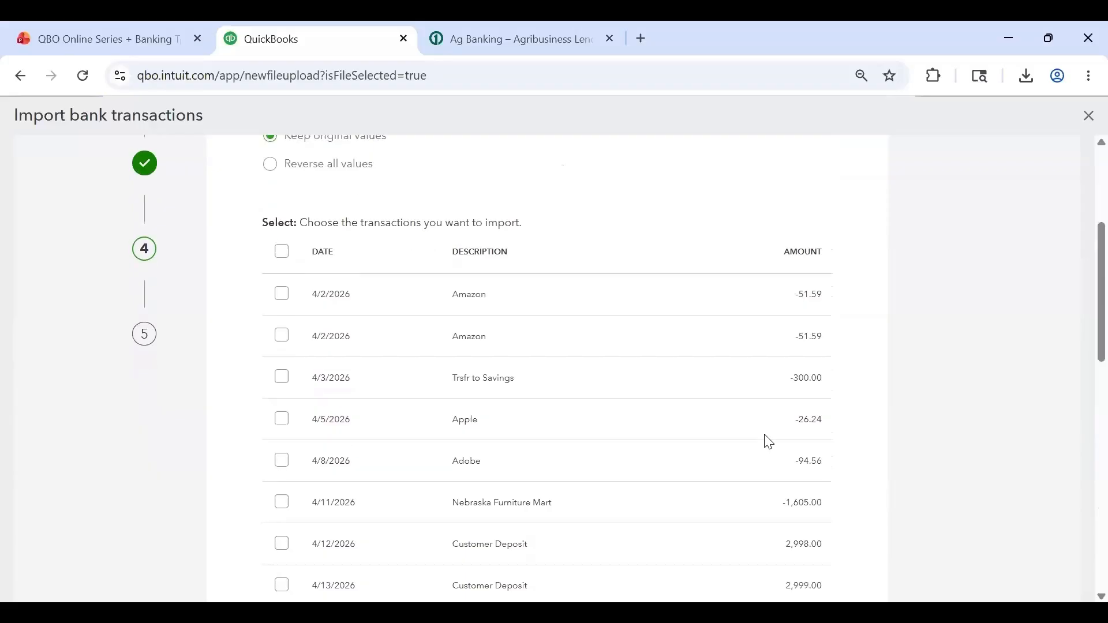
scroll(769, 442, up, 12)
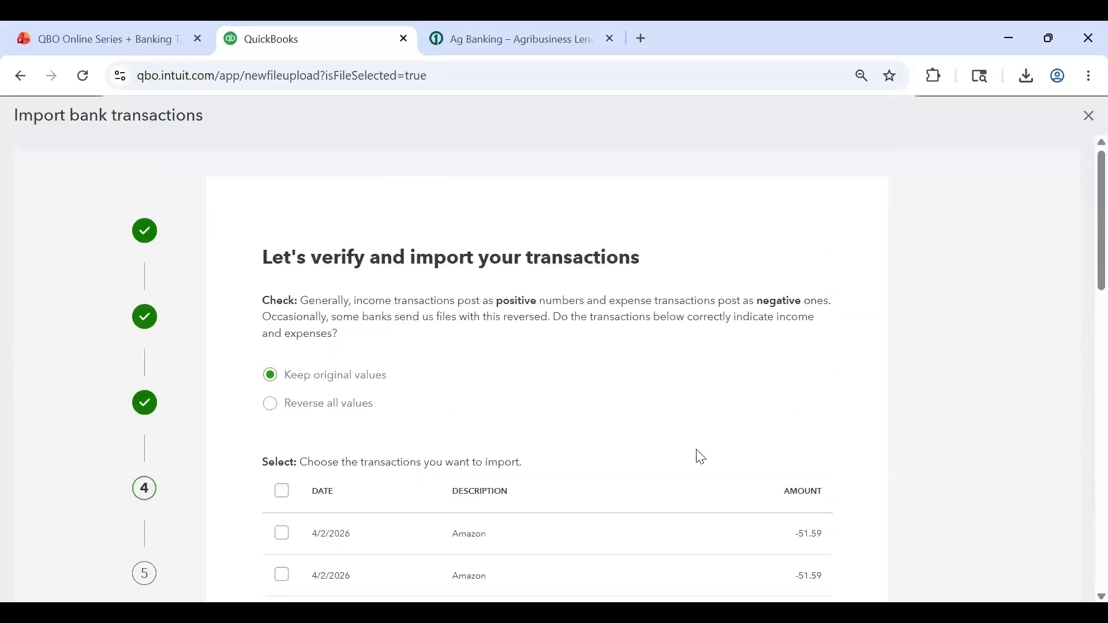
scroll(701, 457, down, 6)
scroll(669, 378, down, 5)
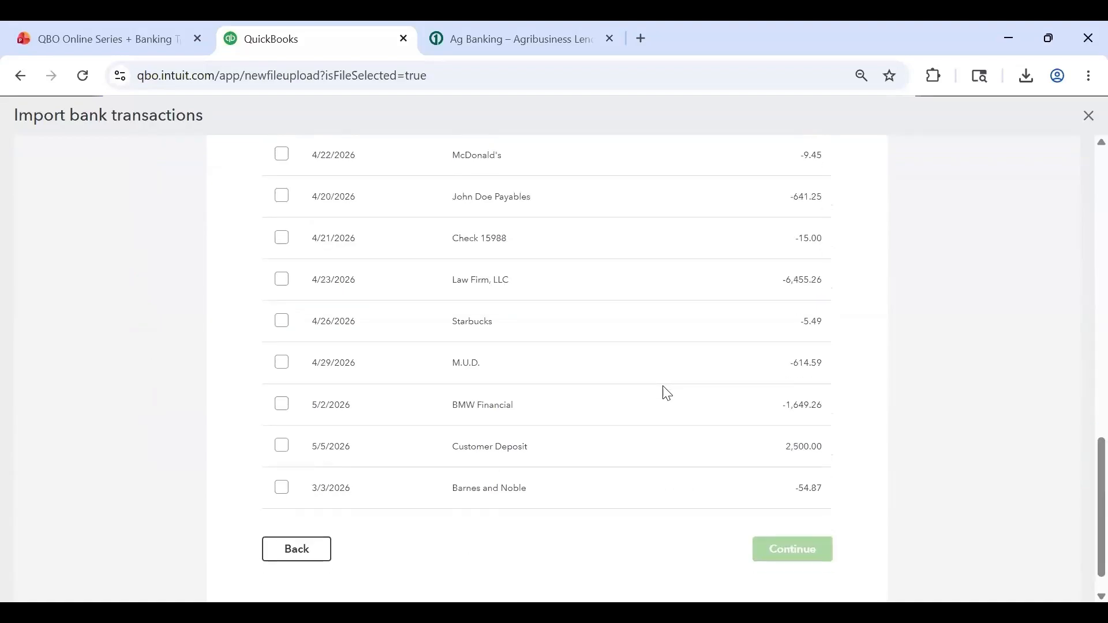
scroll(665, 393, up, 12)
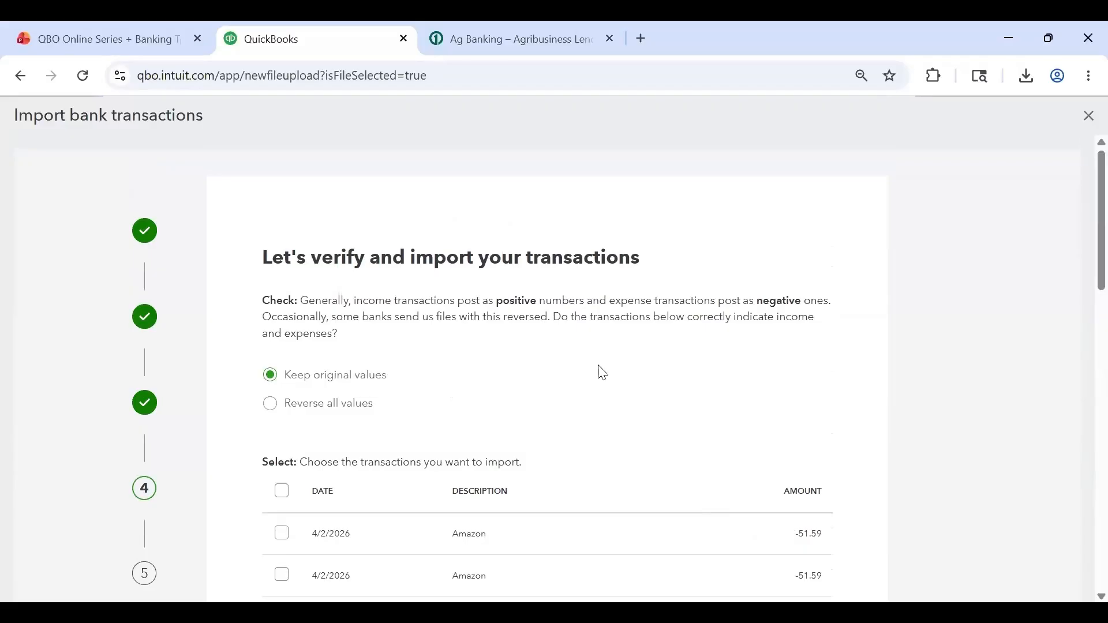
scroll(553, 414, down, 12)
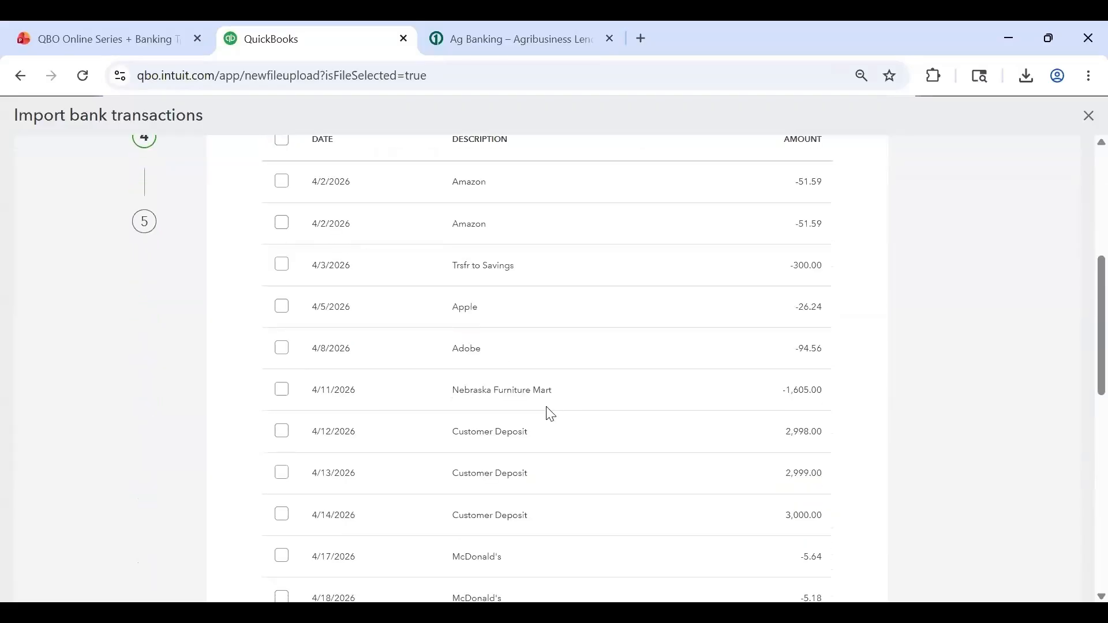
scroll(514, 442, up, 12)
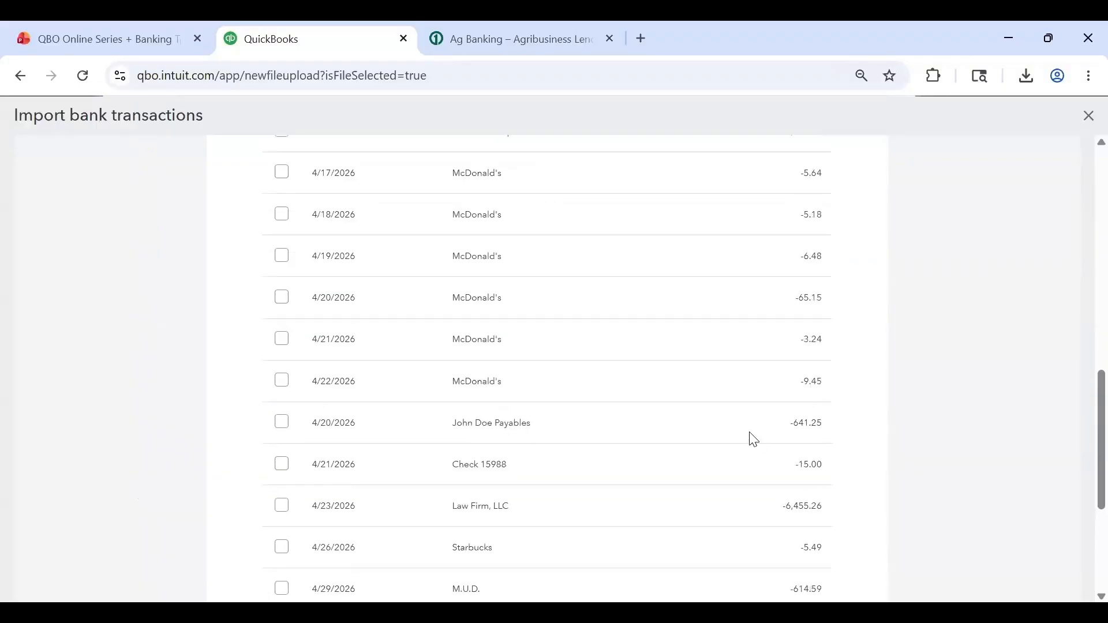
Select all the listed bank transactions for import and check the list through to its last entry
scroll(583, 432, down, 9)
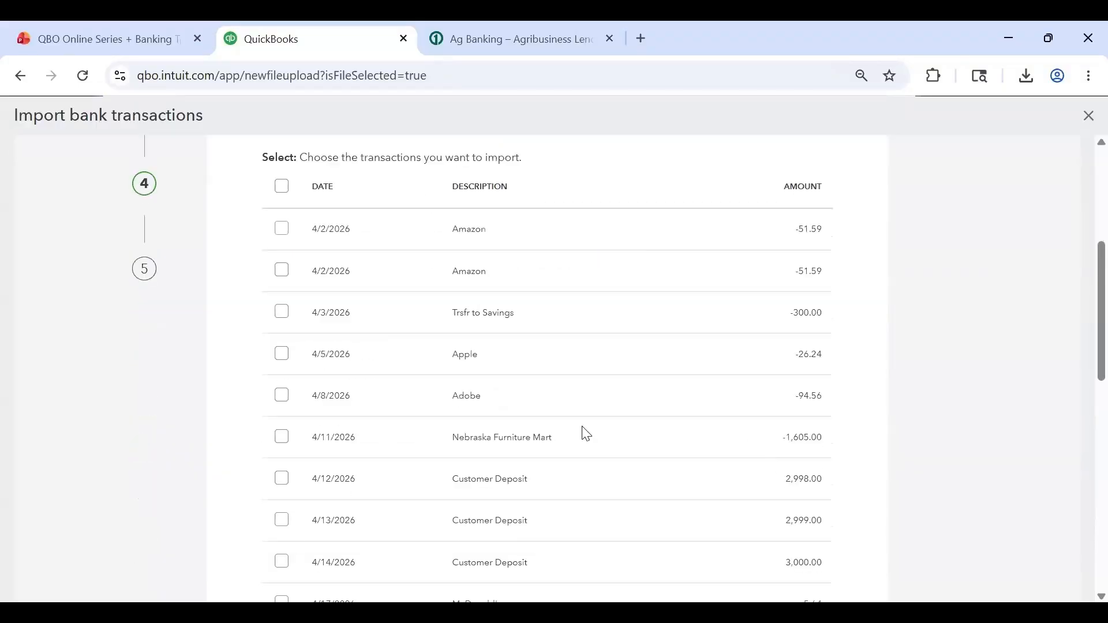
scroll(321, 365, up, 4)
click(282, 232)
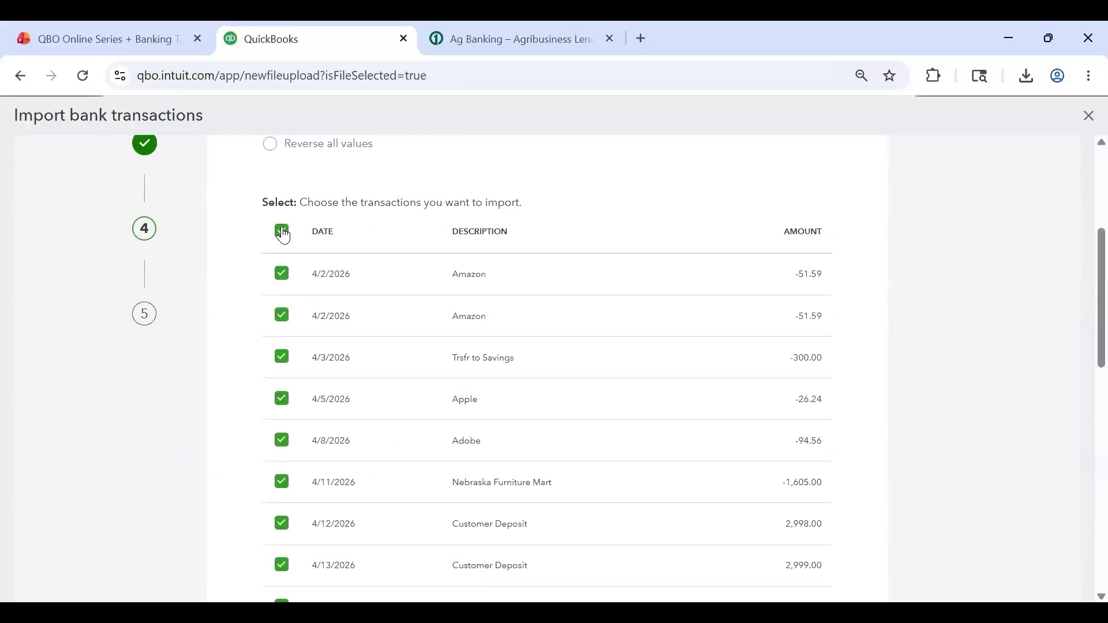
scroll(287, 325, down, 1)
scroll(287, 324, down, 1)
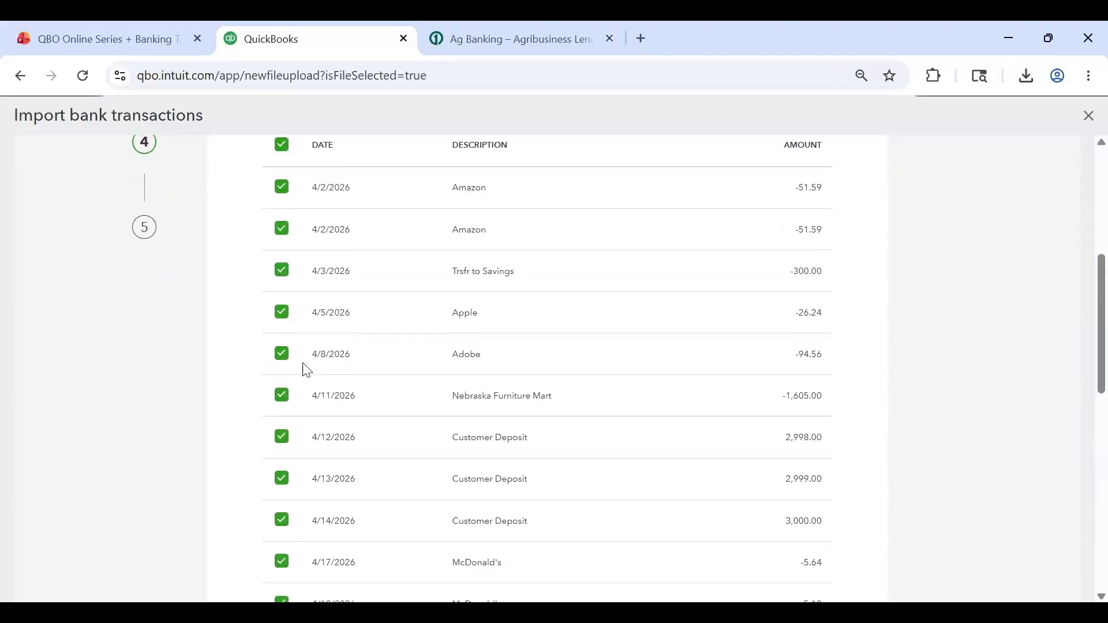
scroll(493, 525, down, 7)
scroll(569, 473, down, 4)
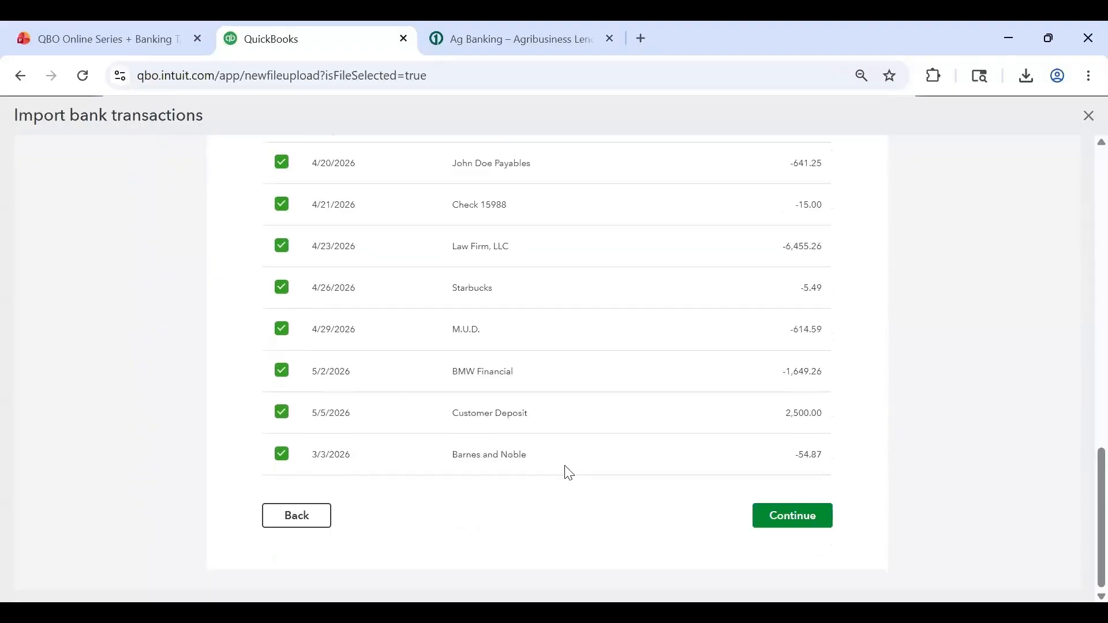
Clear the selection of all listed transactions, and select them all again
scroll(284, 462, up, 15)
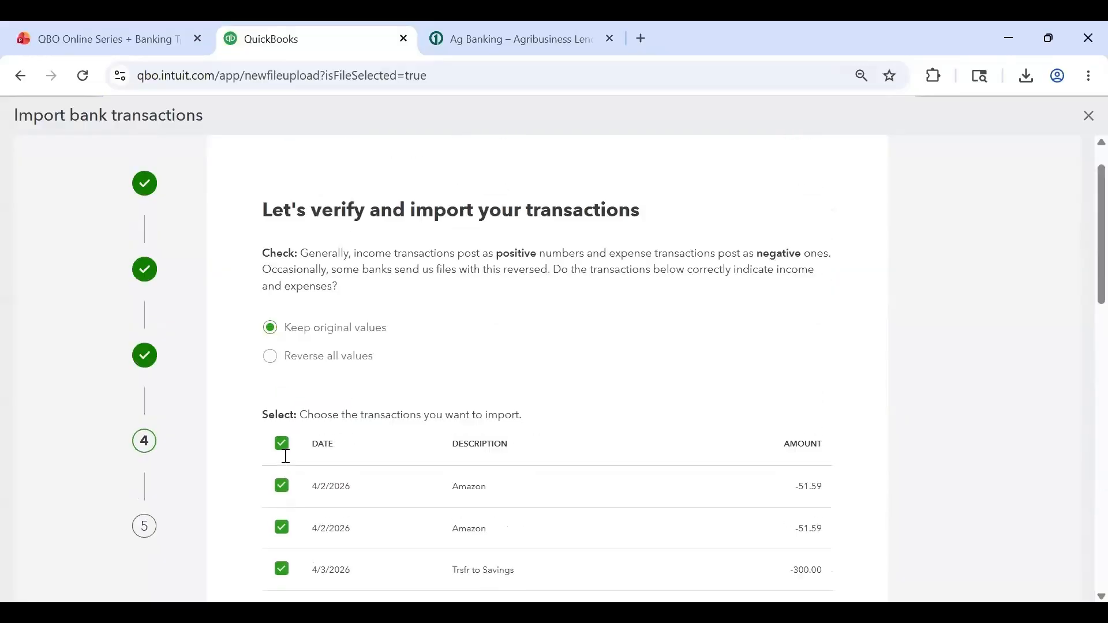
scroll(284, 528, down, 1)
click(282, 405)
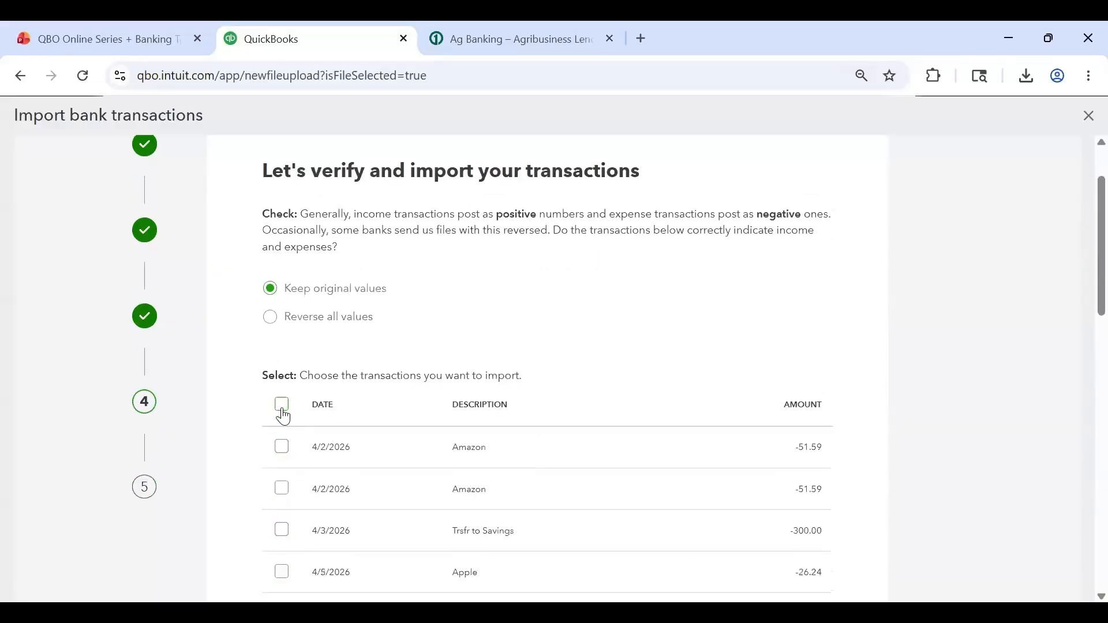
click(282, 405)
Import the selected transactions into 1010 Cash:Checking, finish the import and look over the account's pending transactions
scroll(308, 482, down, 13)
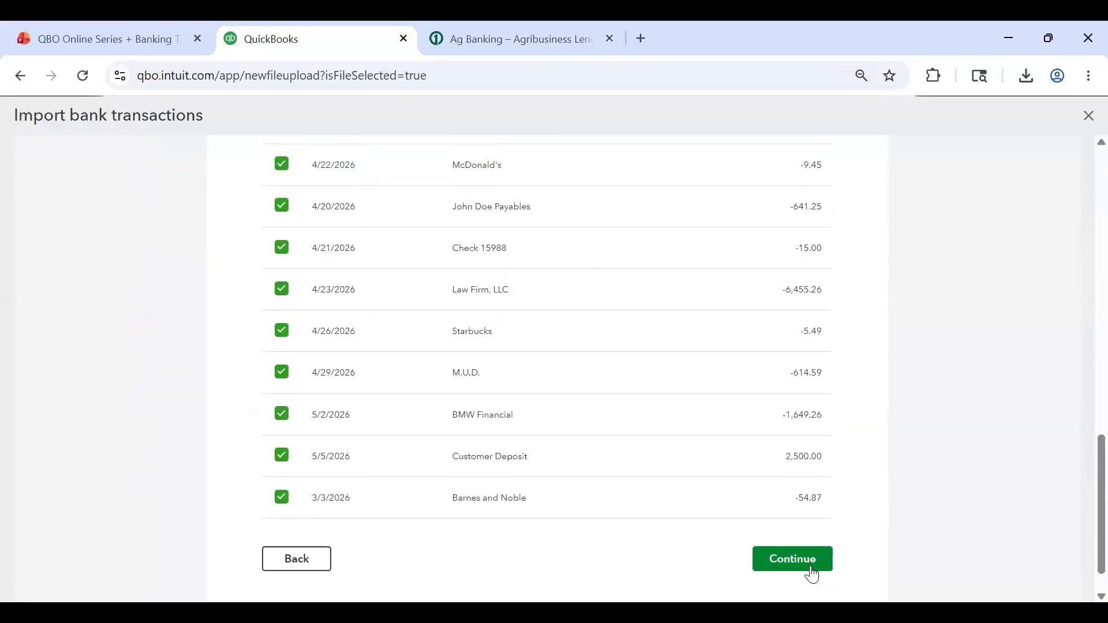
click(813, 564)
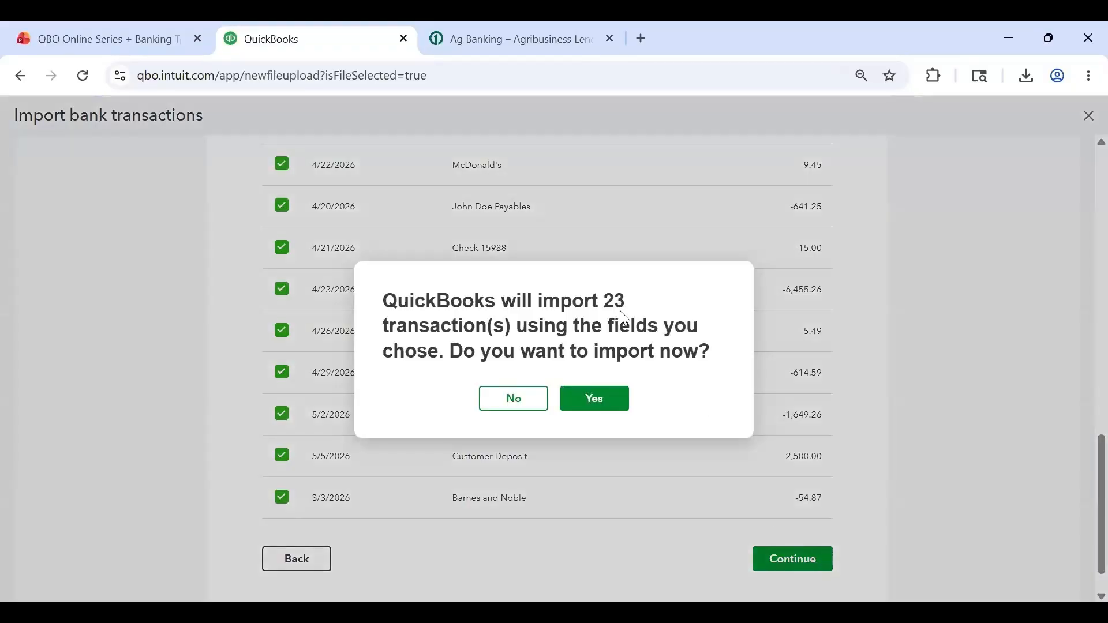
click(603, 398)
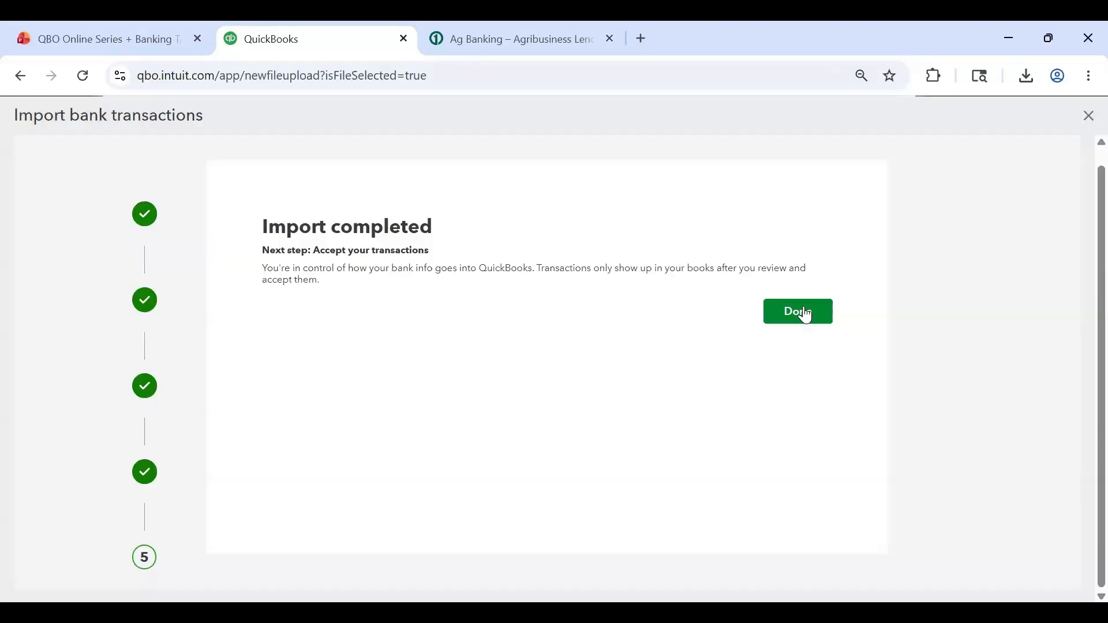
click(806, 314)
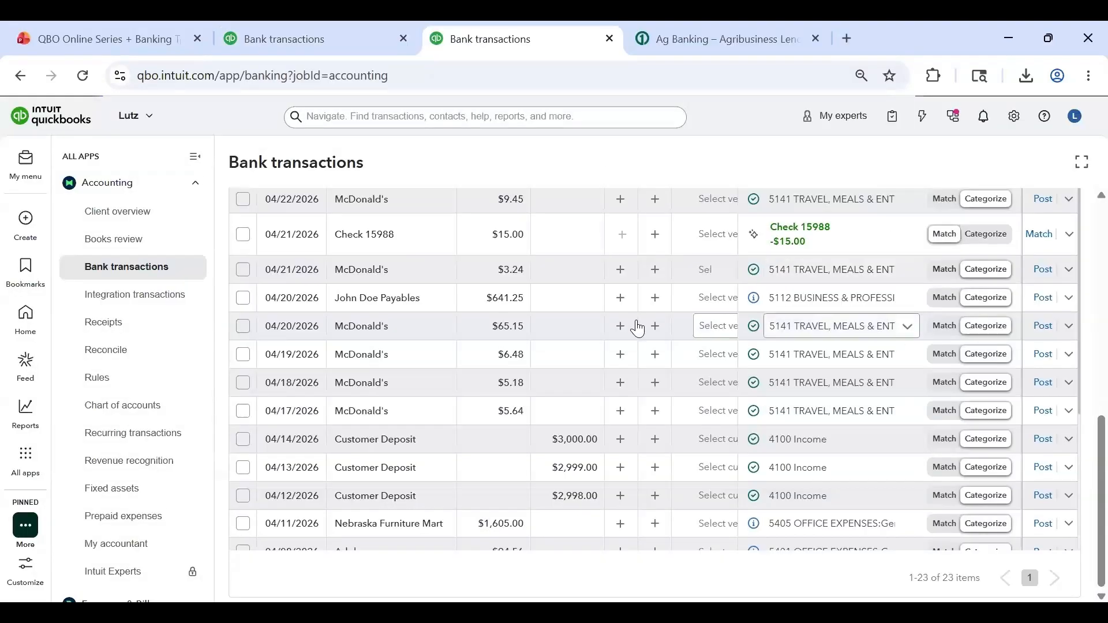
scroll(637, 328, down, 3)
scroll(618, 409, up, 3)
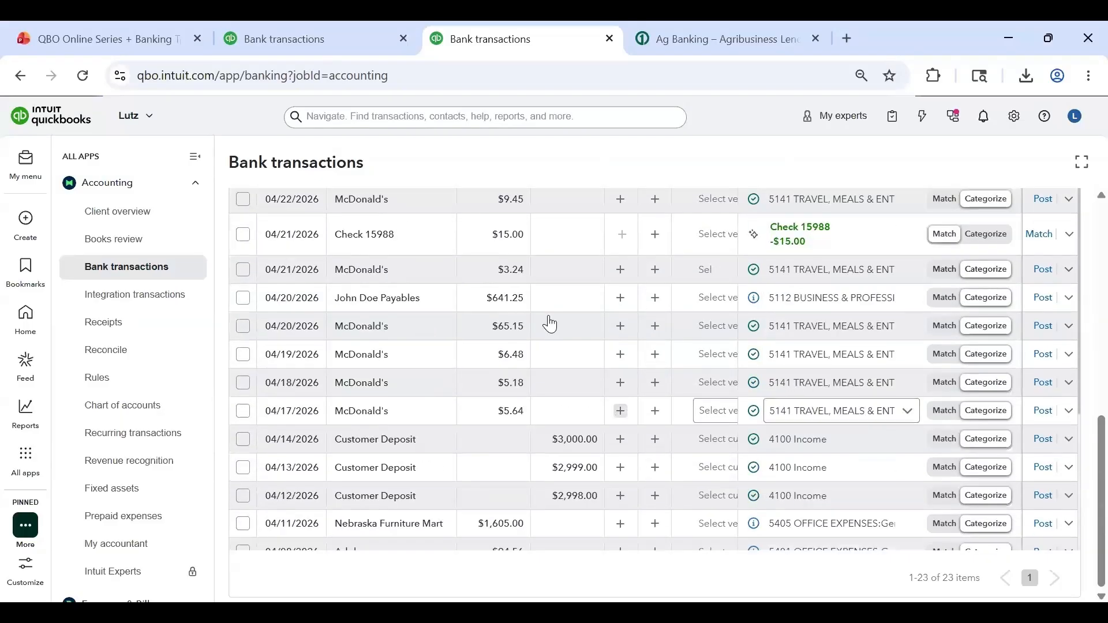
scroll(550, 324, up, 10)
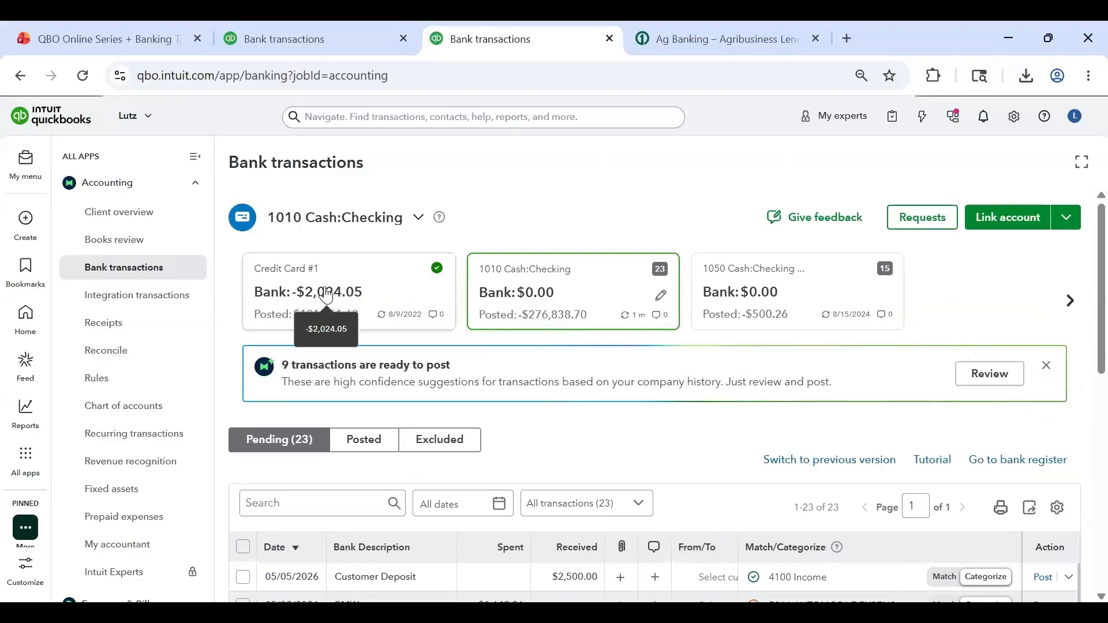
Switch to the Credit Card #1 account and start a file upload for it
click(325, 294)
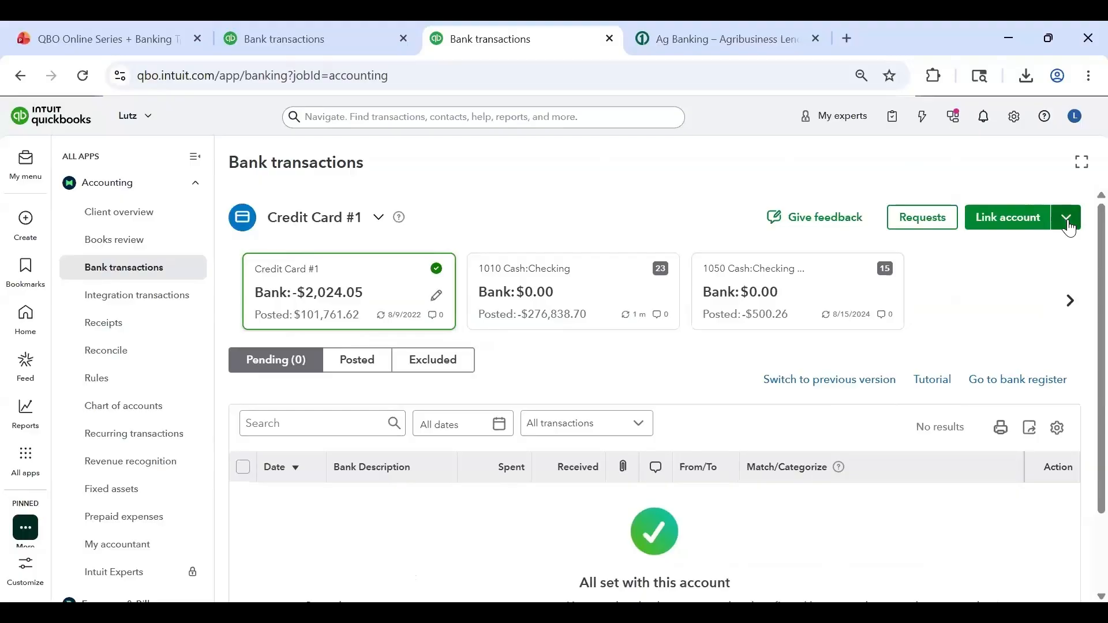
click(1066, 224)
click(1027, 249)
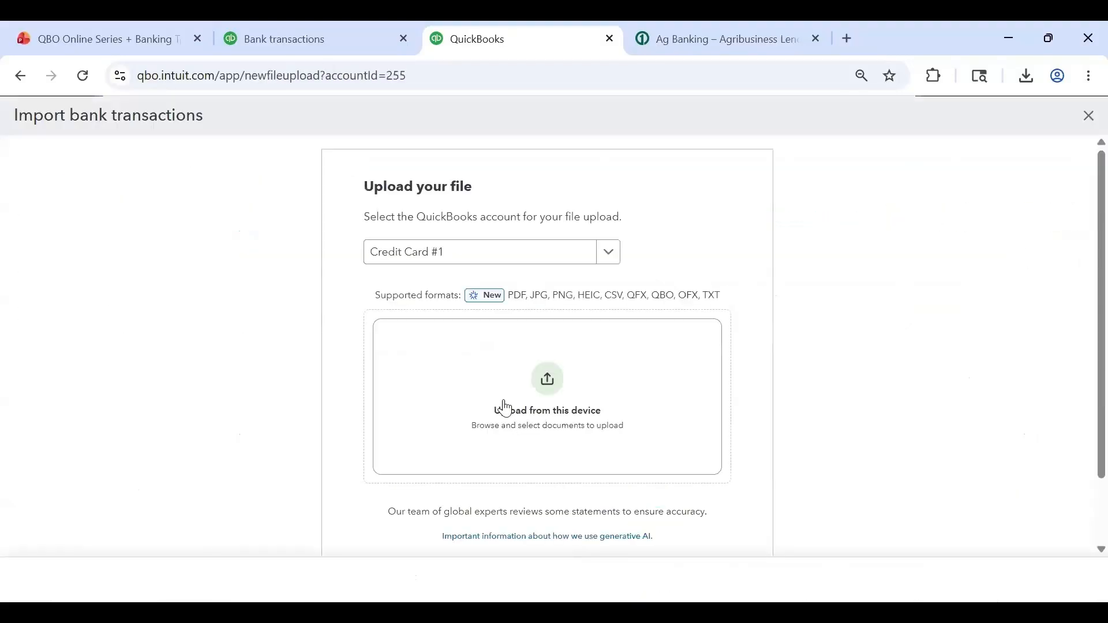
Browse the Desktop for files to upload, cancel the selection and point out the supported CSV, QFX and QBO formats
click(534, 415)
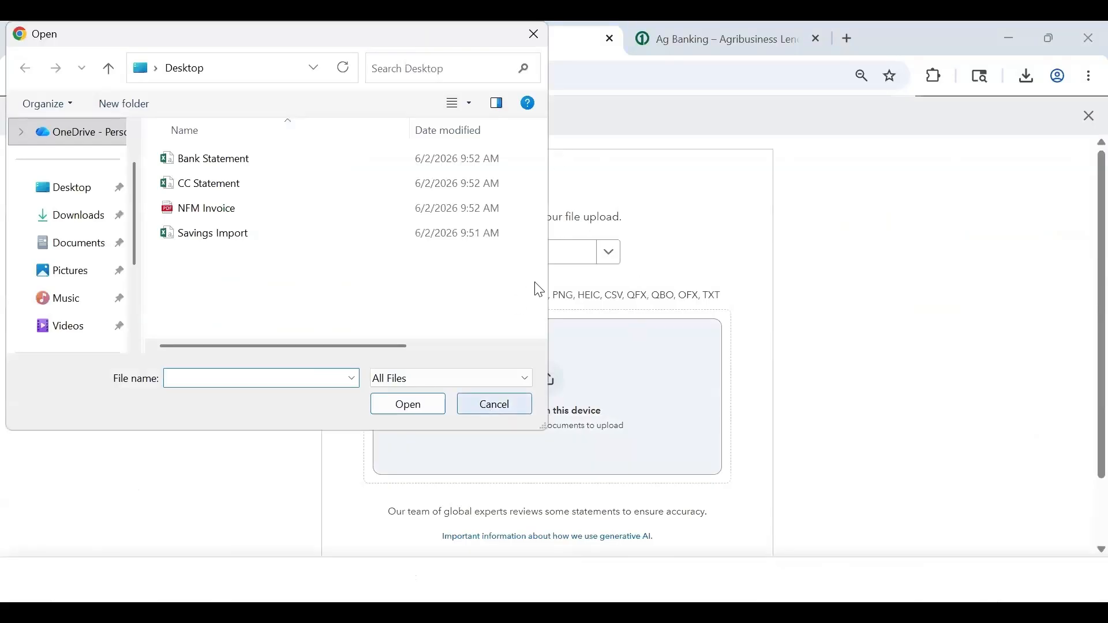
key(Escape)
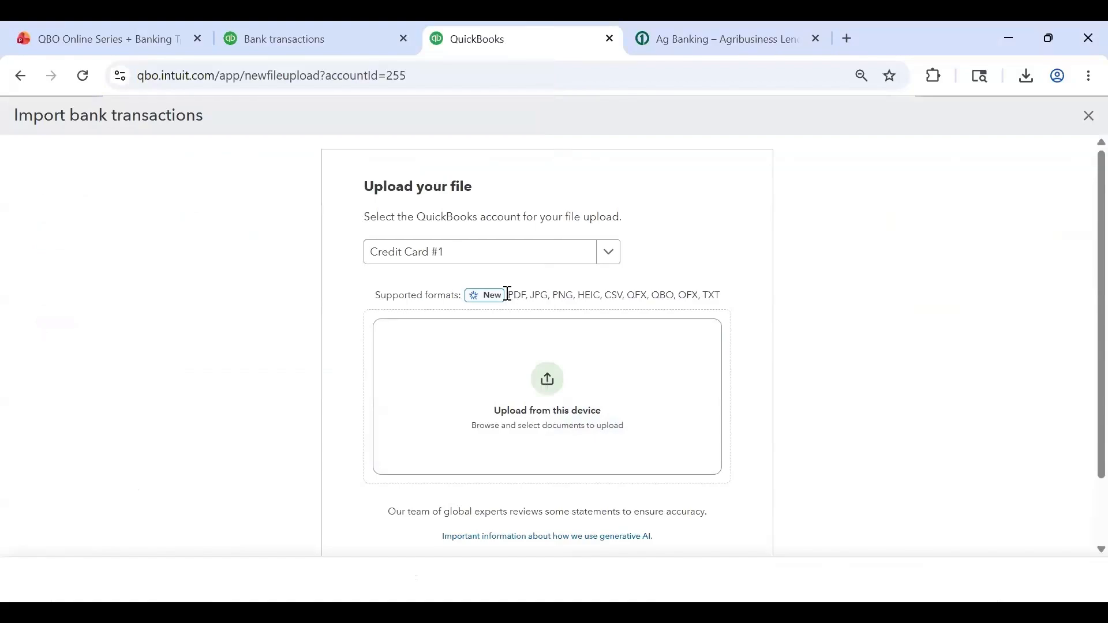
drag(603, 290, 680, 294)
click(714, 251)
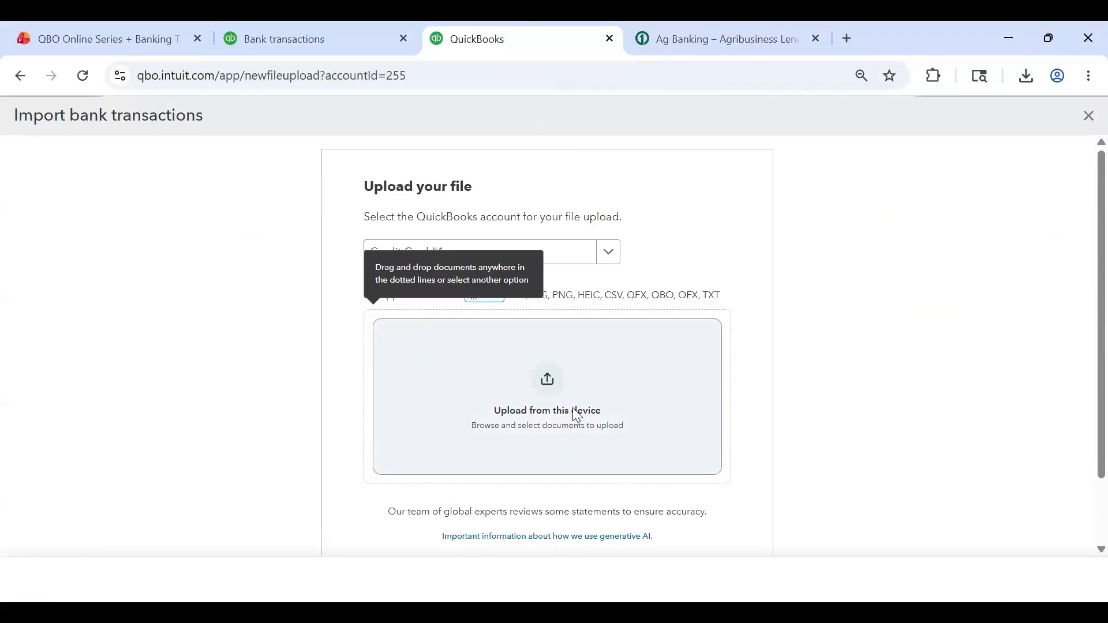
Upload the CC Statement file from the Desktop for Credit Card #1 and continue to the file setup
click(418, 317)
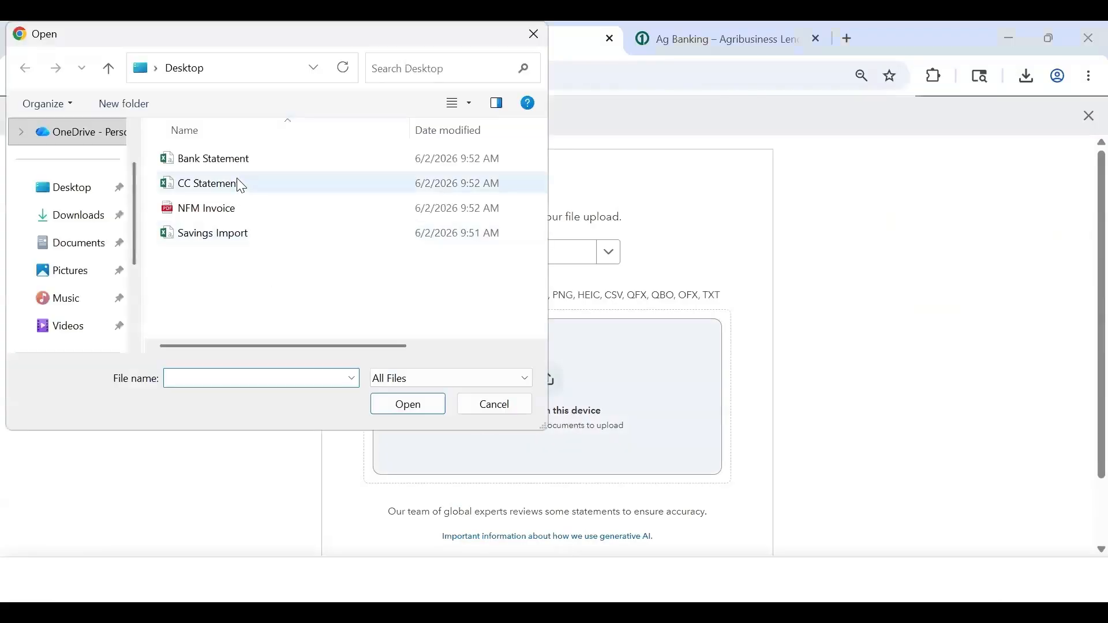
click(239, 182)
double_click(239, 182)
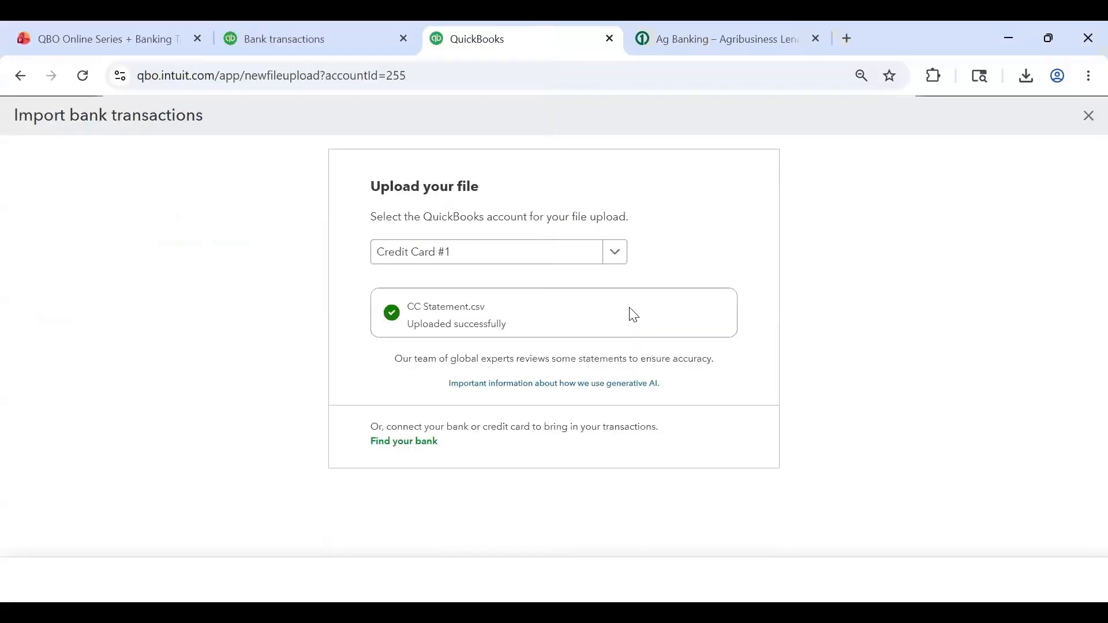
Accept the file setup with a header row, One column amounts, MM/dd/yyyy dates and the mapped Date, Description and Amount columns
scroll(669, 347, down, 1)
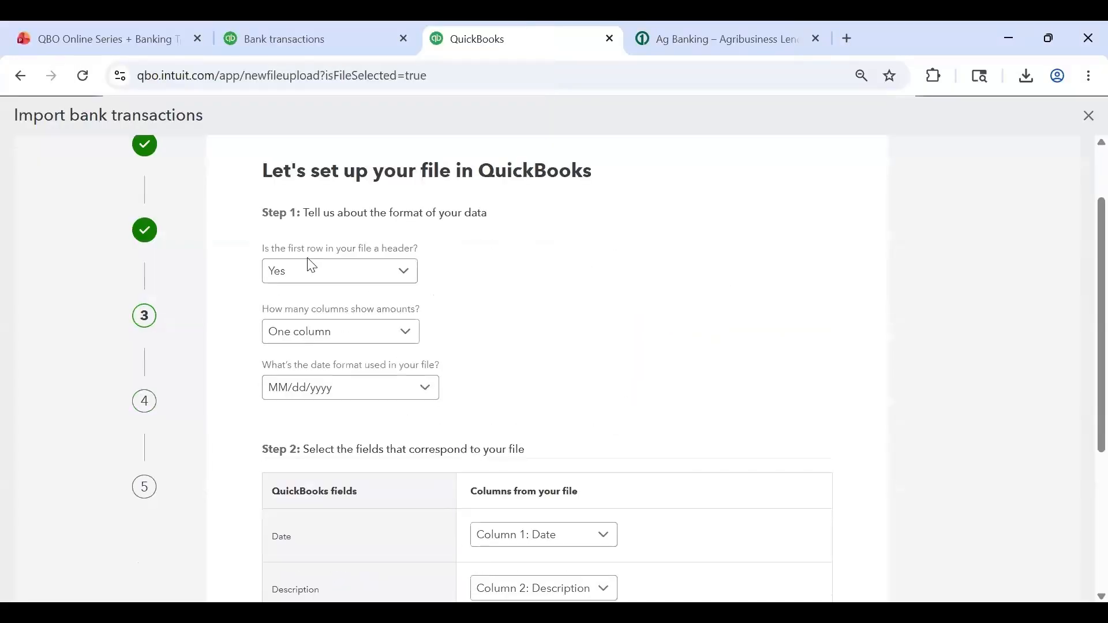
scroll(695, 350, down, 1)
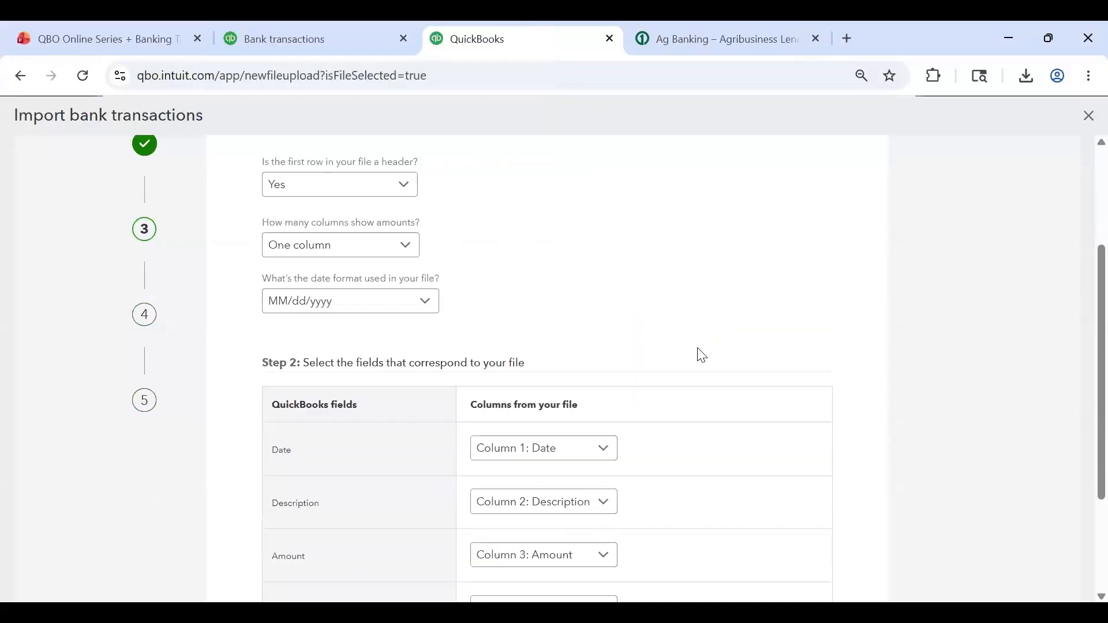
scroll(701, 355, down, 1)
scroll(925, 477, down, 1)
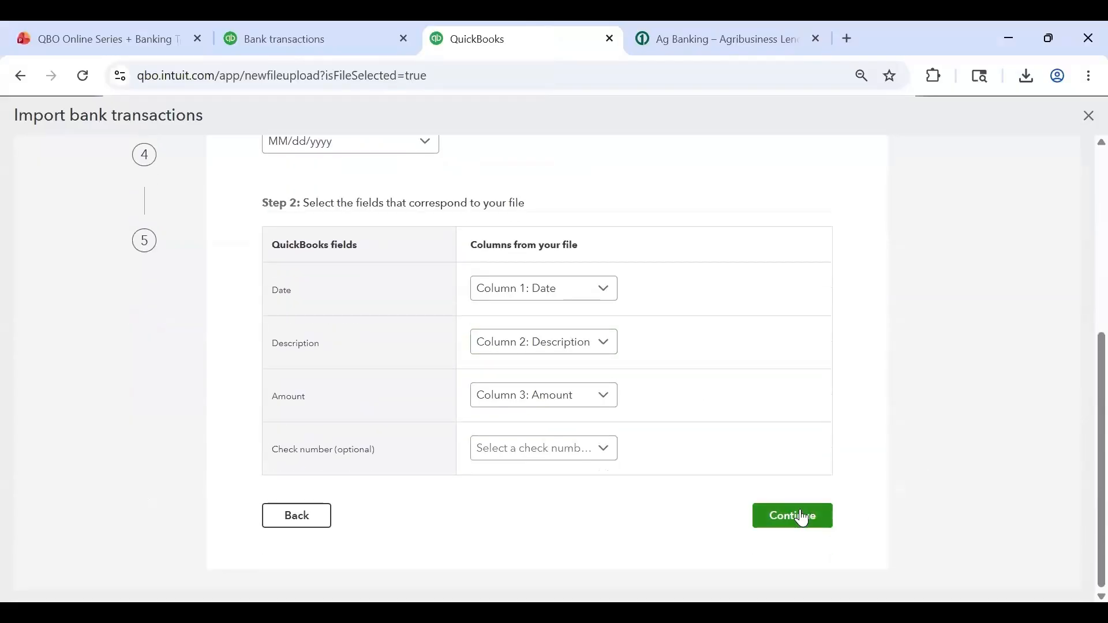
click(802, 519)
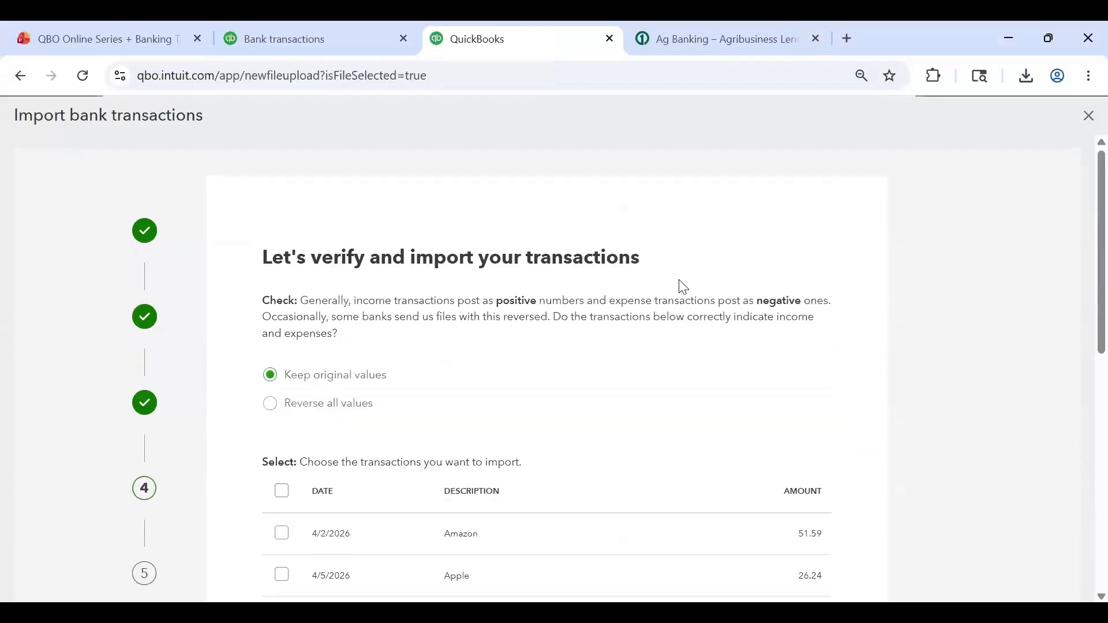
Examine the credit card transactions offered for import, checking the sign of the Amazon purchase's amount
scroll(684, 288, down, 4)
scroll(682, 284, down, 4)
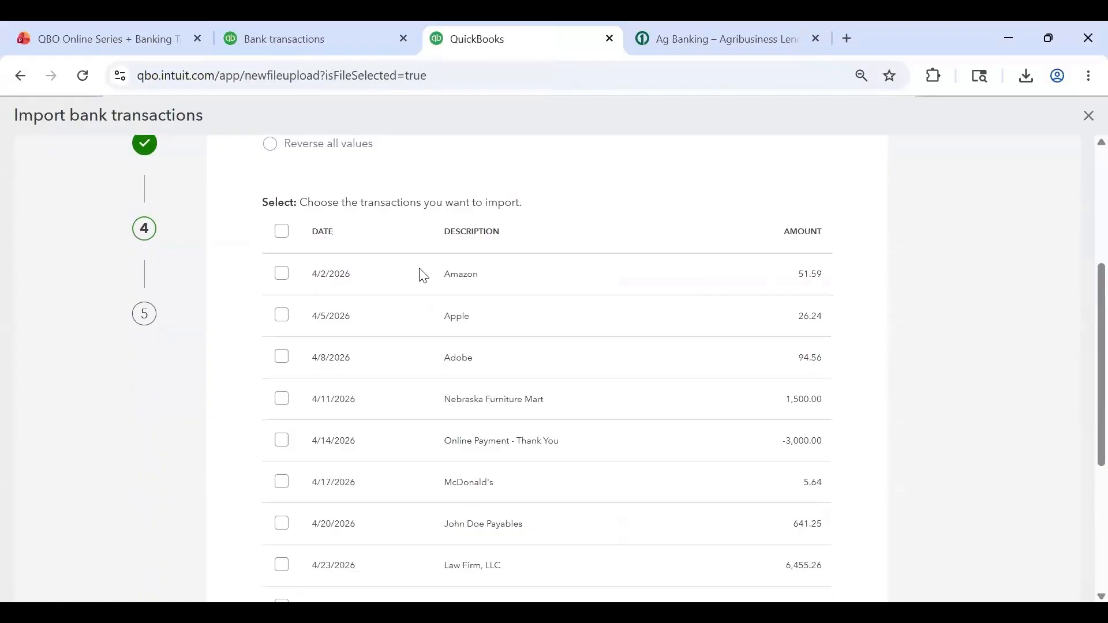
drag(453, 273, 826, 279)
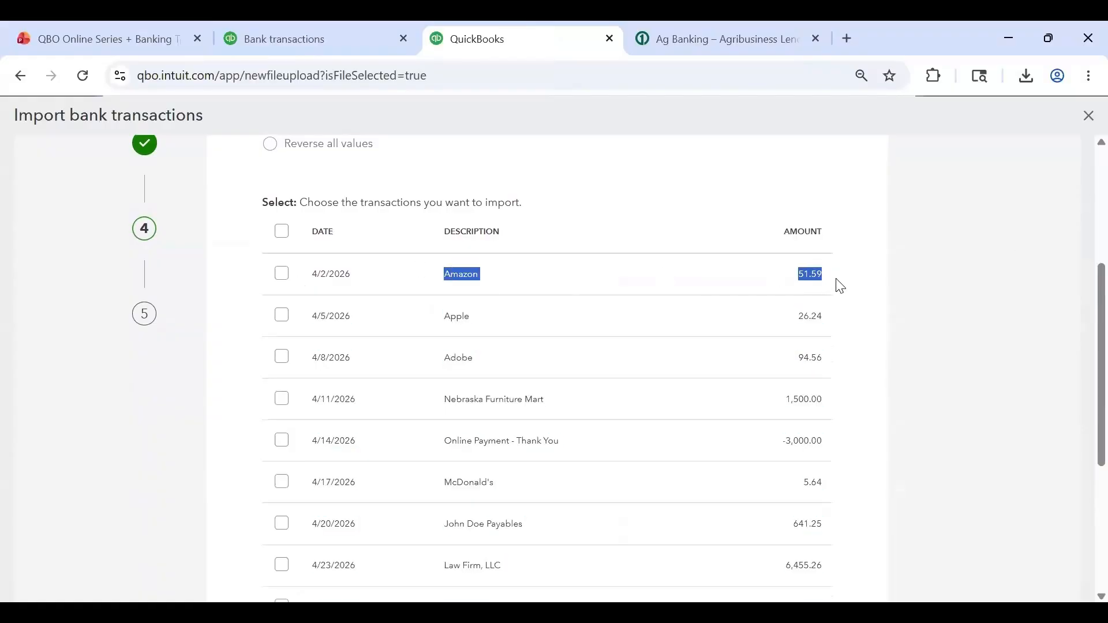
click(840, 286)
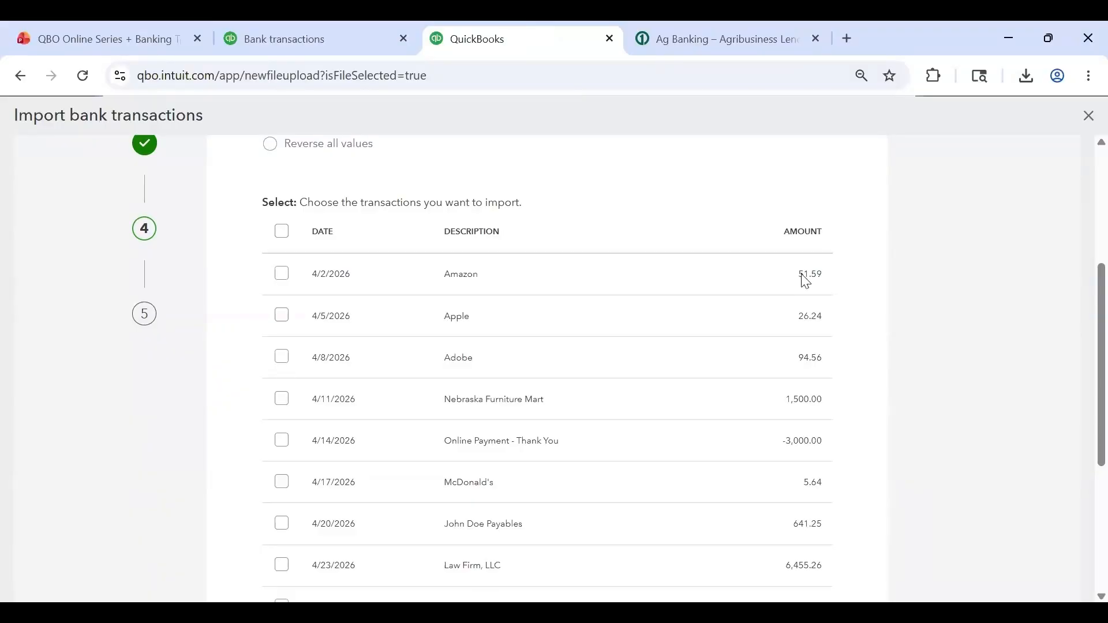
double_click(808, 272)
click(826, 268)
Compare the guidance on positive income and negative expenses with the sign of the Amazon purchase's amount
scroll(552, 311, up, 5)
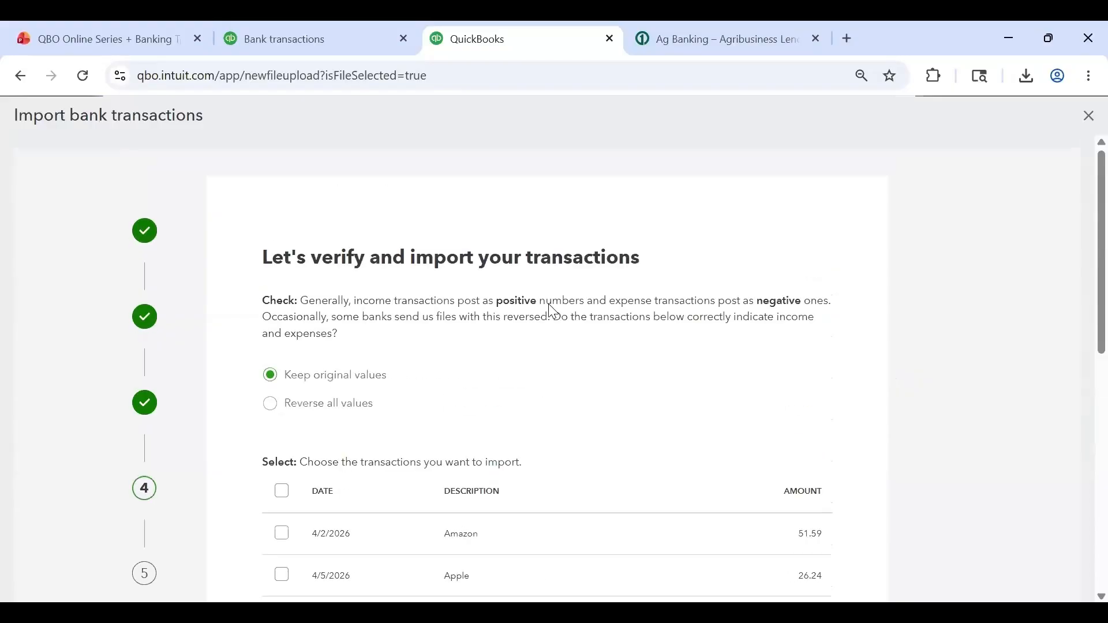
scroll(586, 374, down, 3)
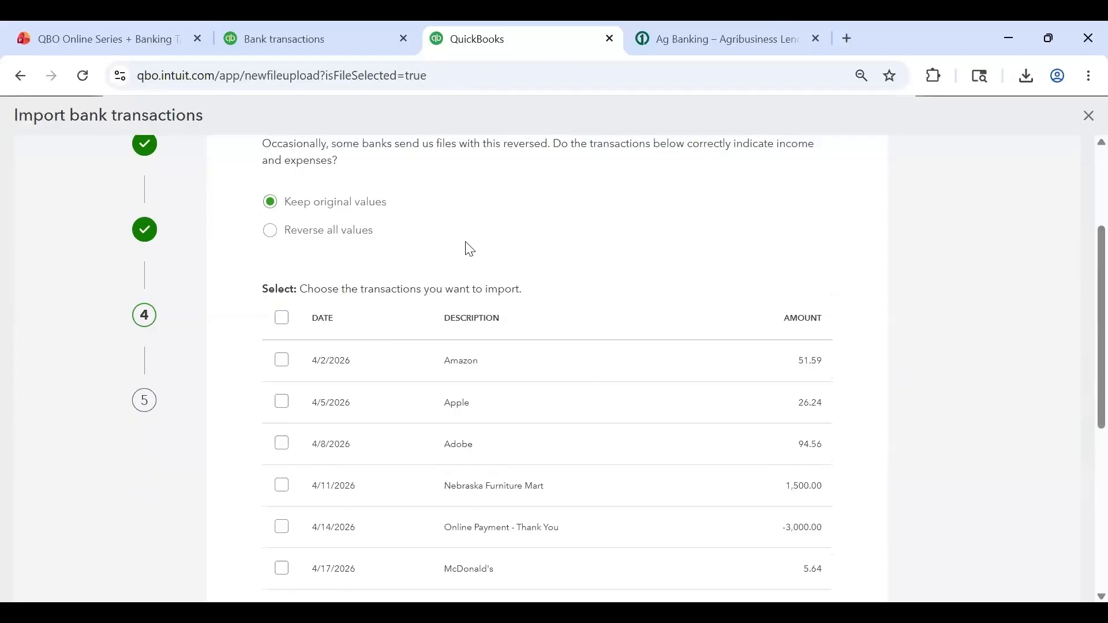
scroll(472, 331, down, 2)
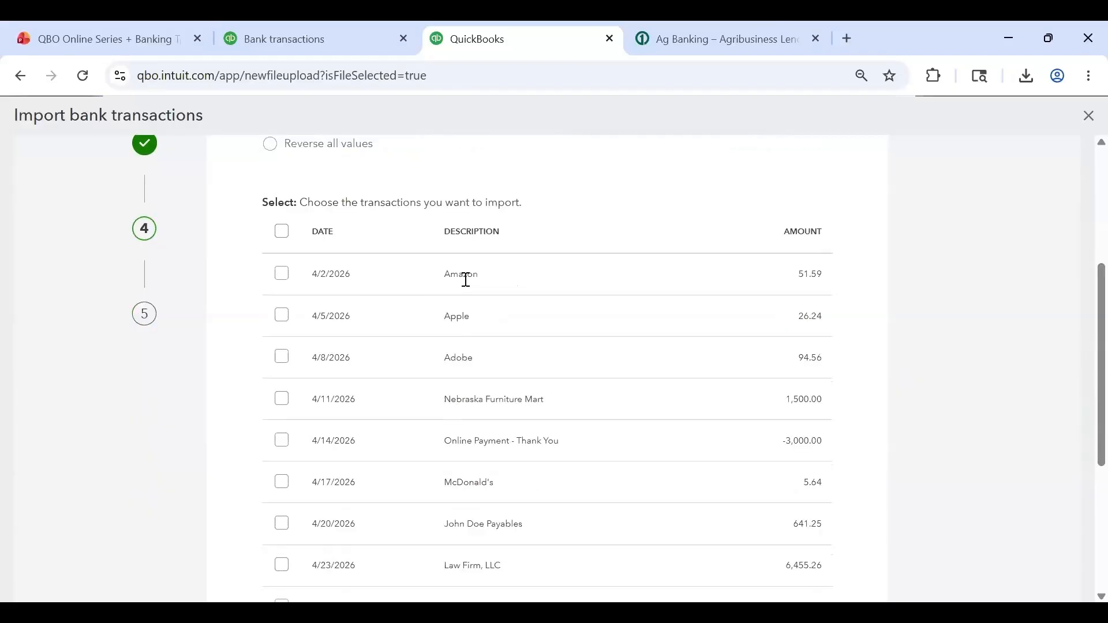
double_click(824, 274)
scroll(436, 219, up, 2)
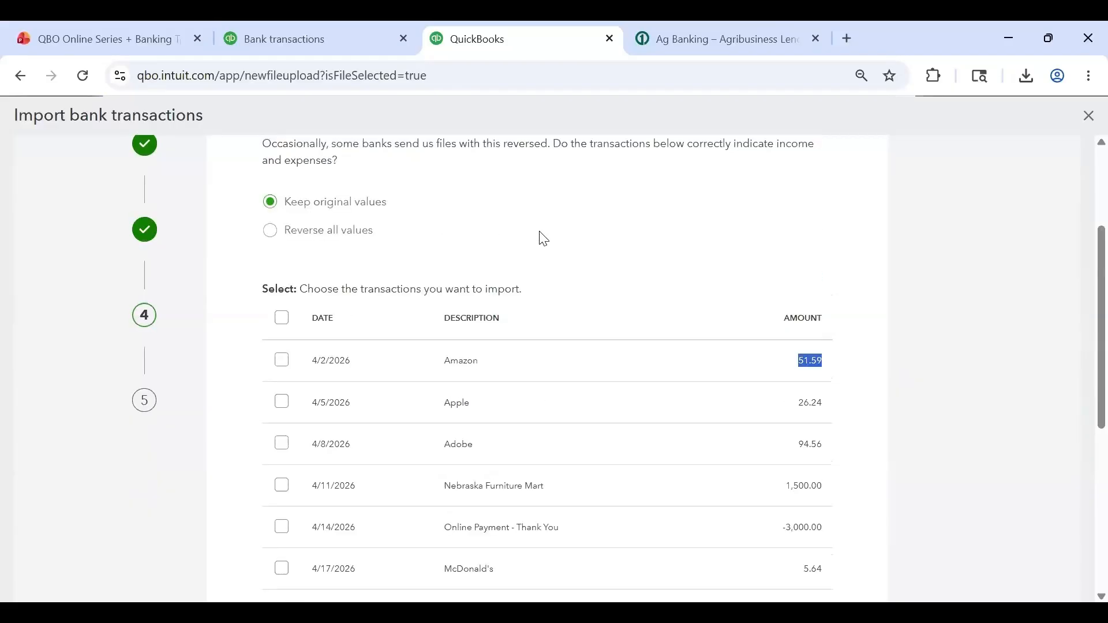
click(532, 243)
Check the sign of the Online Payment - Thank You transaction's amount
scroll(612, 359, down, 4)
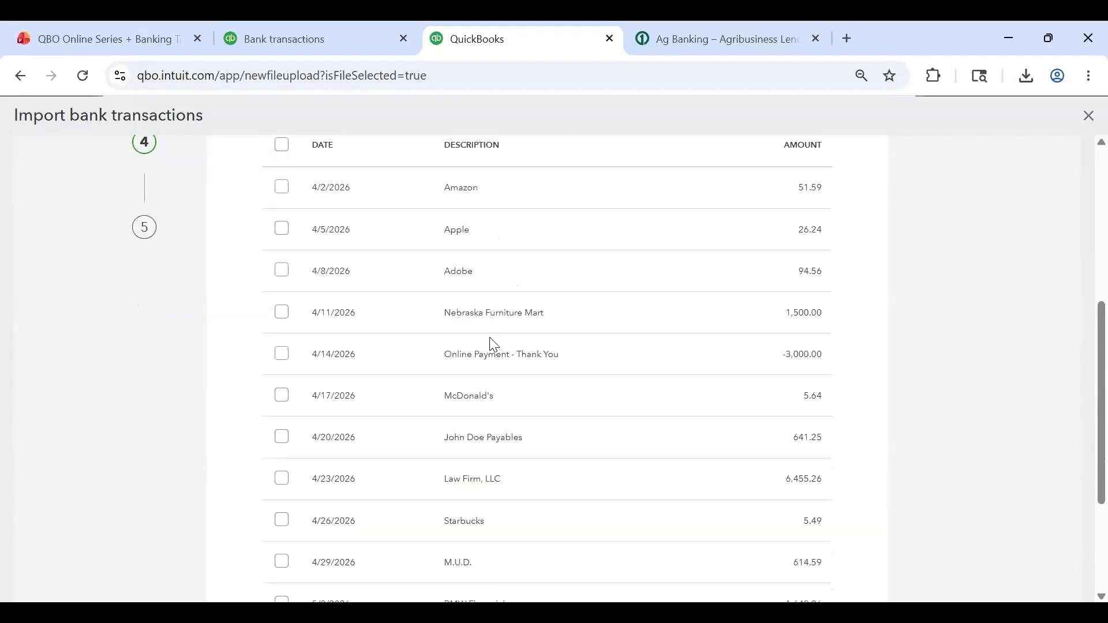
triple_click(589, 360)
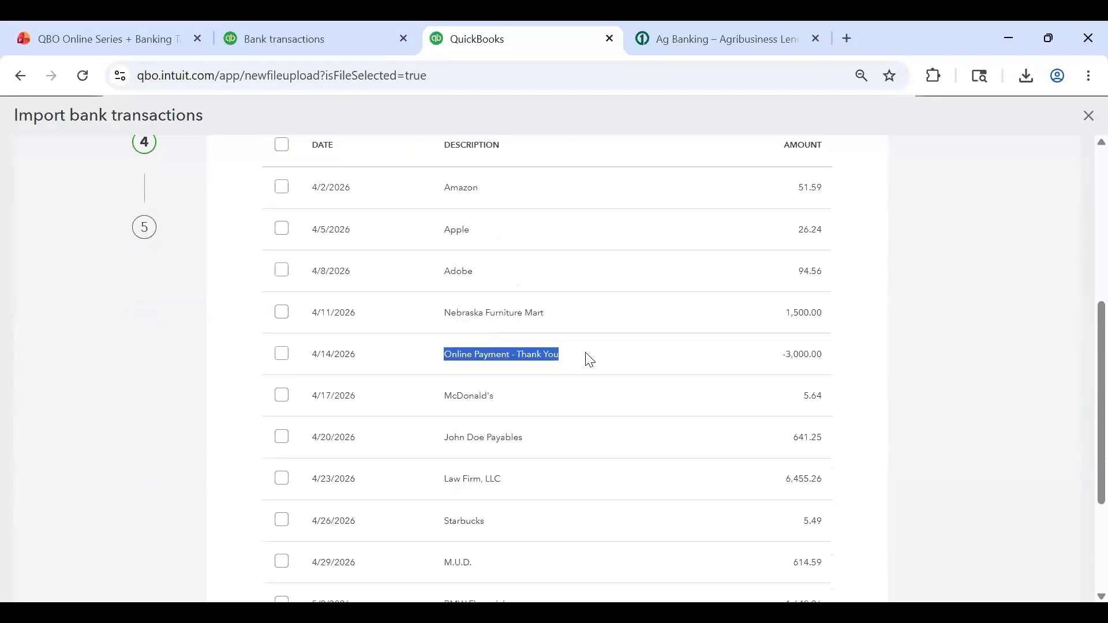
double_click(805, 355)
click(804, 362)
Reverse all values in the credit card file and check the signs of the Amazon and Online Payment amounts
scroll(724, 353, up, 3)
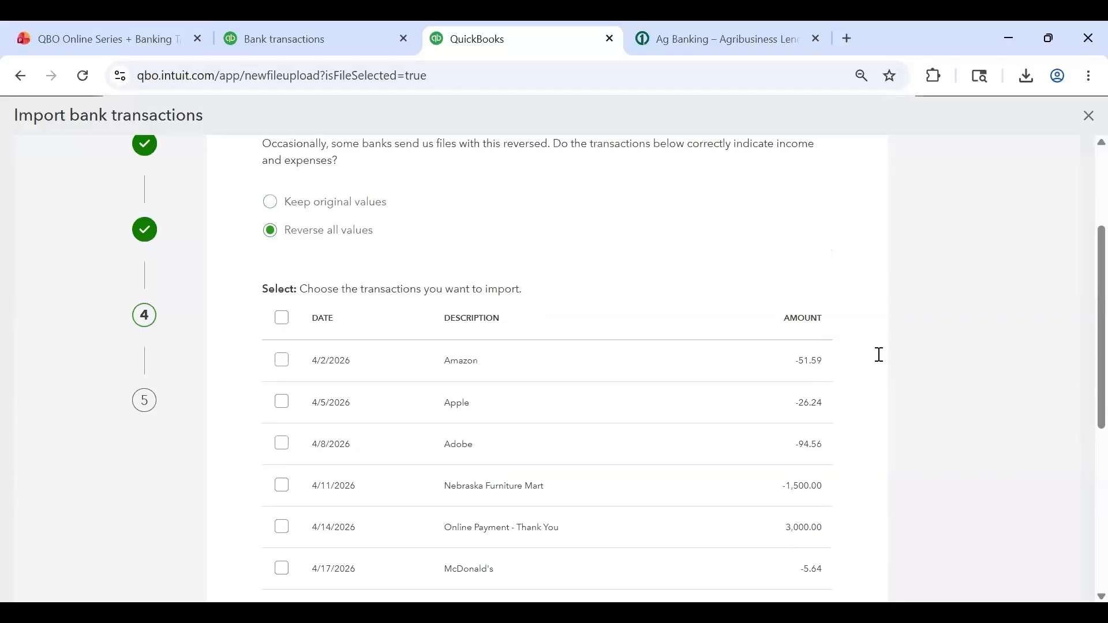
double_click(819, 369)
scroll(785, 380, down, 3)
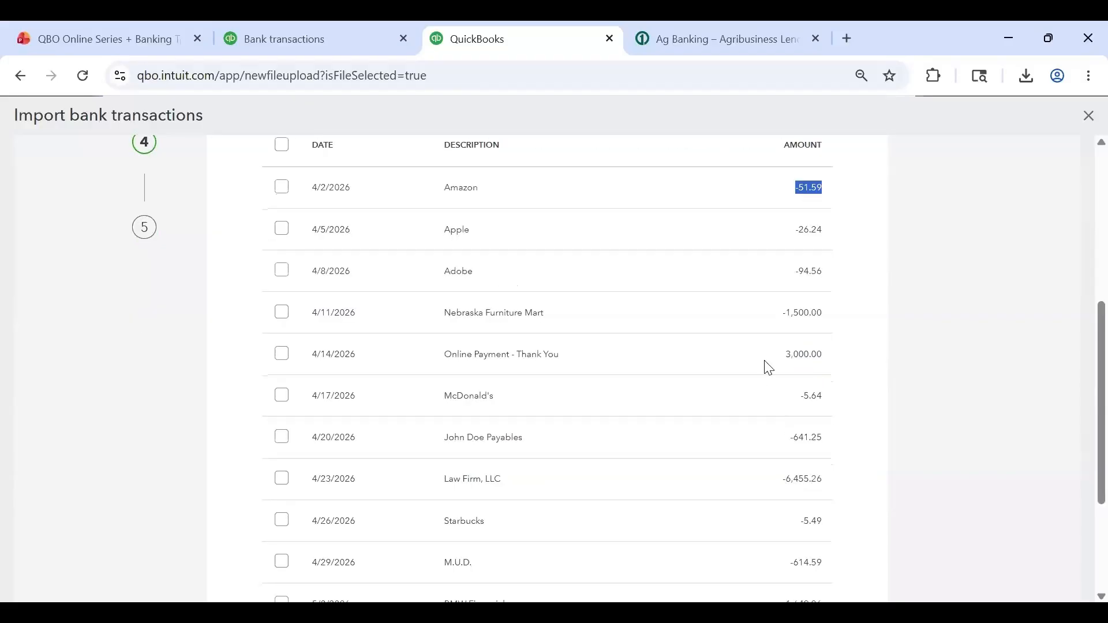
drag(817, 355, 572, 342)
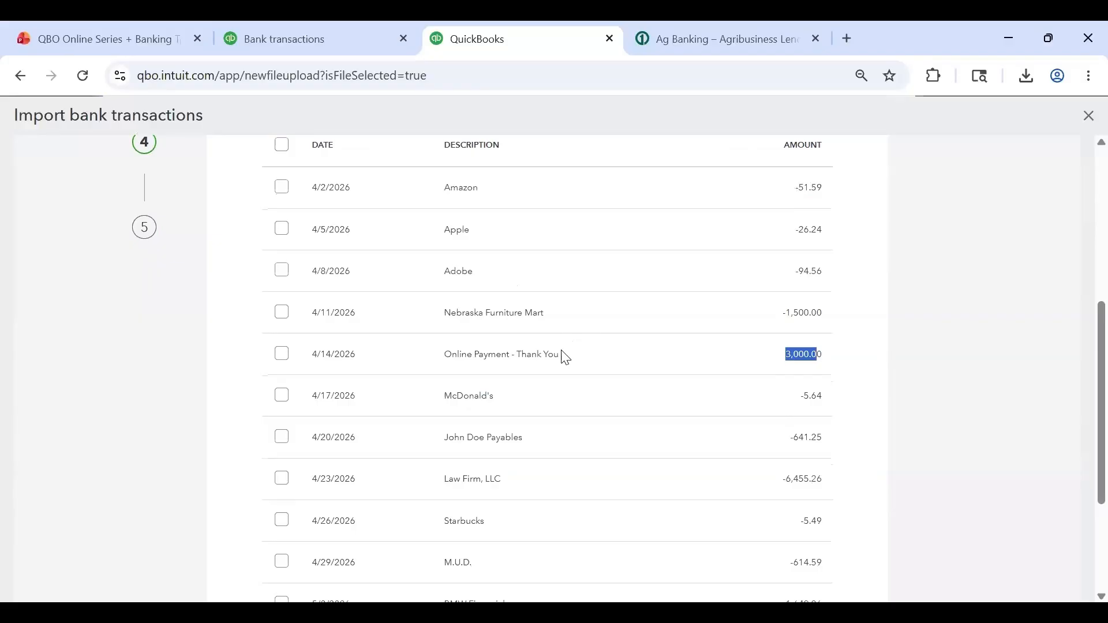
Select all the credit card transactions with reversed values, import them into Credit Card #1 and finish the import
click(566, 358)
scroll(566, 355, up, 6)
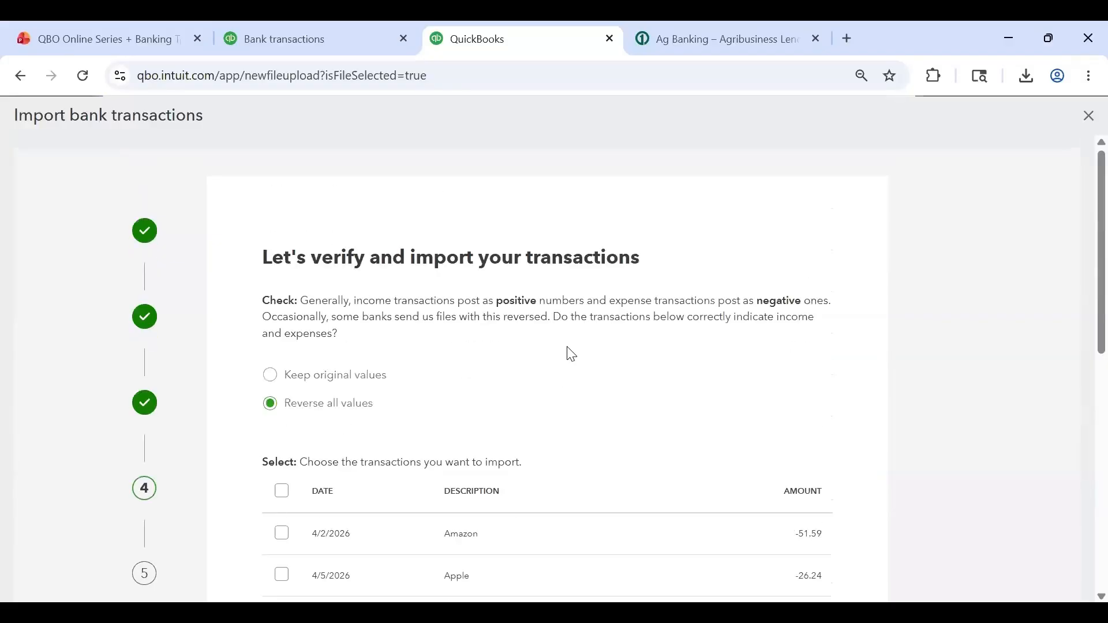
scroll(613, 377, down, 2)
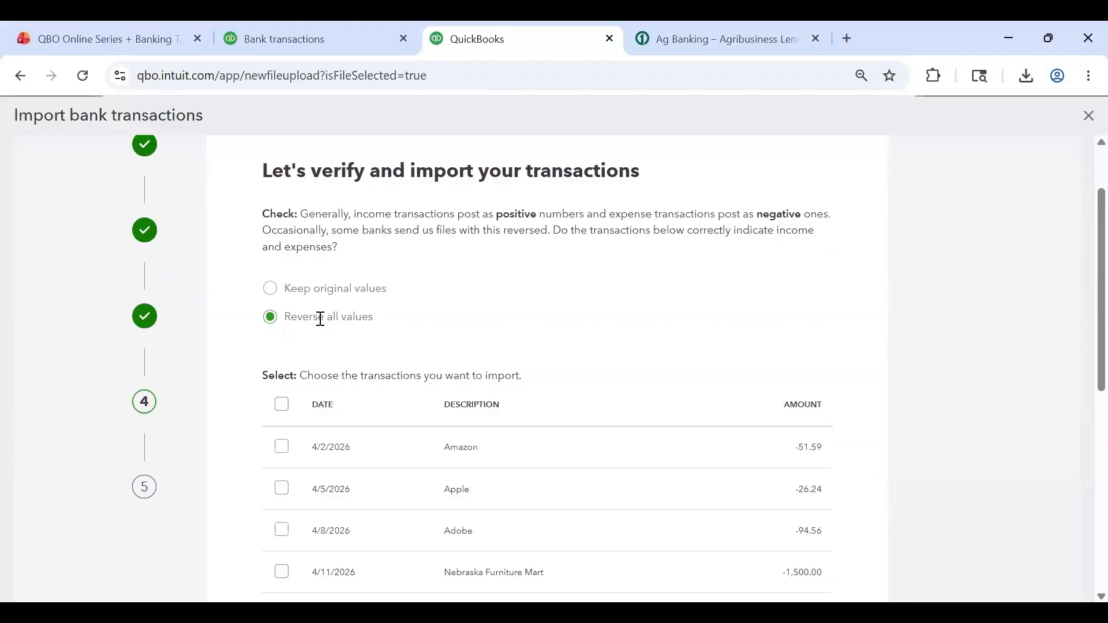
scroll(625, 445, down, 3)
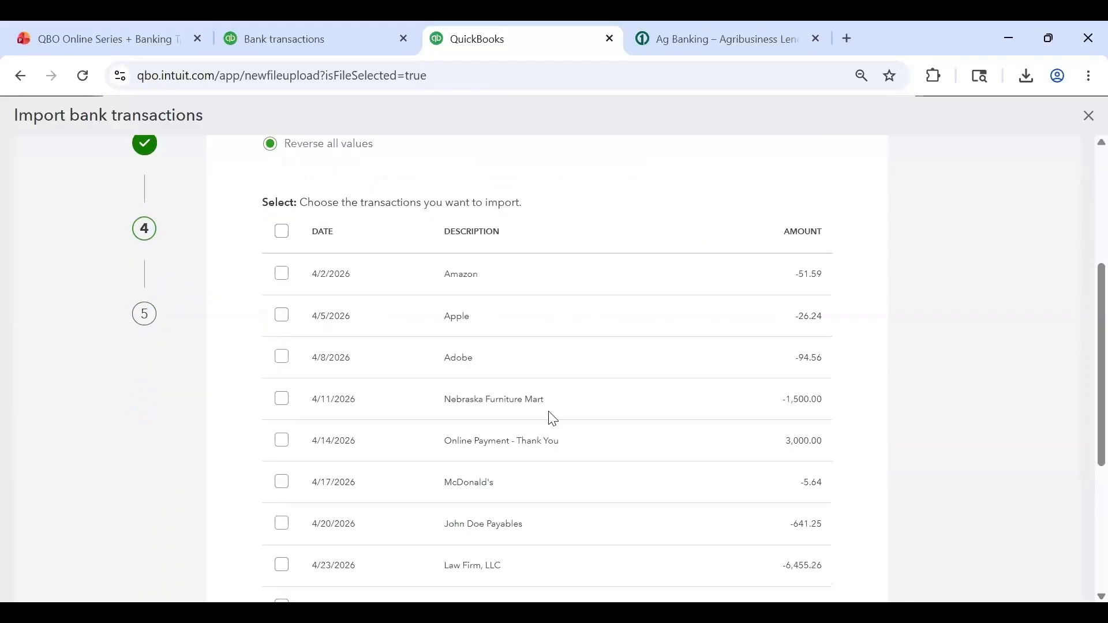
scroll(549, 416, down, 5)
scroll(242, 288, up, 7)
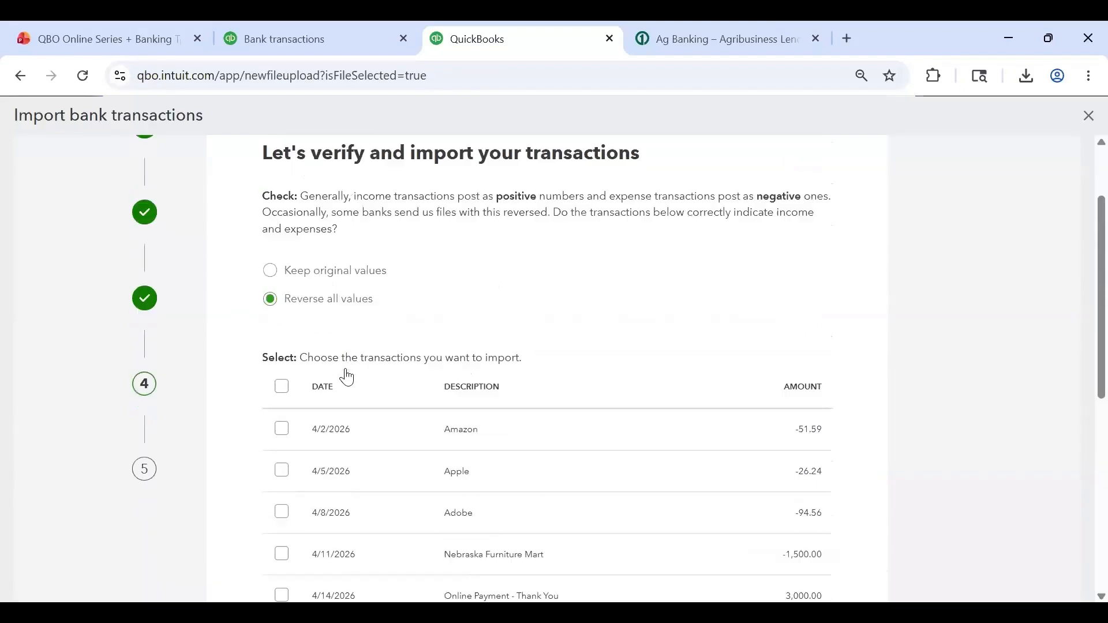
click(281, 385)
scroll(576, 408, down, 7)
click(802, 517)
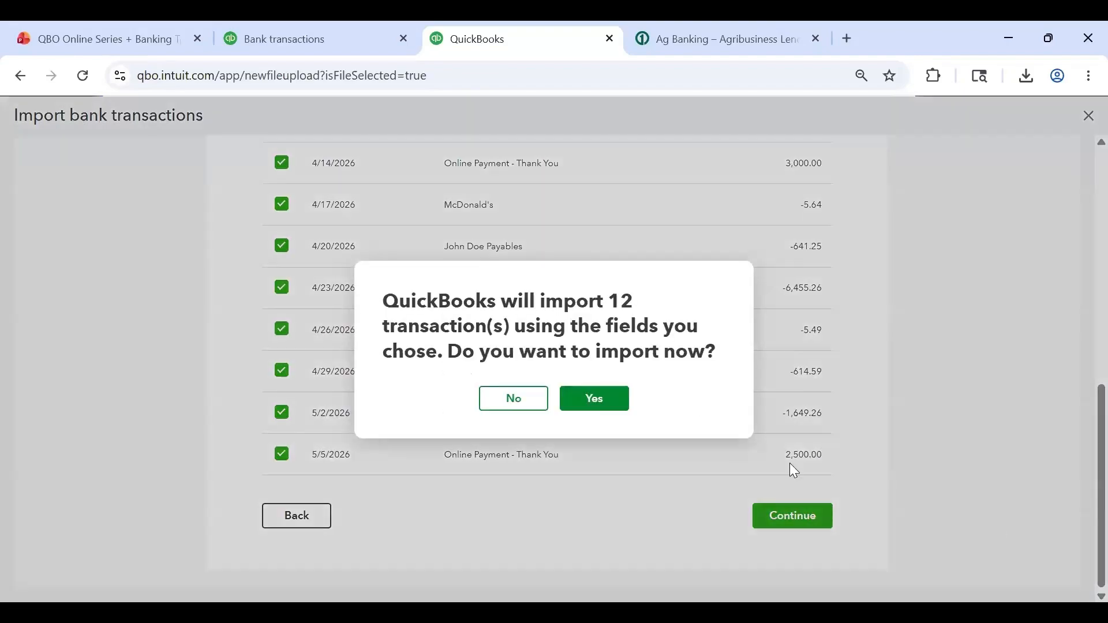
click(616, 403)
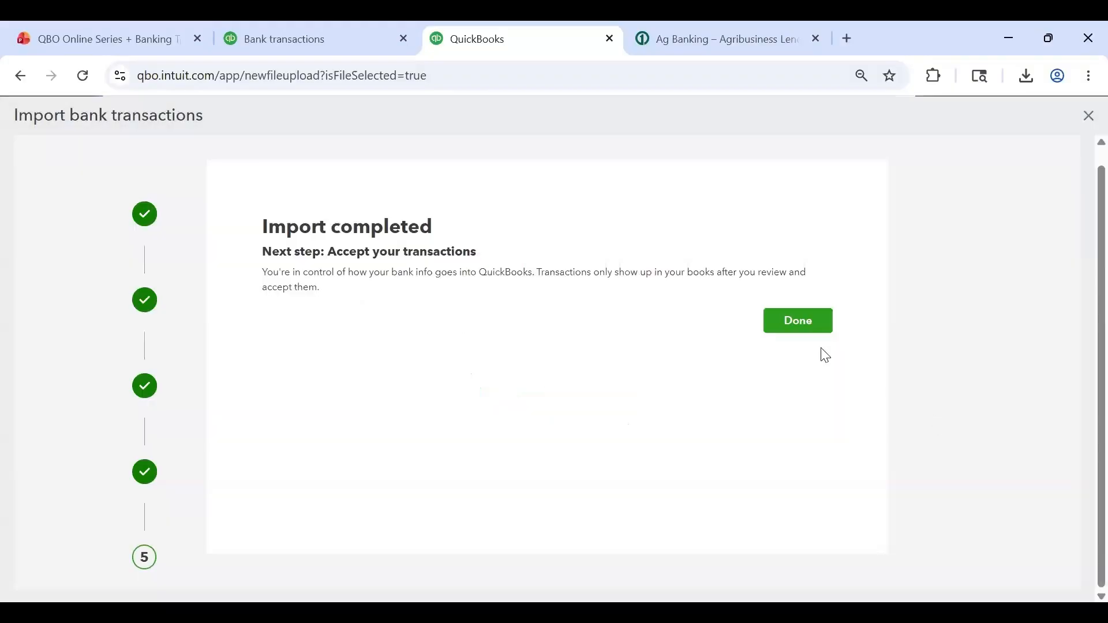
click(806, 321)
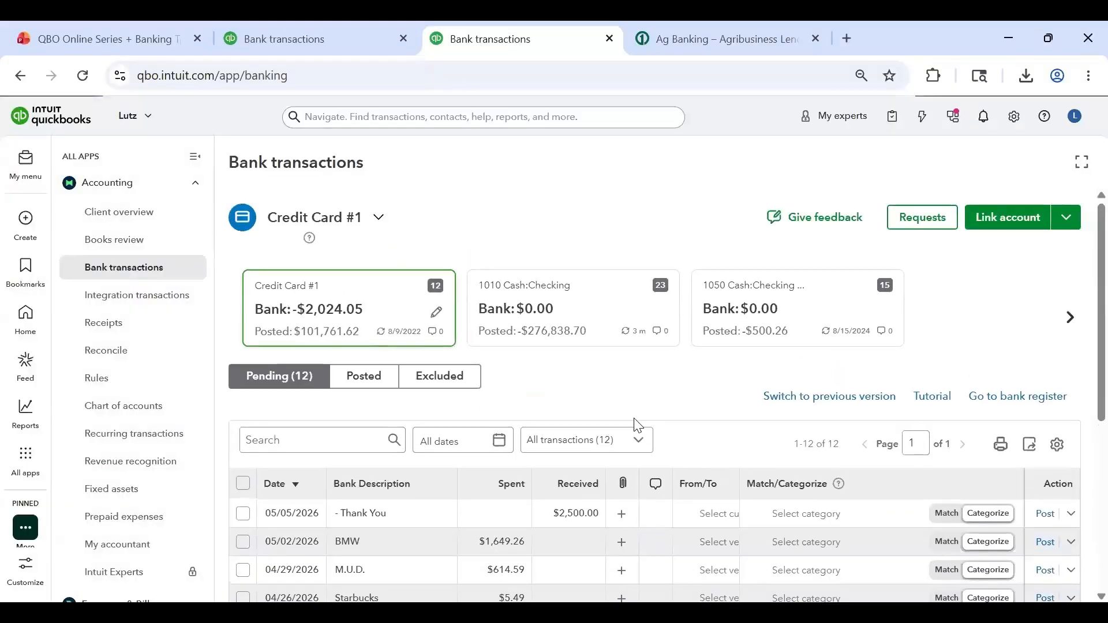
Review the spent and received amounts of the pending Credit Card #1 transactions
scroll(637, 425, down, 3)
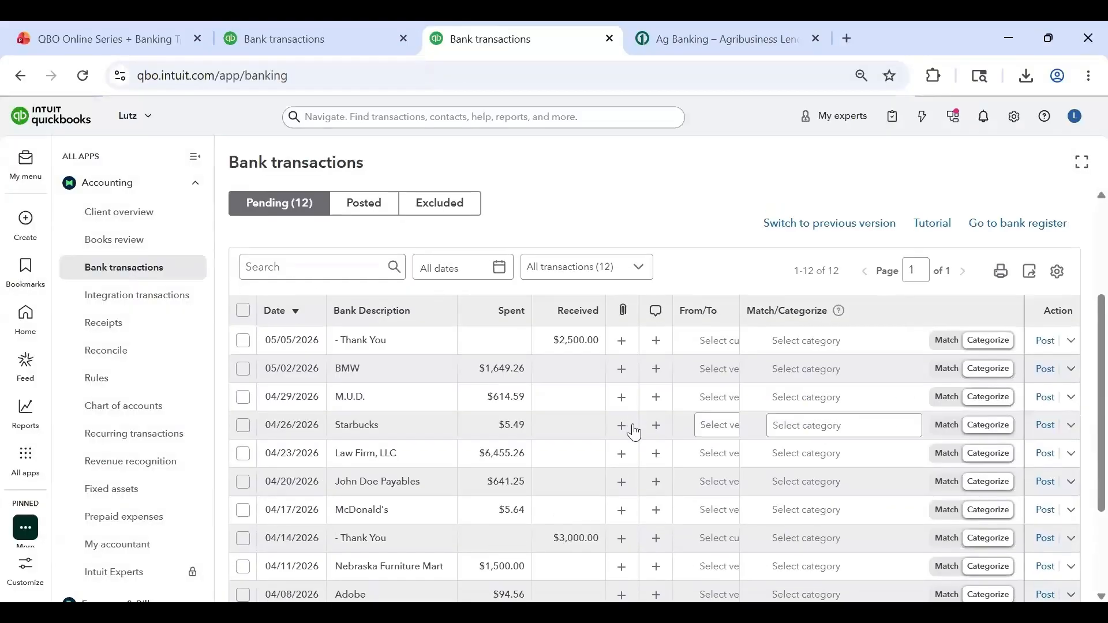
scroll(614, 447, down, 2)
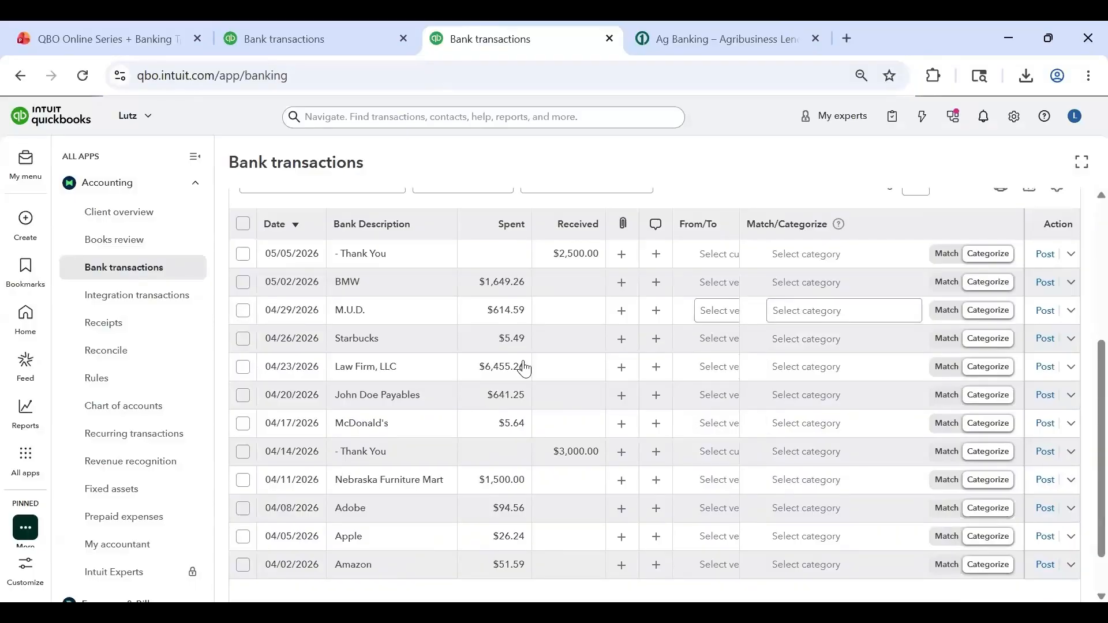
scroll(536, 329, up, 5)
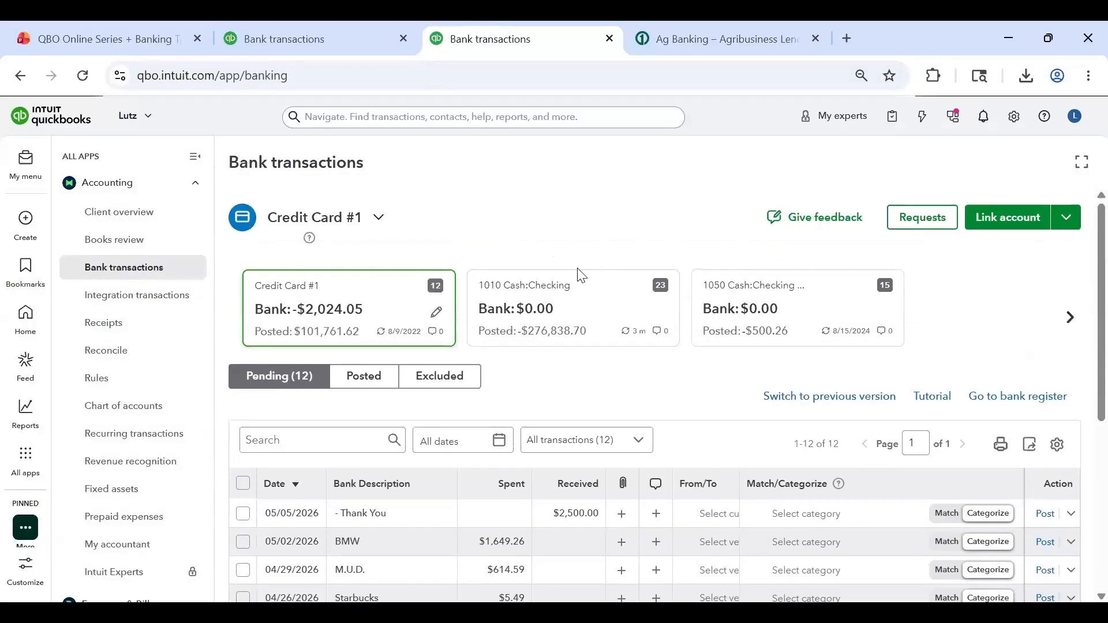
scroll(497, 566, down, 5)
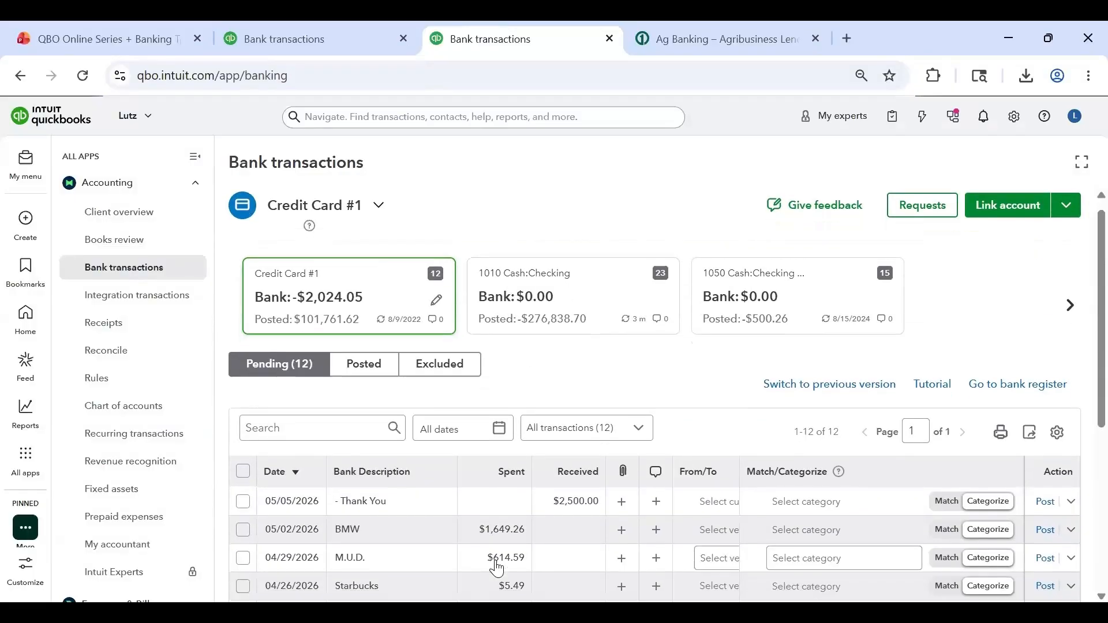
scroll(537, 404, up, 3)
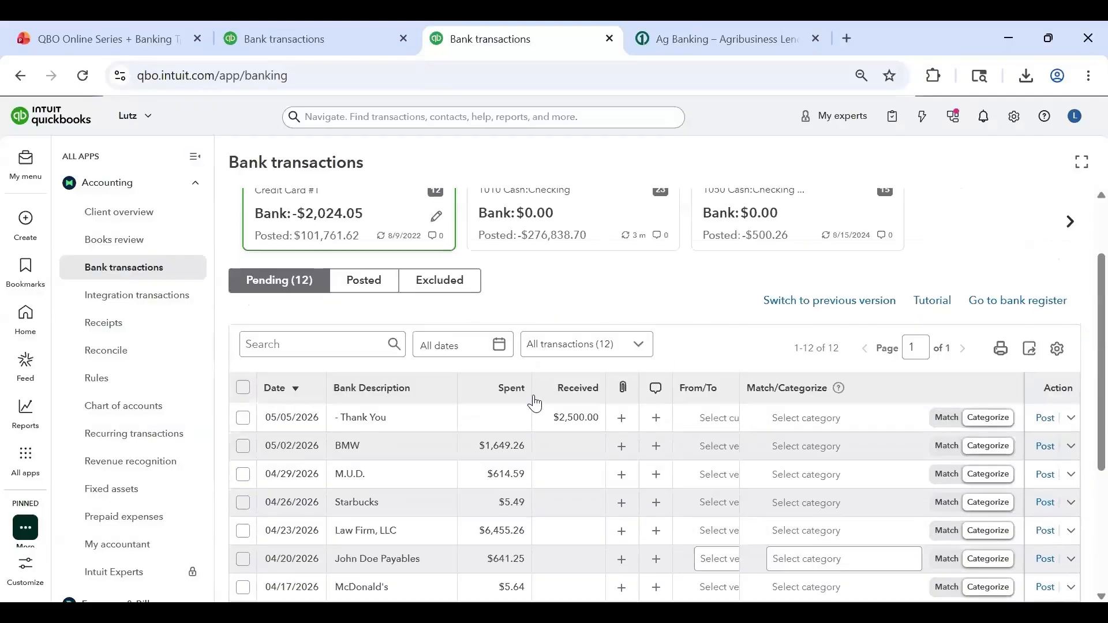
scroll(529, 385, up, 2)
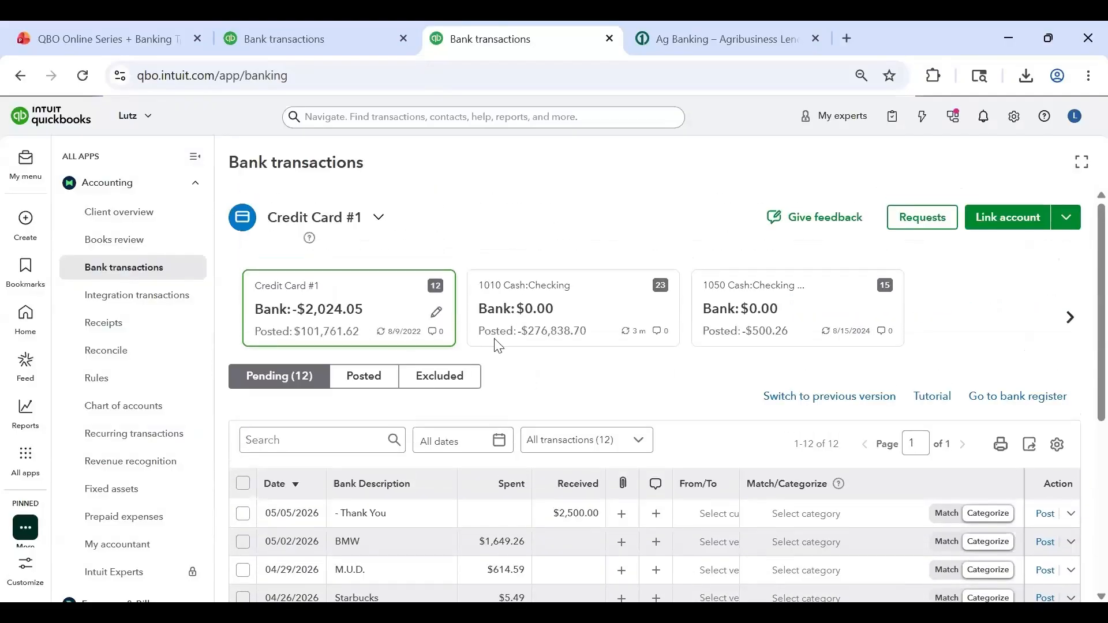
Switch to the 1010 Cash:Checking account, dismiss the ready-to-post suggestion and look through its pending transactions
click(583, 311)
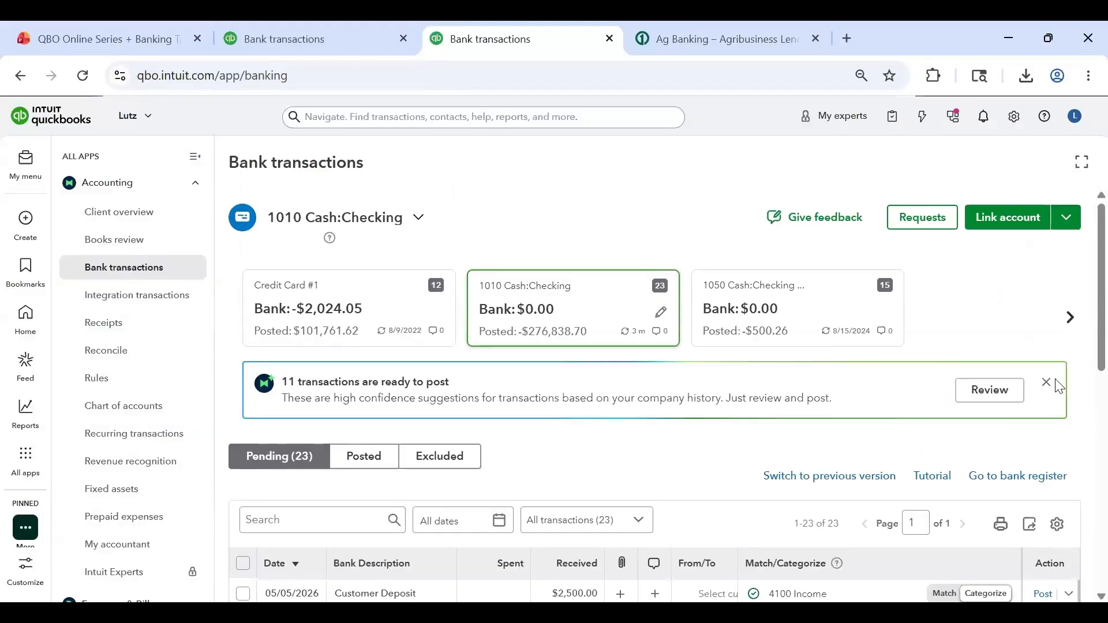
click(1046, 383)
scroll(820, 239, down, 2)
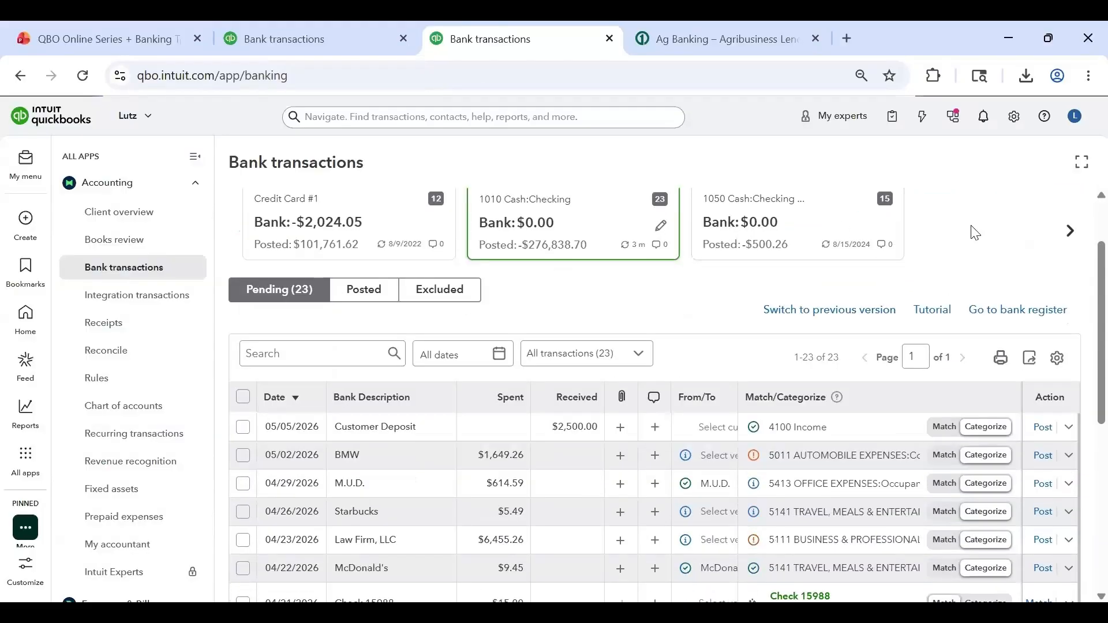
scroll(493, 279, down, 2)
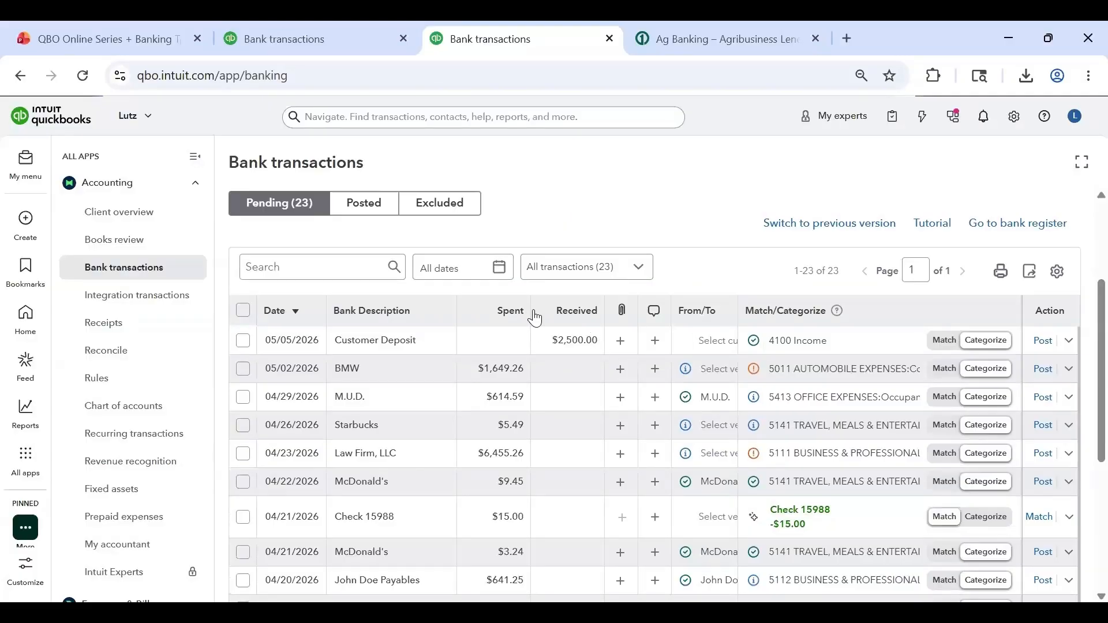
scroll(267, 384, down, 5)
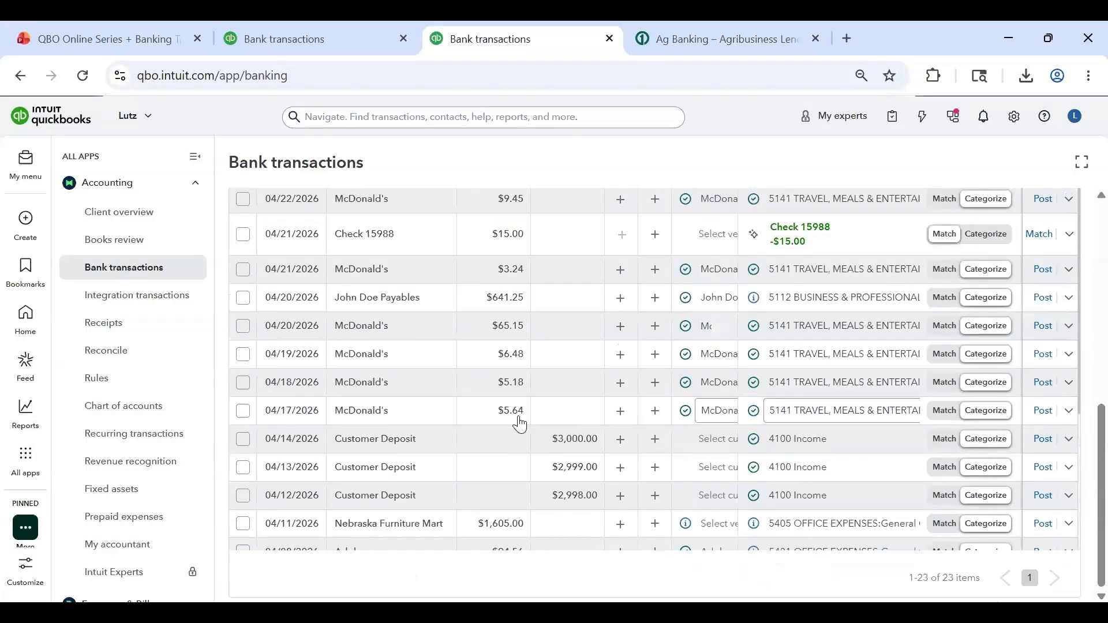
scroll(452, 441, down, 3)
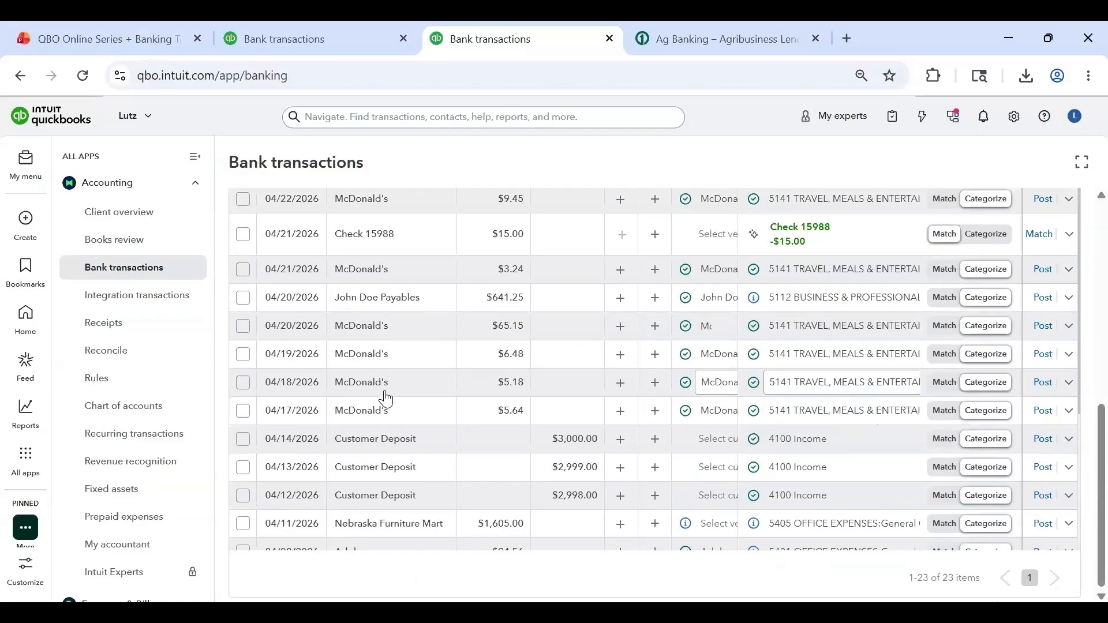
scroll(384, 403, up, 6)
scroll(398, 444, down, 9)
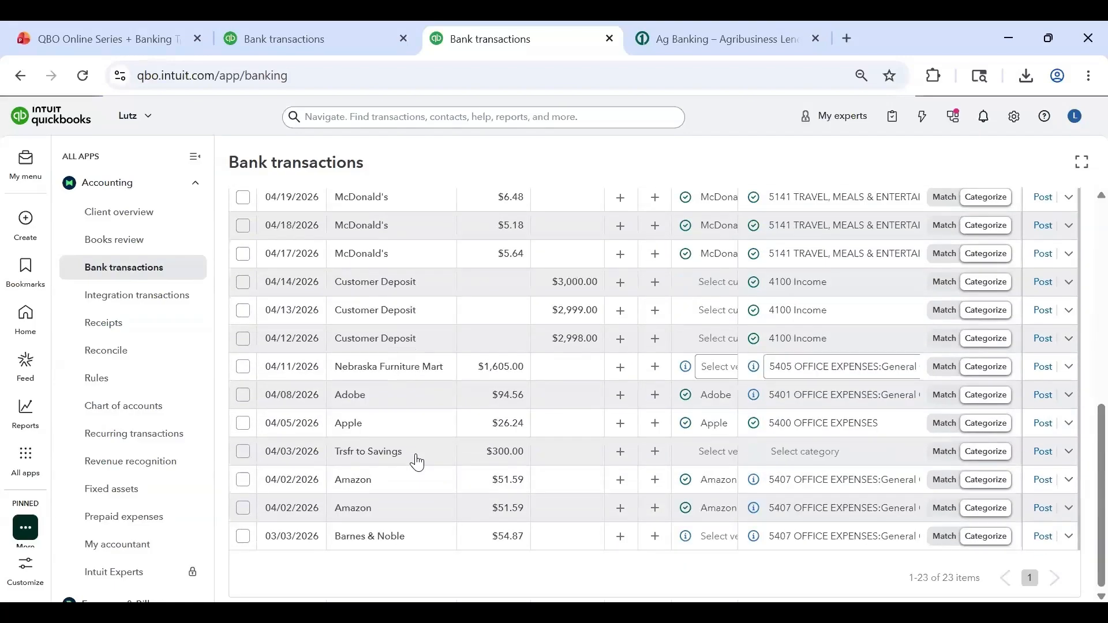
Expand the 04/08/2026 Adobe transaction and choose the vendor Adobe as its payee
click(420, 399)
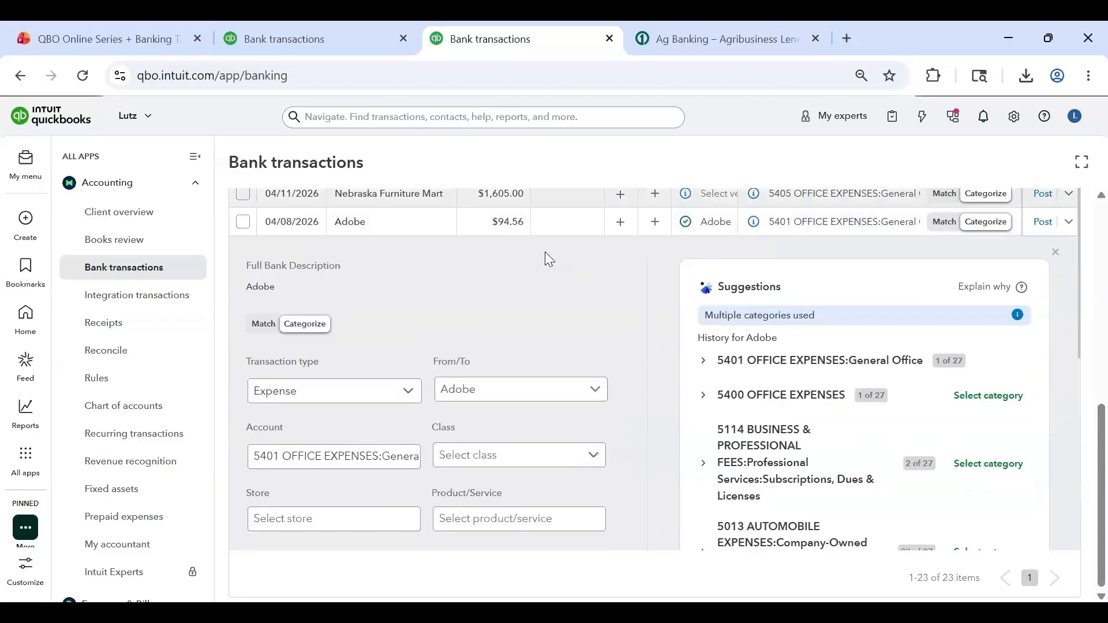
scroll(392, 333, down, 2)
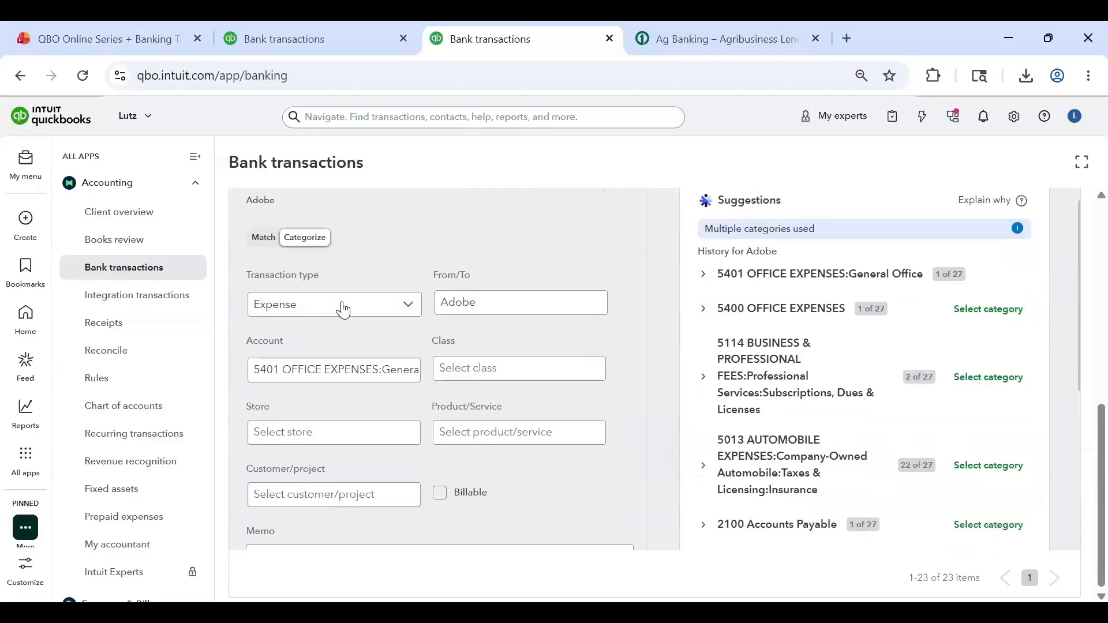
click(484, 304)
click(578, 312)
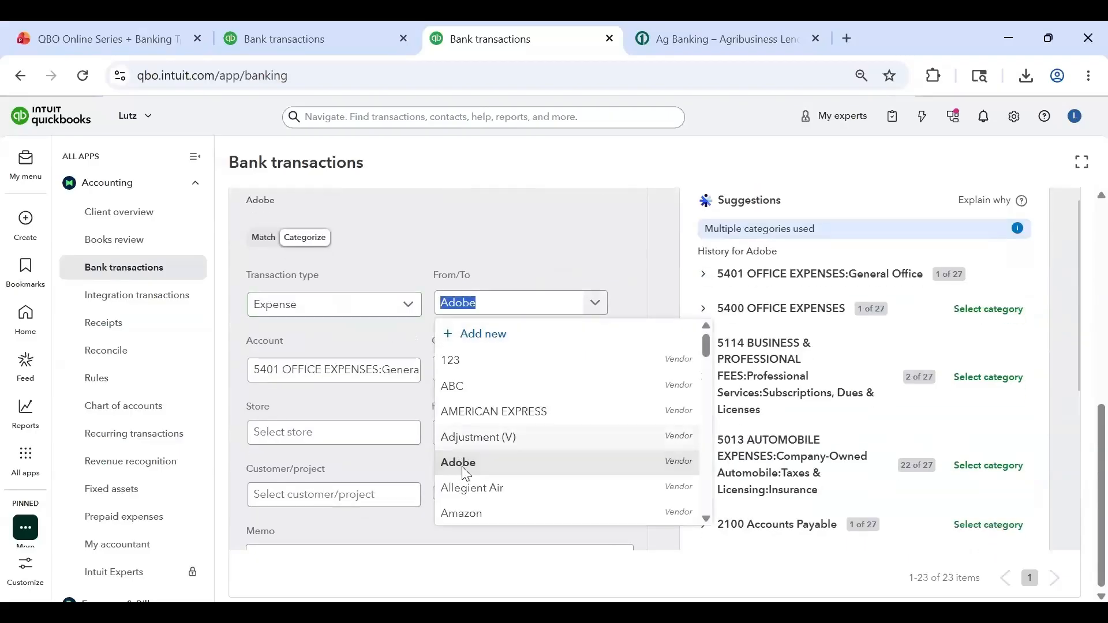
click(465, 465)
Search the accounts for "office" and assign 5401 General Office to the Adobe transaction
click(370, 376)
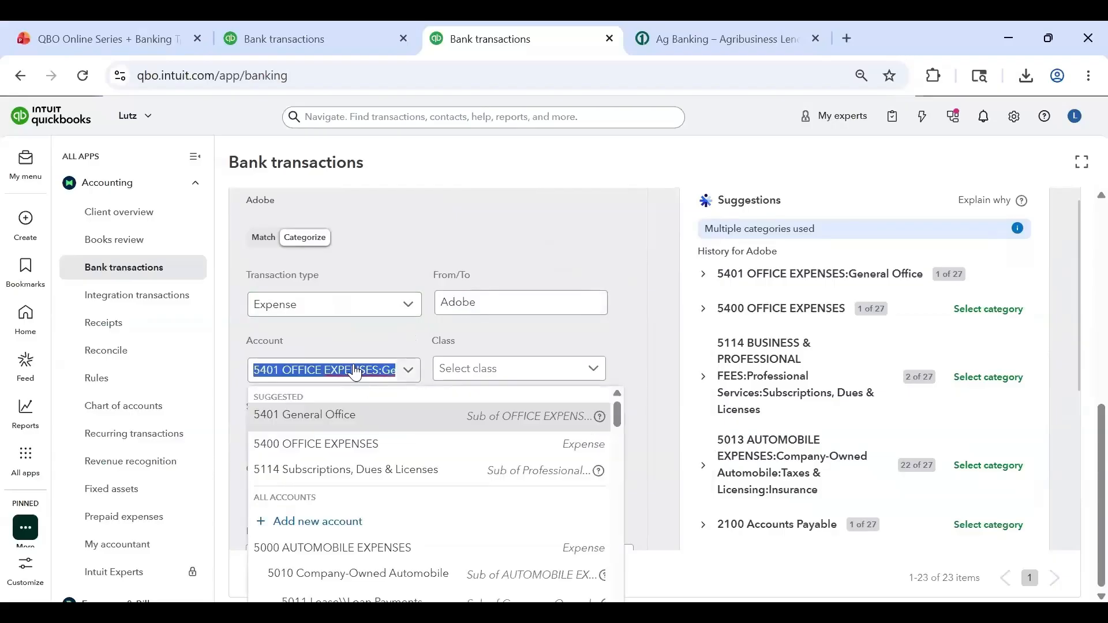
text(office)
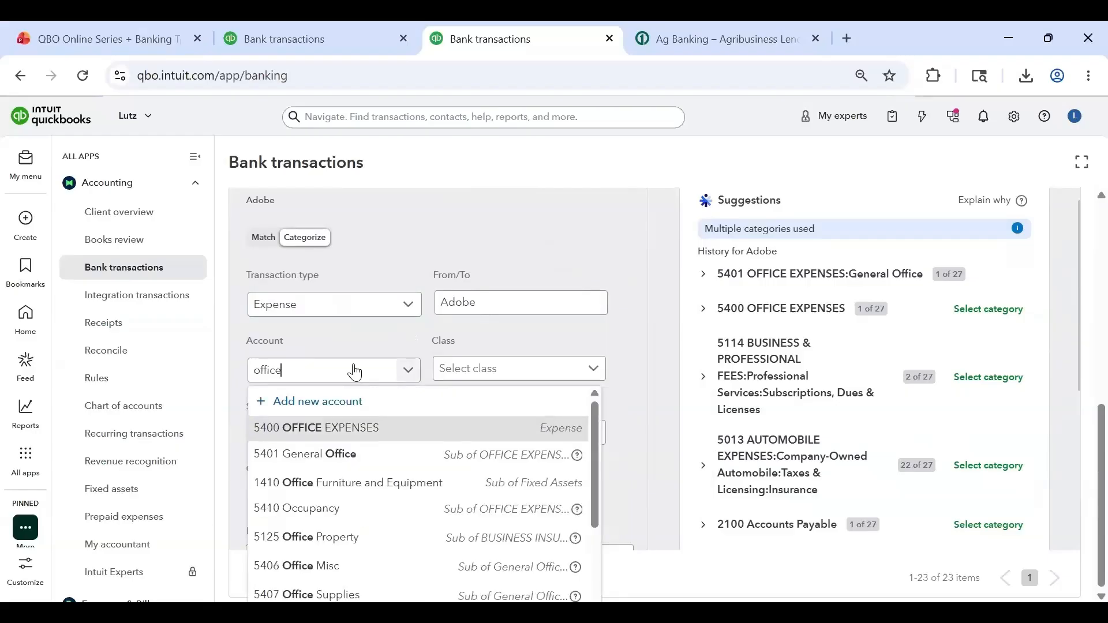
click(337, 460)
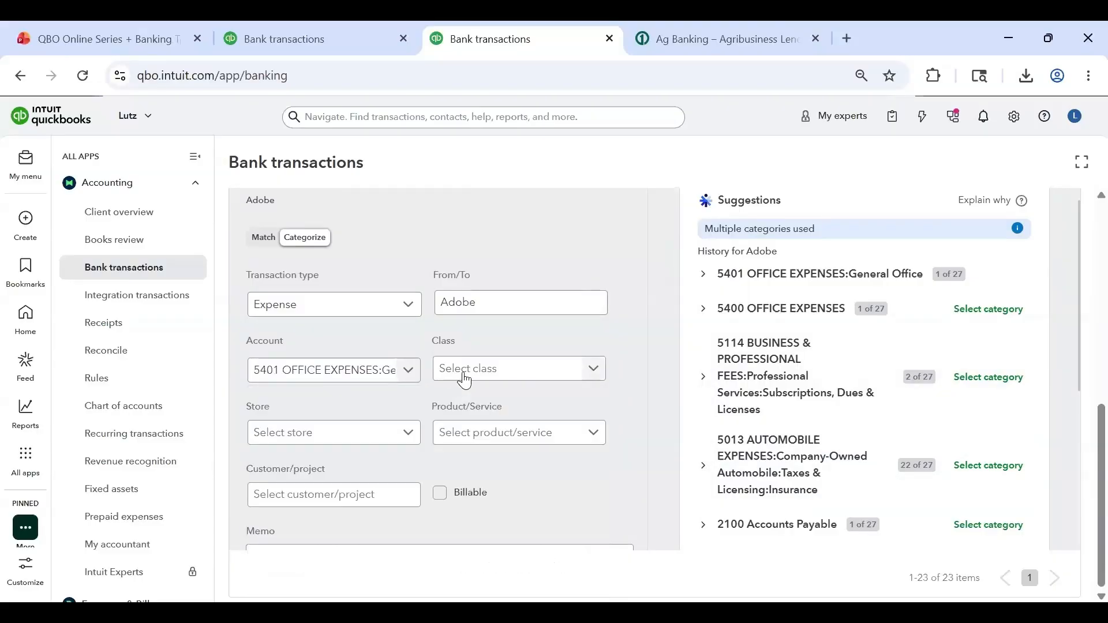
Check the class and store choices for the Adobe transaction, leaving both fields blank
click(571, 378)
click(572, 374)
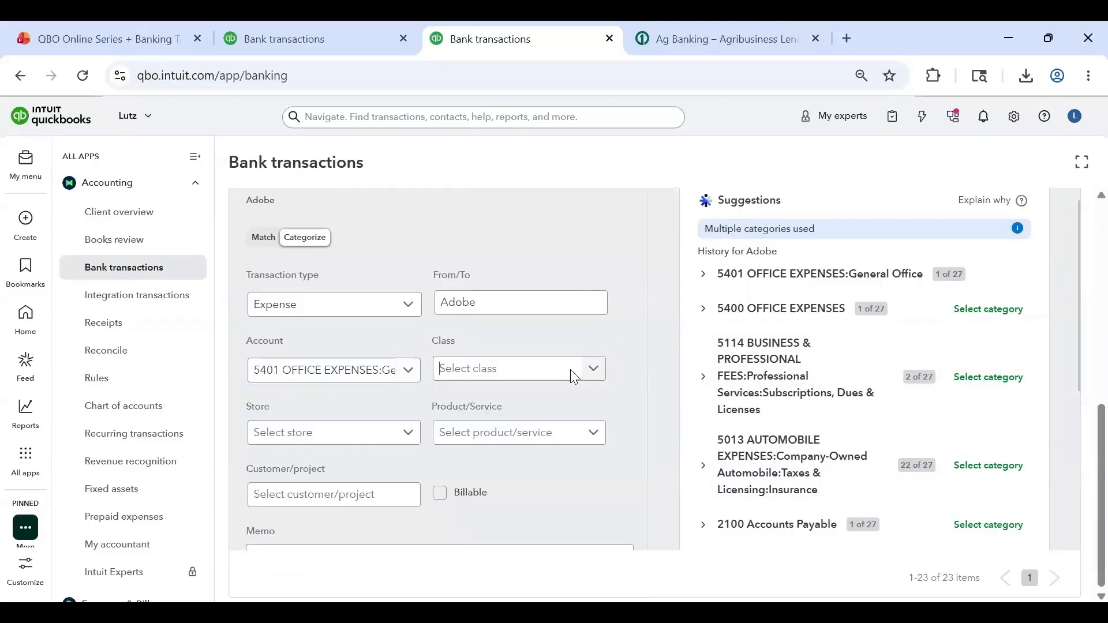
click(370, 437)
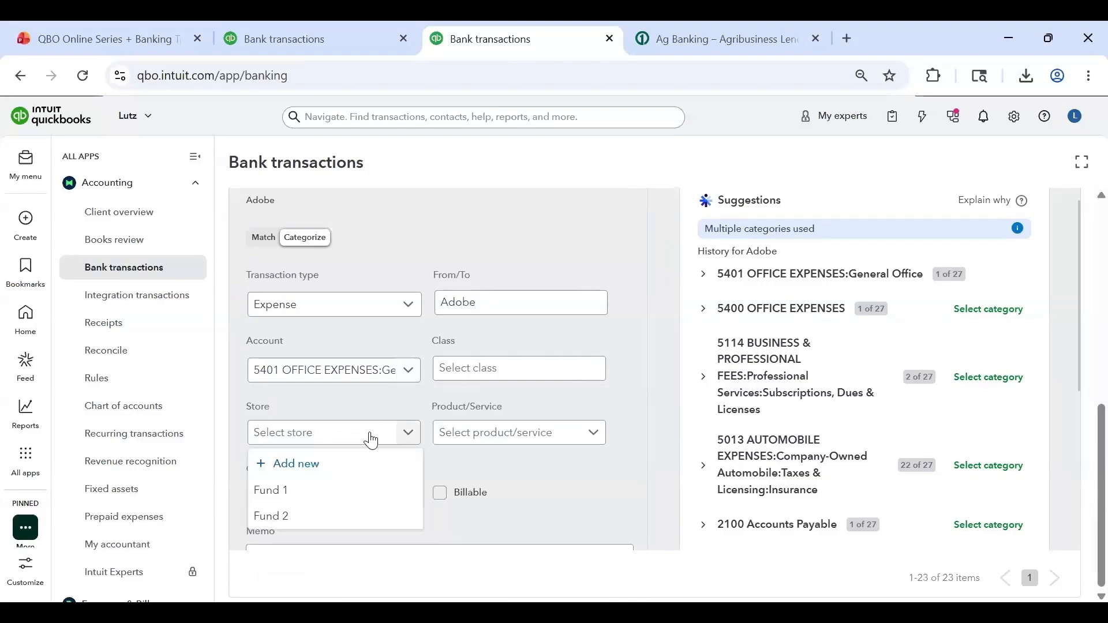
click(306, 440)
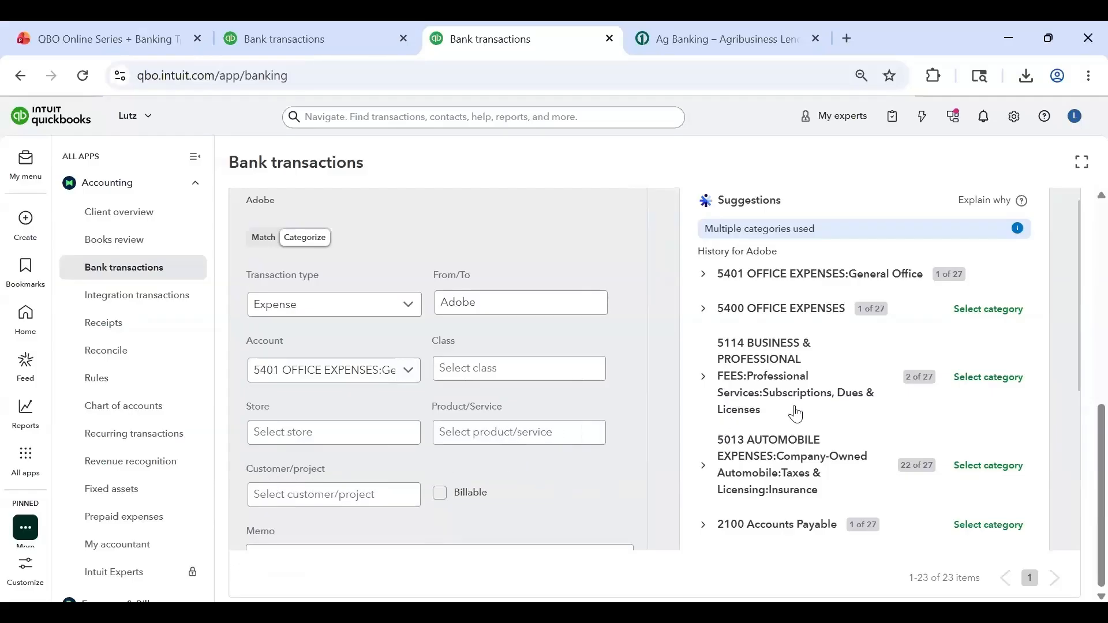
Examine the Adobe transaction's type, payee, account and memo along with its category suggestions
scroll(571, 419, up, 1)
scroll(575, 425, up, 2)
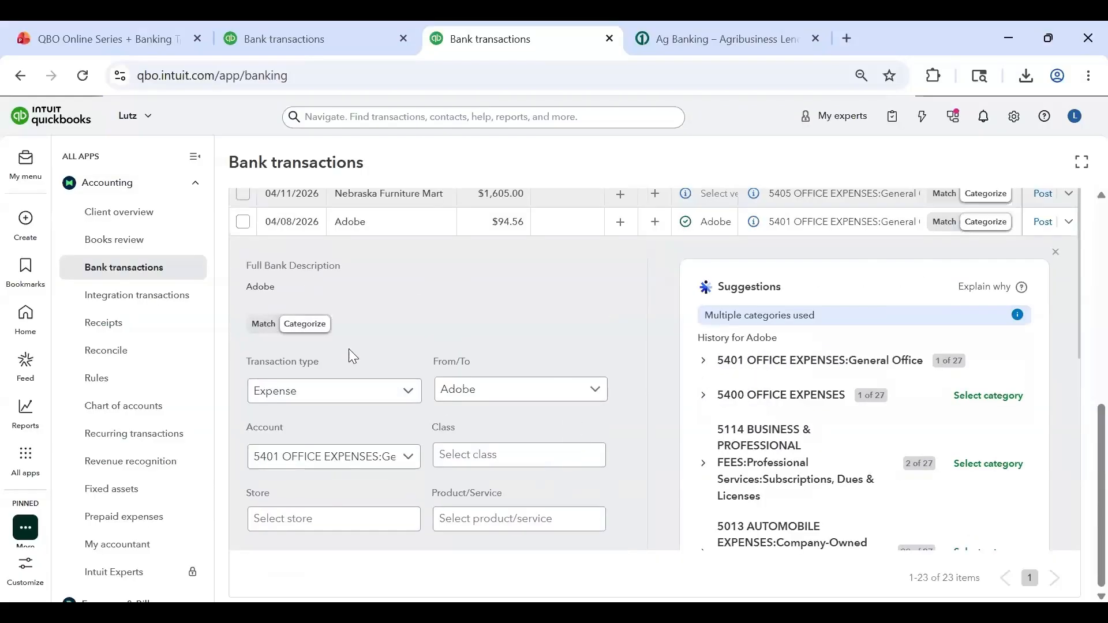
scroll(351, 357, down, 2)
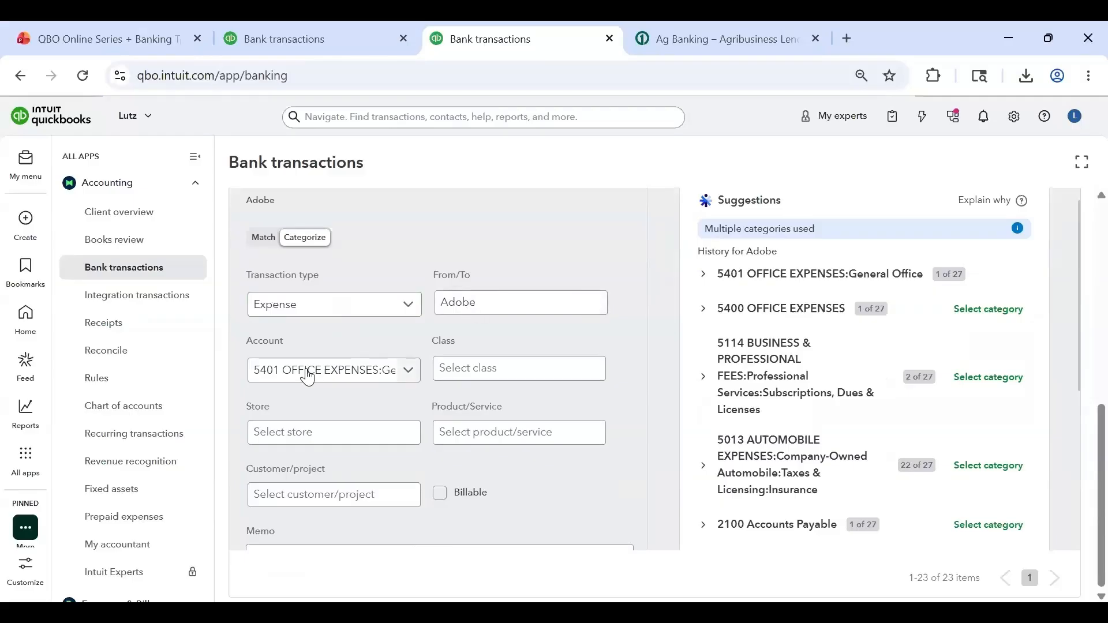
scroll(539, 311, down, 3)
scroll(536, 346, up, 5)
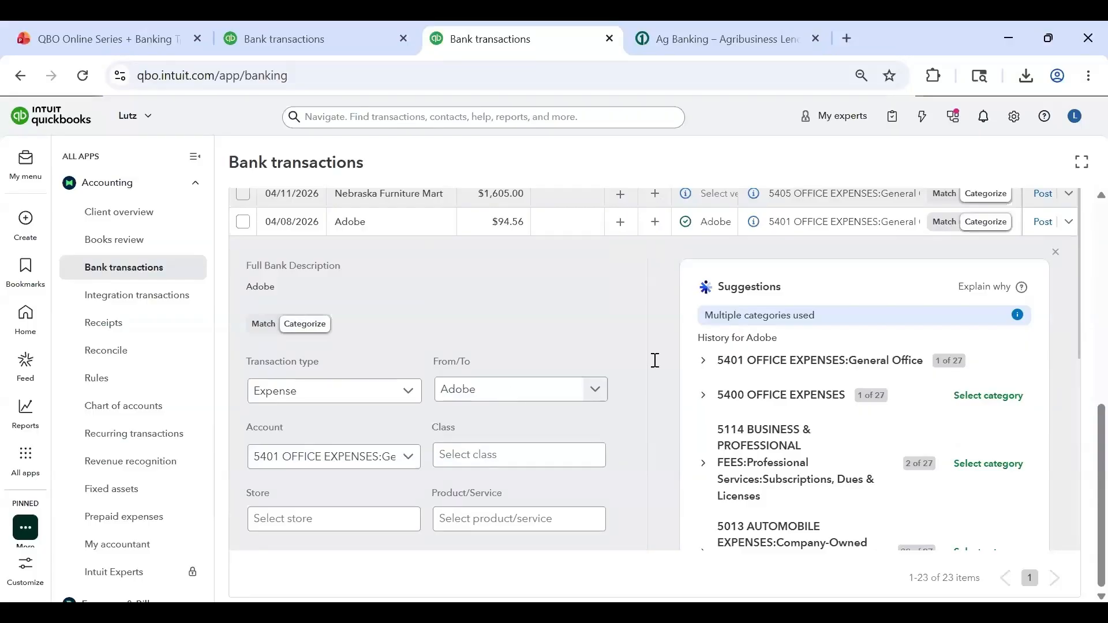
scroll(404, 438, down, 3)
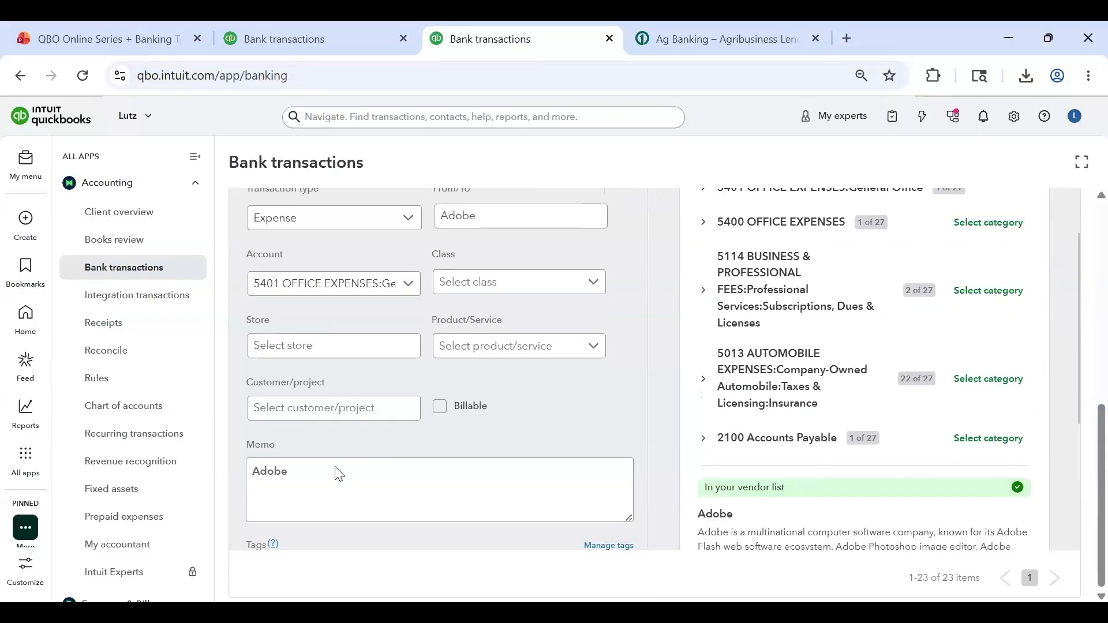
click(319, 477)
scroll(456, 297, up, 2)
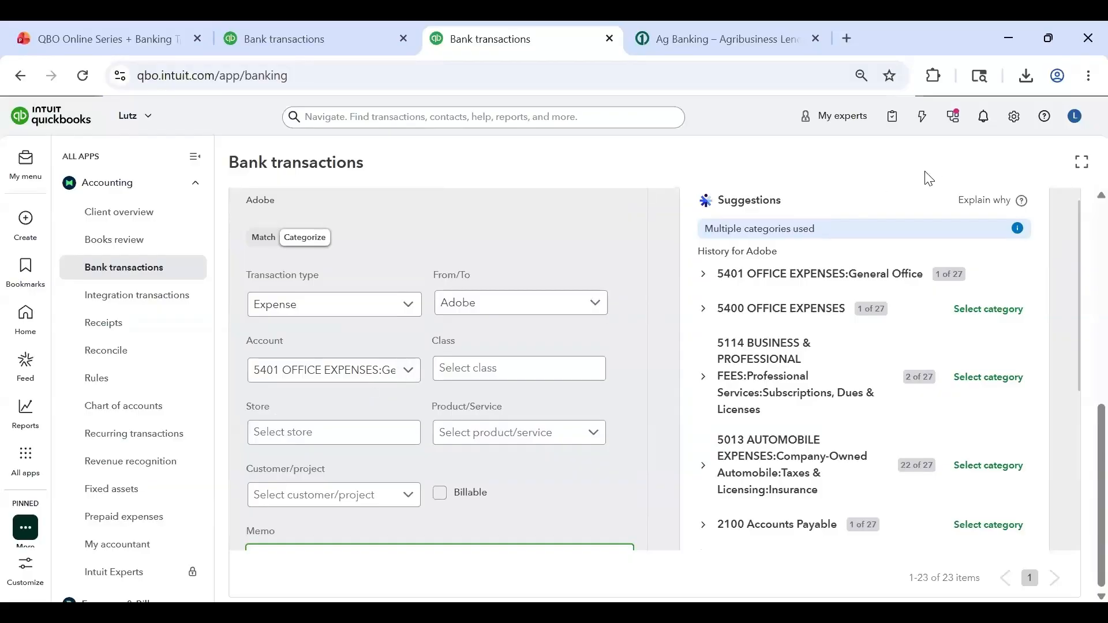
scroll(1074, 274, up, 2)
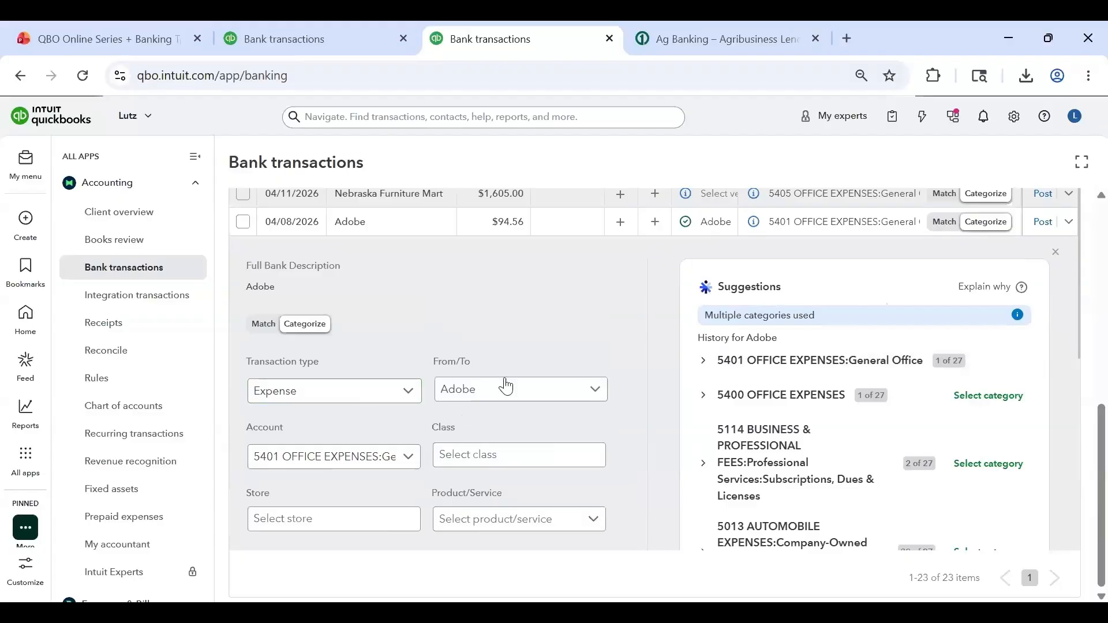
scroll(647, 370, down, 5)
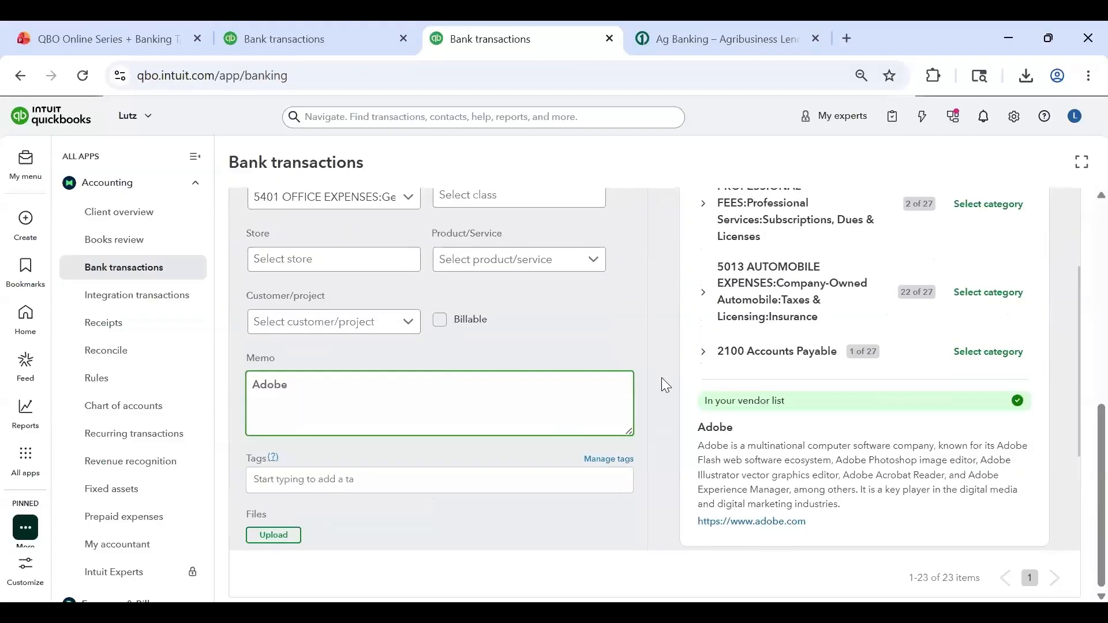
Review the remaining details of the Adobe transaction, including memo, tags and files, and post it
scroll(663, 383, down, 2)
scroll(417, 379, up, 3)
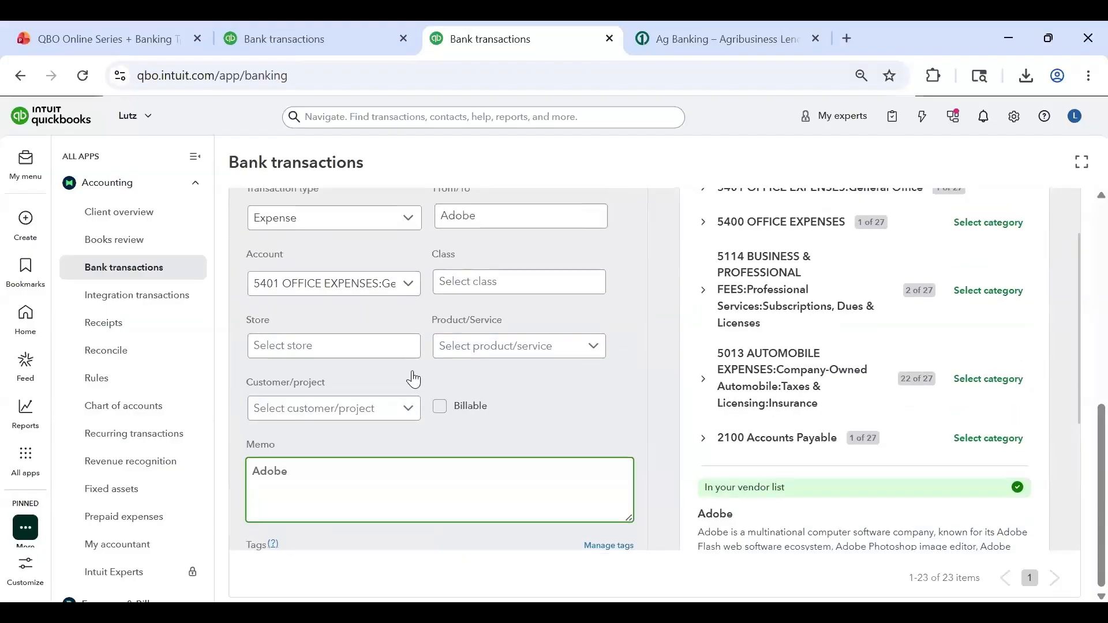
scroll(625, 352, down, 3)
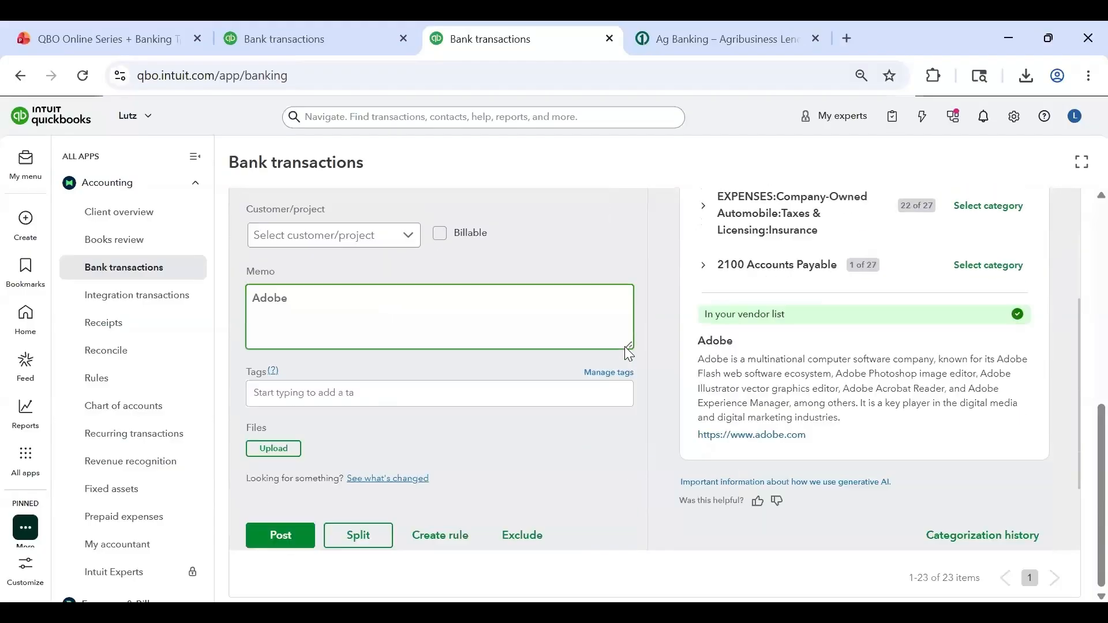
scroll(556, 371, up, 5)
scroll(505, 333, down, 6)
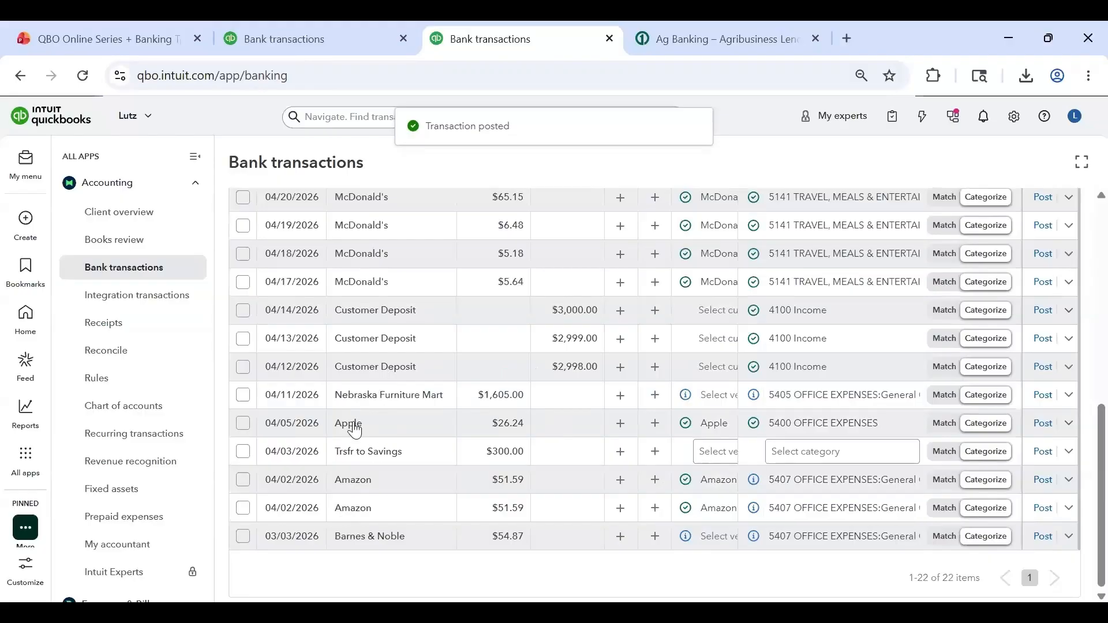
Look through the posted transactions of 1010 Cash:Checking for the Adobe expense and return to the pending ones
scroll(343, 457, up, 2)
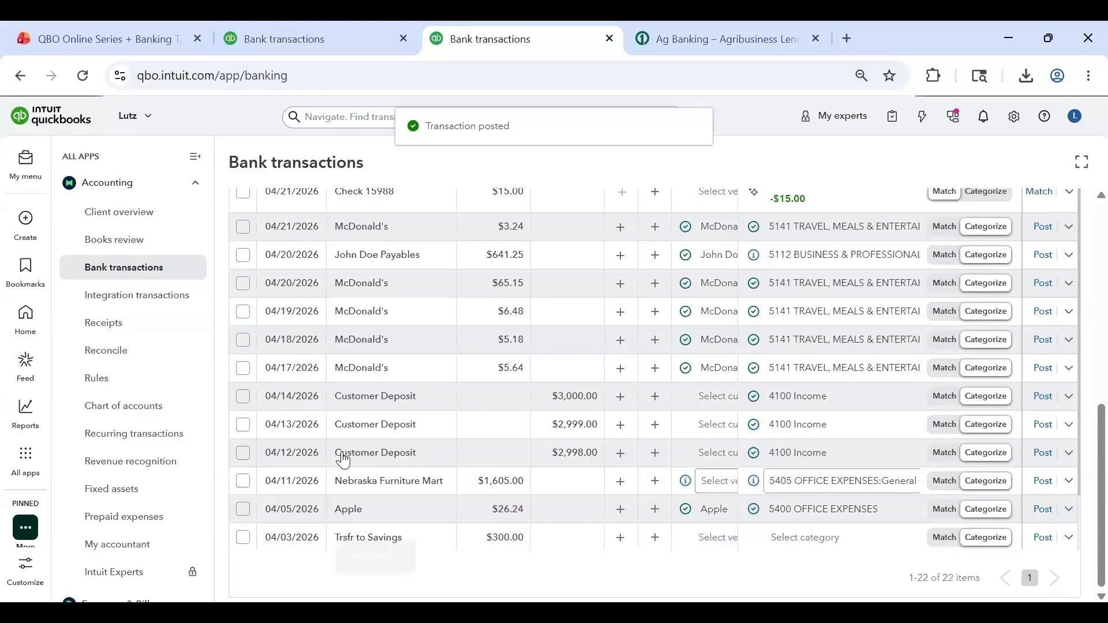
scroll(402, 285, up, 3)
scroll(393, 285, up, 5)
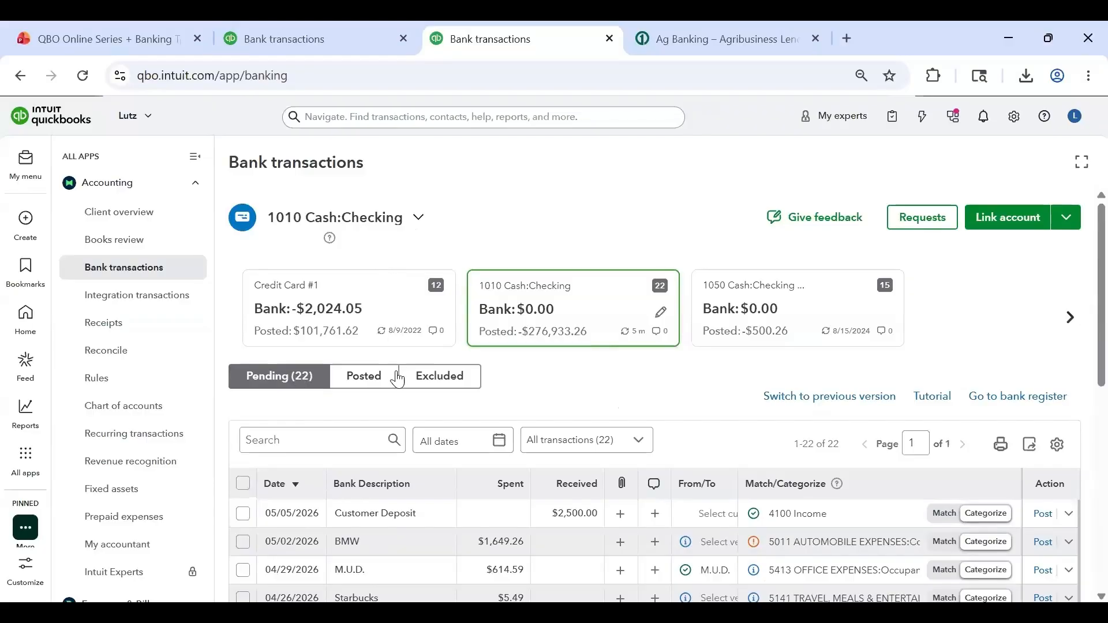
click(371, 381)
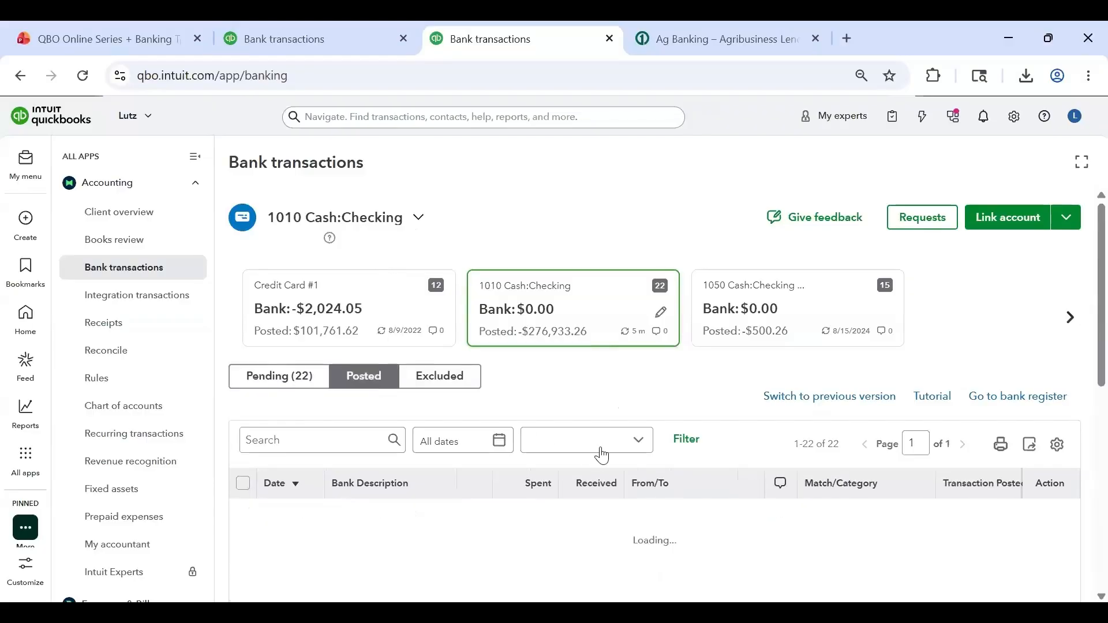
scroll(493, 404, down, 1)
scroll(493, 404, down, 10)
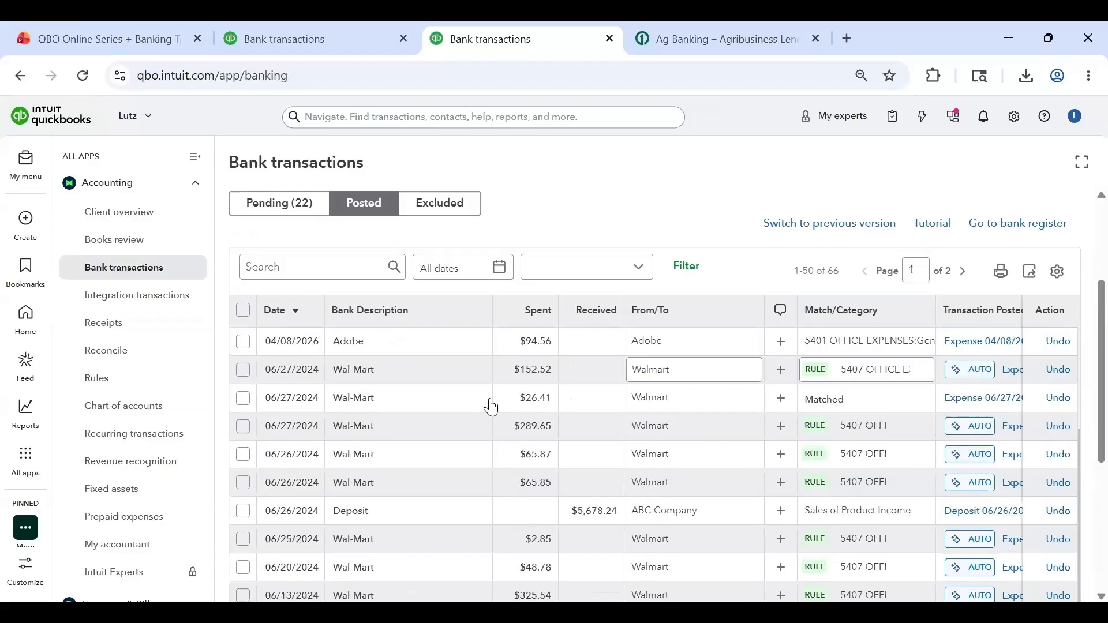
scroll(478, 452, up, 2)
scroll(478, 452, up, 3)
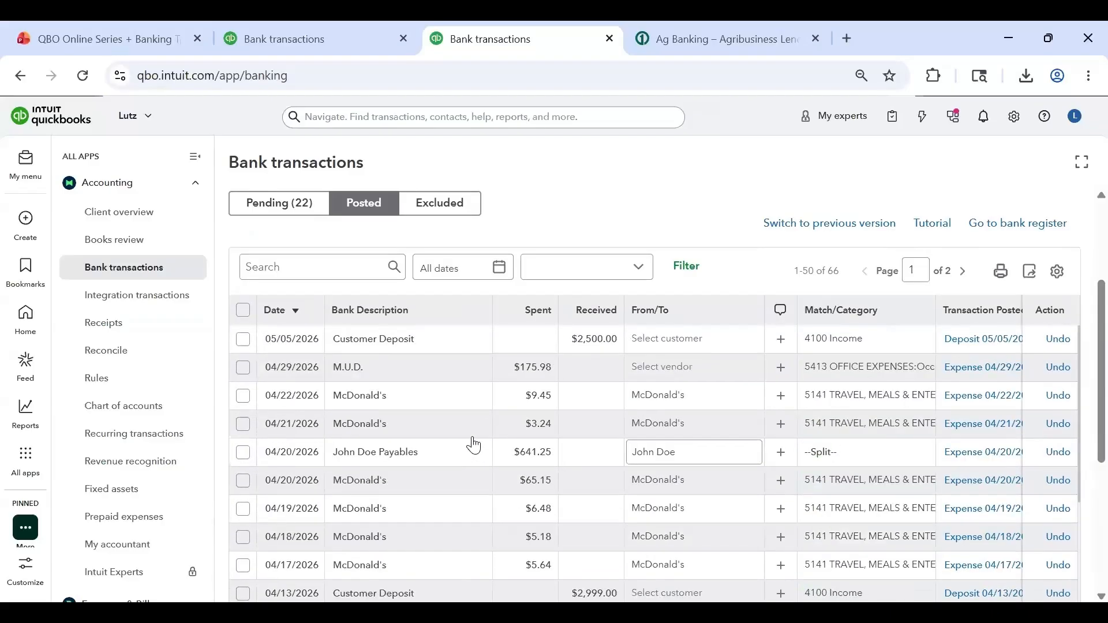
scroll(423, 433, up, 3)
click(297, 376)
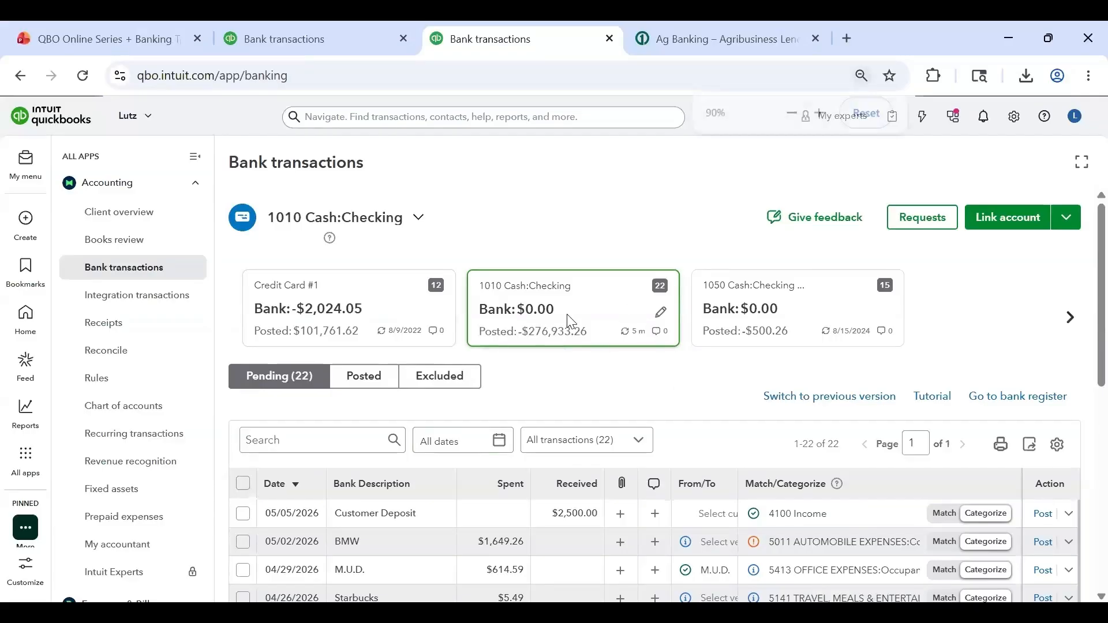
Enlarge the page view and expand the pending 04/20/2026 payables transaction for $641.25
key(ctrl+plus)
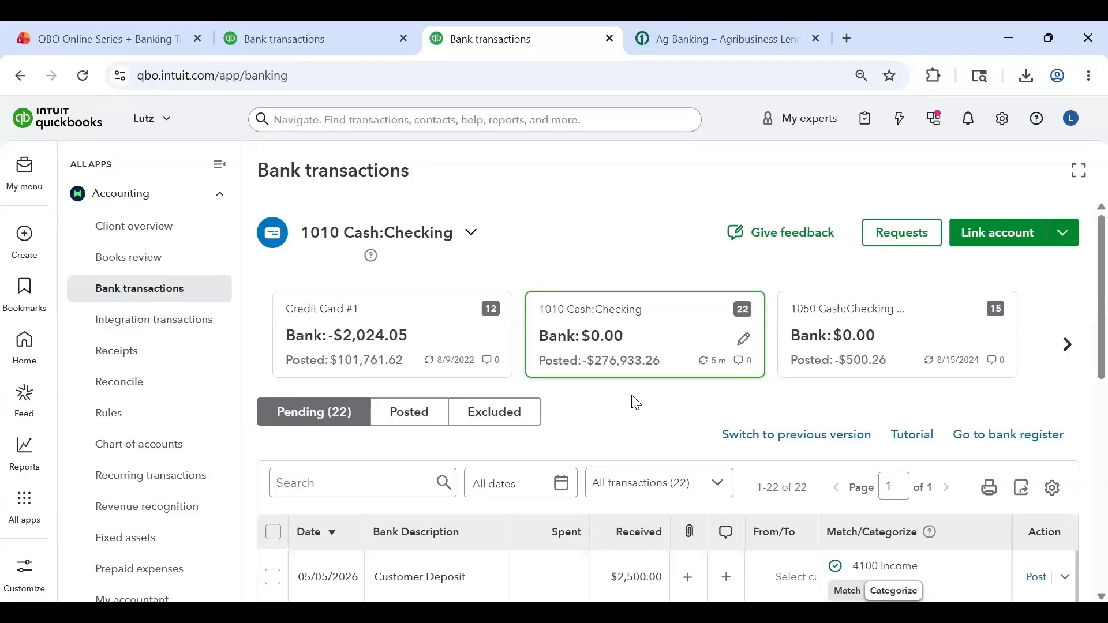
scroll(635, 403, down, 5)
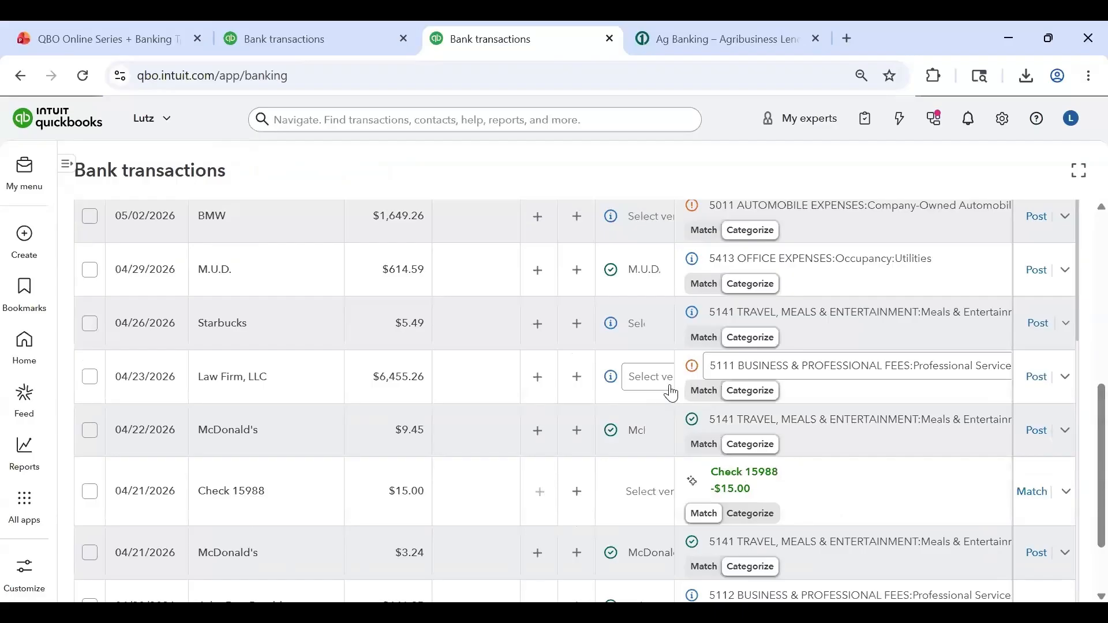
scroll(519, 412, up, 7)
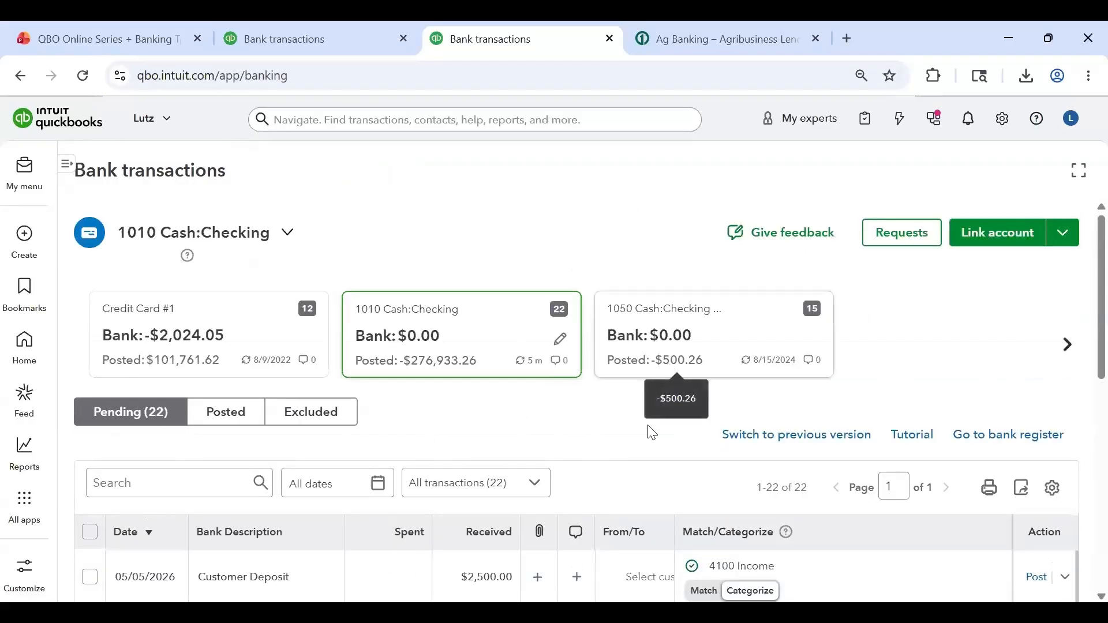
scroll(650, 434, down, 3)
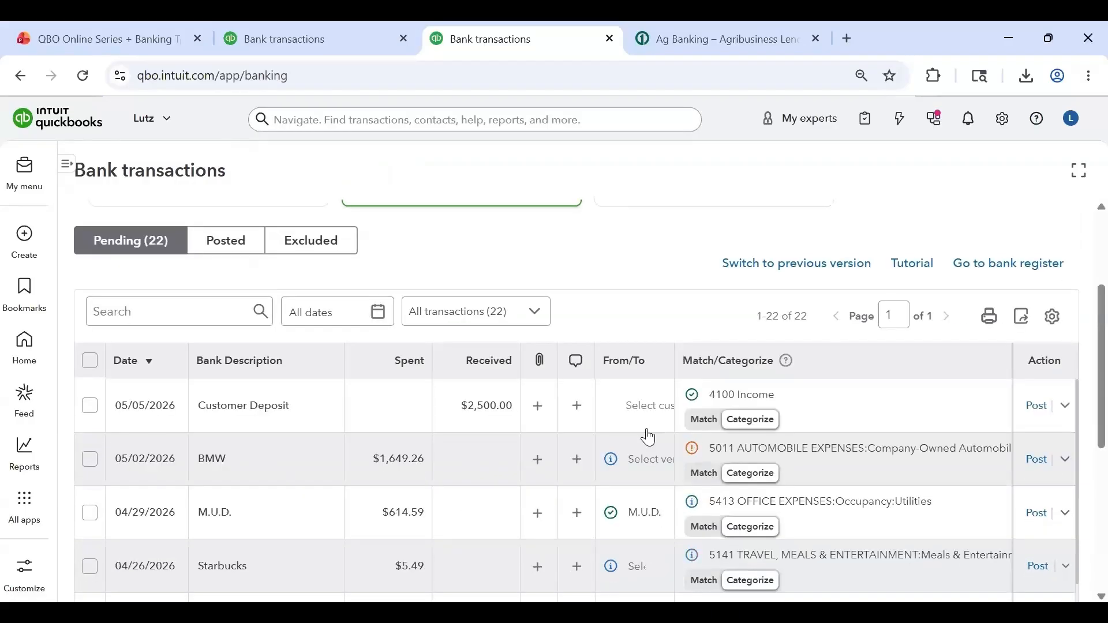
scroll(564, 473, down, 3)
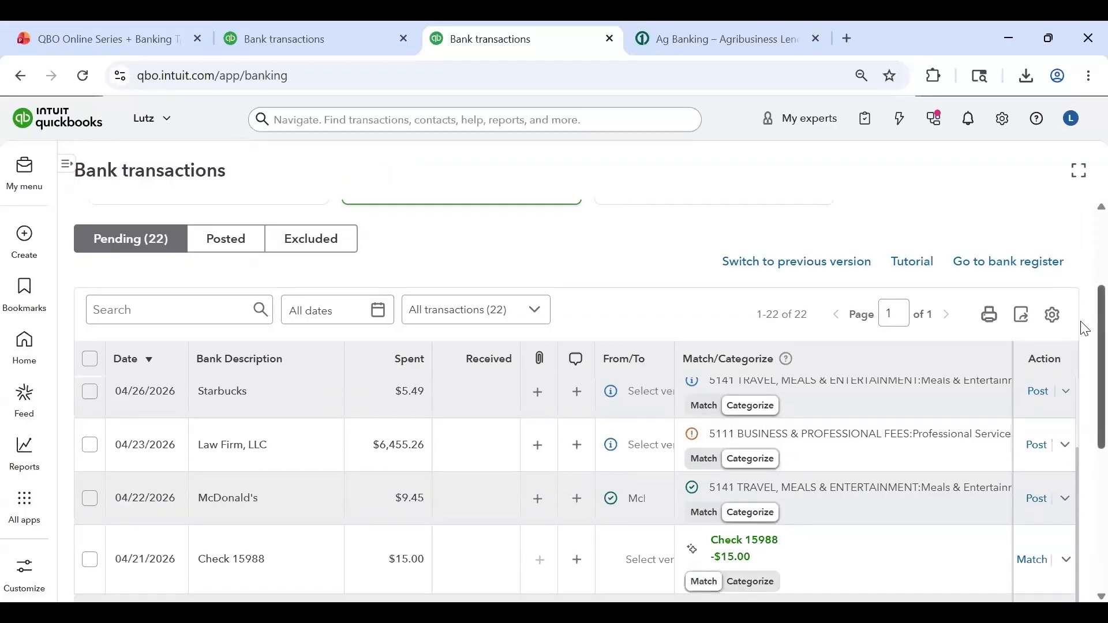
scroll(1085, 361, down, 5)
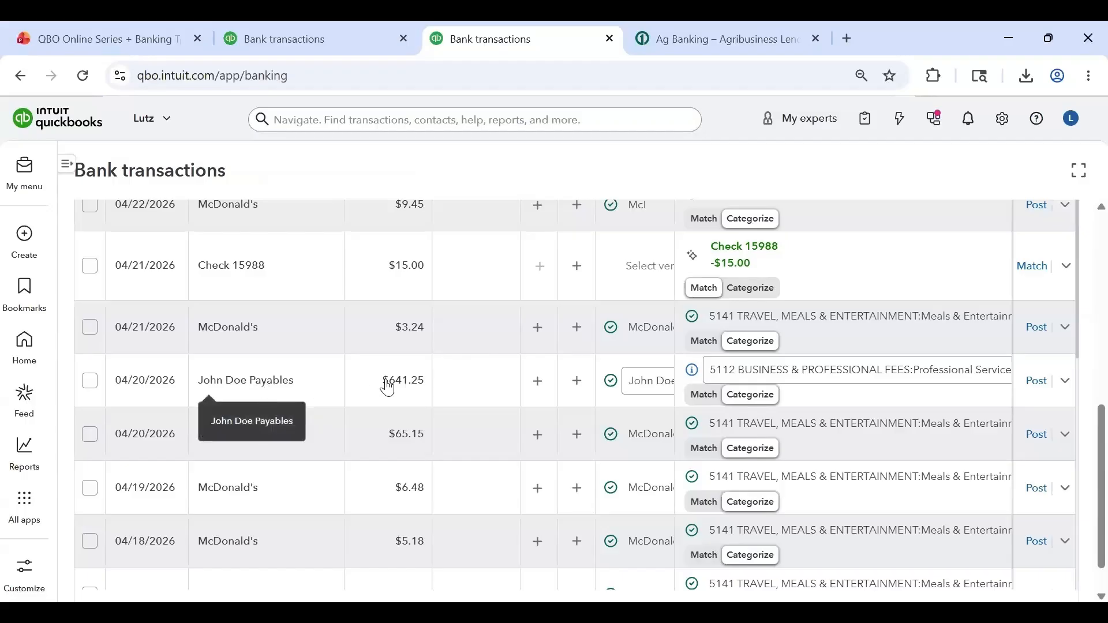
click(269, 394)
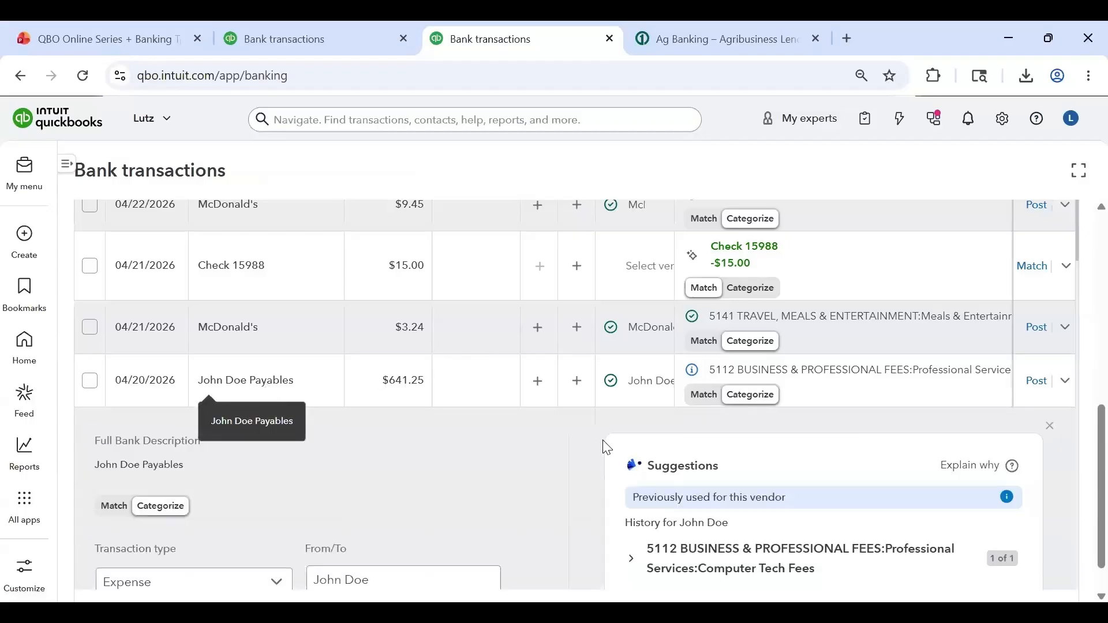
Review the details of the $641.25 payables transaction and start splitting it
scroll(594, 447, down, 3)
scroll(382, 361, down, 3)
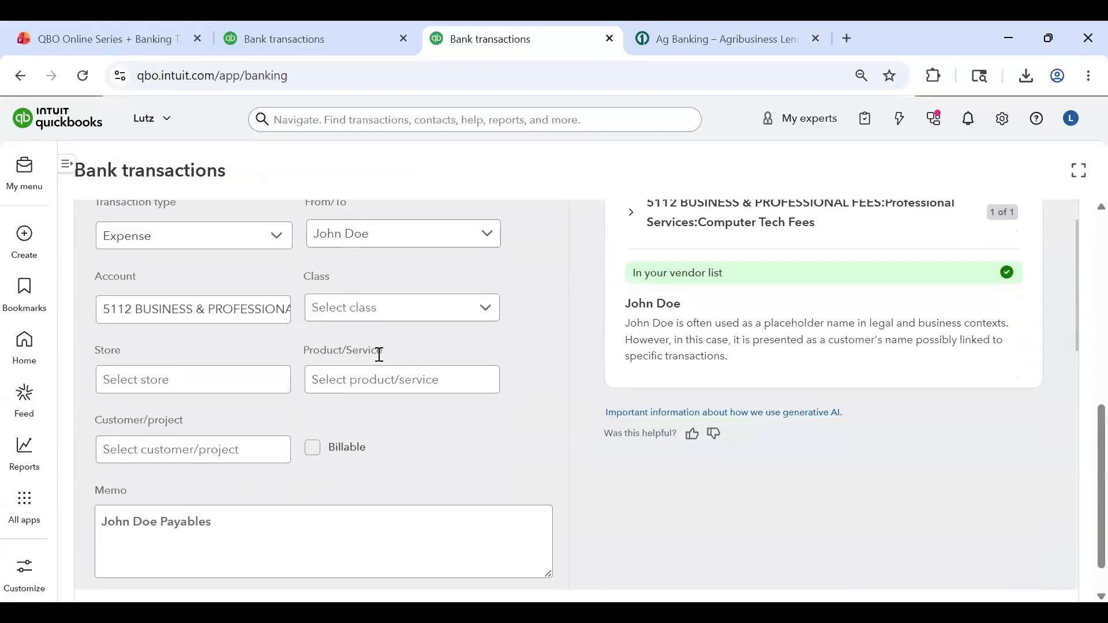
scroll(396, 346, up, 3)
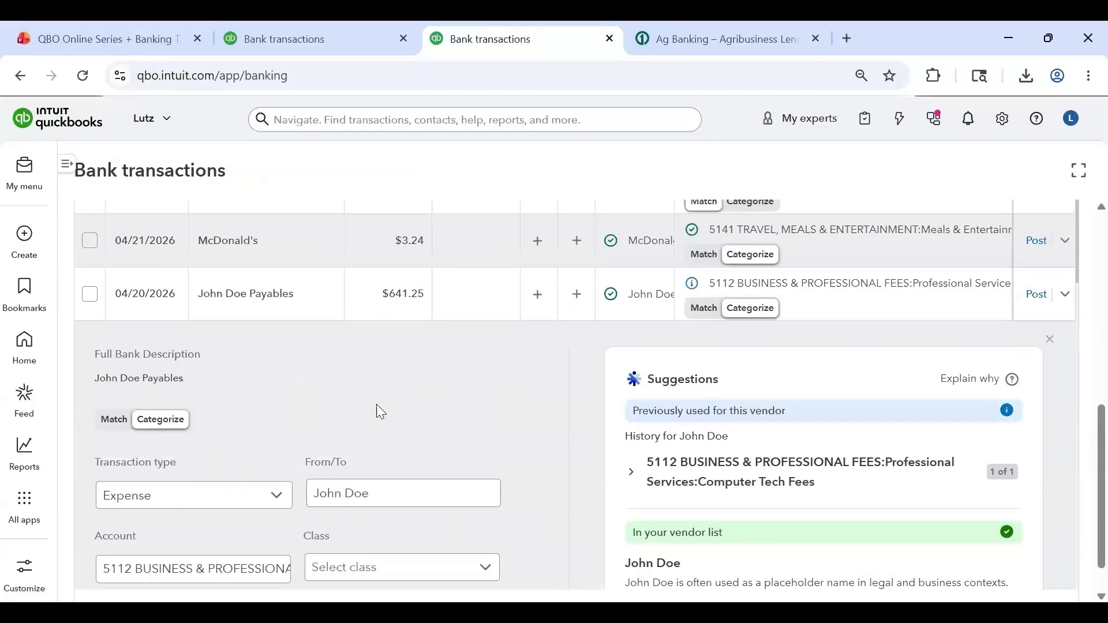
scroll(376, 408, down, 3)
scroll(381, 412, down, 5)
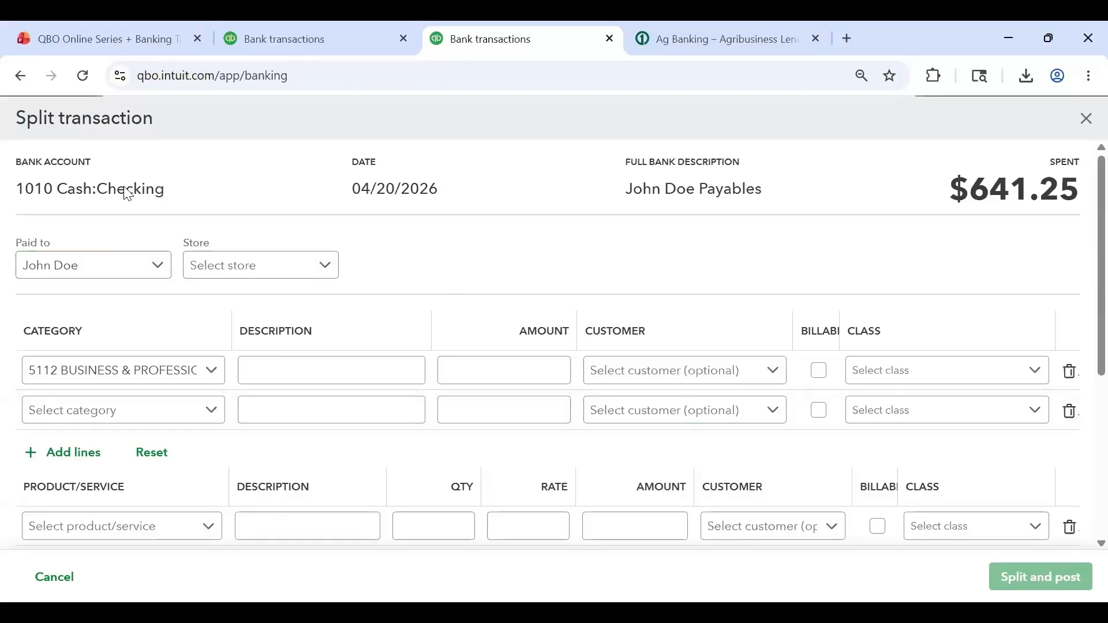
Keep the existing vendor as payee and assign 400.00 on the first split line to 5112 Computer Tech Fees
click(49, 263)
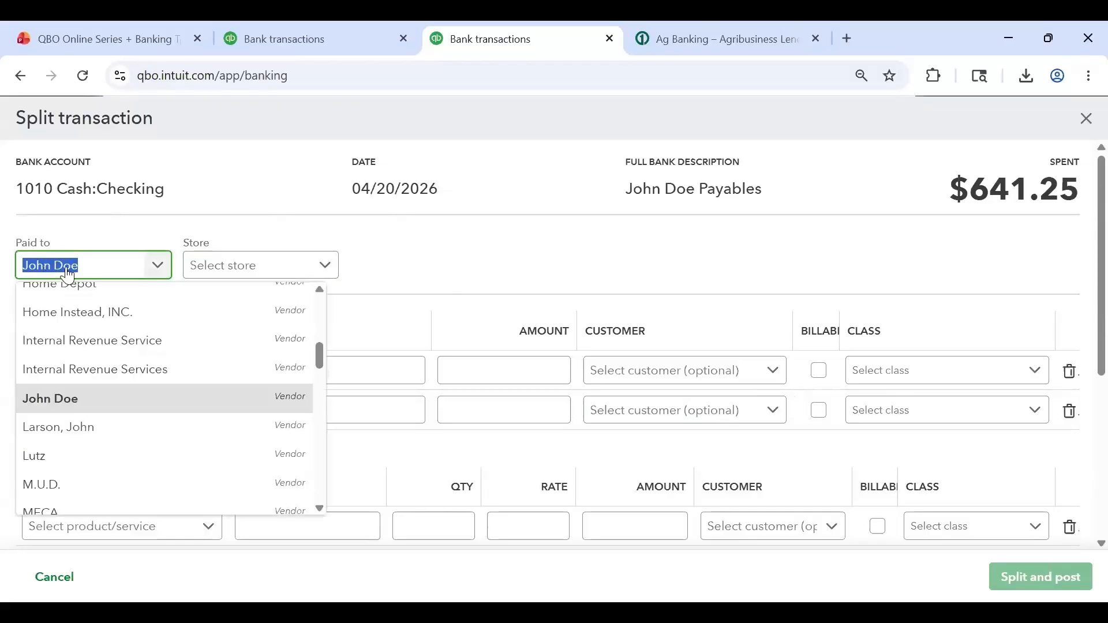
click(72, 404)
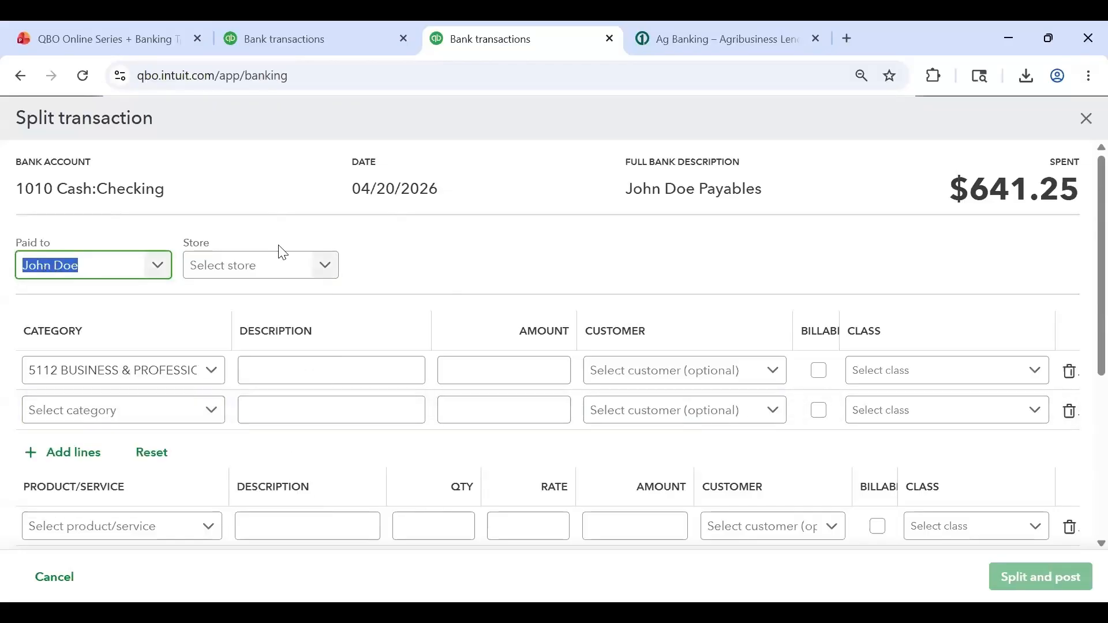
click(158, 376)
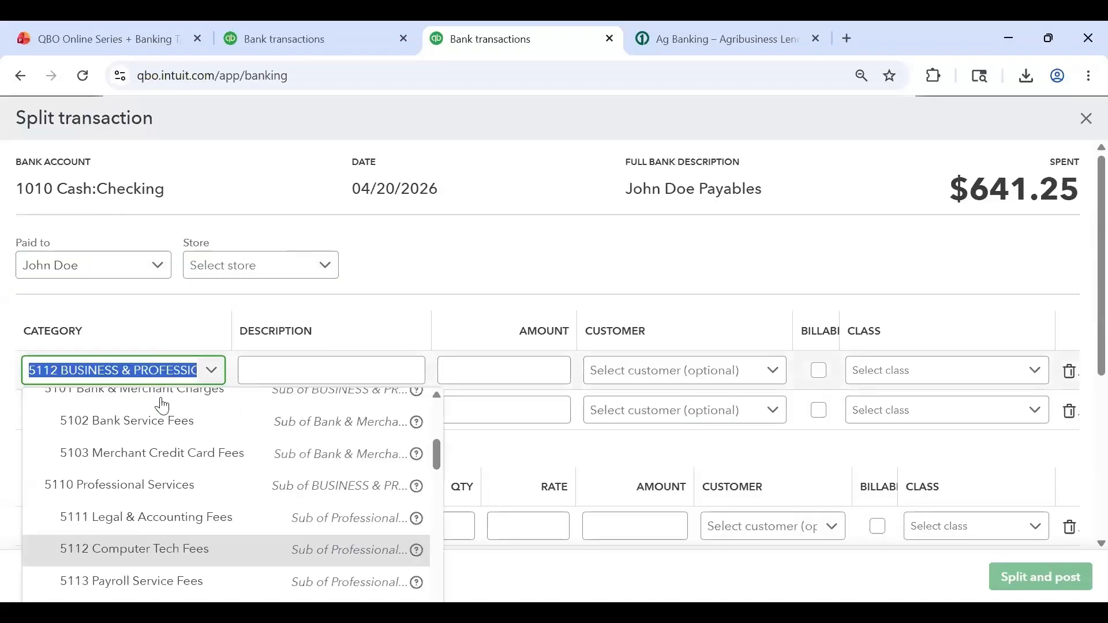
click(190, 554)
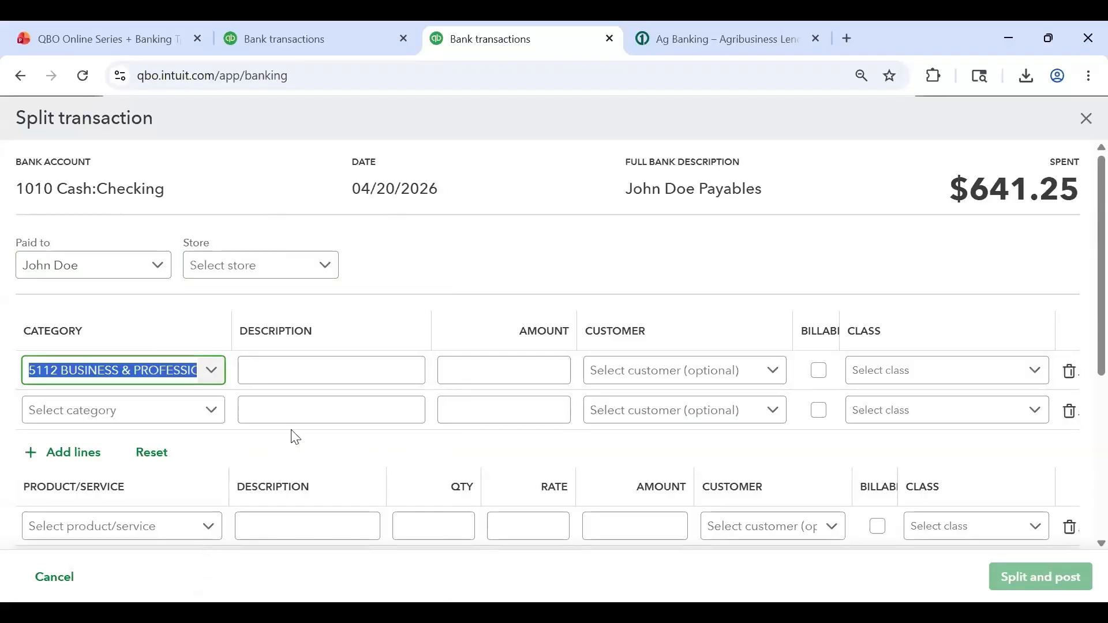
click(560, 367)
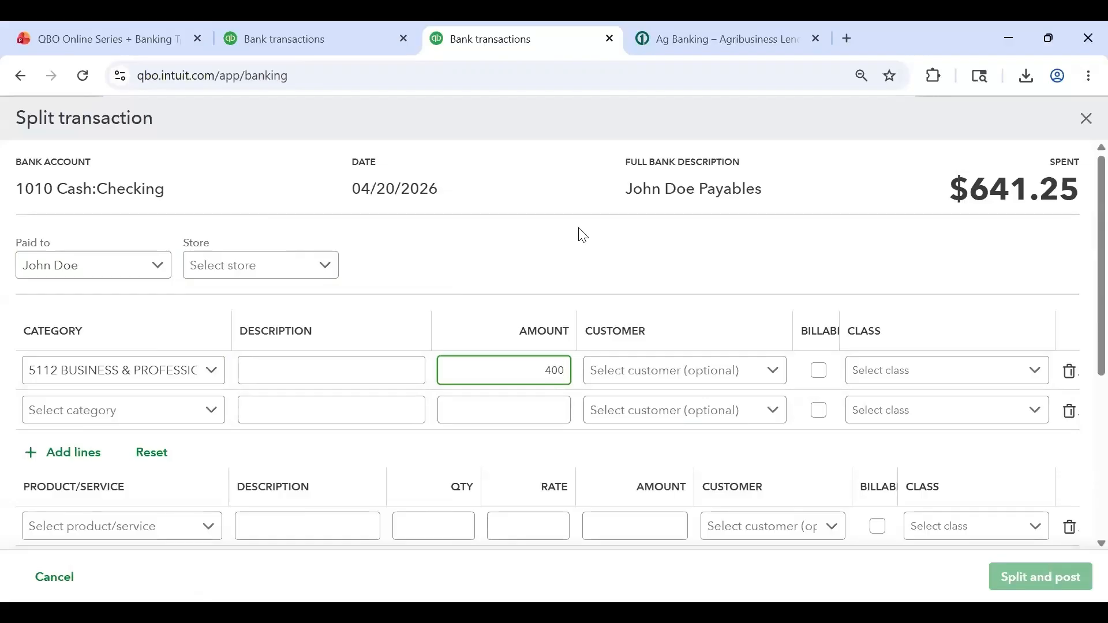
key(Tab)
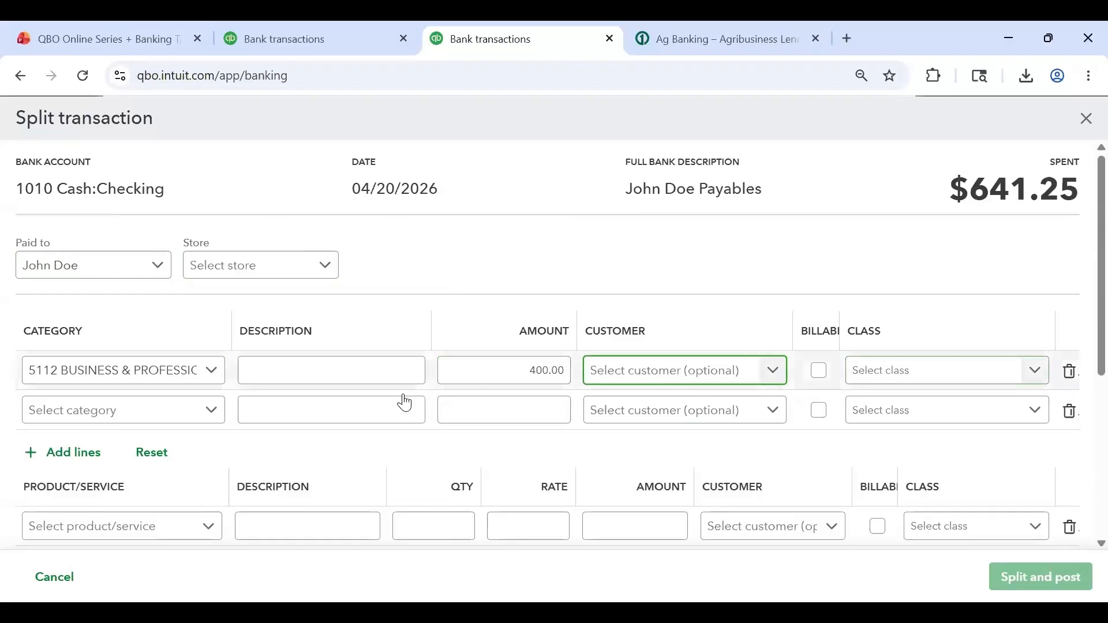
Search the categories for "office suppl" and assign 5407 Office Supplies to the second split line
click(124, 418)
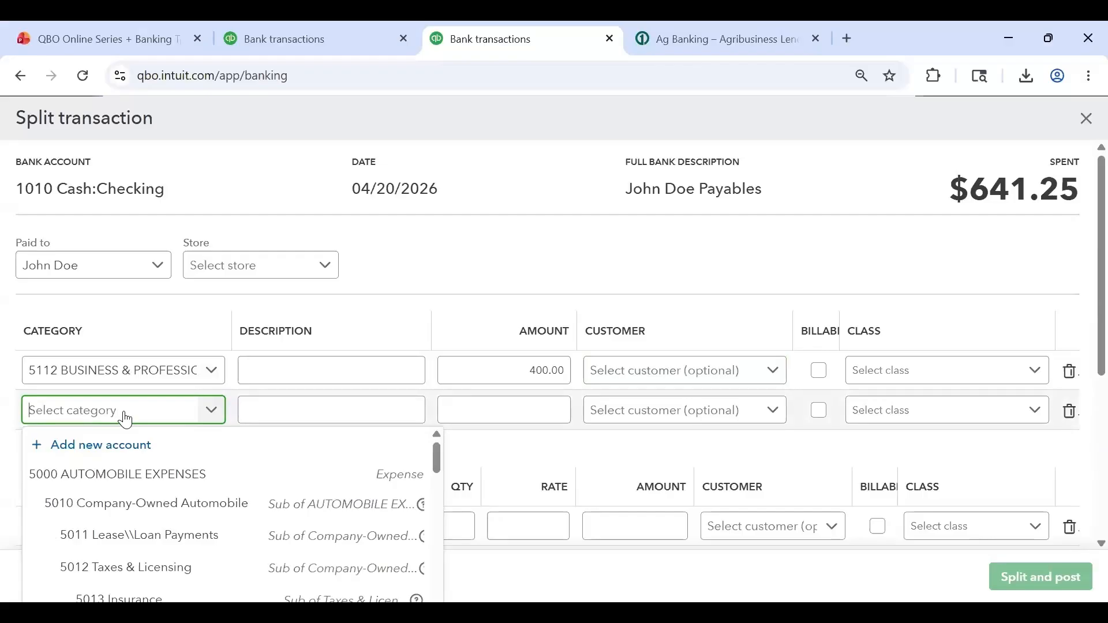
text(office )
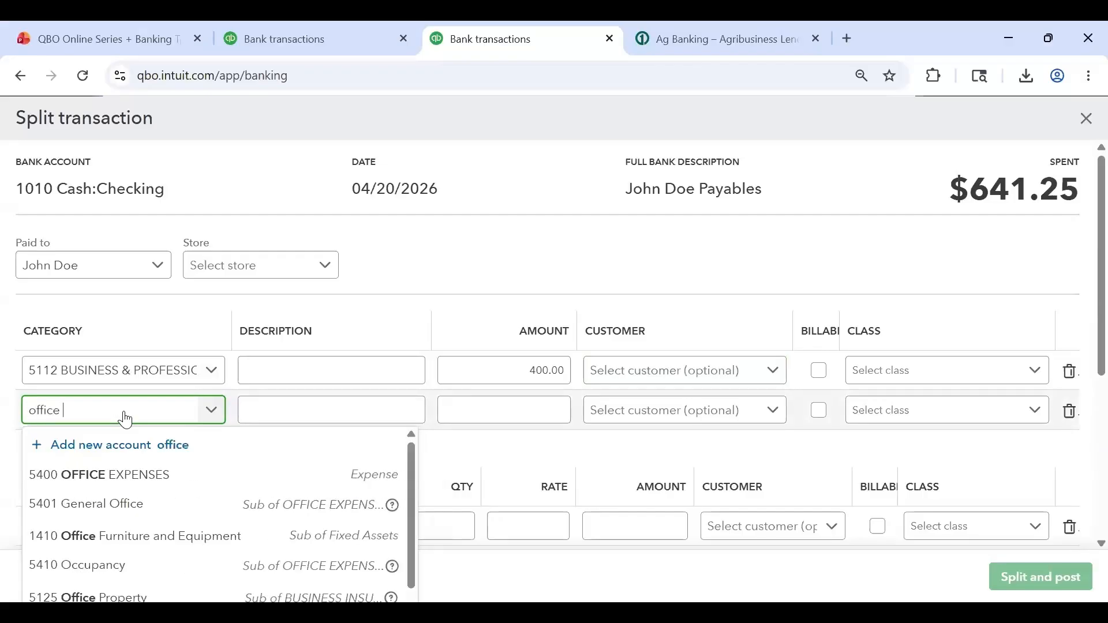
text(suppl)
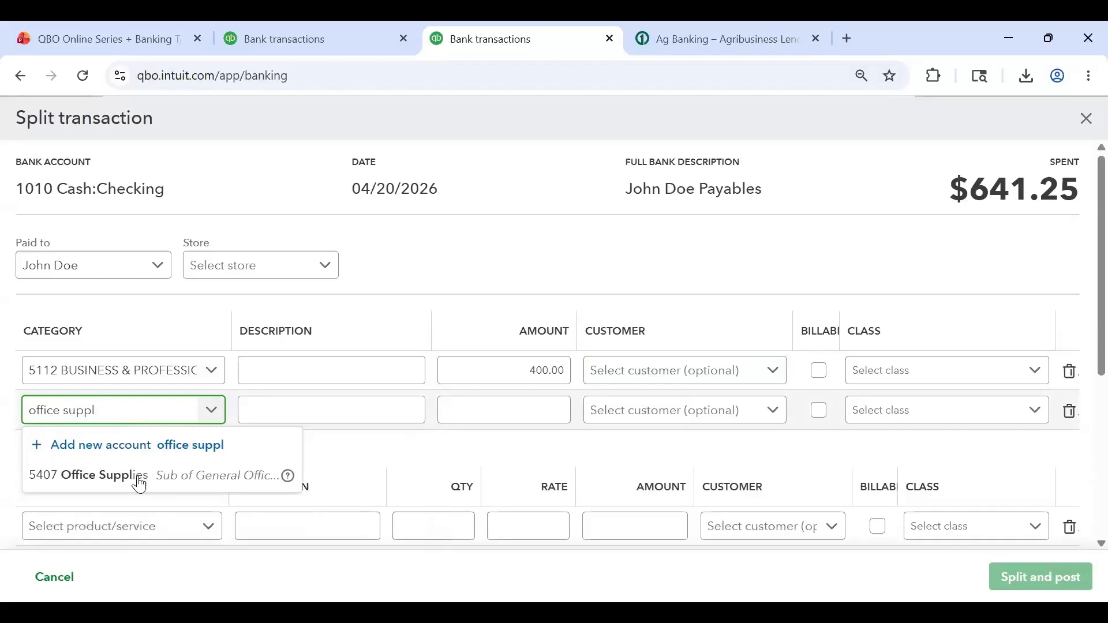
click(141, 484)
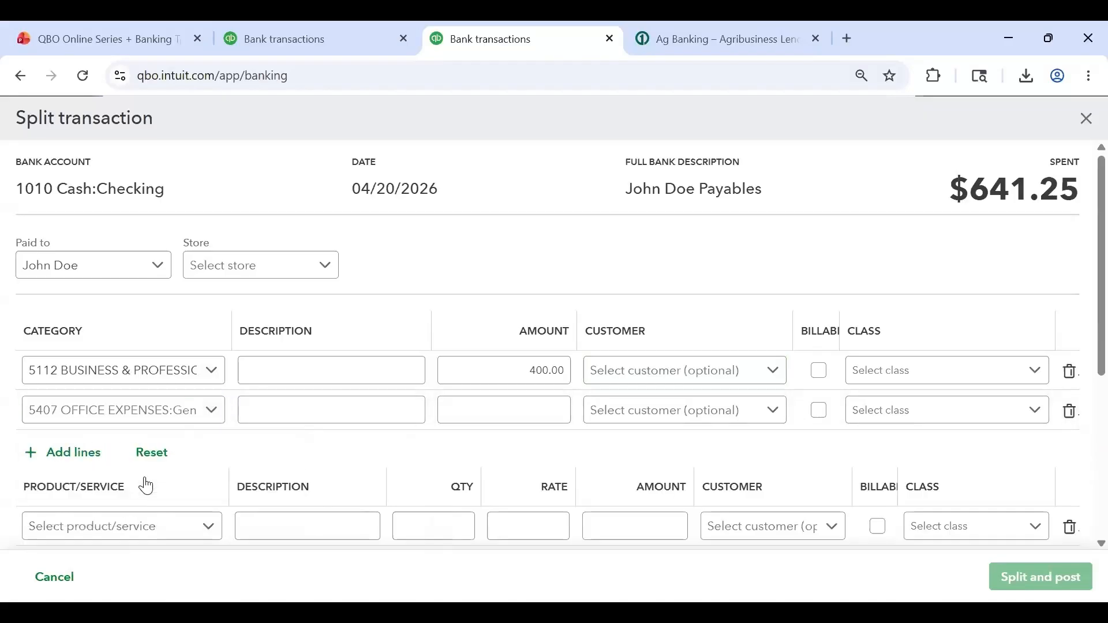
Check the difference between the split and original amounts and set the Office Supplies line's amount to 241.25
click(556, 408)
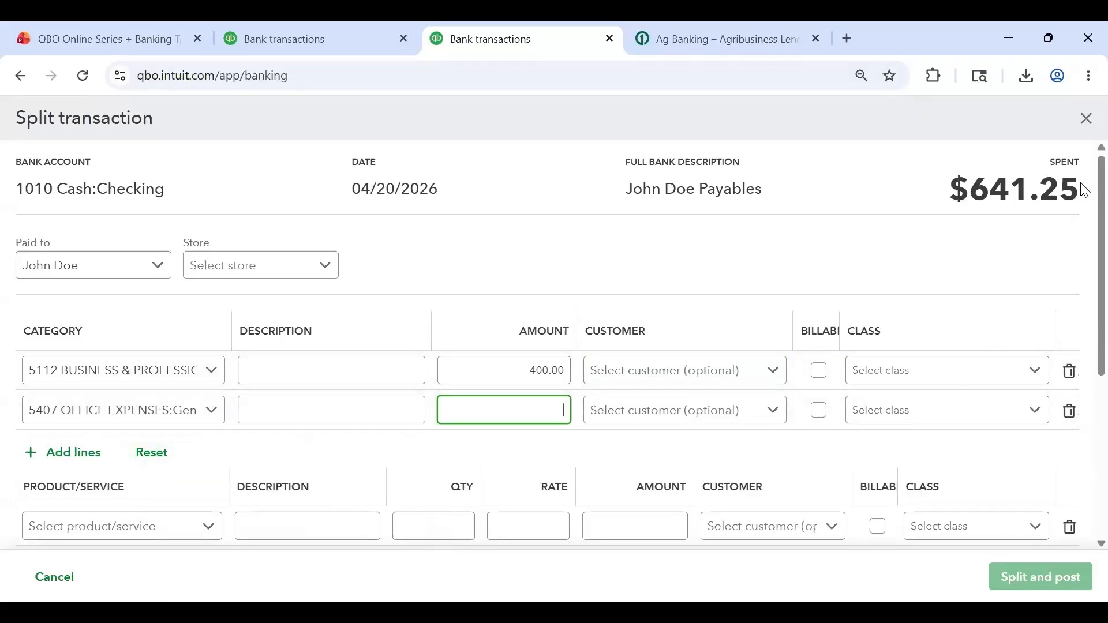
scroll(1080, 225, down, 3)
scroll(1085, 299, down, 2)
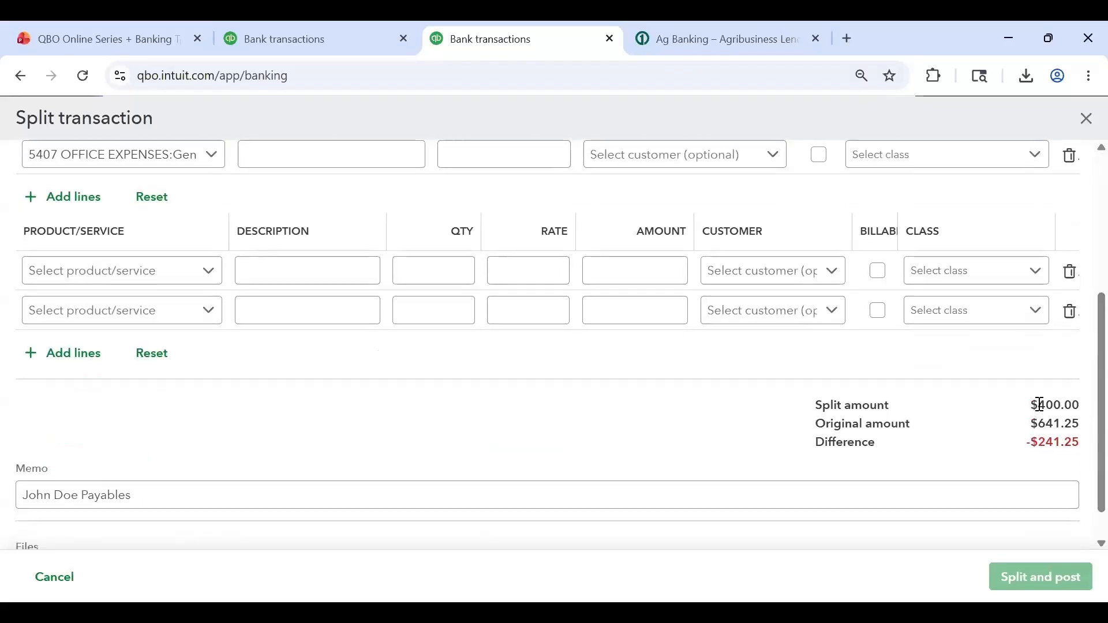
drag(1031, 404, 1033, 444)
click(1037, 441)
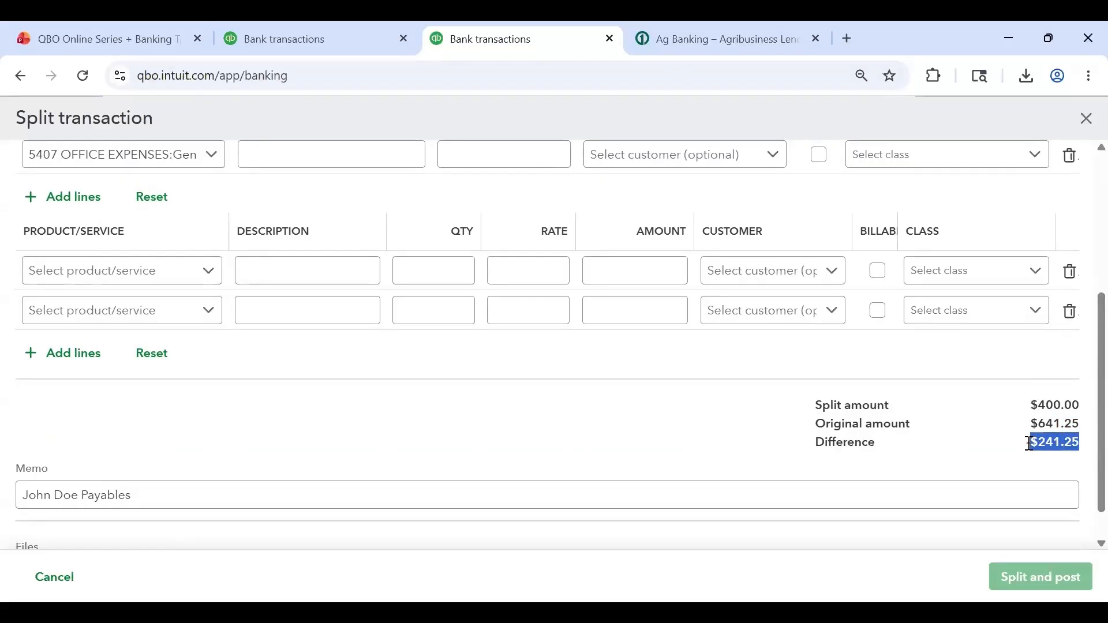
scroll(877, 409, up, 5)
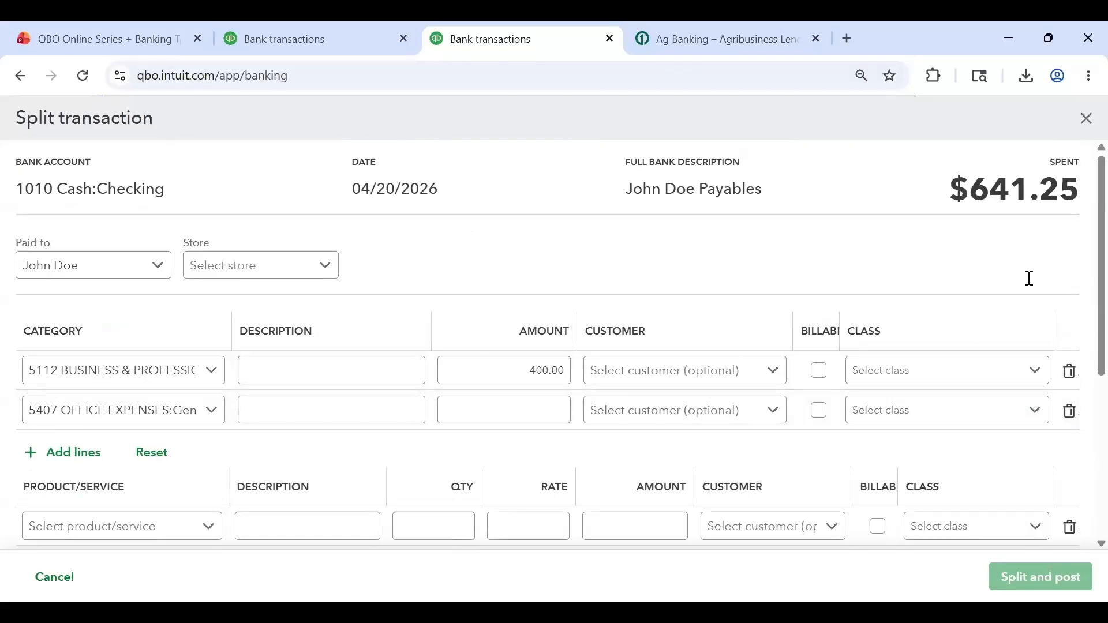
click(506, 411)
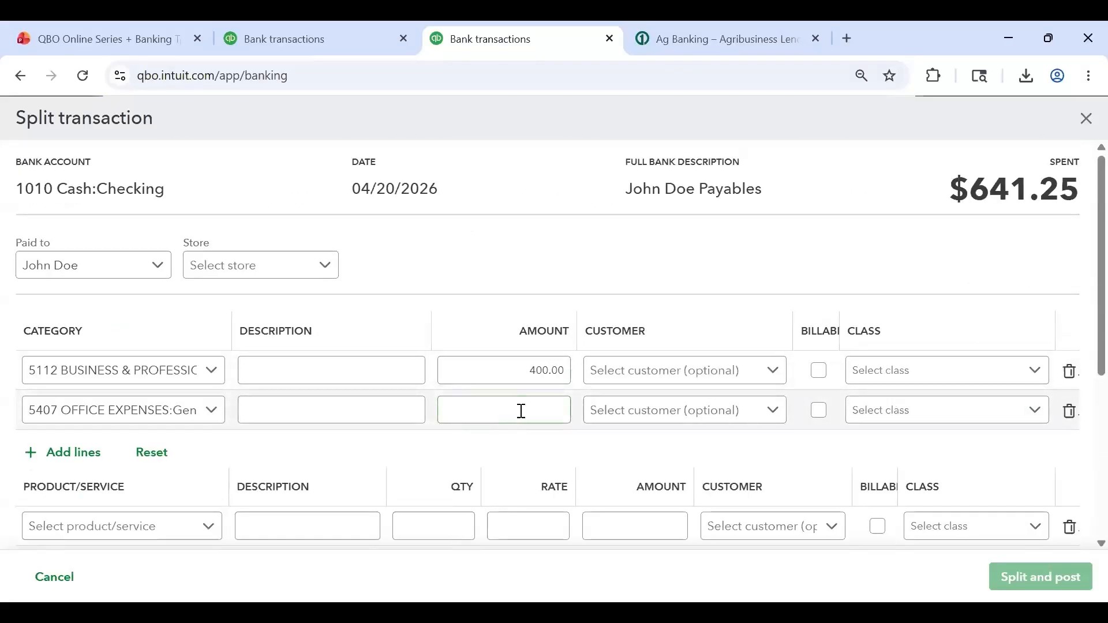
click(522, 410)
text(241.25)
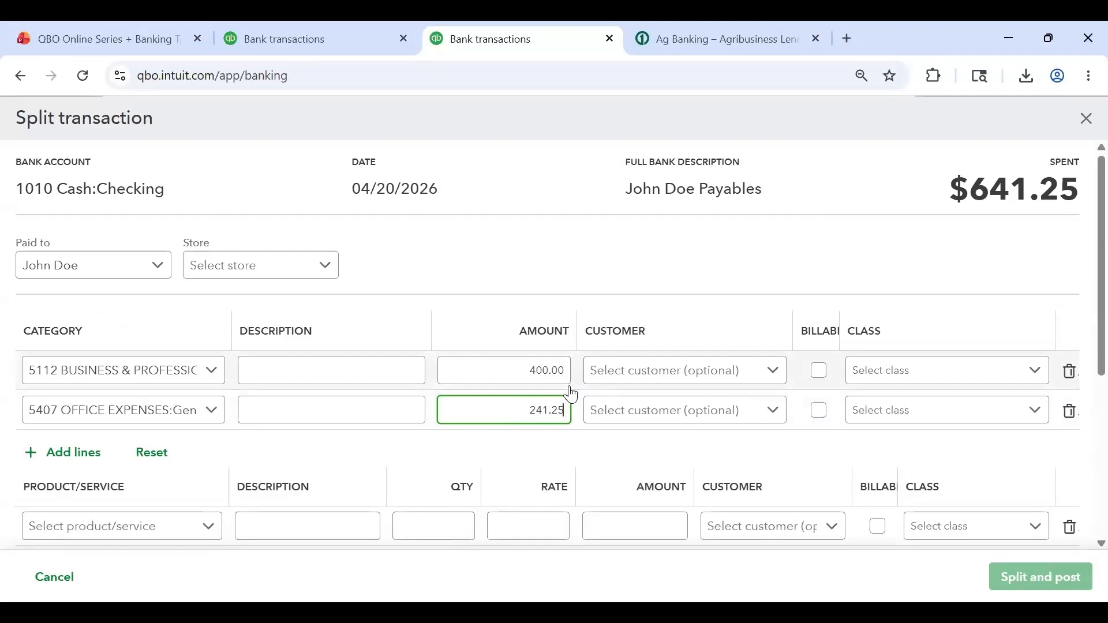
Review the two split lines and compare the split total with the original amount spent
key(Tab)
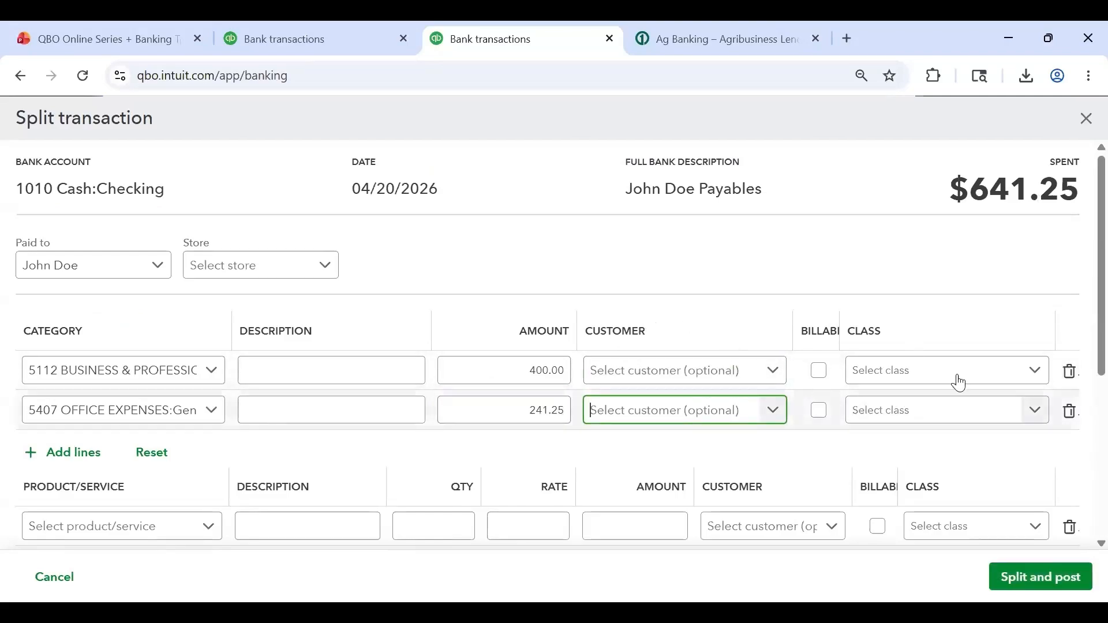
scroll(525, 439, down, 3)
scroll(732, 282, up, 3)
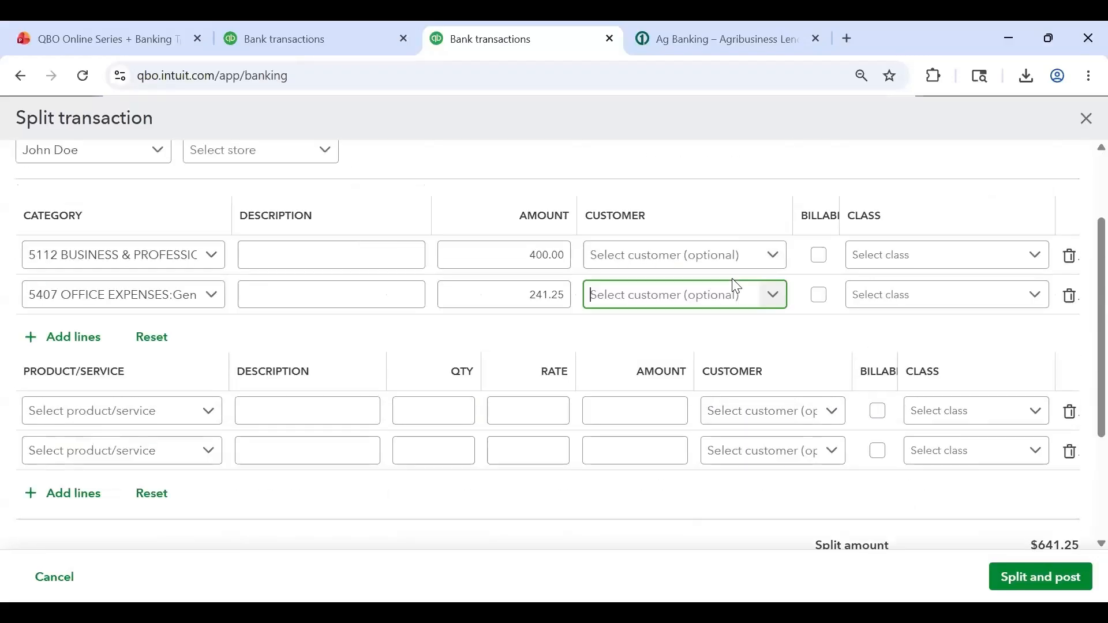
scroll(486, 290, down, 2)
scroll(487, 290, down, 3)
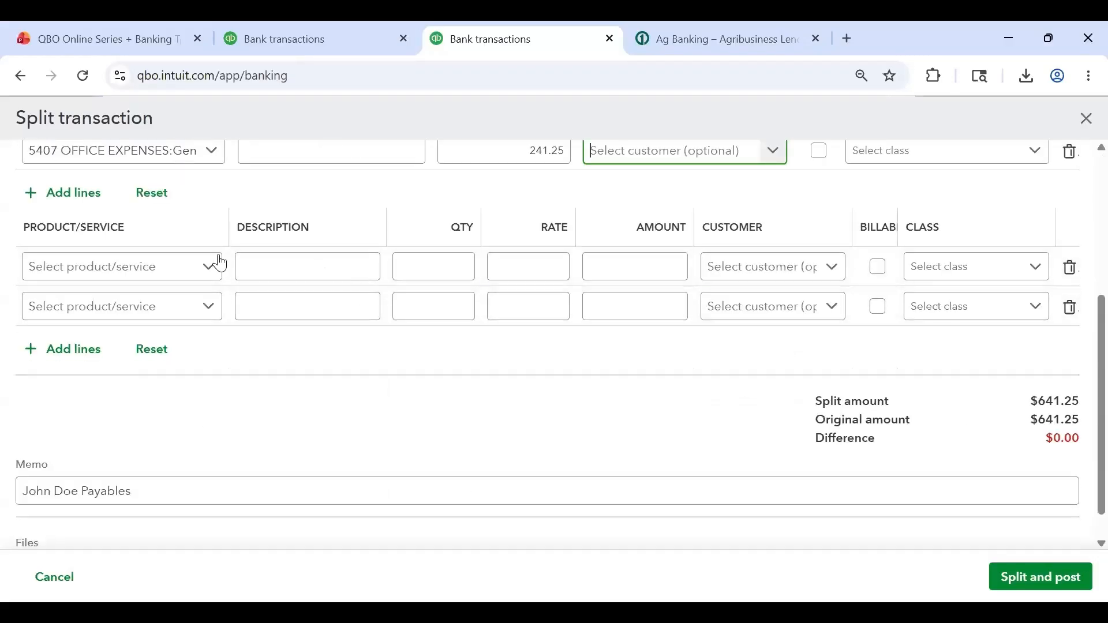
scroll(500, 400, down, 1)
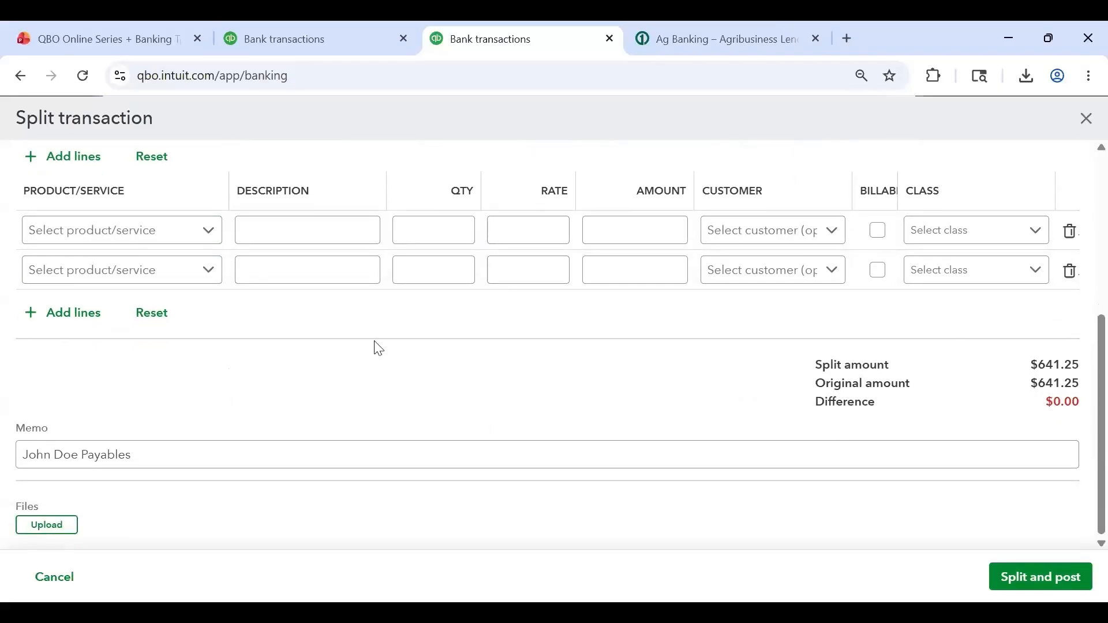
triple_click(1068, 402)
scroll(549, 344, up, 5)
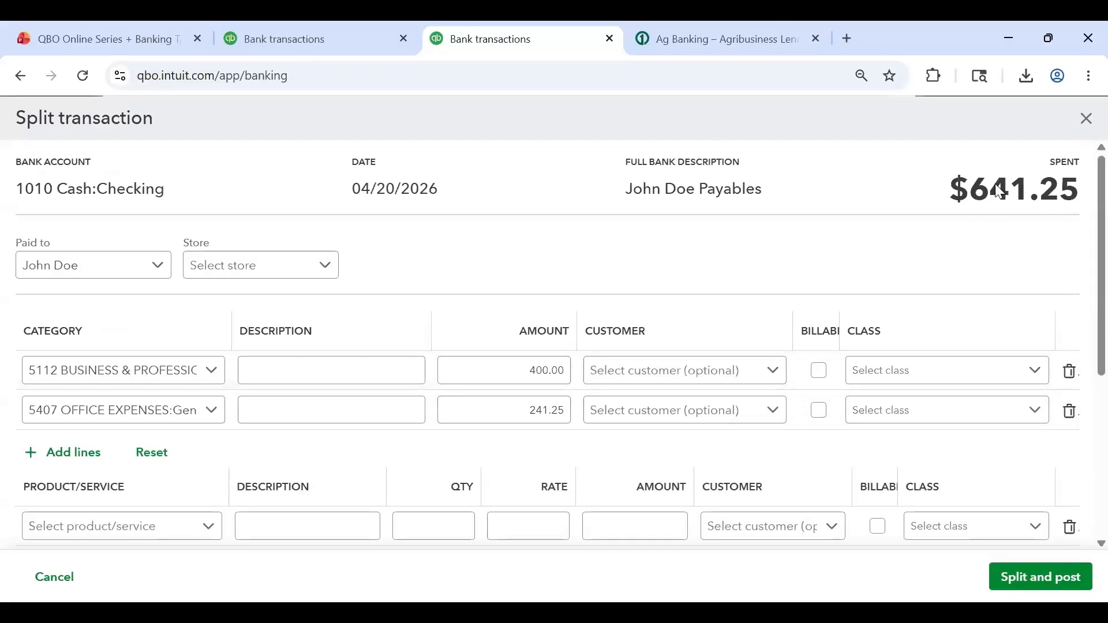
scroll(690, 433, down, 5)
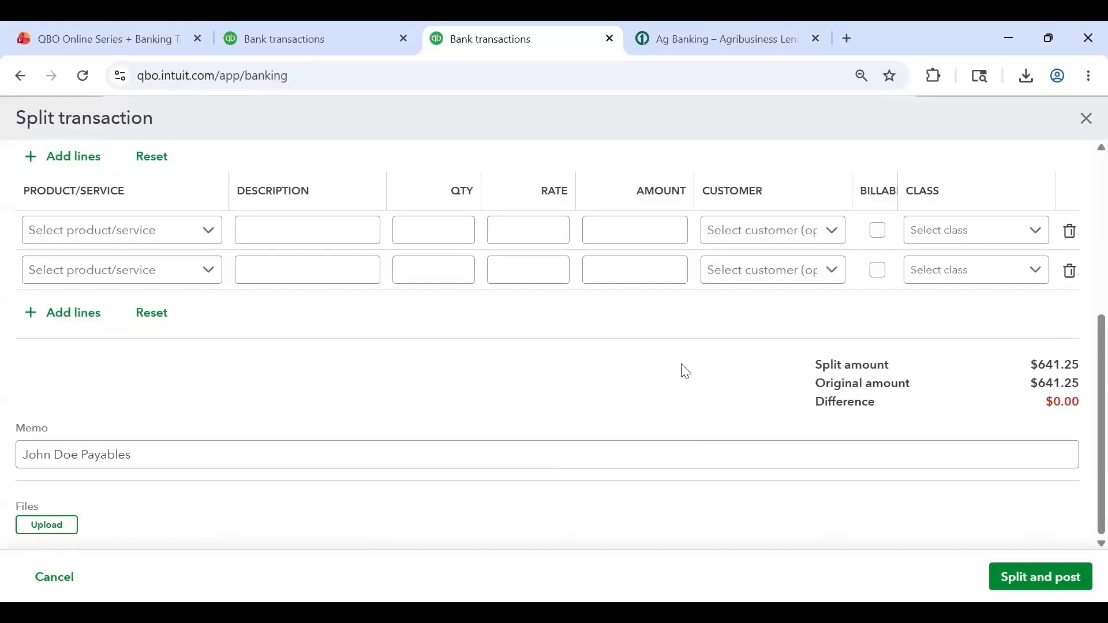
Check the difference between the split and original amounts, and split and post the payables transaction
scroll(692, 378, up, 2)
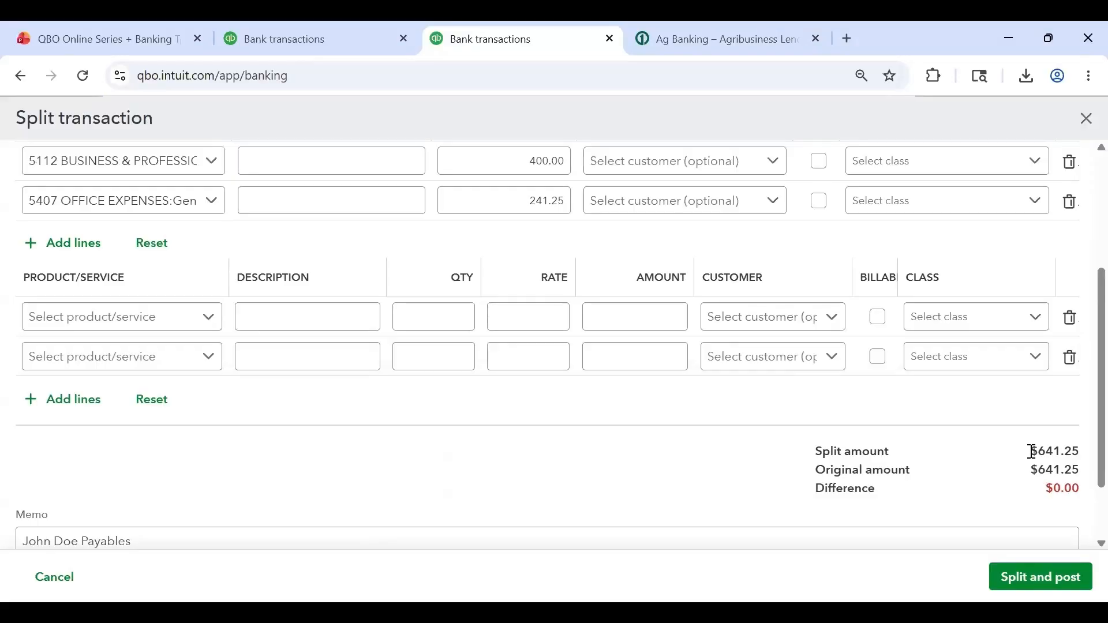
drag(1033, 451, 1082, 490)
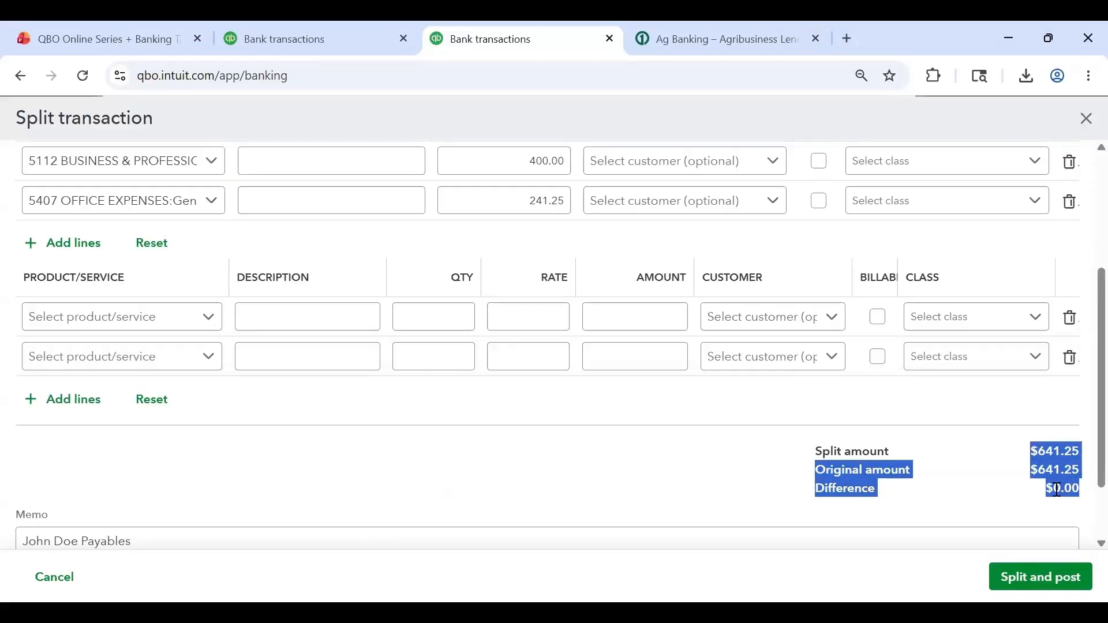
click(1058, 489)
double_click(1059, 489)
click(1058, 488)
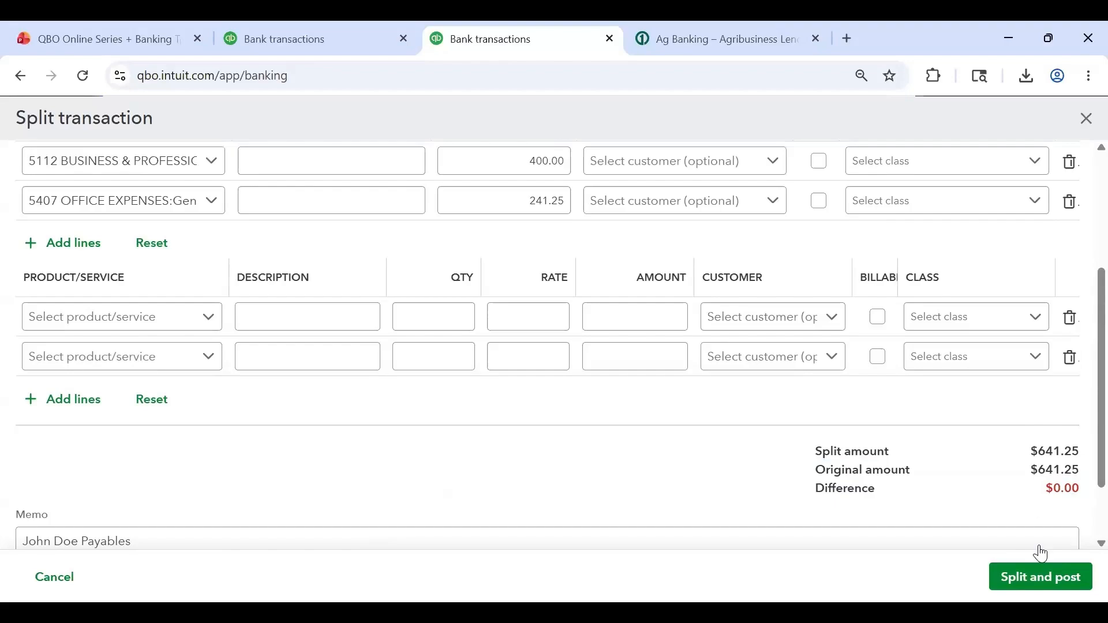
click(1046, 575)
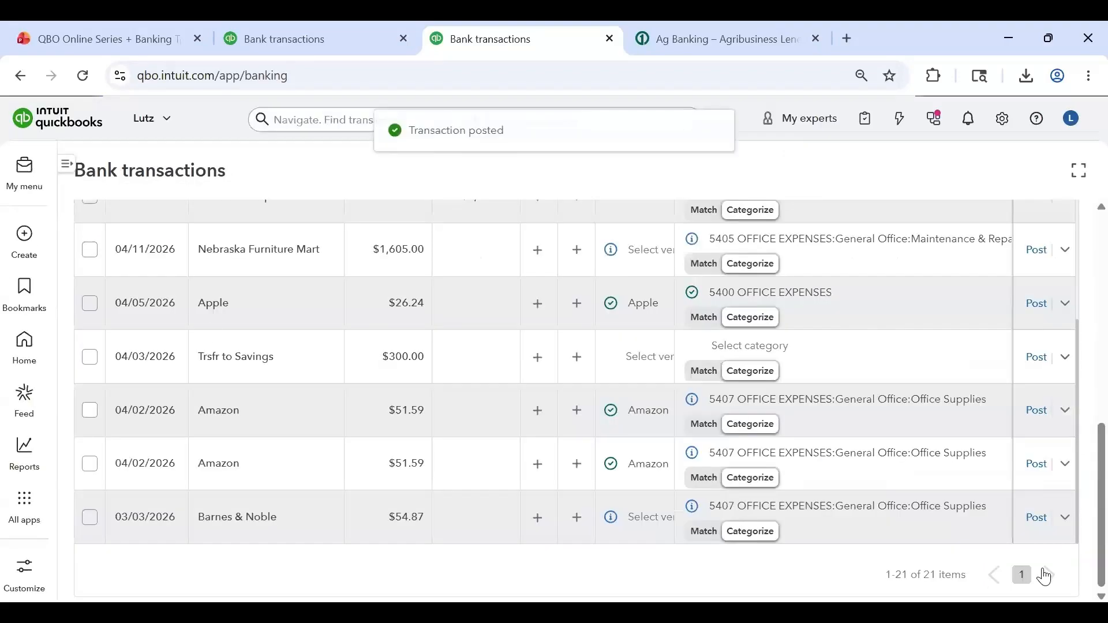
Reduce the page zoom to 80% and look through the pending transactions of the 1010 Cash:Checking account
scroll(289, 413, up, 3)
scroll(290, 415, up, 5)
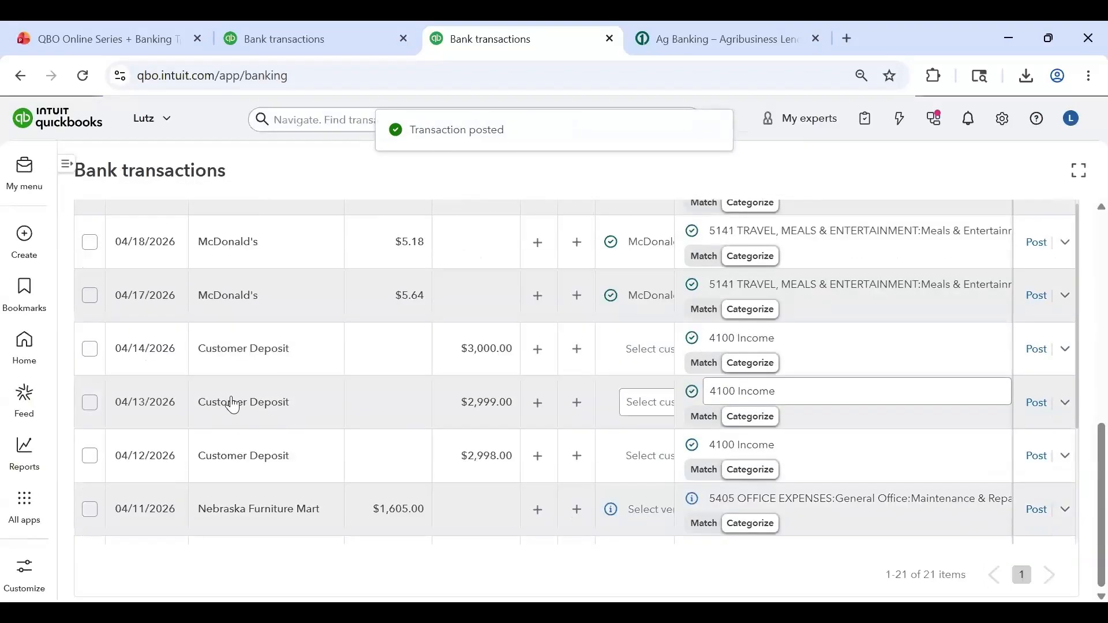
key(ctrl+minus)
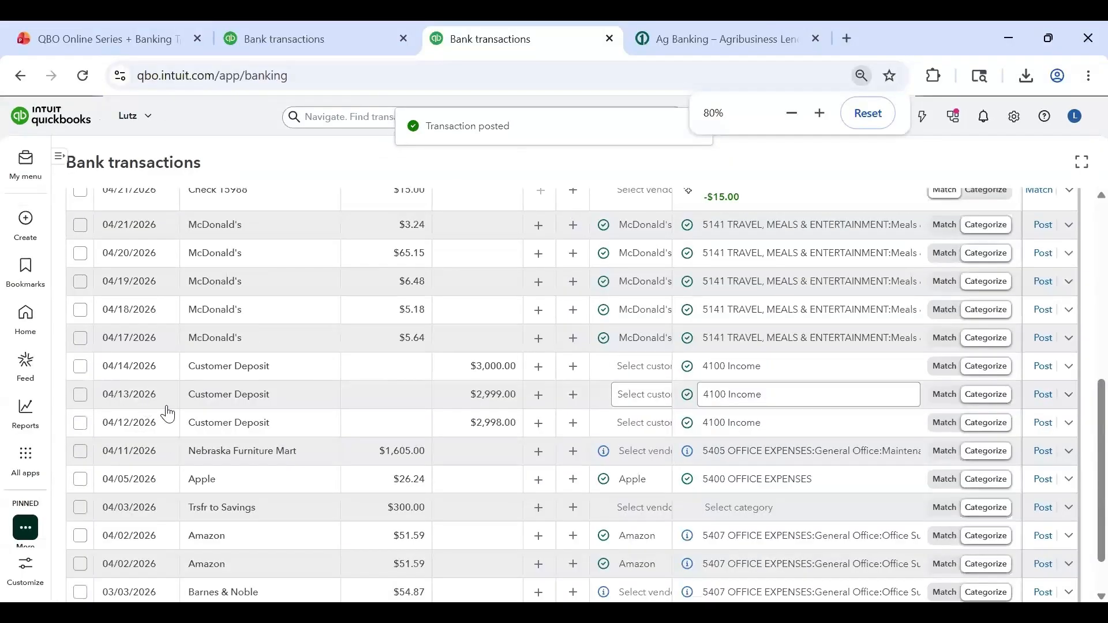
scroll(167, 416, up, 2)
scroll(323, 410, up, 3)
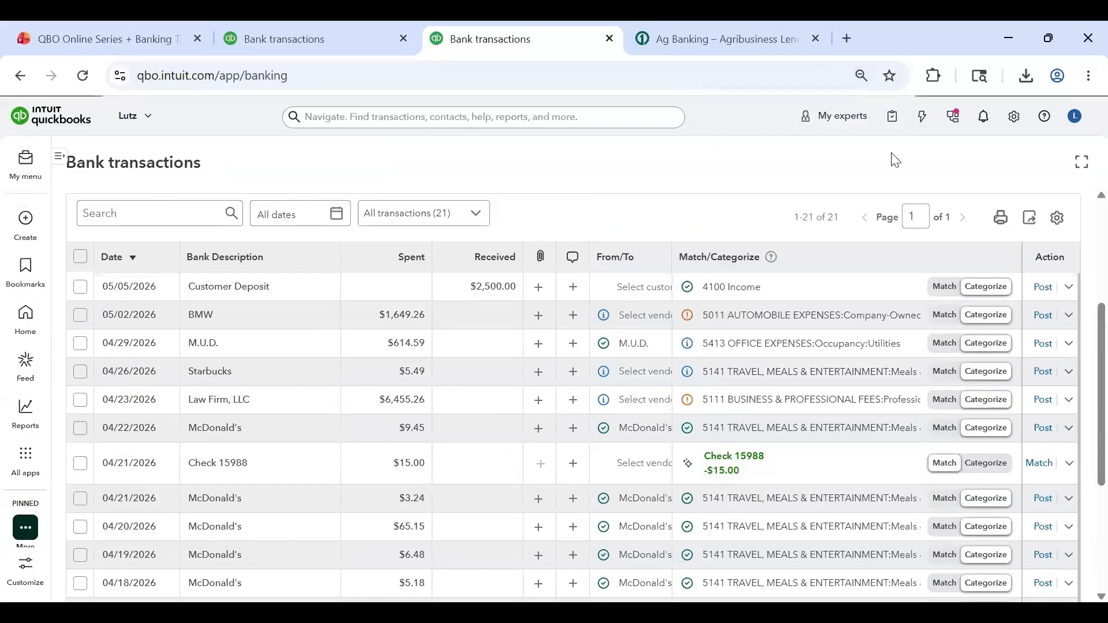
scroll(1084, 326, up, 5)
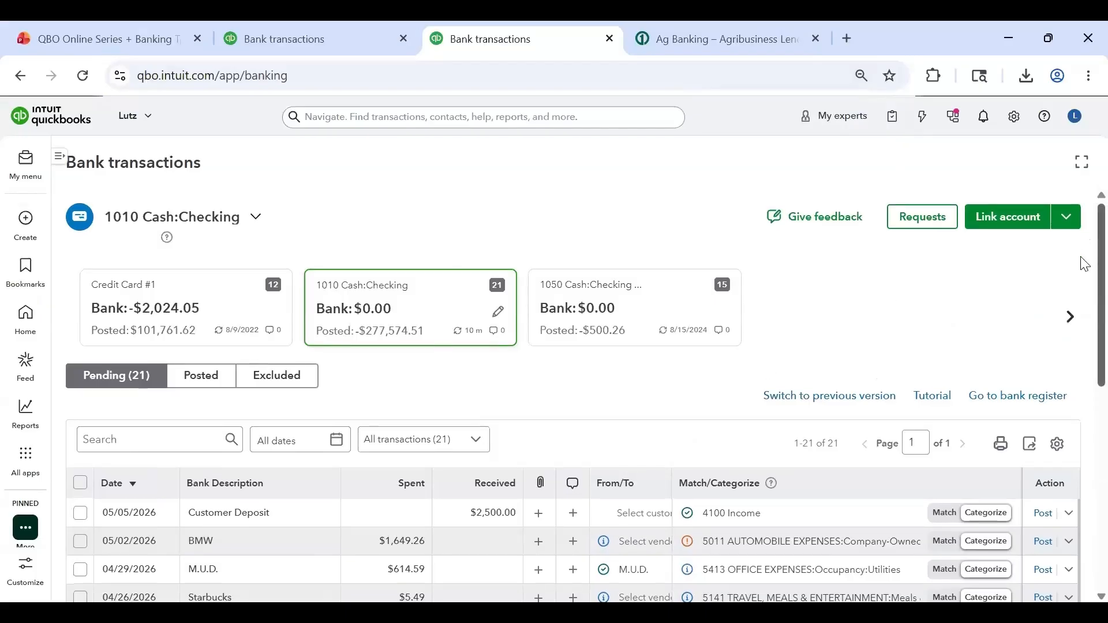
scroll(1085, 289, down, 4)
scroll(1081, 345, down, 4)
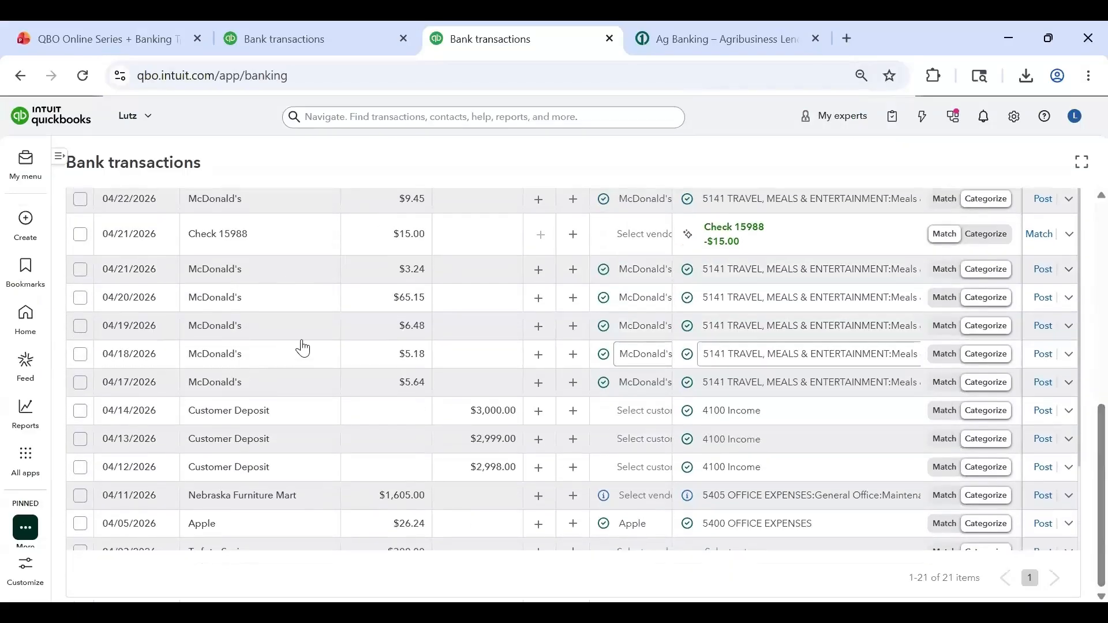
scroll(297, 357, up, 8)
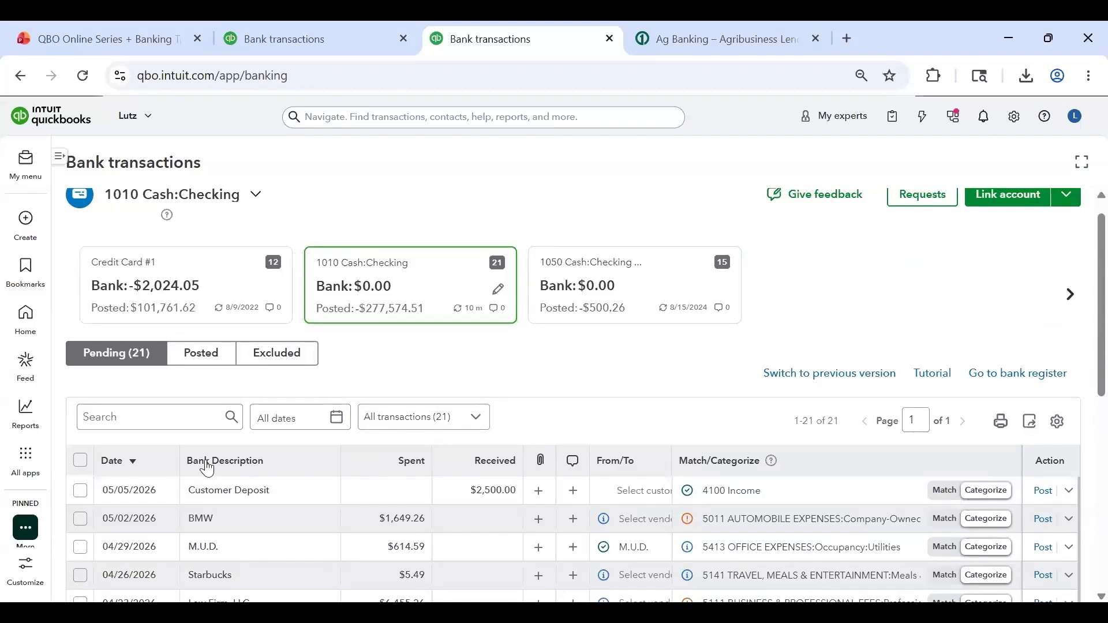
Sort the pending transactions by bank description in ascending order and look through them for duplicates
click(251, 466)
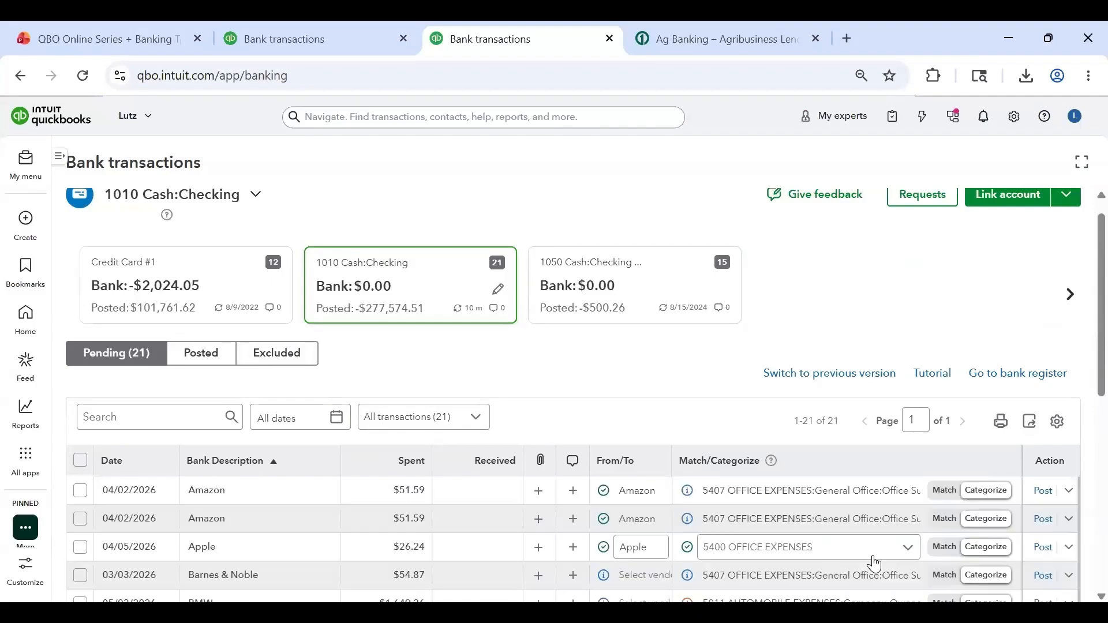
scroll(277, 507, down, 2)
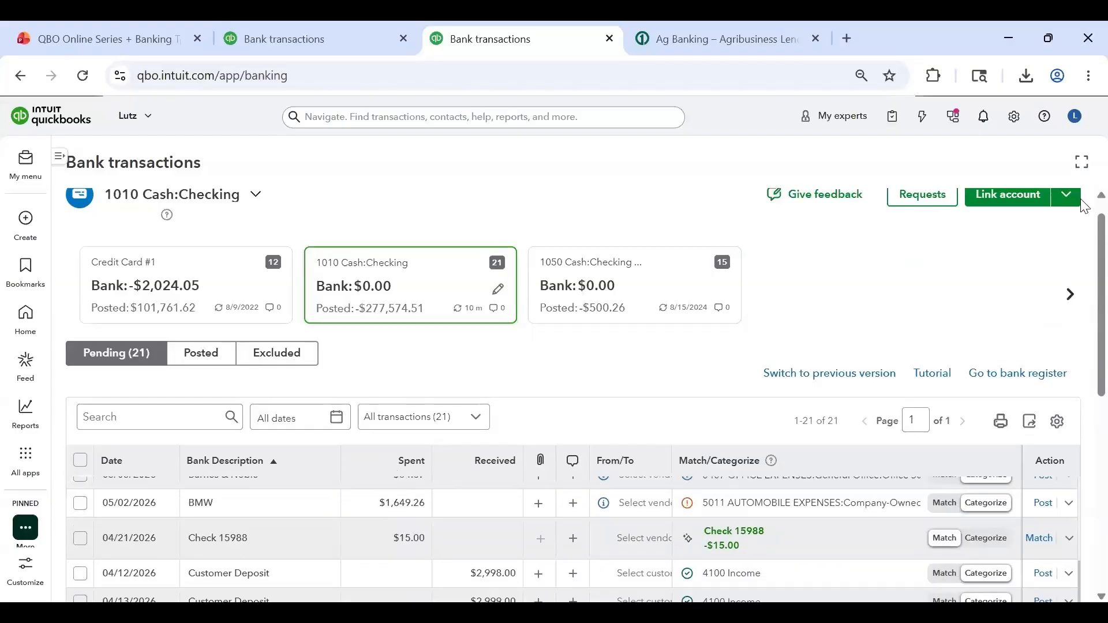
scroll(1078, 236, down, 6)
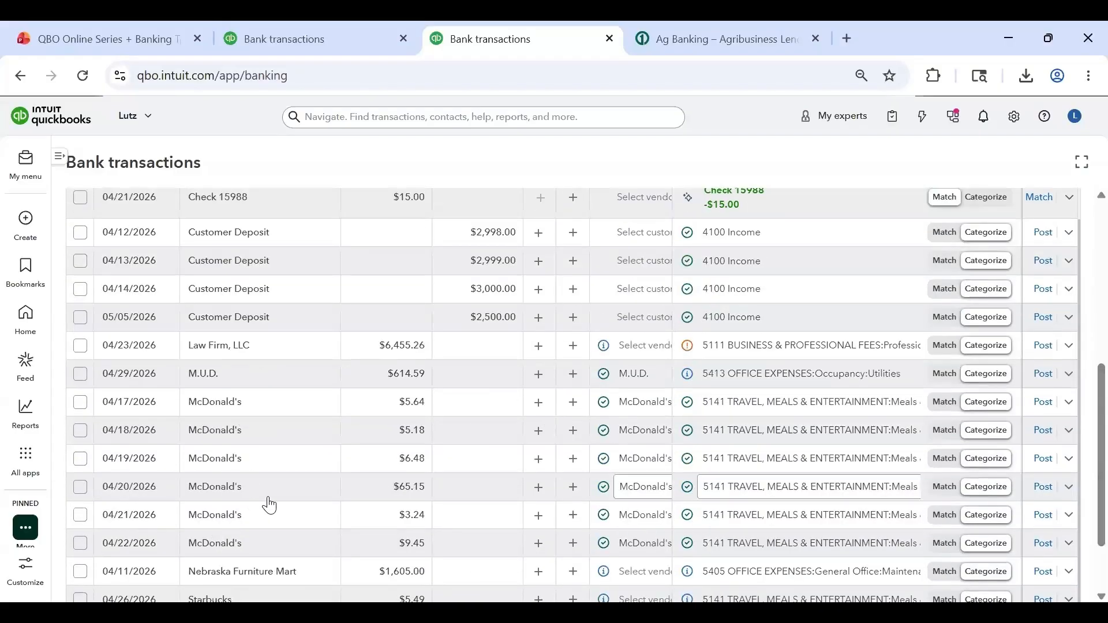
scroll(231, 506, down, 3)
scroll(215, 375, up, 3)
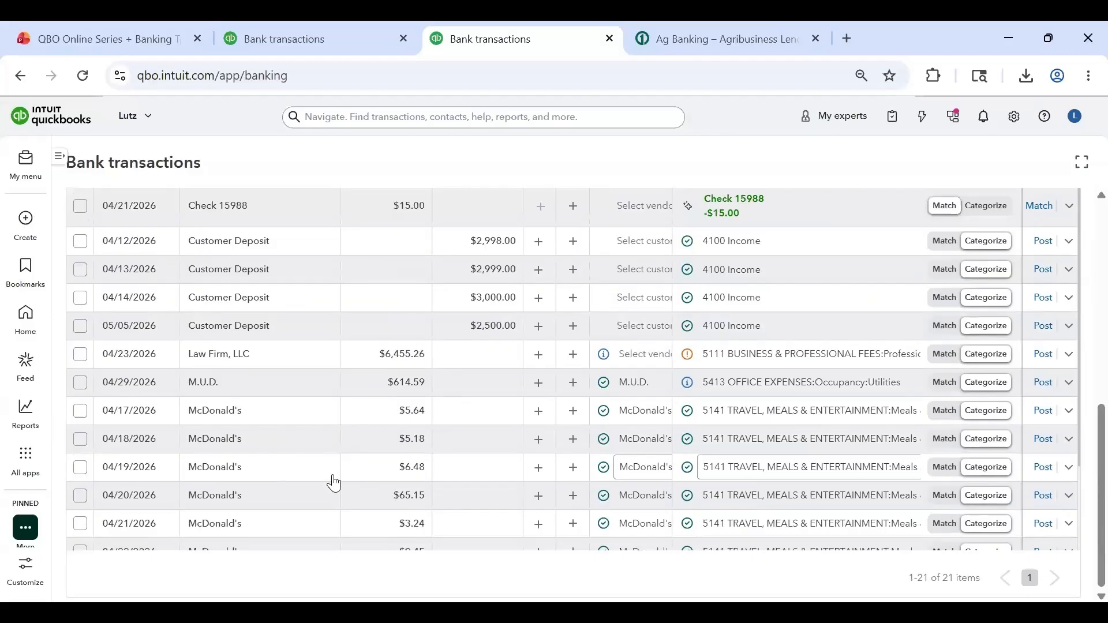
scroll(289, 462, up, 6)
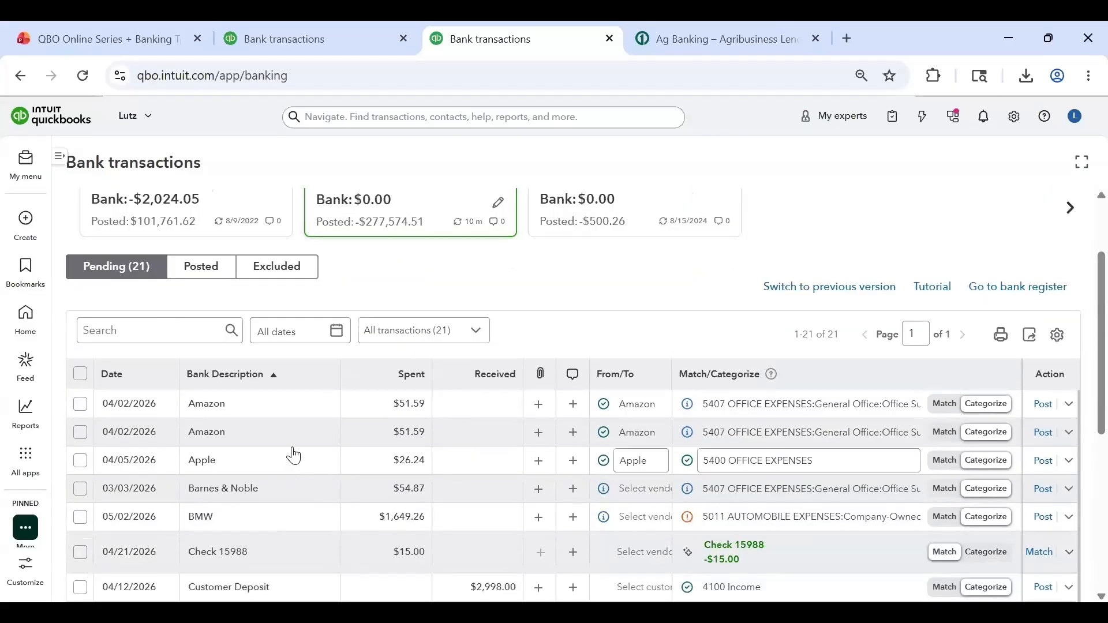
scroll(1086, 280, down, 1)
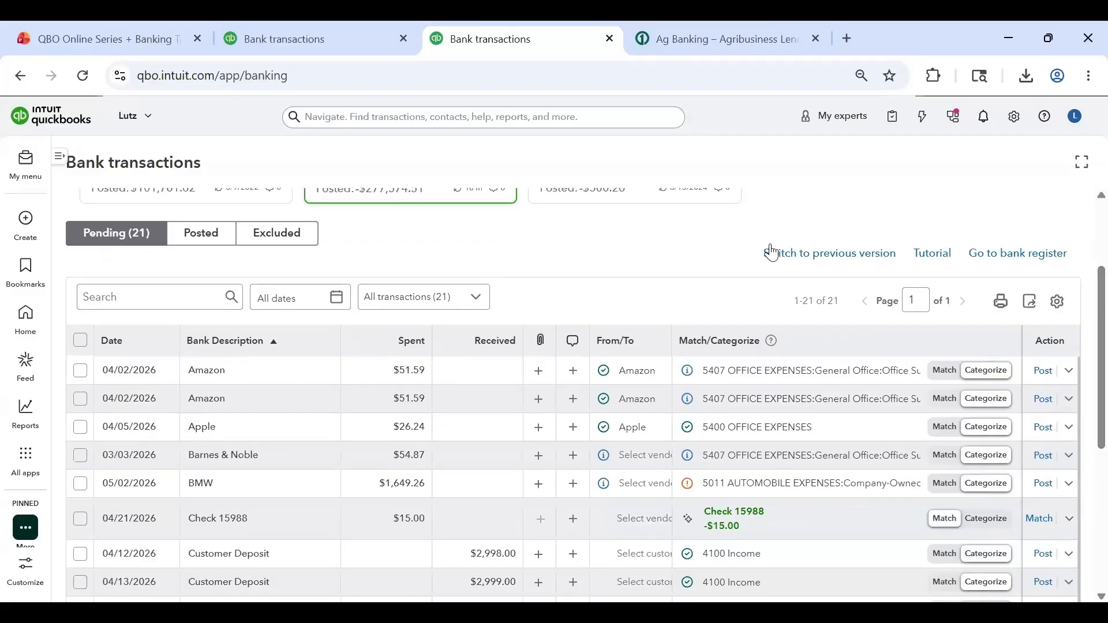
Exclude the second of the two identical 04/02/2026 Amazon transactions for $51.59
scroll(1084, 345, down, 1)
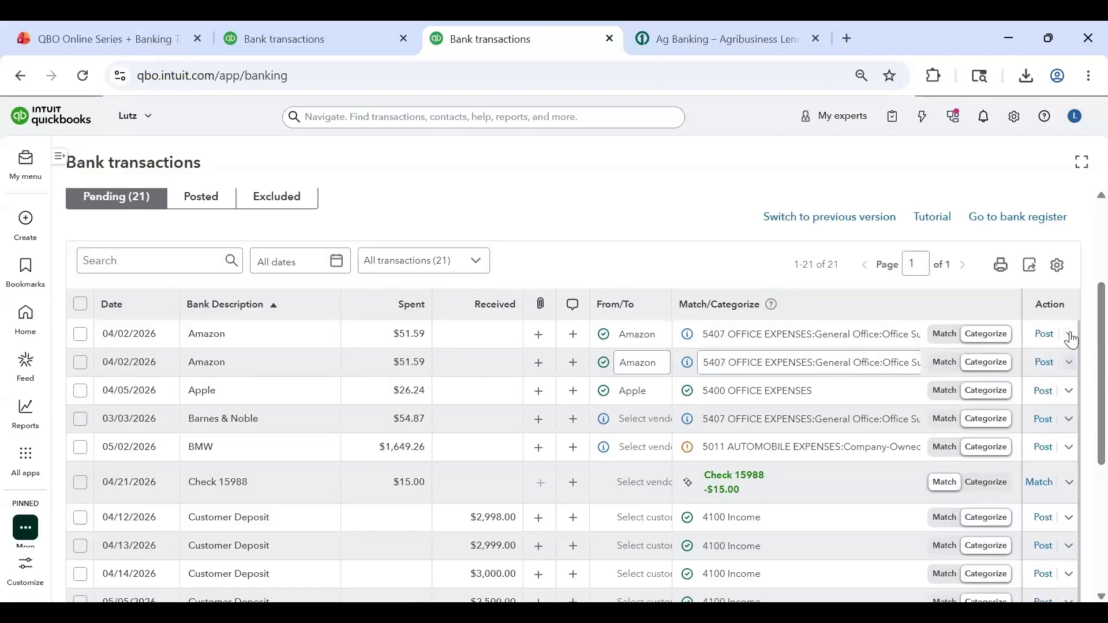
click(1069, 364)
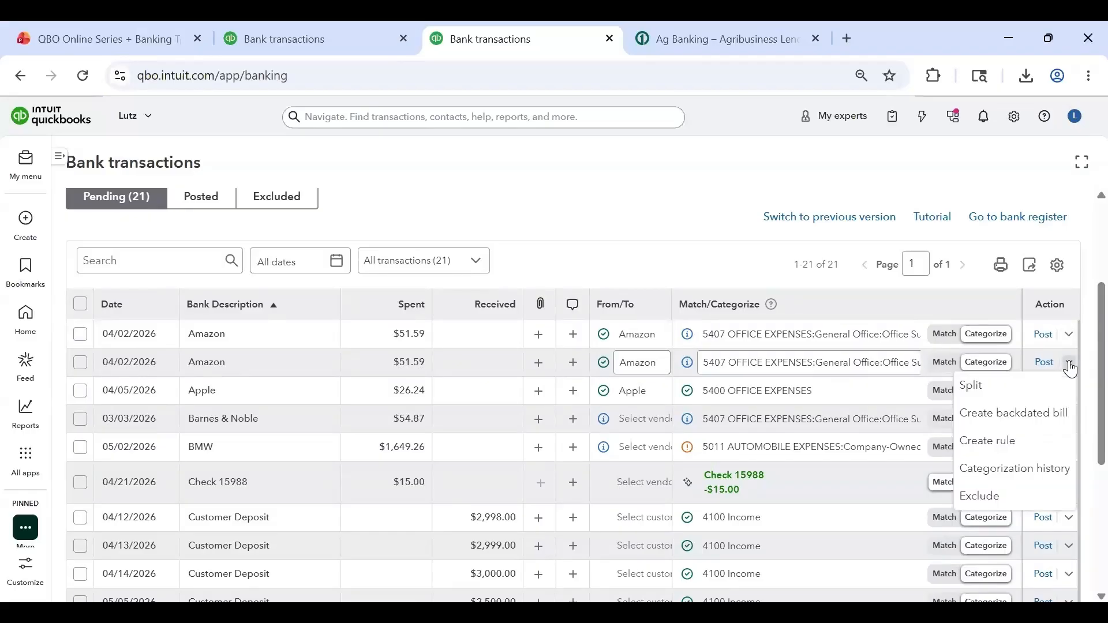
click(991, 502)
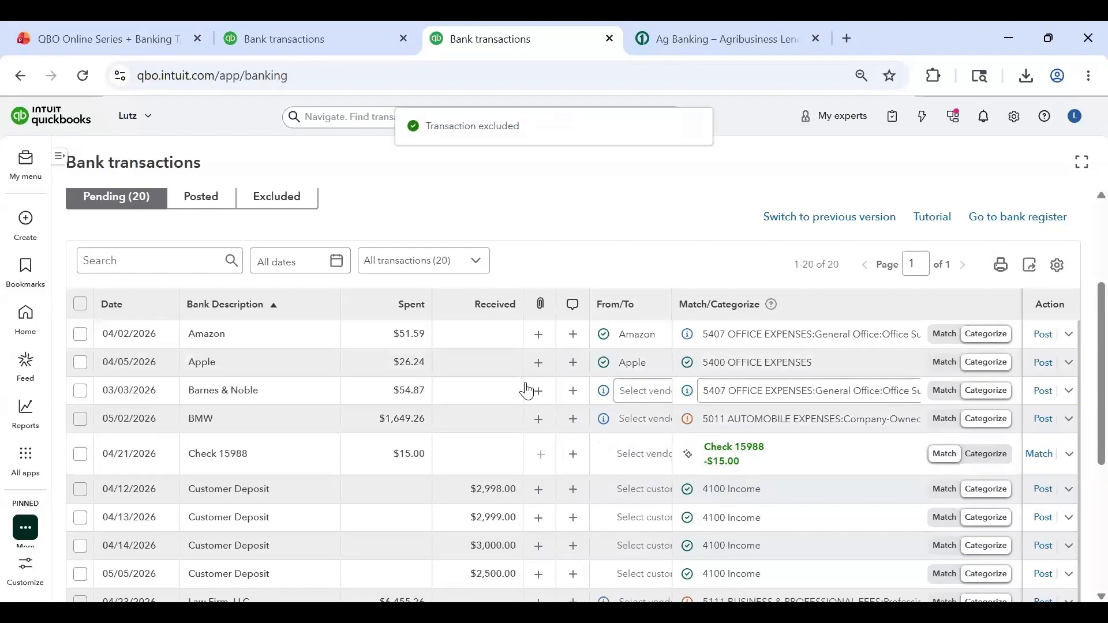
Open the excluded transactions of the checking account and look through them for the Amazon entries
scroll(525, 381, up, 3)
scroll(249, 506, down, 2)
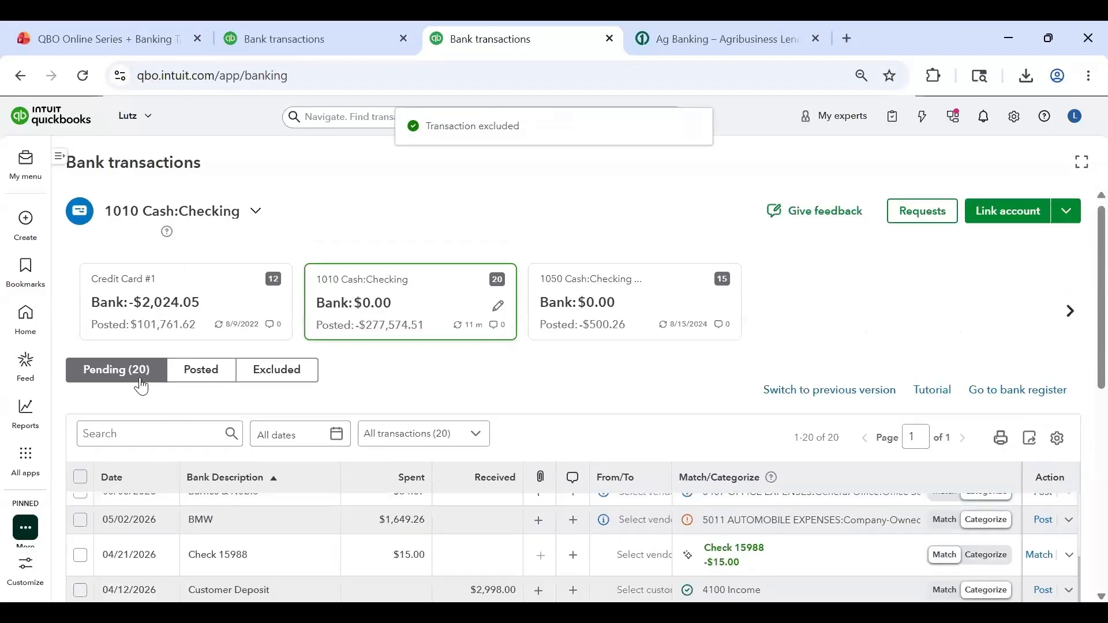
click(277, 370)
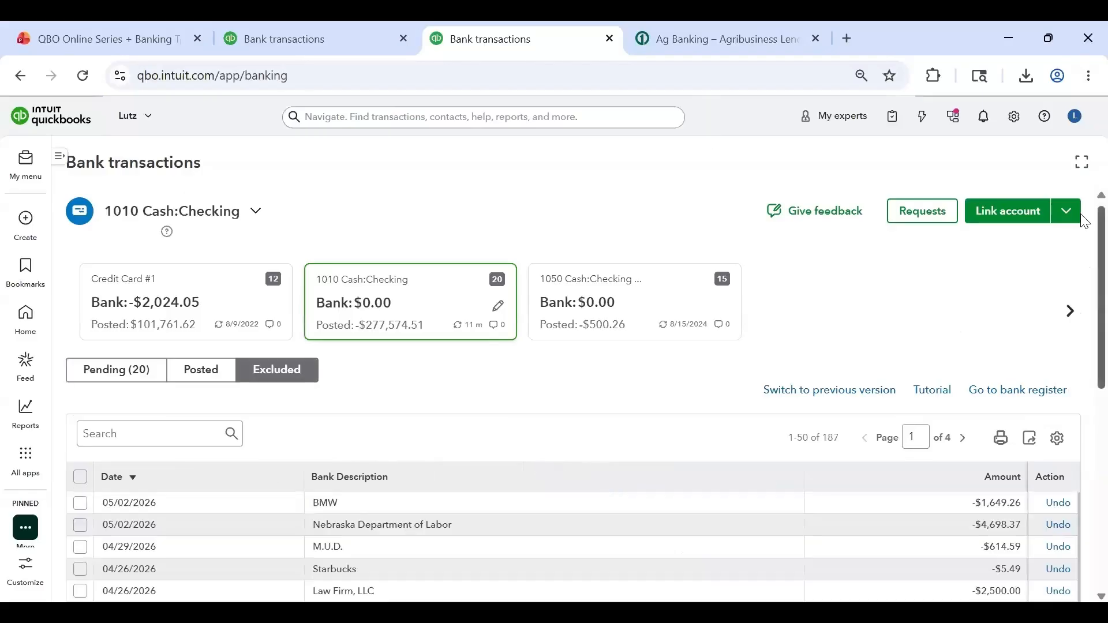
scroll(1080, 396, down, 10)
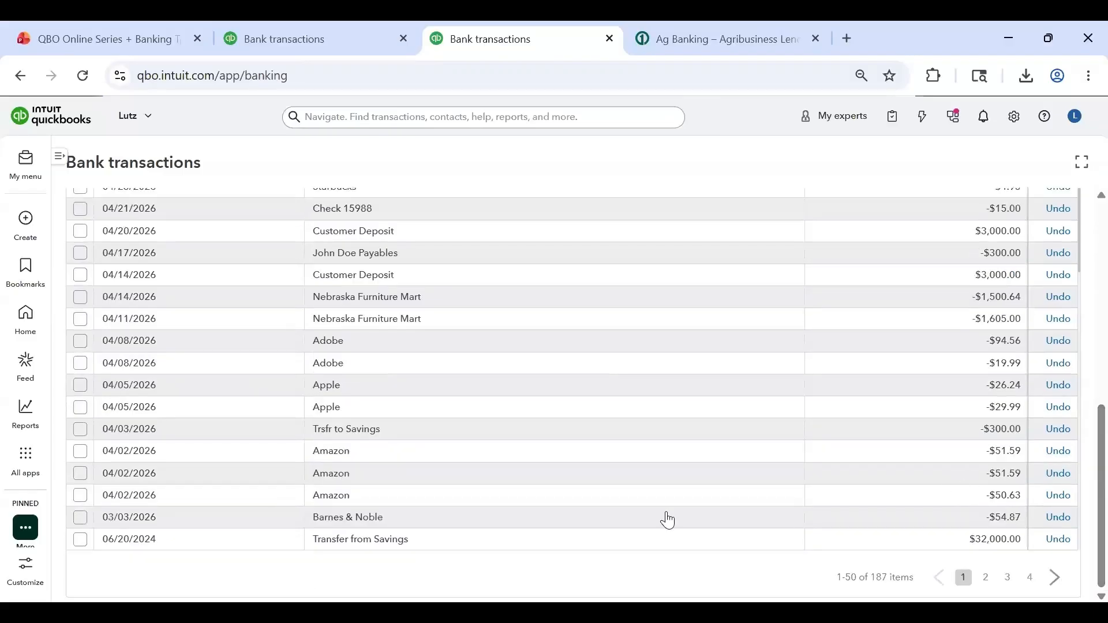
scroll(487, 501, up, 10)
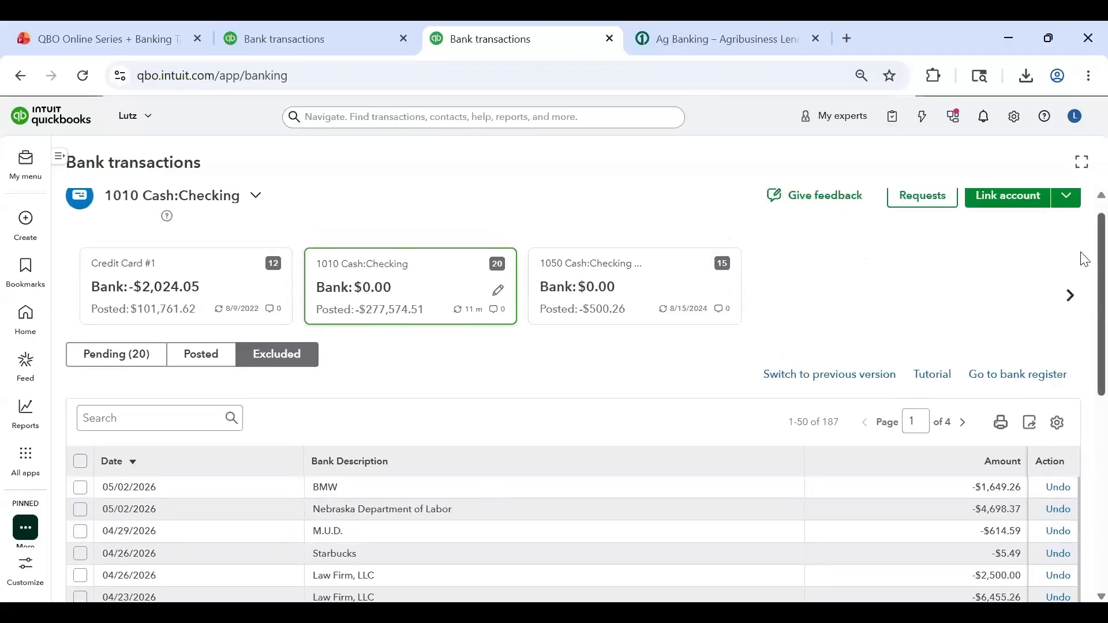
scroll(1080, 348, down, 3)
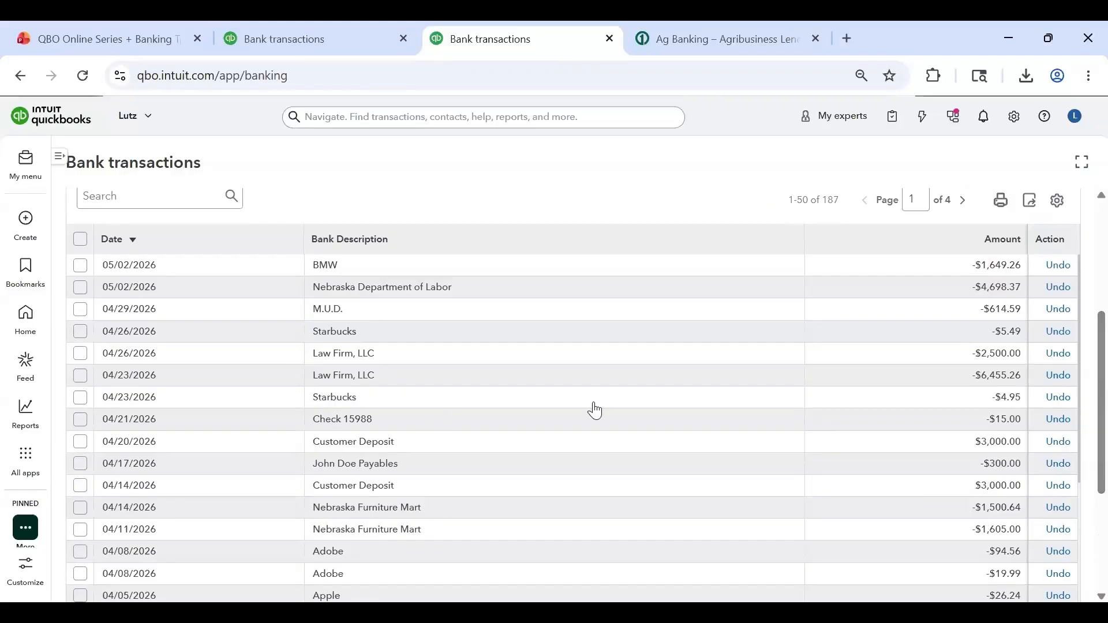
scroll(413, 404, down, 1)
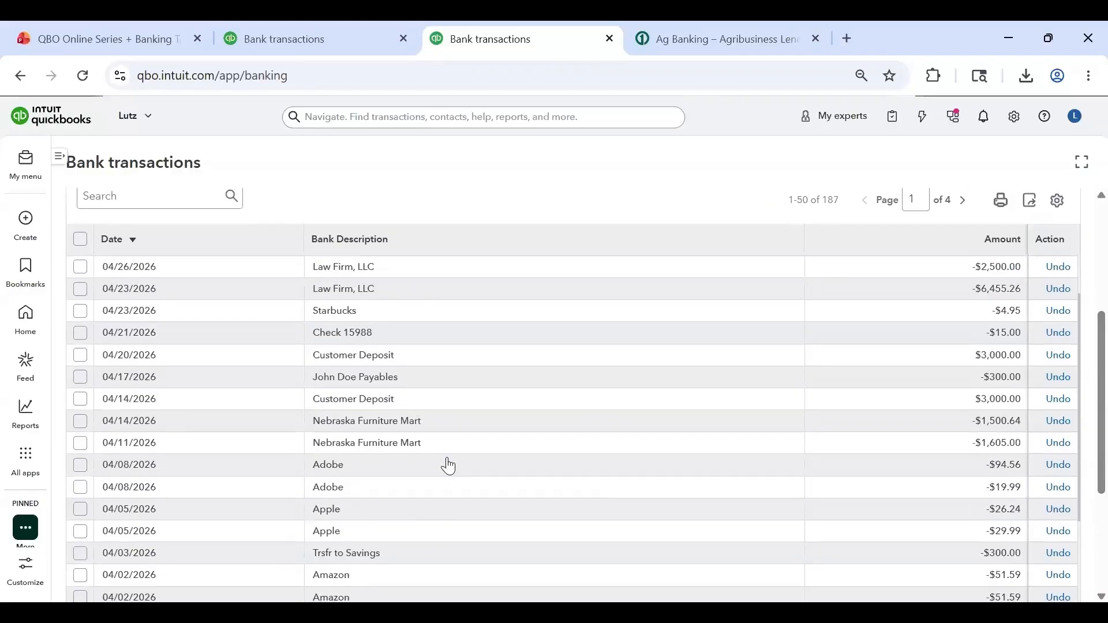
scroll(449, 467, down, 1)
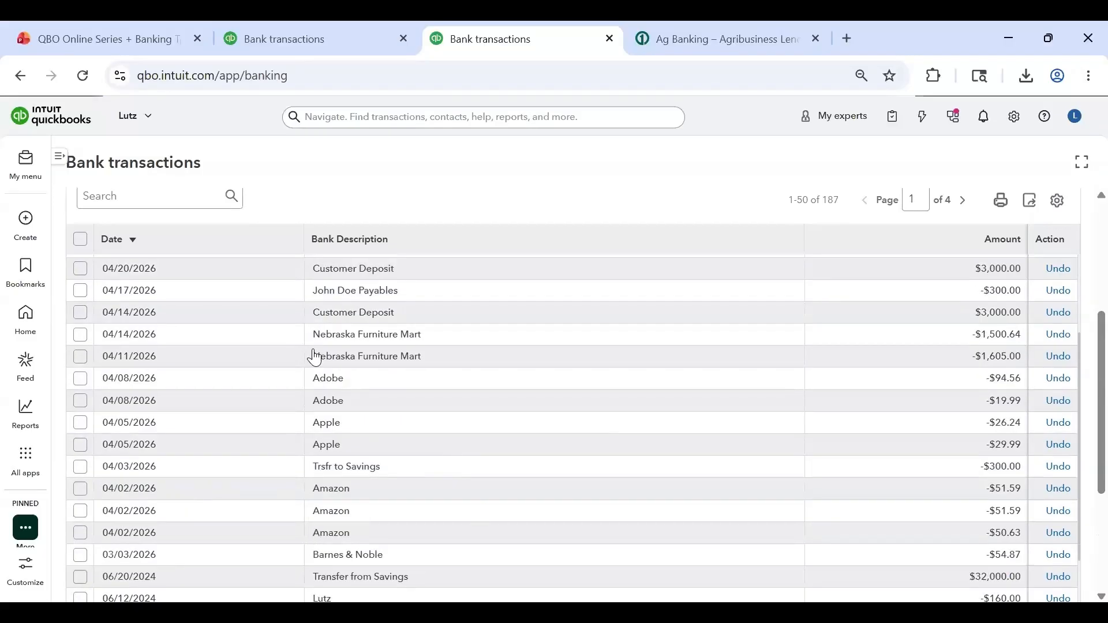
Delete the first excluded 04/02/2026 Amazon transaction for $51.59 and return to the pending transactions
click(80, 488)
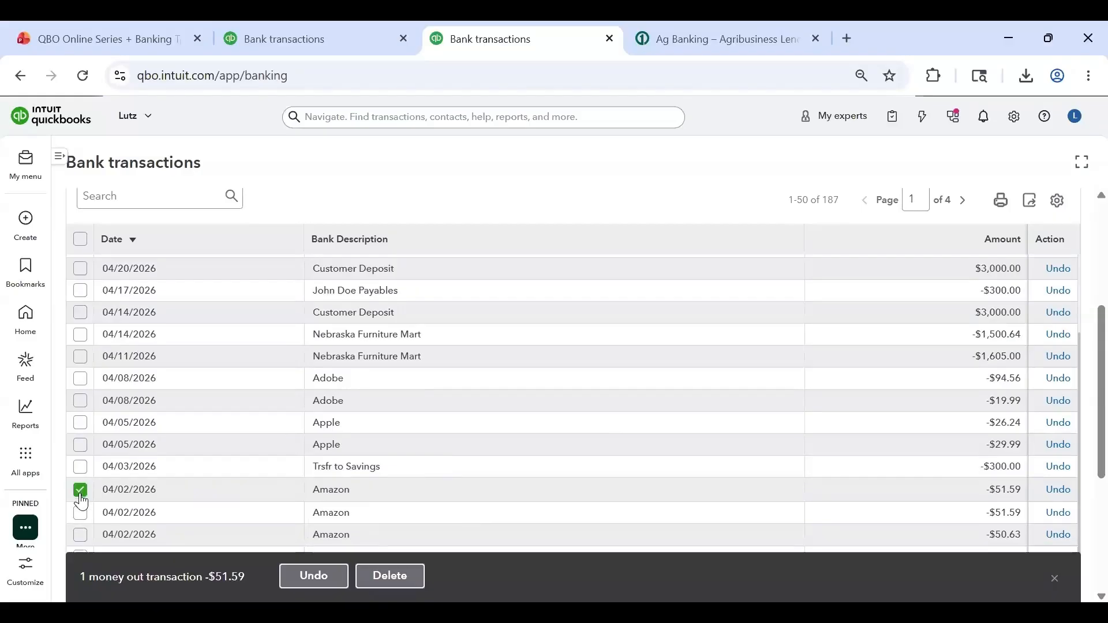
click(410, 577)
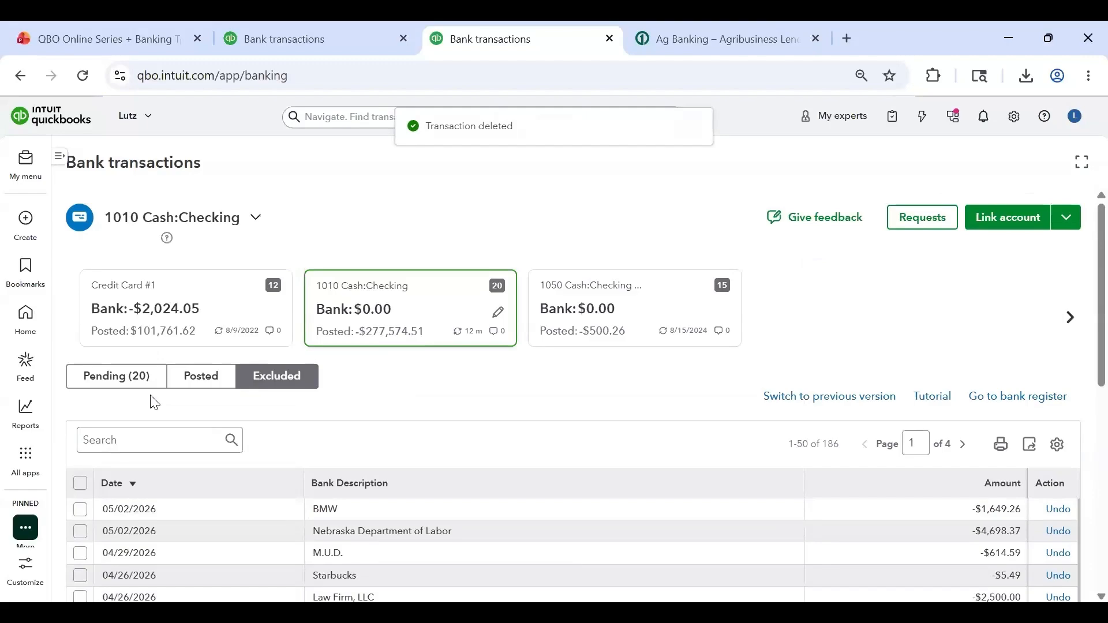
click(134, 381)
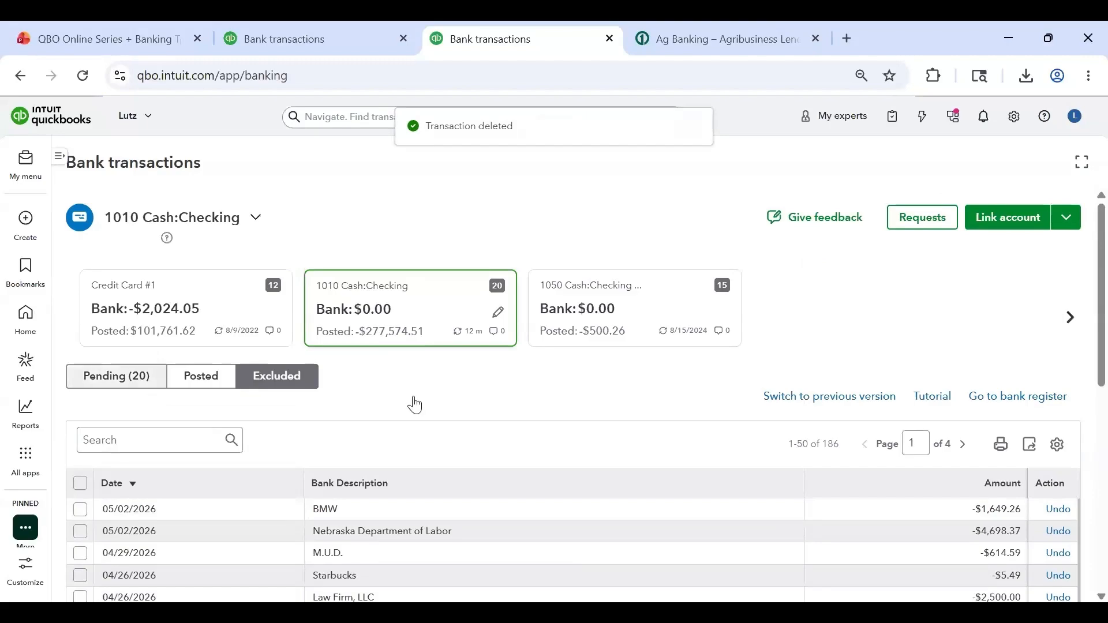
Open the pending 04/02/2026 Amazon transaction for $51.59, select 5407 Office Supplies as its account and post it
scroll(656, 379, down, 3)
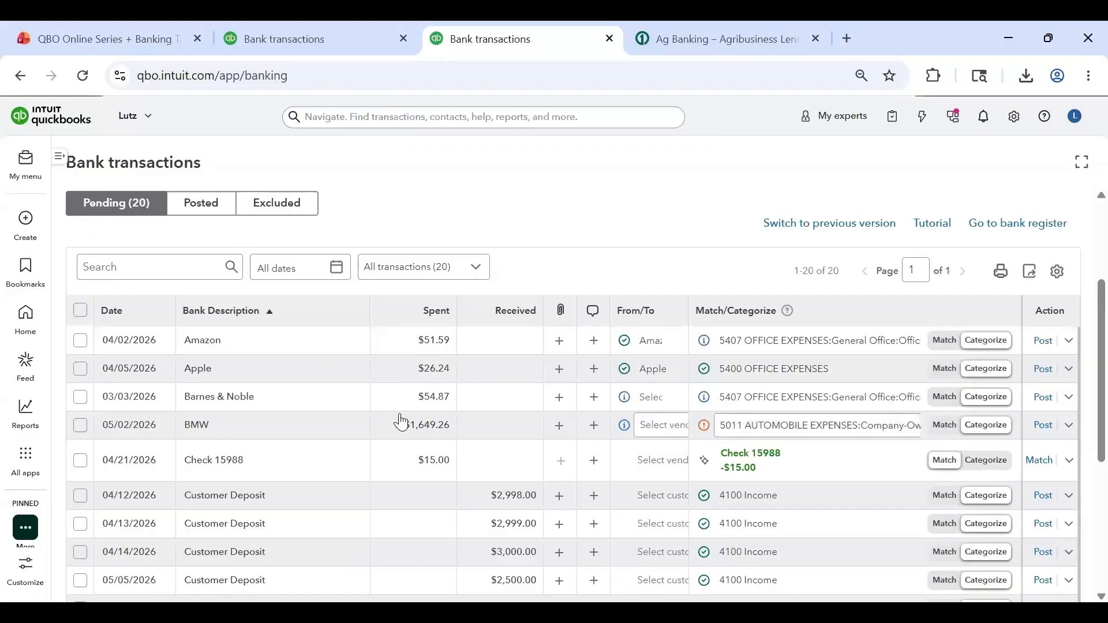
scroll(408, 413, down, 2)
scroll(216, 365, up, 2)
click(234, 341)
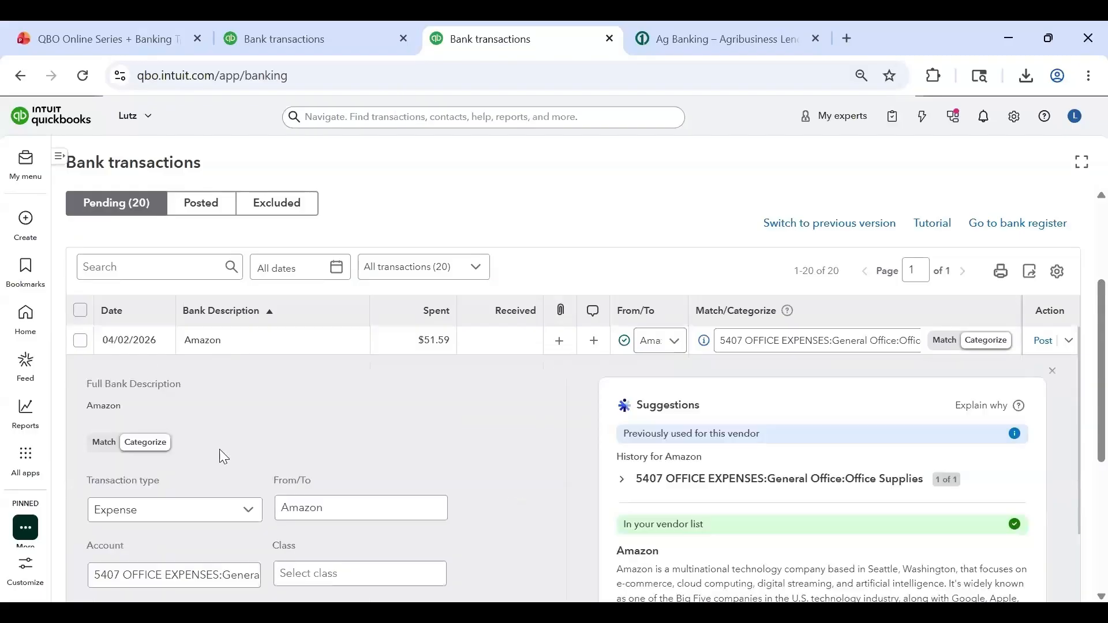
scroll(219, 449, down, 3)
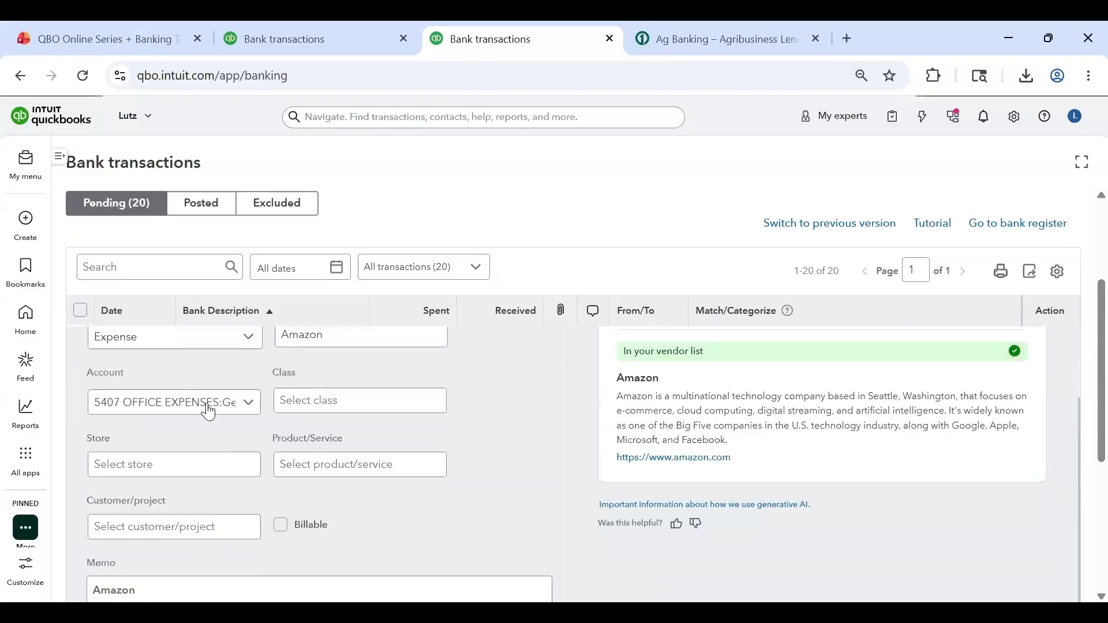
click(181, 403)
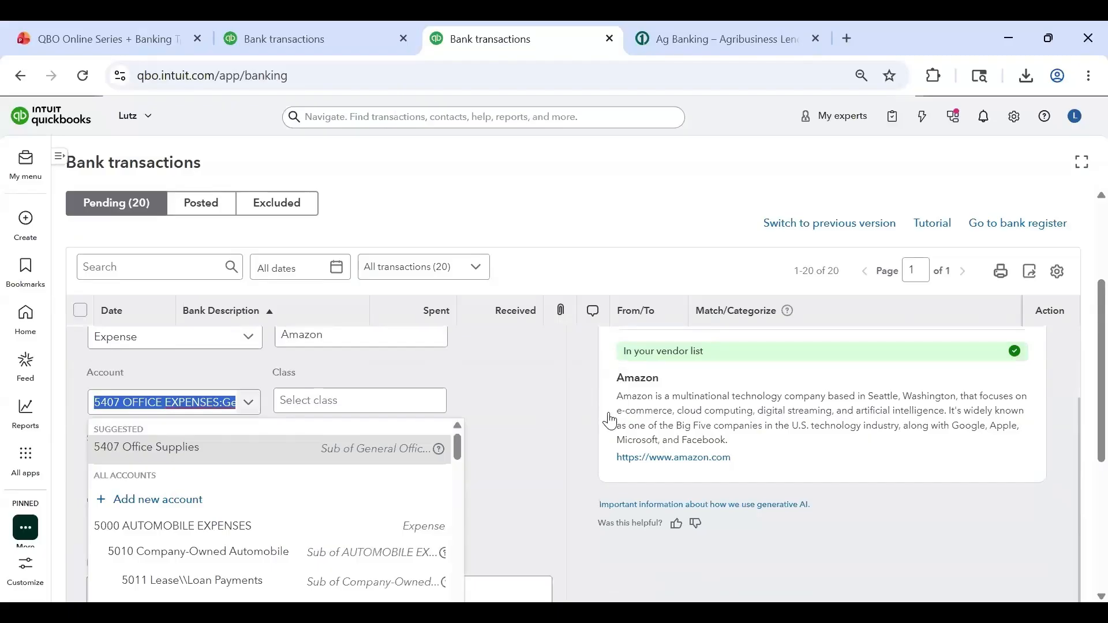
click(340, 445)
scroll(306, 417, up, 2)
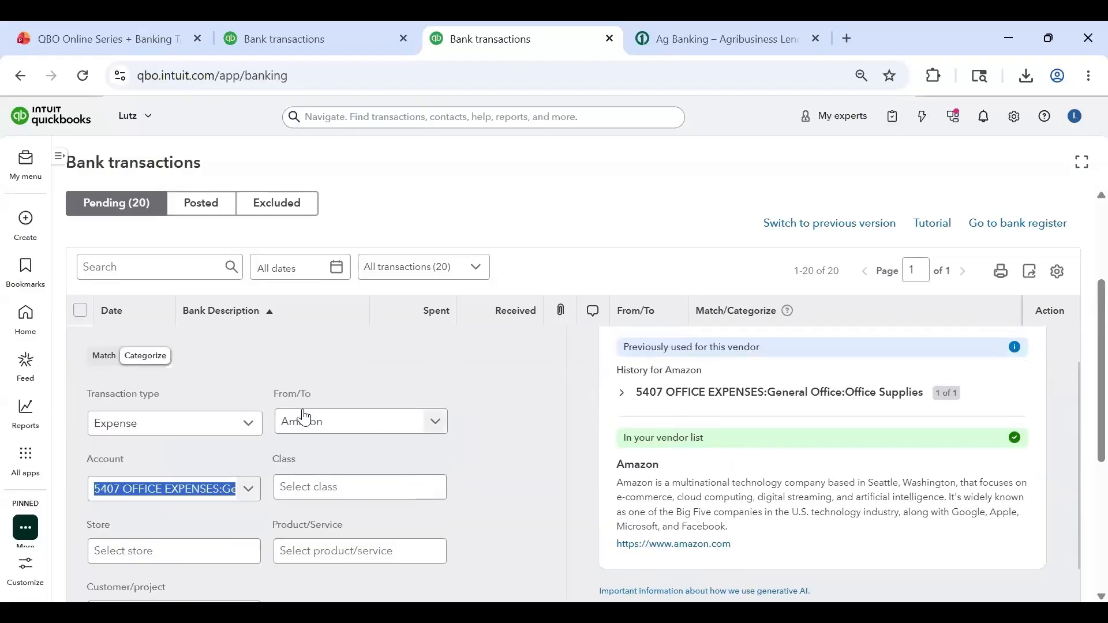
scroll(416, 517, down, 6)
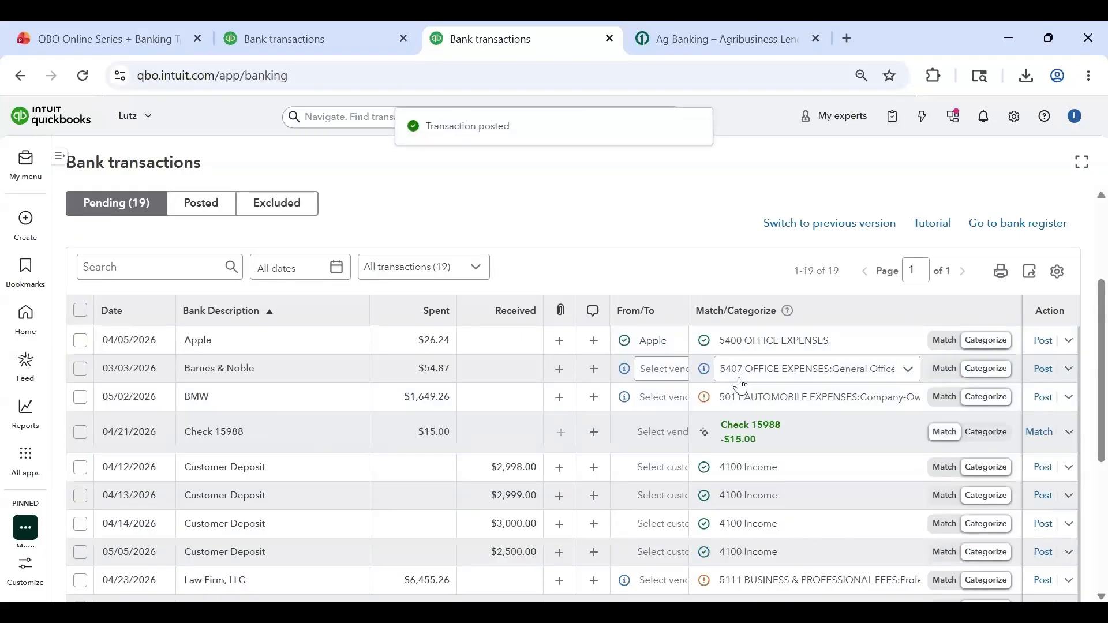
Restore the excluded 04/26/2026 Starbucks transaction for $5.49 to the pending transactions
key(ctrl+minus)
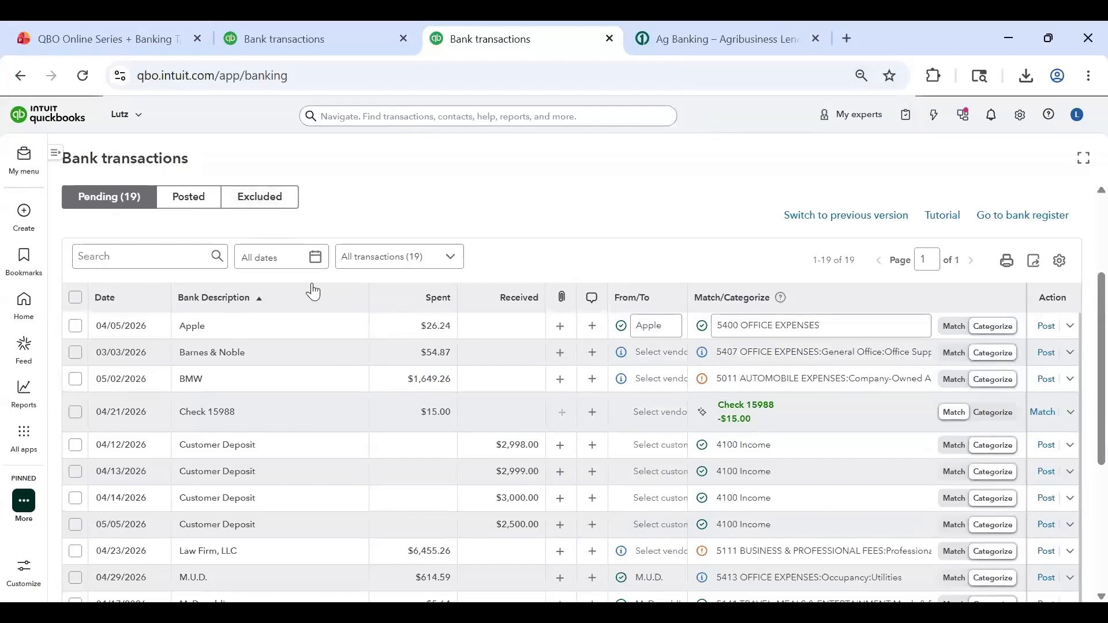
click(268, 201)
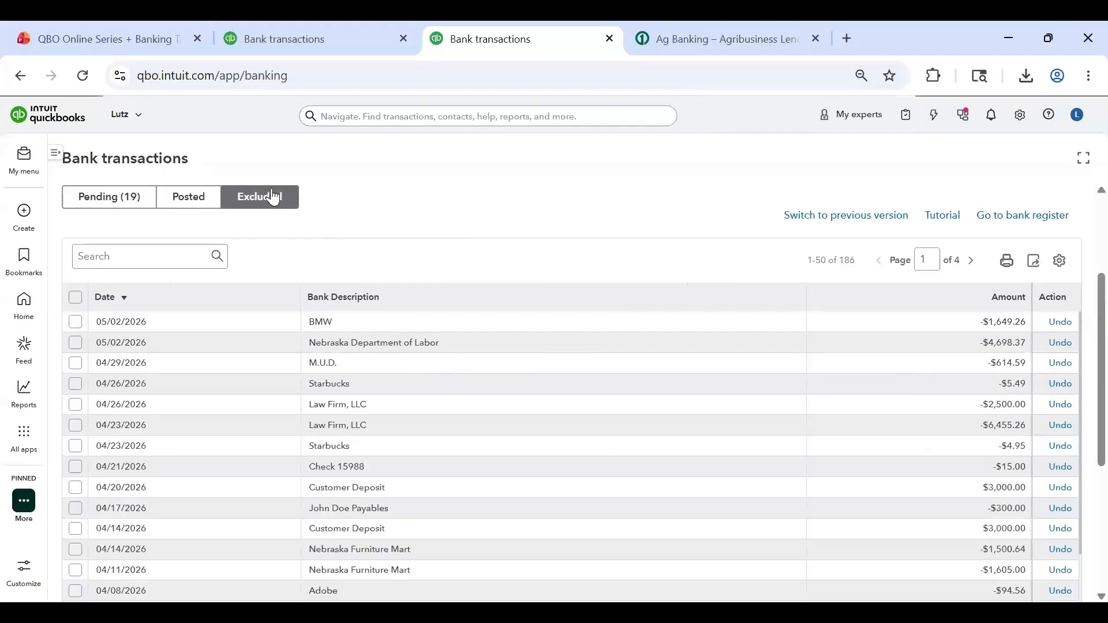
click(101, 196)
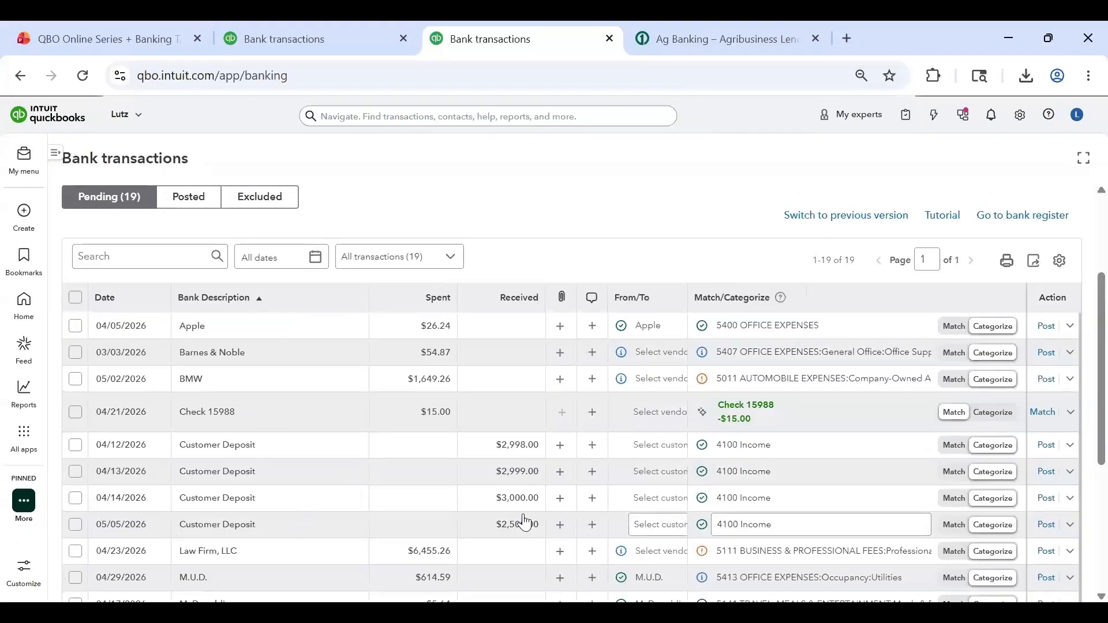
click(260, 196)
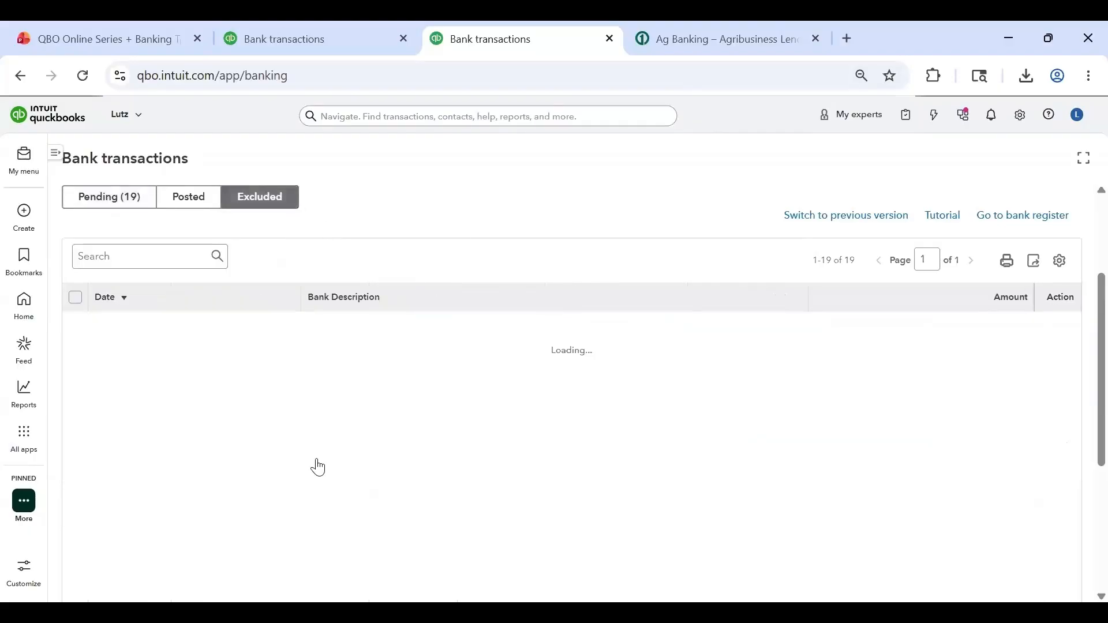
click(1060, 383)
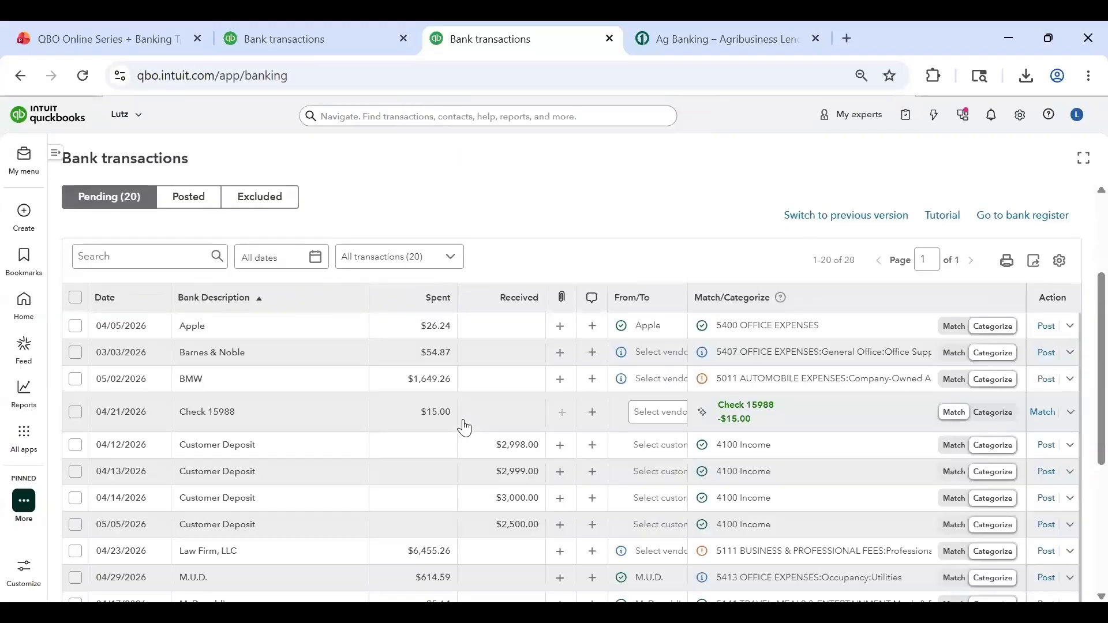
Exclude the second of the two identical pending 04/26/2026 Starbucks transactions for $5.49
scroll(464, 429, down, 5)
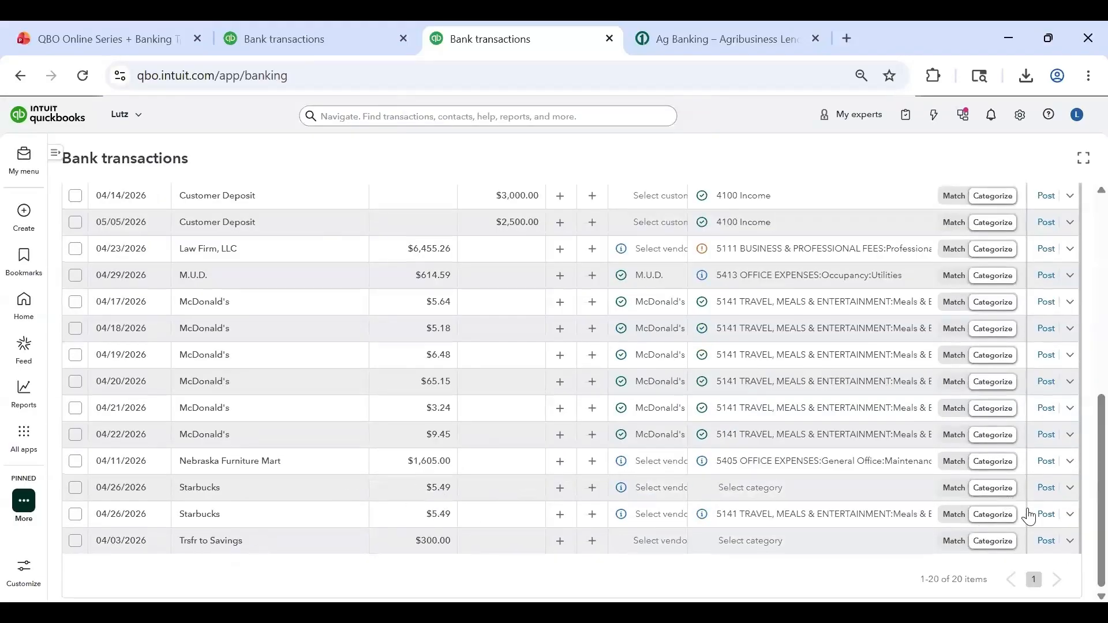
click(1069, 517)
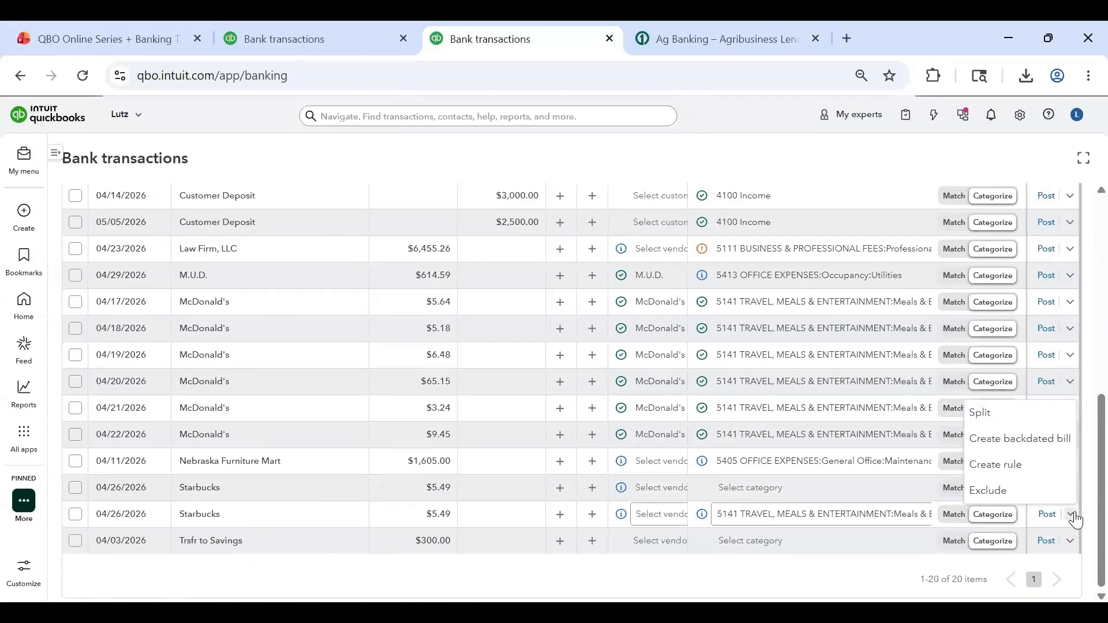
click(989, 491)
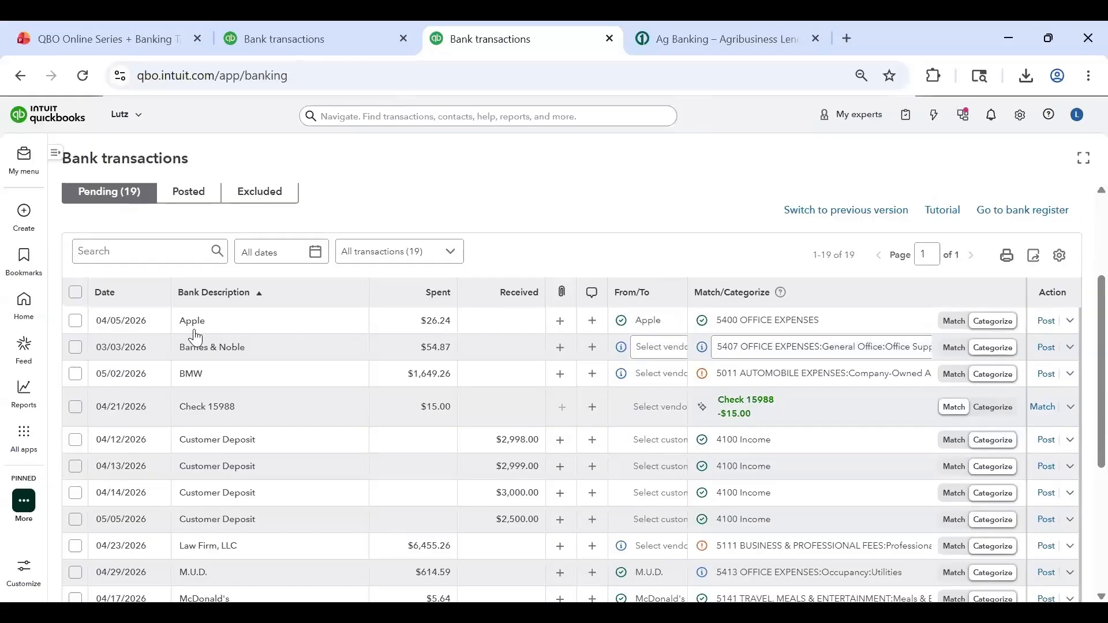
Reload the pending transactions of the checking account and look through the whole list with its categories and available actions
scroll(130, 375, up, 3)
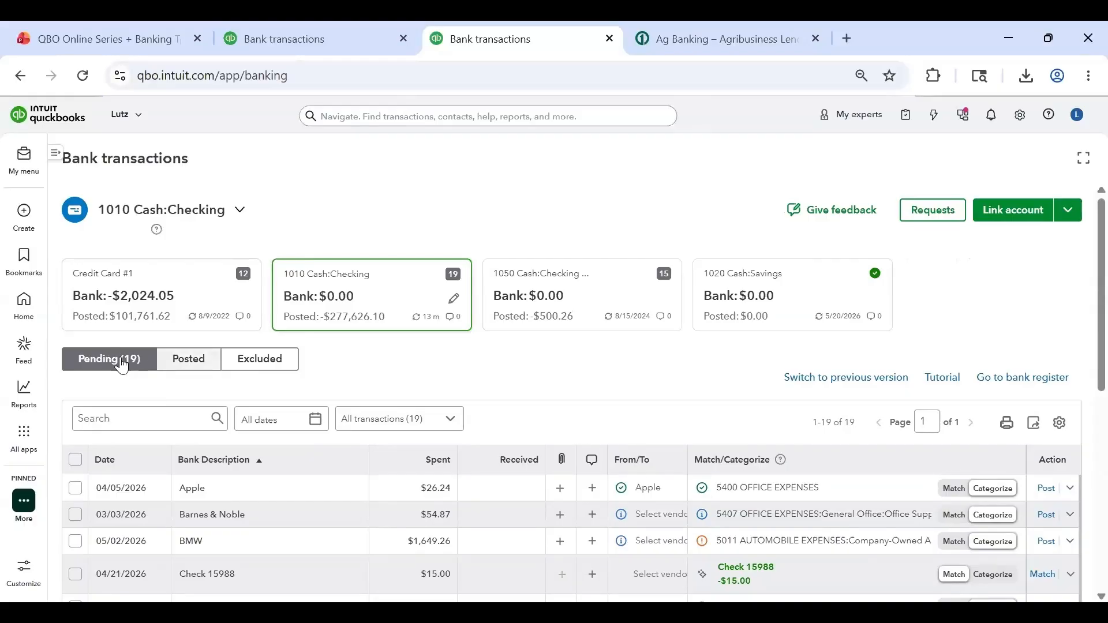
click(118, 367)
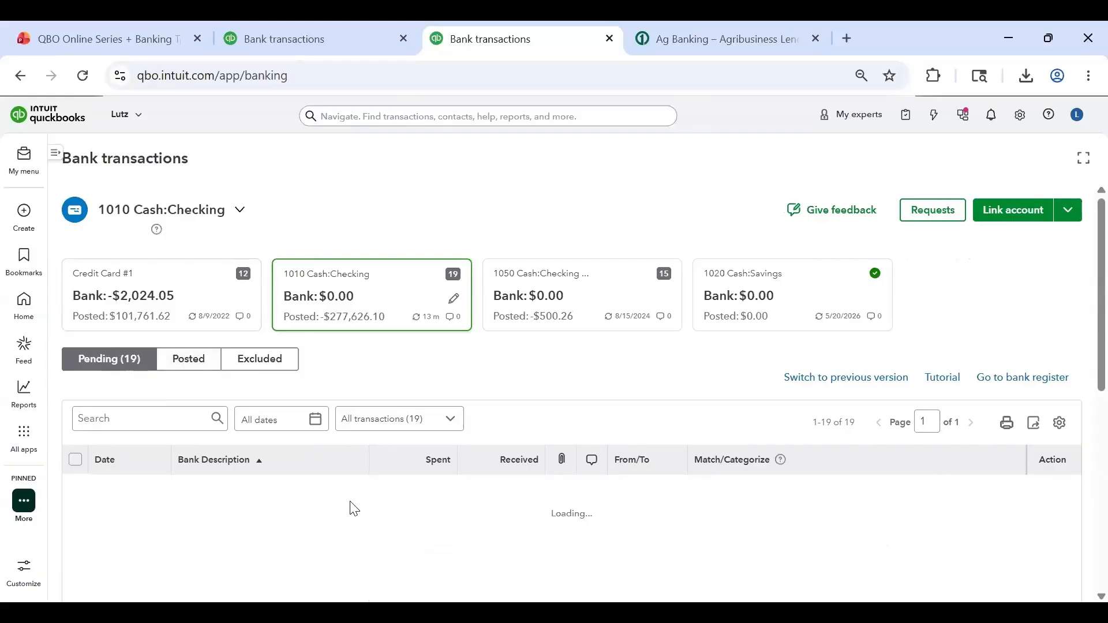
scroll(1009, 384, down, 3)
scroll(1009, 384, down, 5)
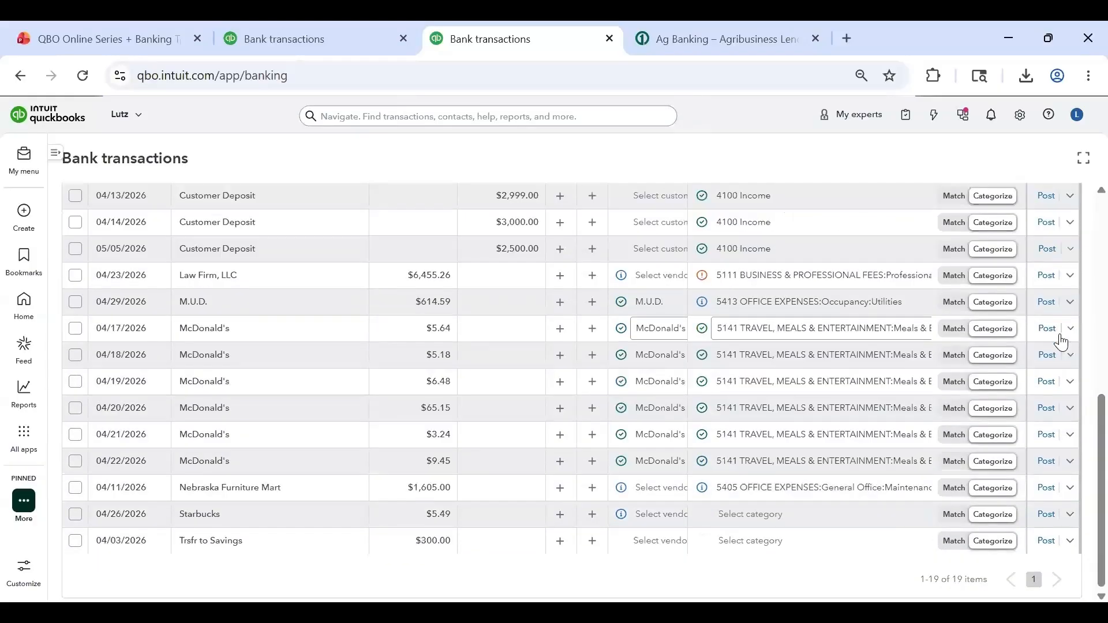
scroll(217, 388, up, 7)
scroll(211, 387, up, 1)
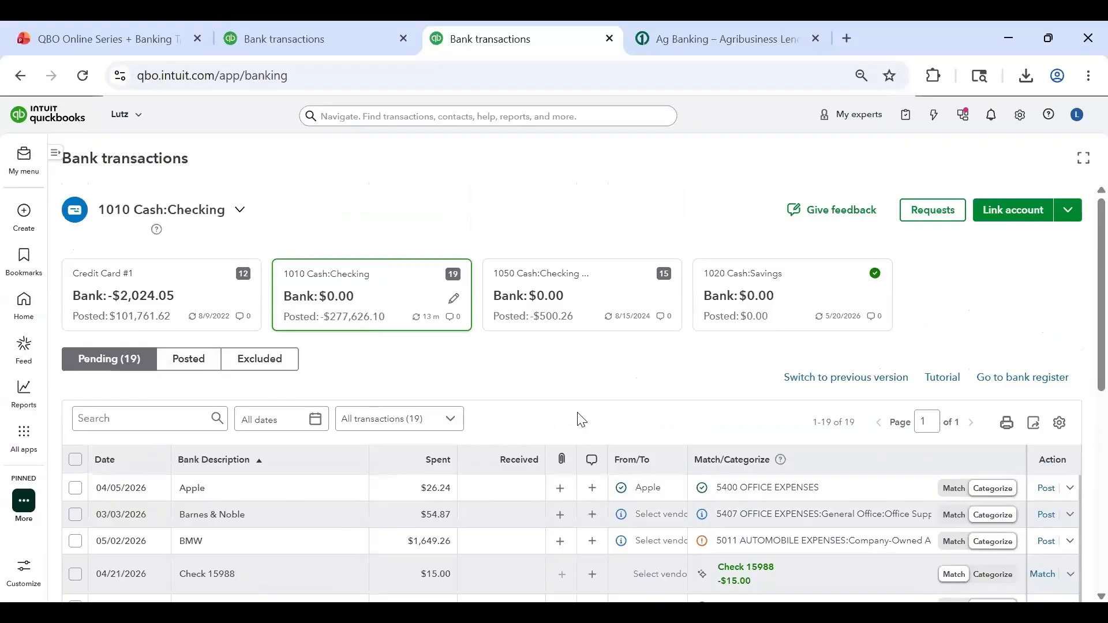
scroll(373, 445, down, 5)
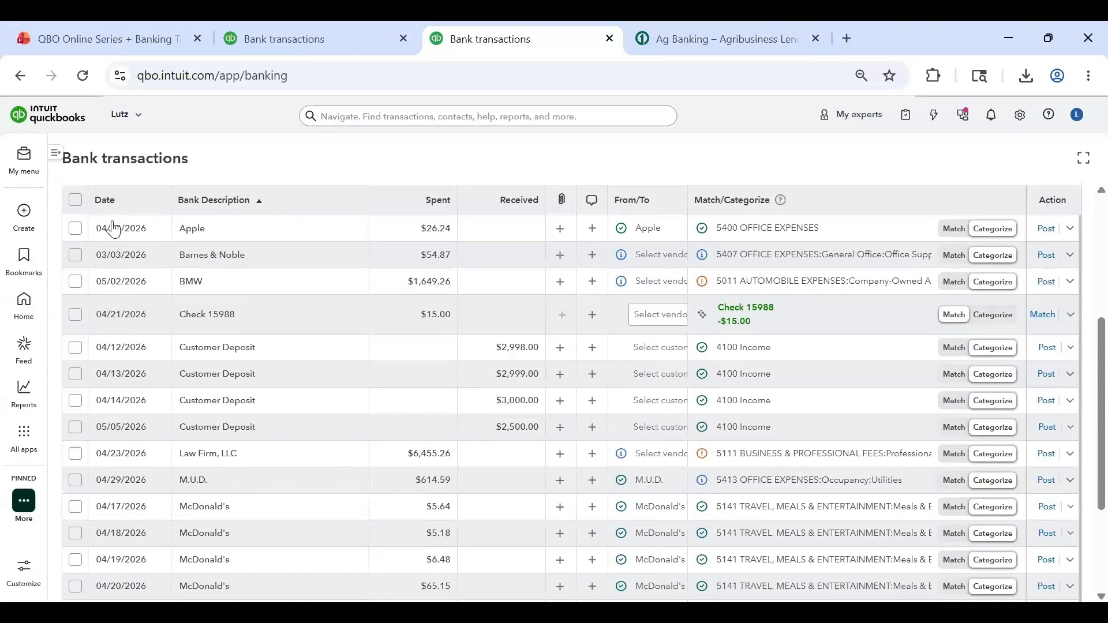
scroll(135, 525, up, 3)
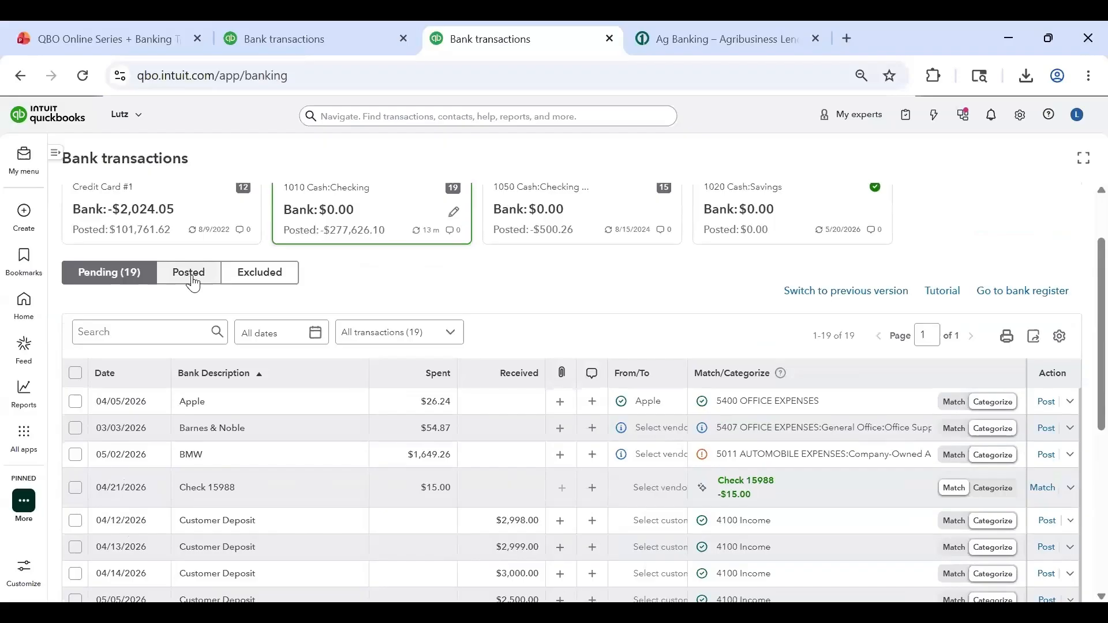
Look through the posted transactions of the checking account and open its excluded transactions
click(192, 277)
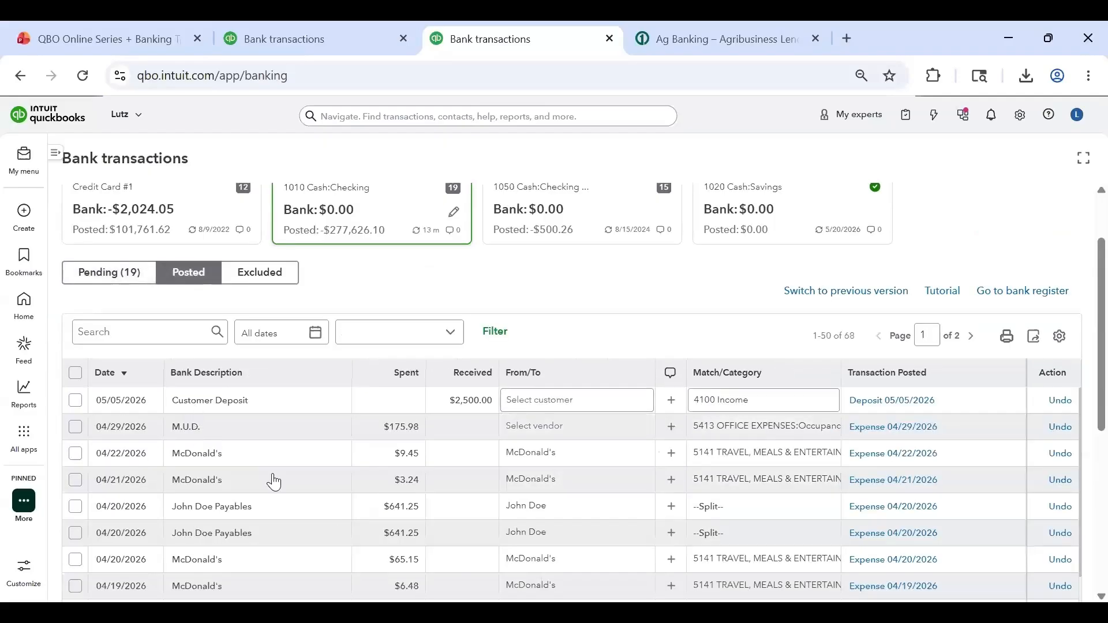
scroll(345, 526, down, 10)
scroll(1083, 373, down, 3)
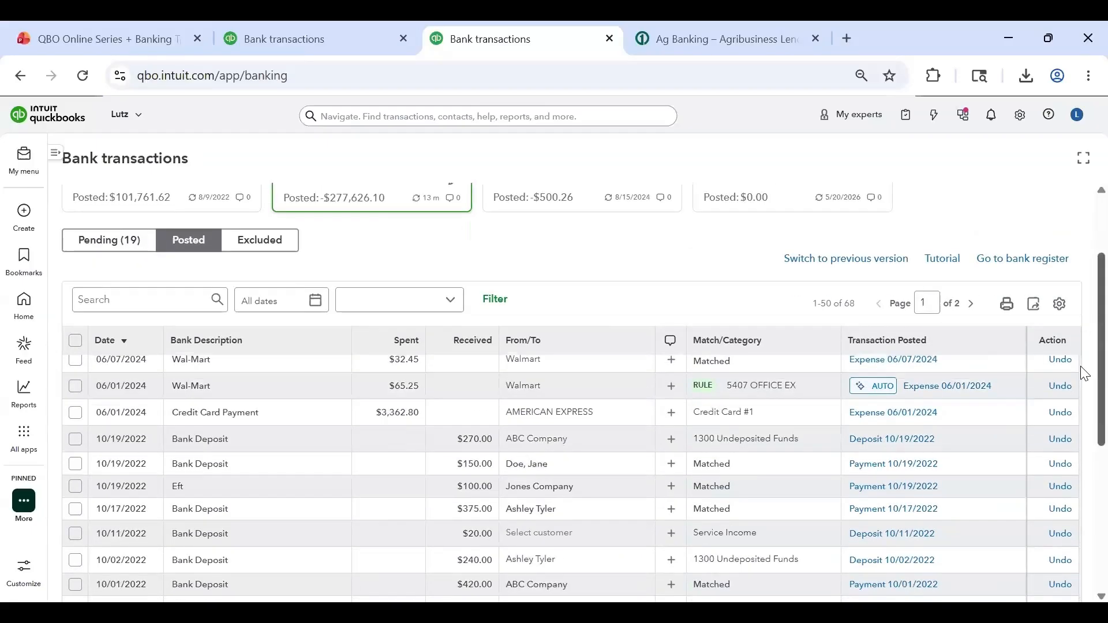
scroll(1081, 321, up, 3)
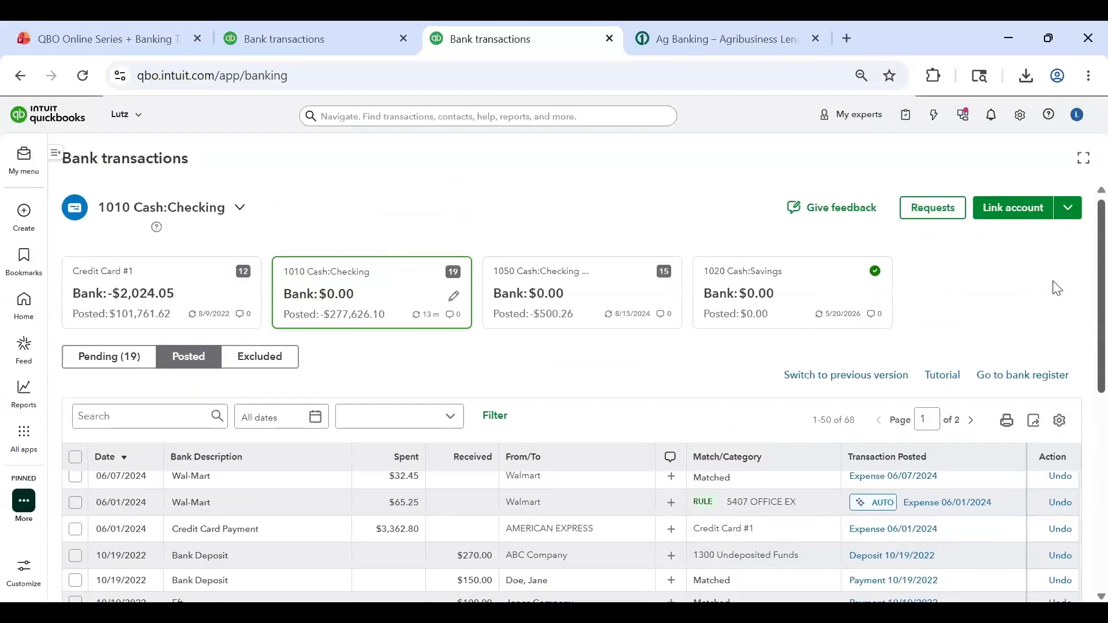
click(247, 361)
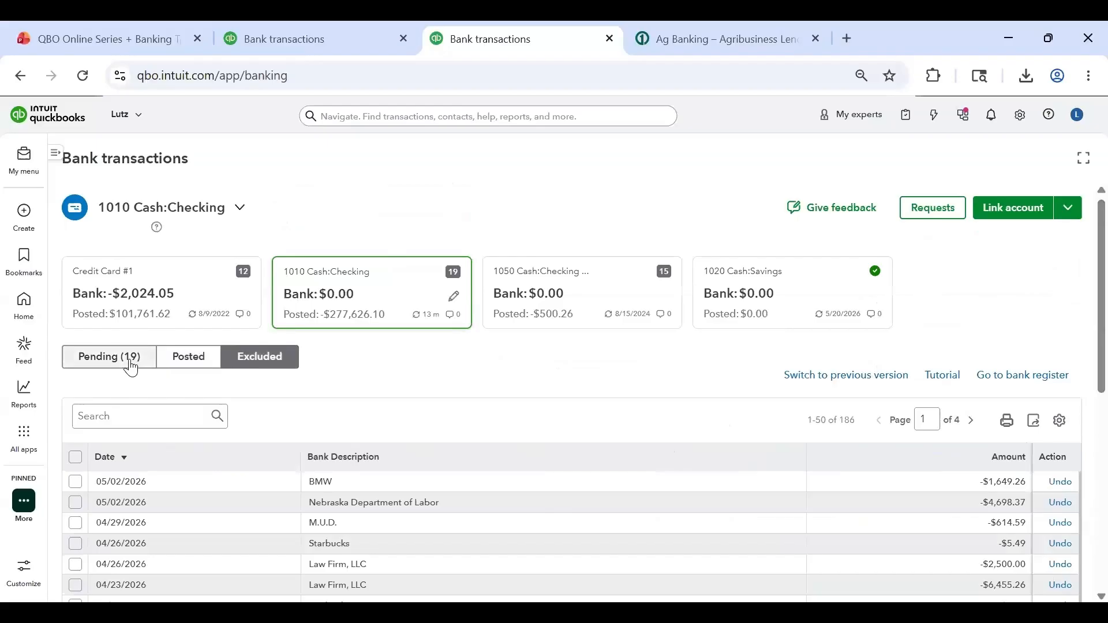
Show the pending transactions of the 1010 Cash:Checking account and look through the list
click(132, 367)
scroll(563, 348, down, 4)
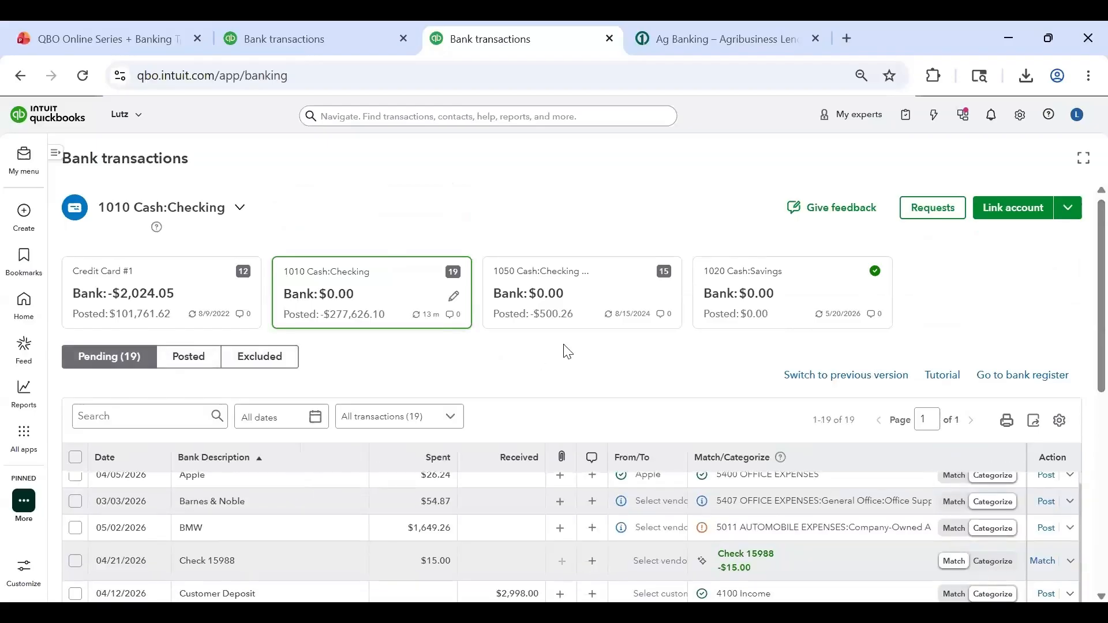
scroll(583, 332, down, 2)
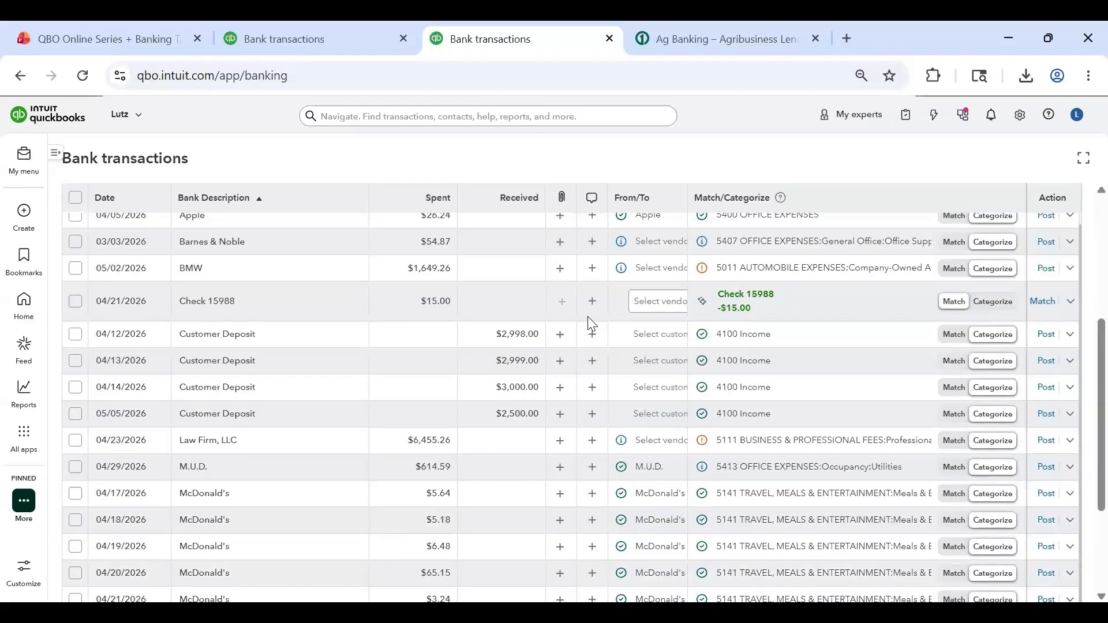
scroll(555, 264, up, 3)
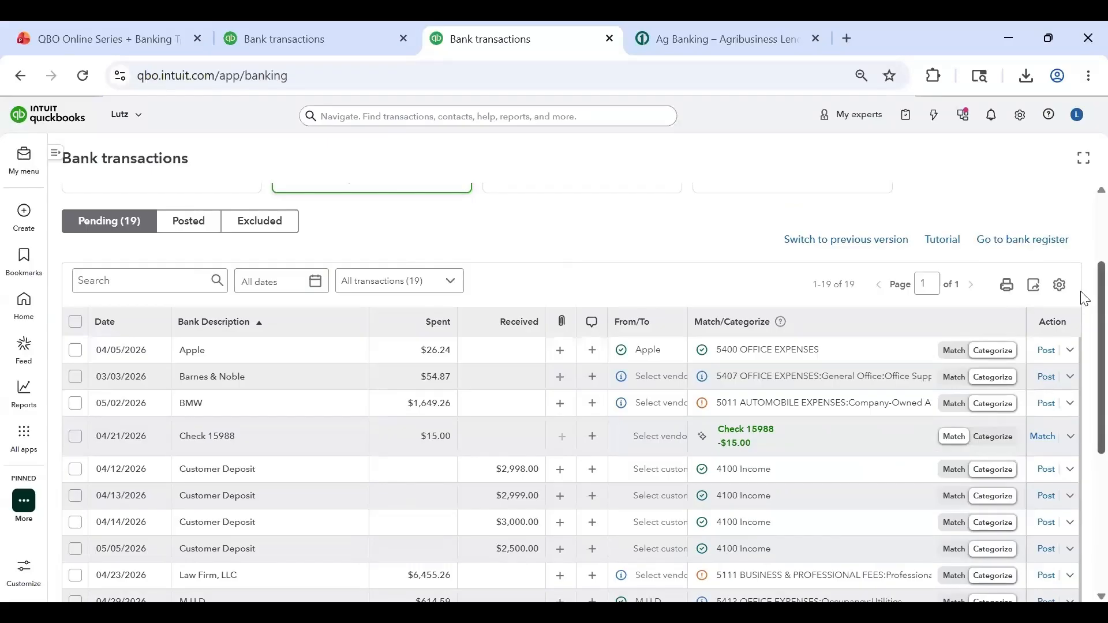
scroll(1084, 345, down, 2)
scroll(1083, 345, down, 2)
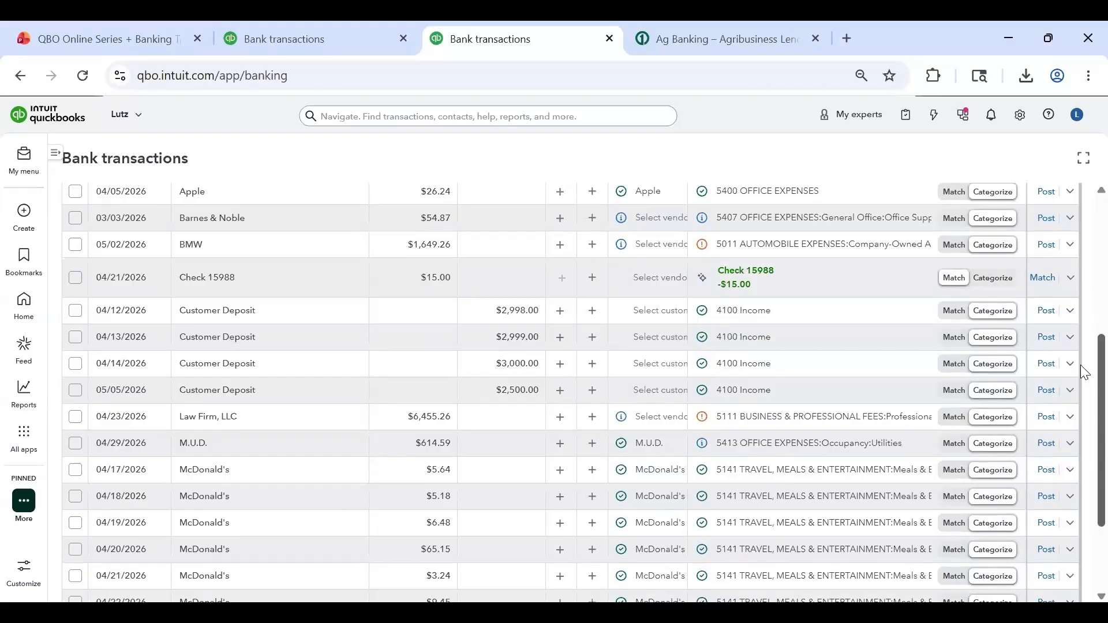
scroll(1083, 355, up, 1)
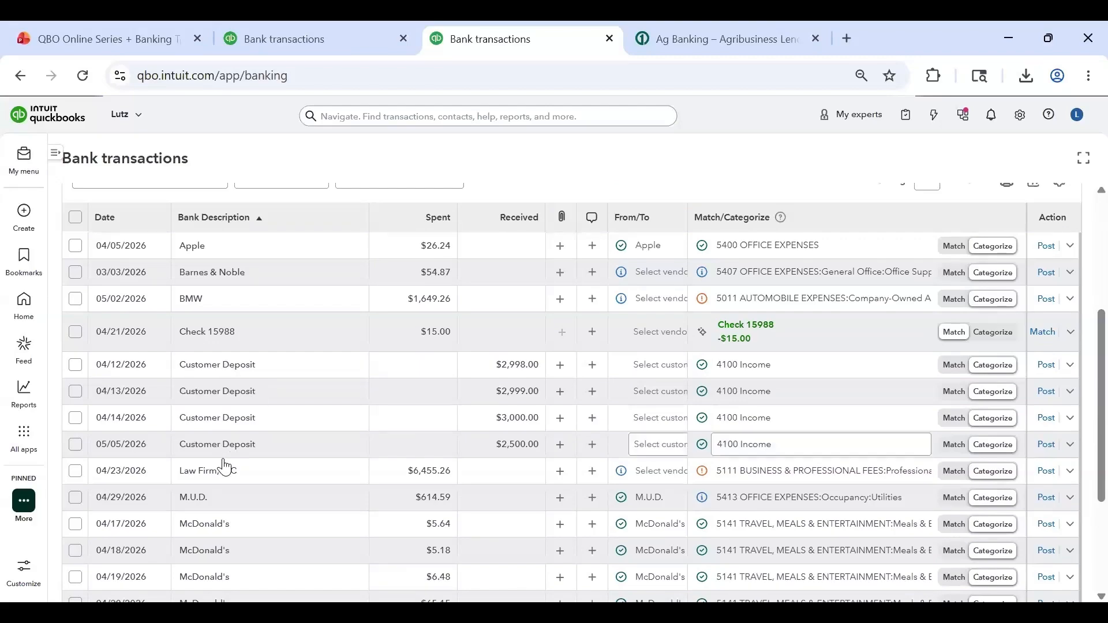
Select the Customer Deposit transactions dated 05/05/2026, 04/13/2026 and 04/12/2026
click(75, 445)
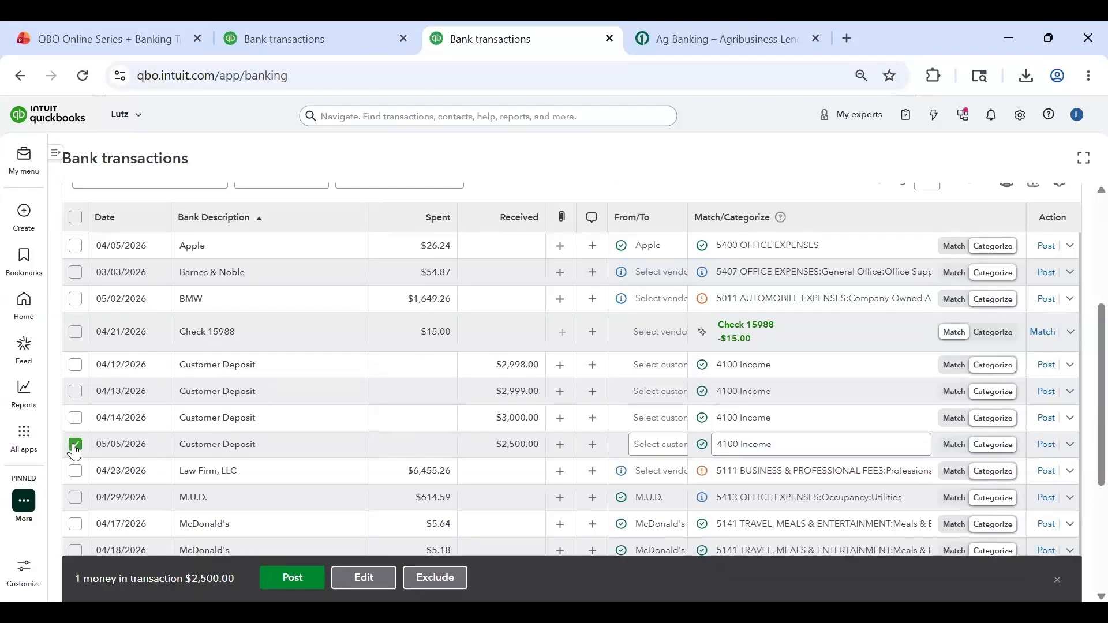
click(74, 447)
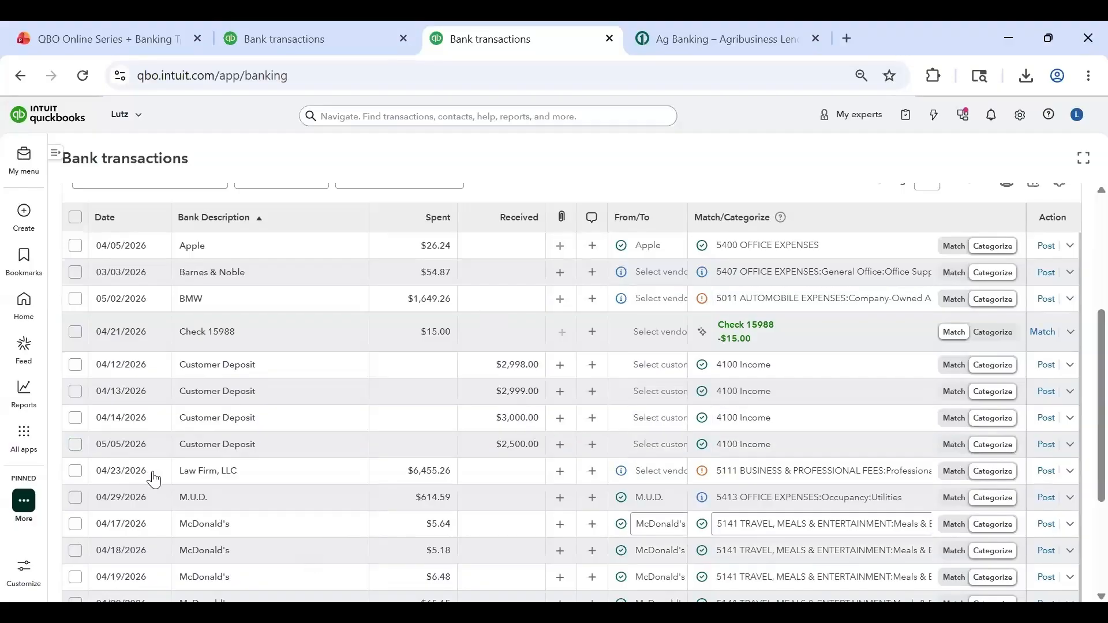
click(76, 445)
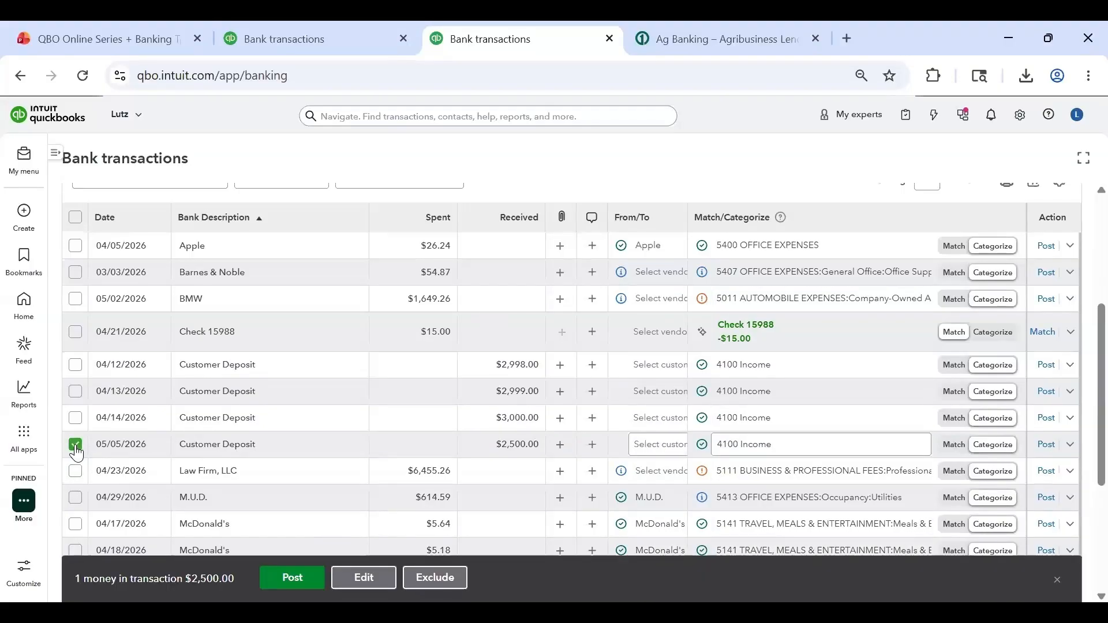
click(76, 392)
click(76, 365)
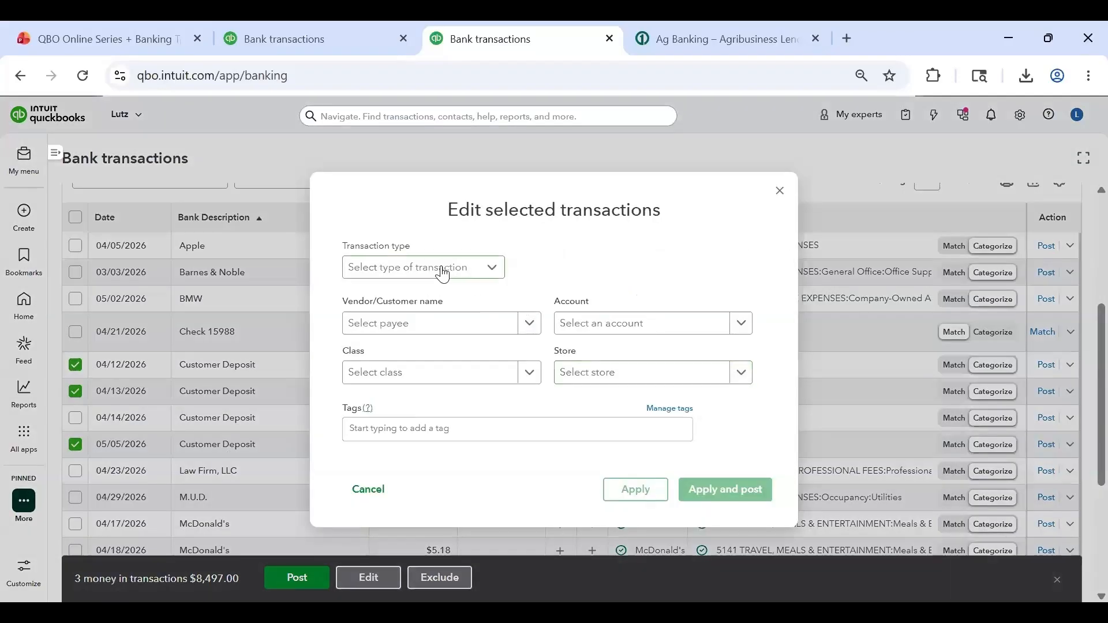
Bulk edit the selected deposits with transaction type Deposit and account 4100 Income, applying and posting them
click(440, 267)
click(425, 297)
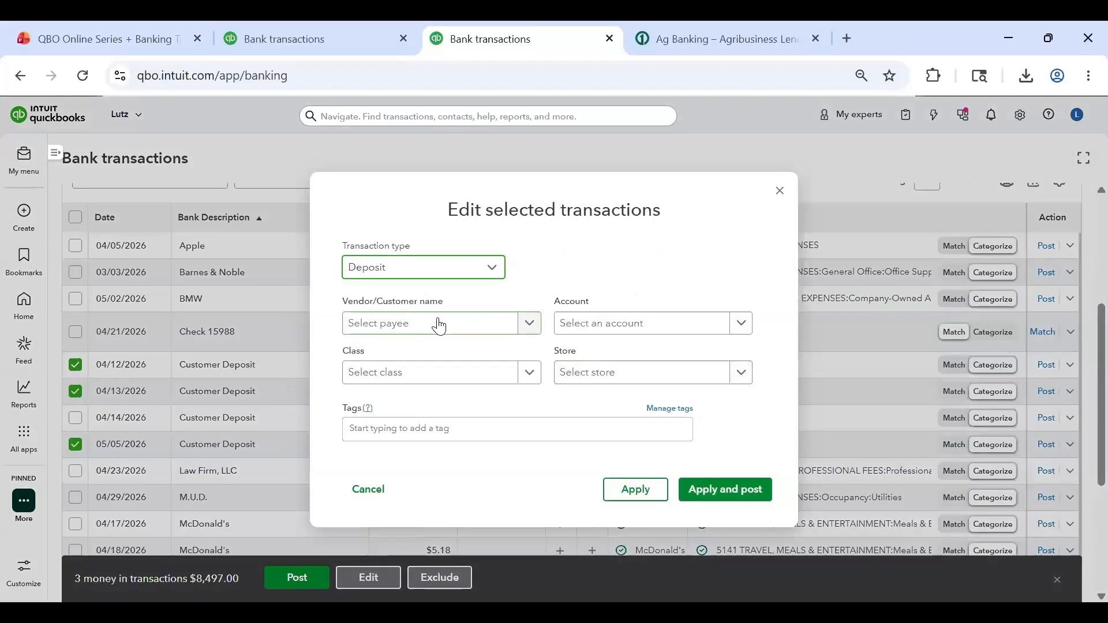
click(412, 330)
click(401, 326)
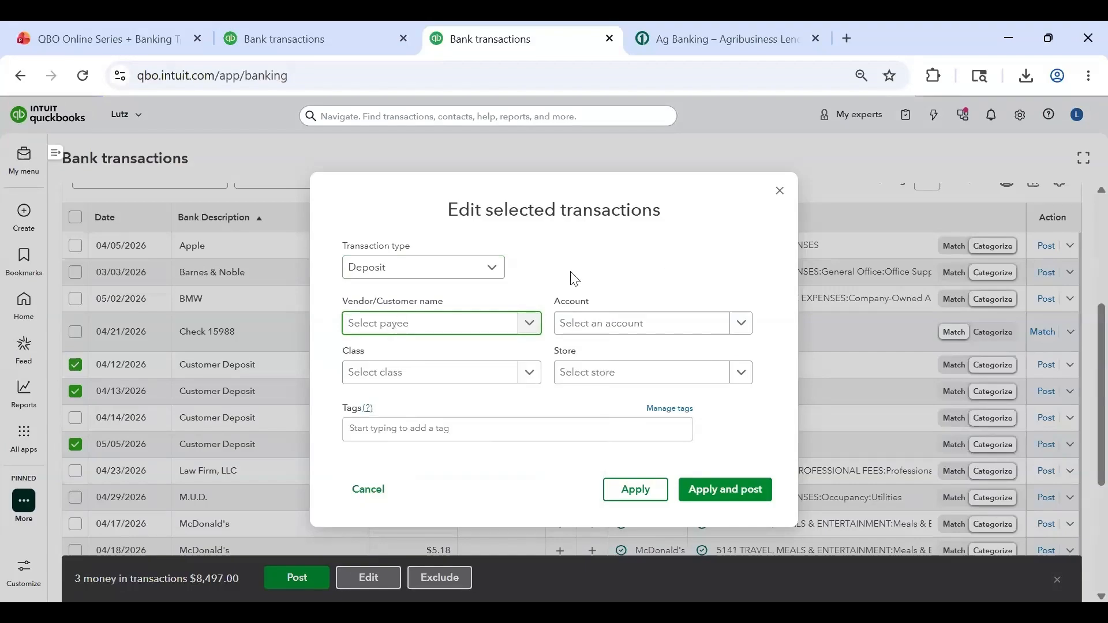
click(602, 328)
text(income)
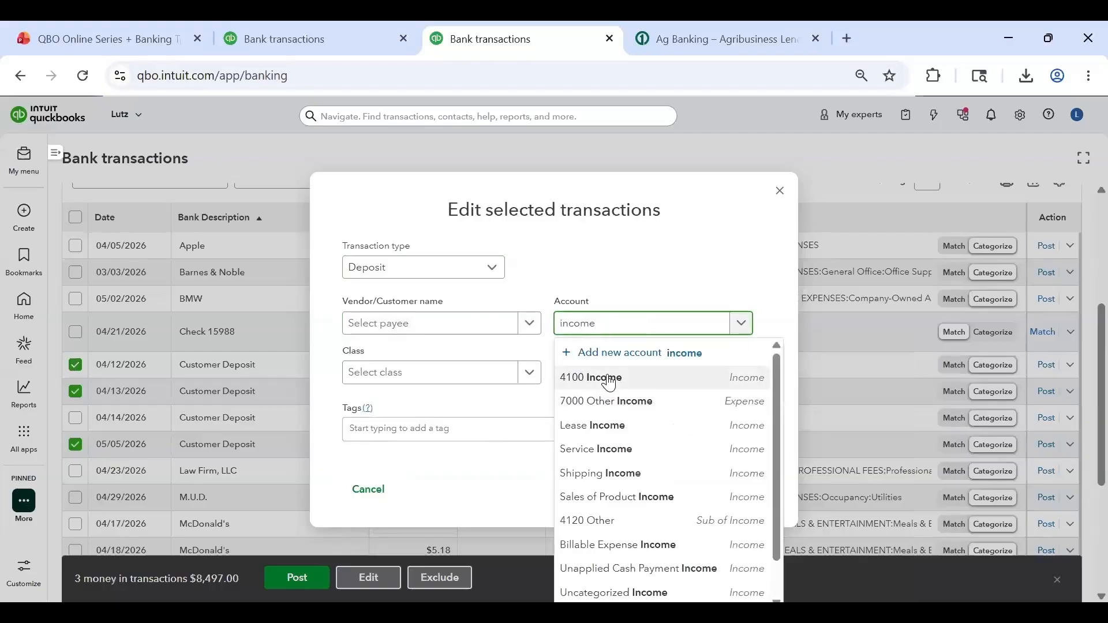
click(609, 379)
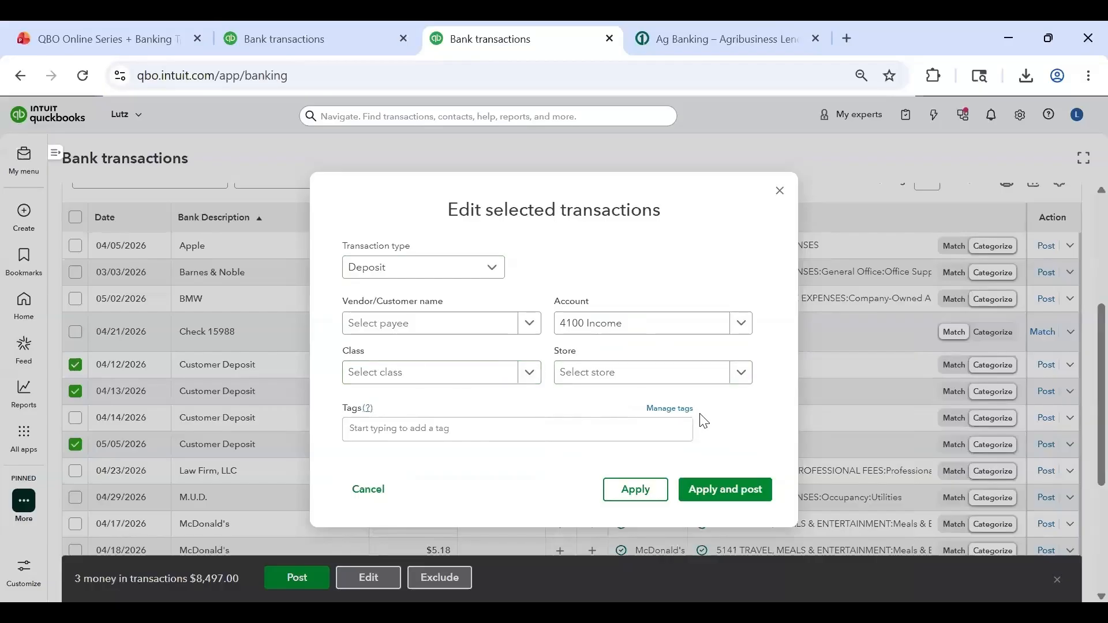
click(718, 502)
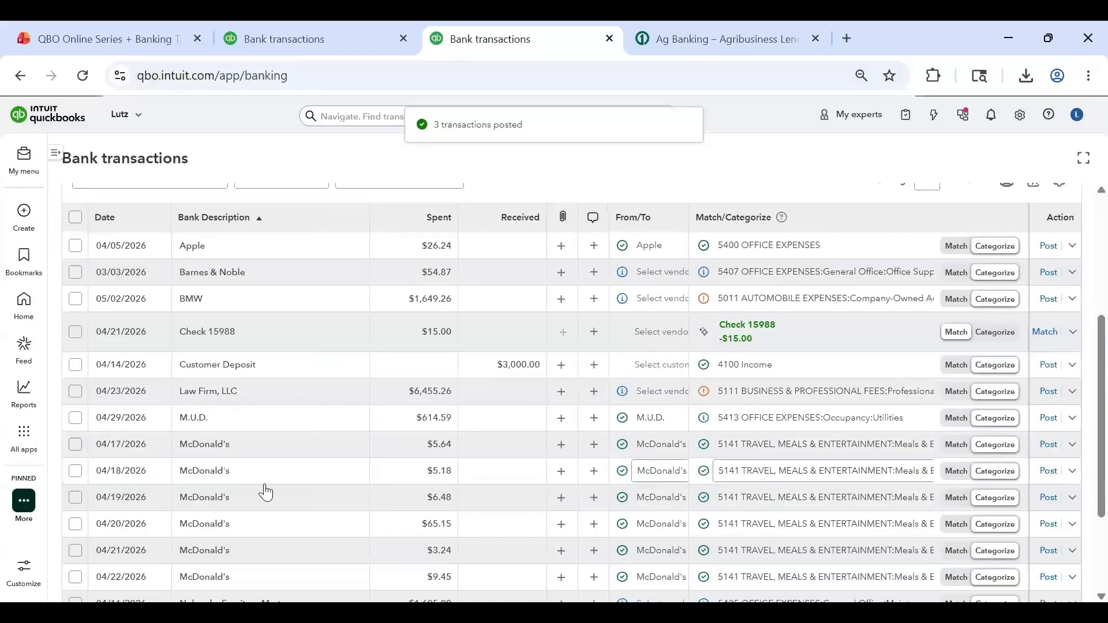
Expand the pending McDonald's transaction dated 04/17/2026 and set its account to 5141 Meals & Entertainment
scroll(340, 427, up, 5)
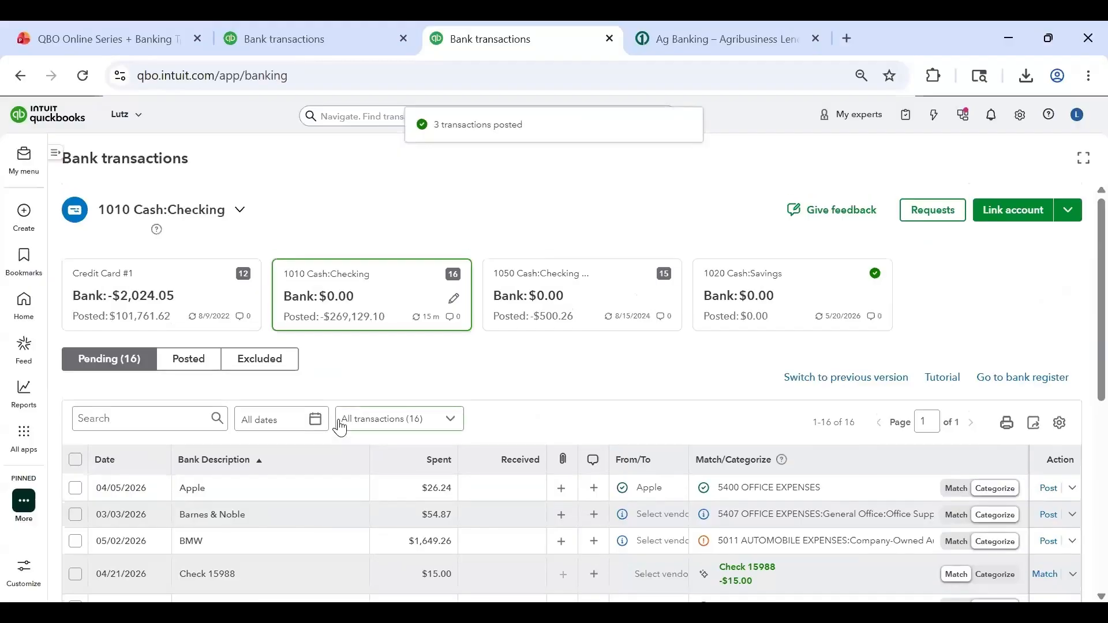
scroll(340, 427, down, 3)
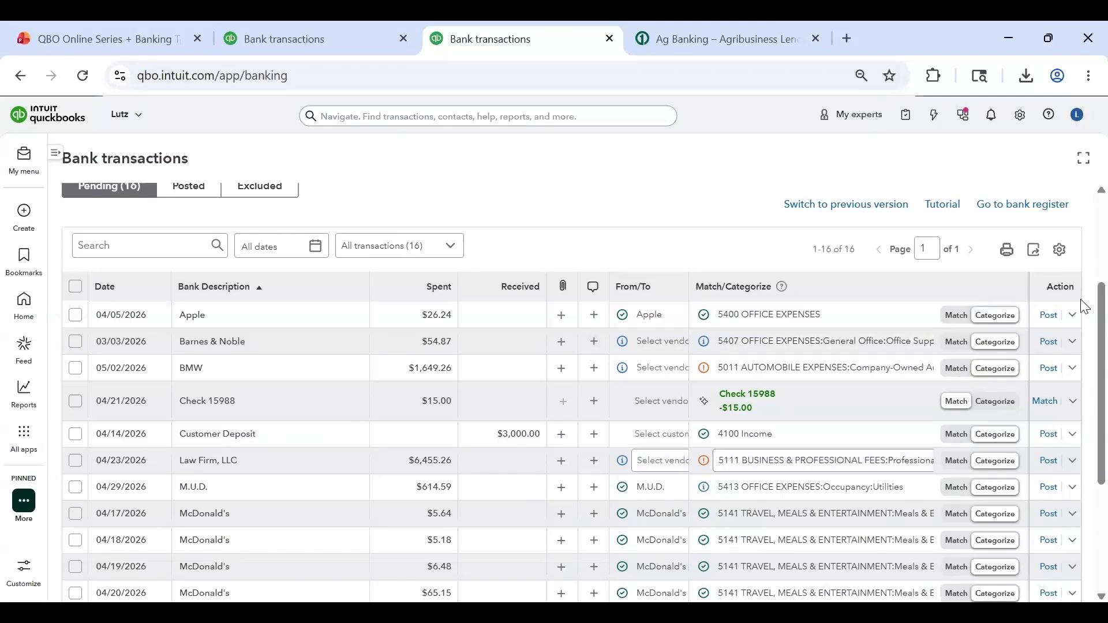
scroll(231, 375, down, 3)
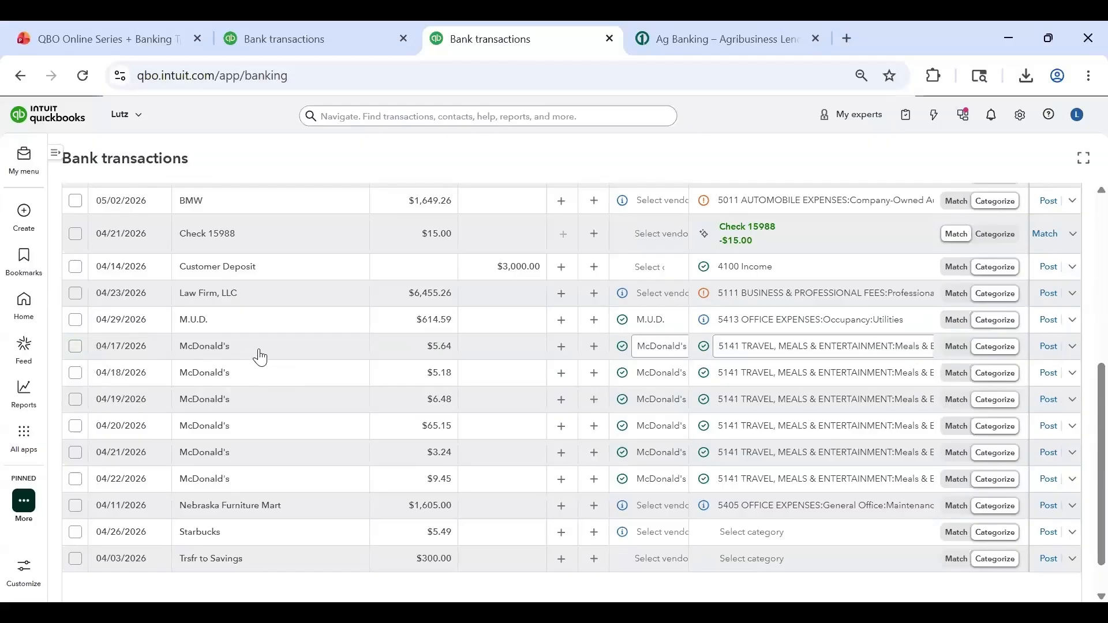
scroll(254, 362, up, 5)
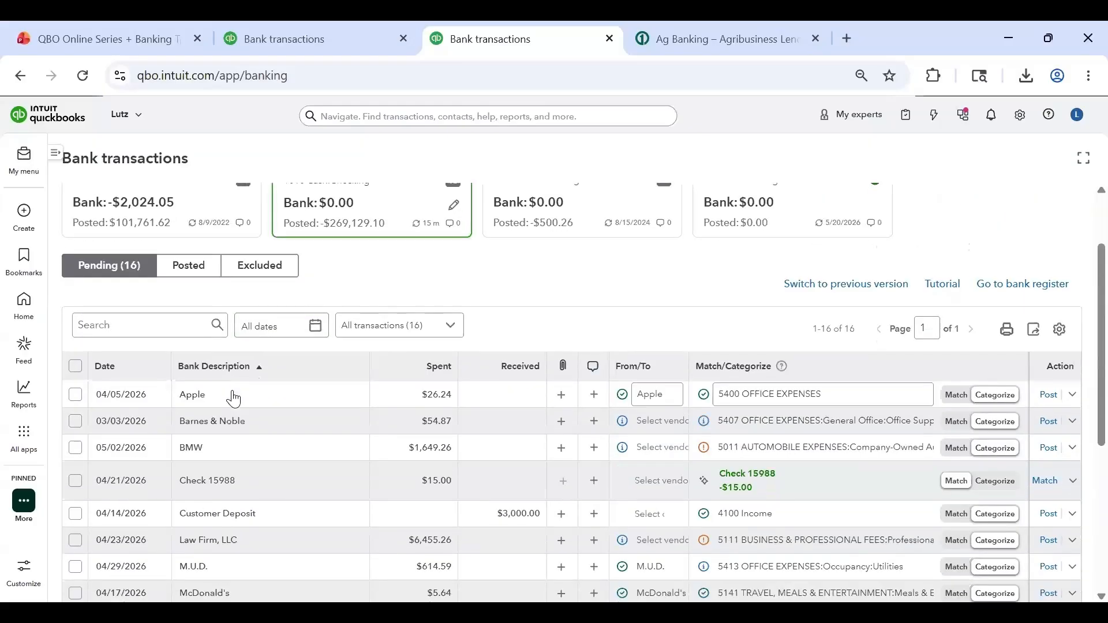
scroll(231, 396, down, 5)
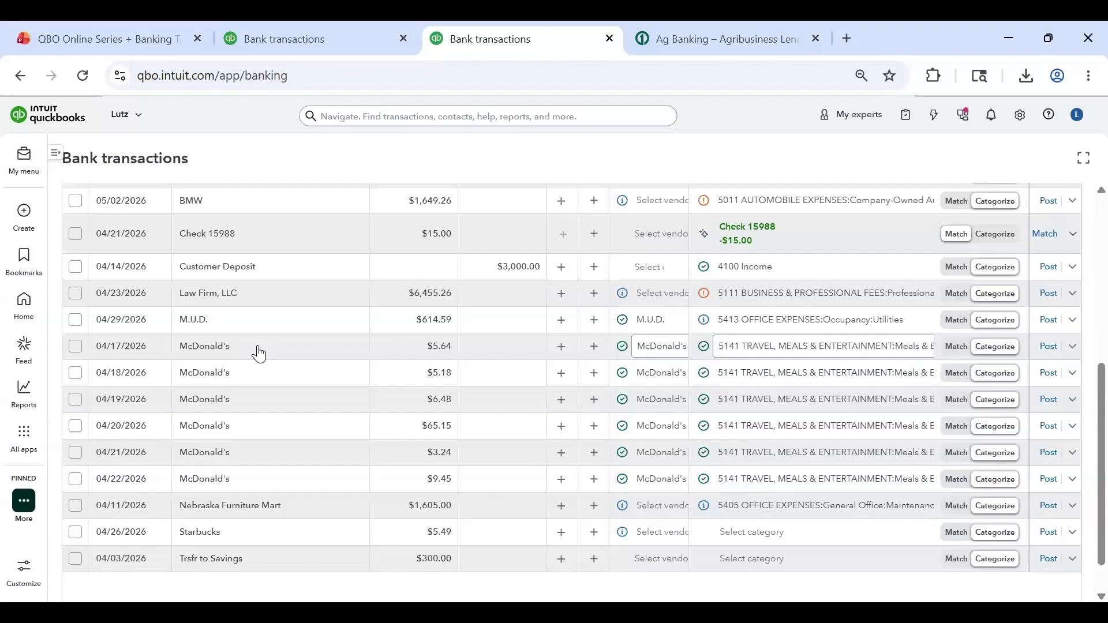
click(231, 349)
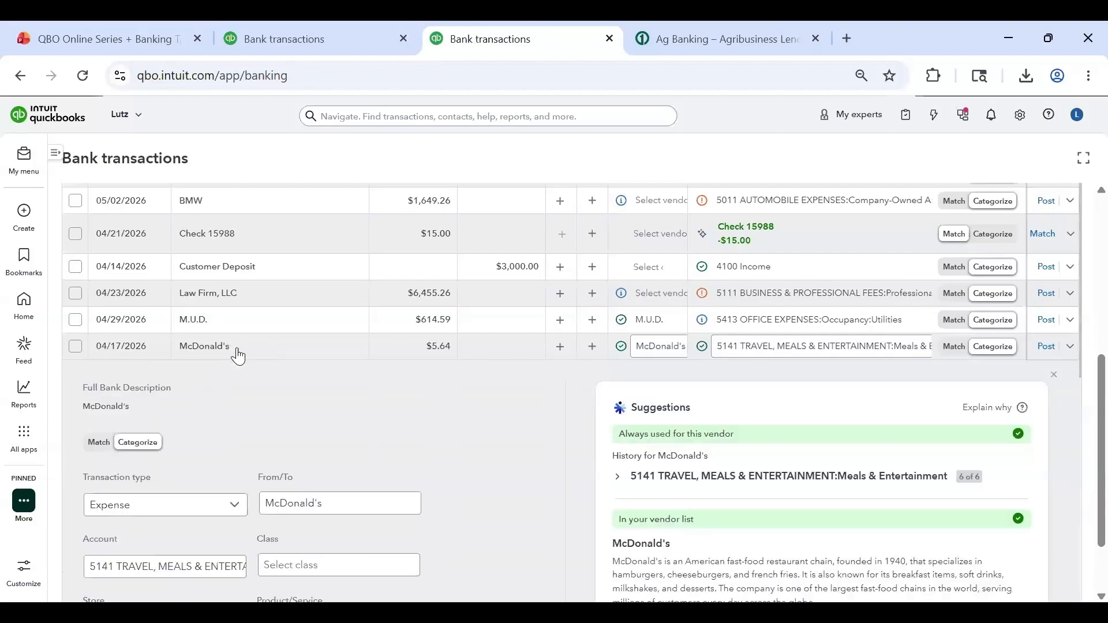
scroll(422, 418, down, 3)
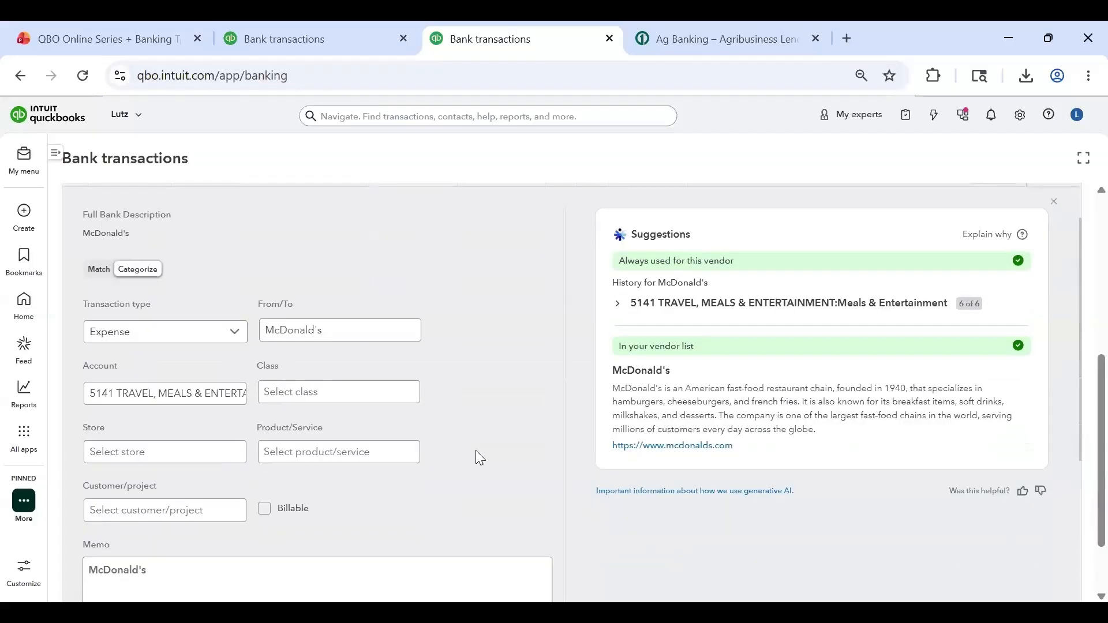
scroll(477, 455, down, 1)
scroll(375, 427, up, 1)
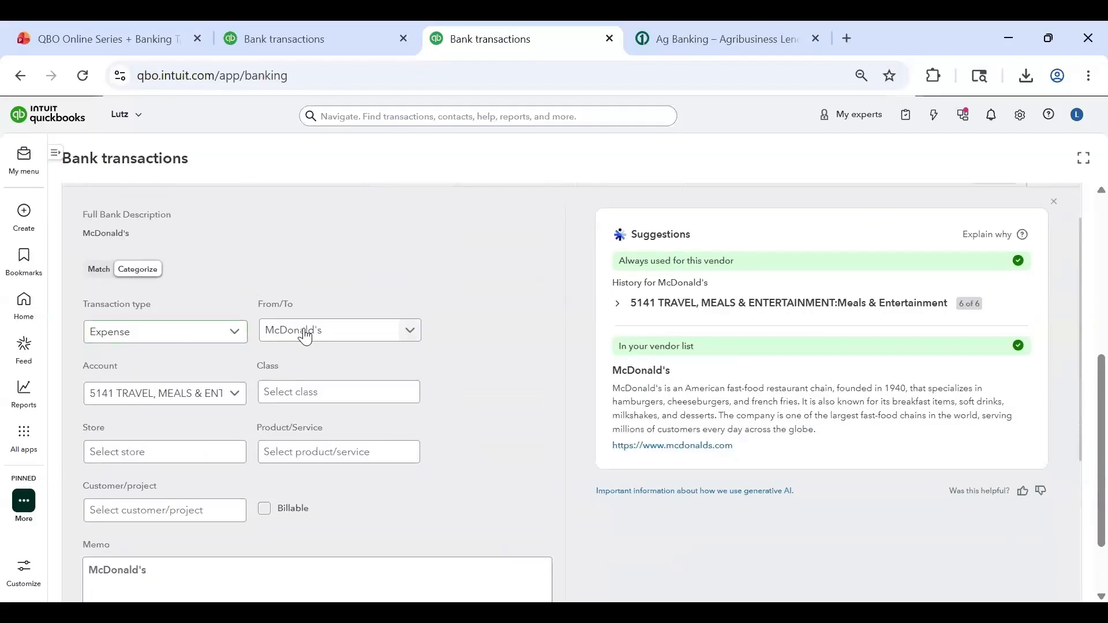
click(171, 405)
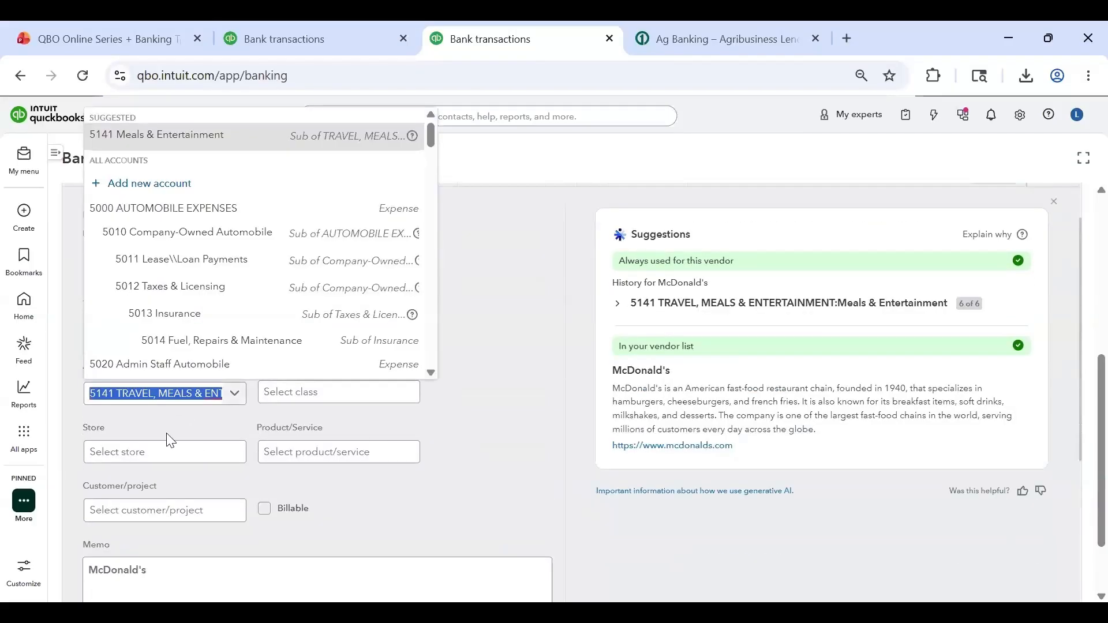
text(meals)
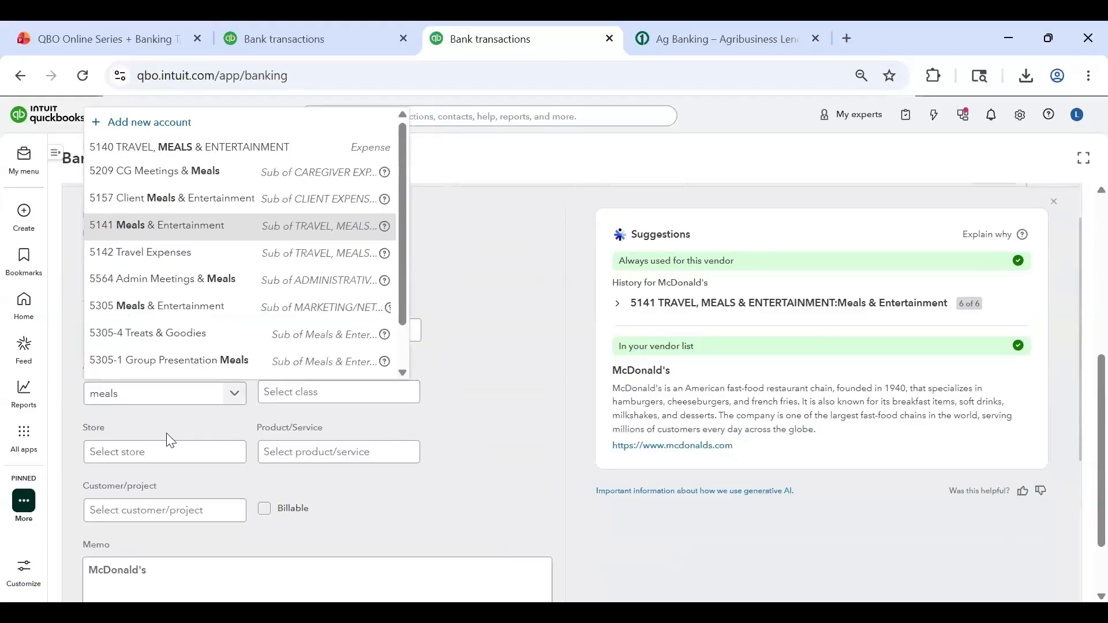
click(186, 228)
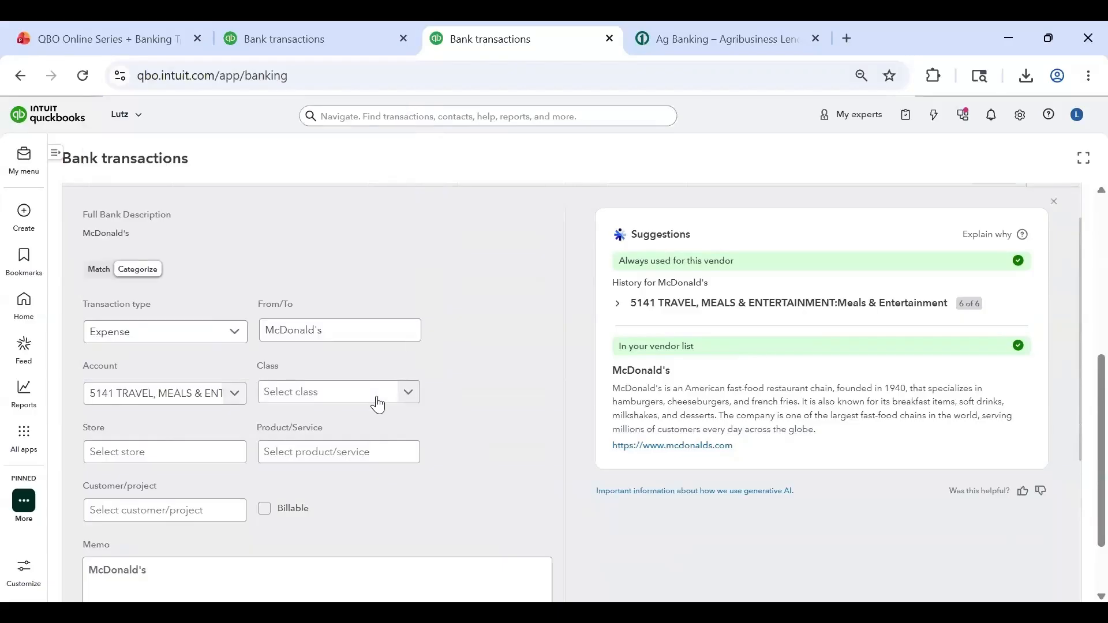
Start a bank rule from the expanded McDonald's transaction and name it McDonalds
scroll(514, 407, down, 4)
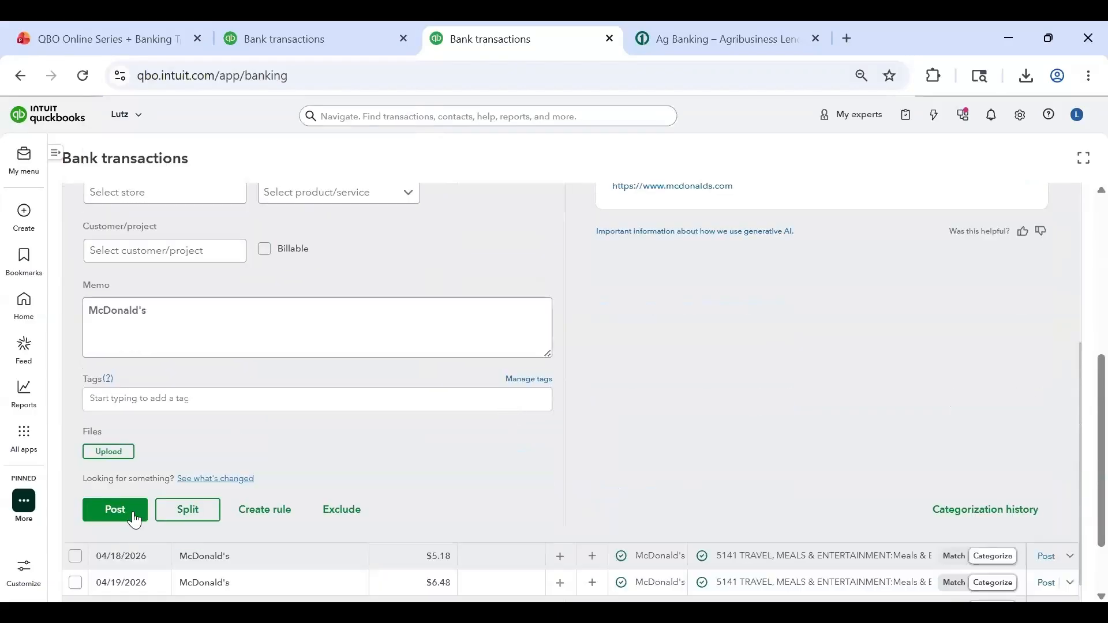
click(266, 509)
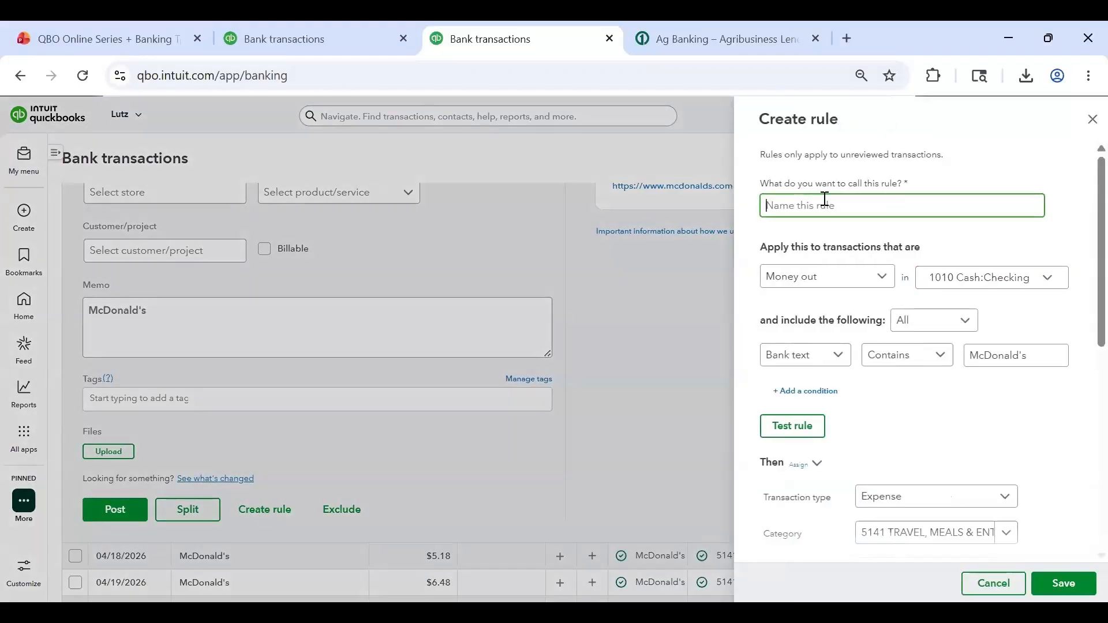
text(McDonalds)
key(Tab)
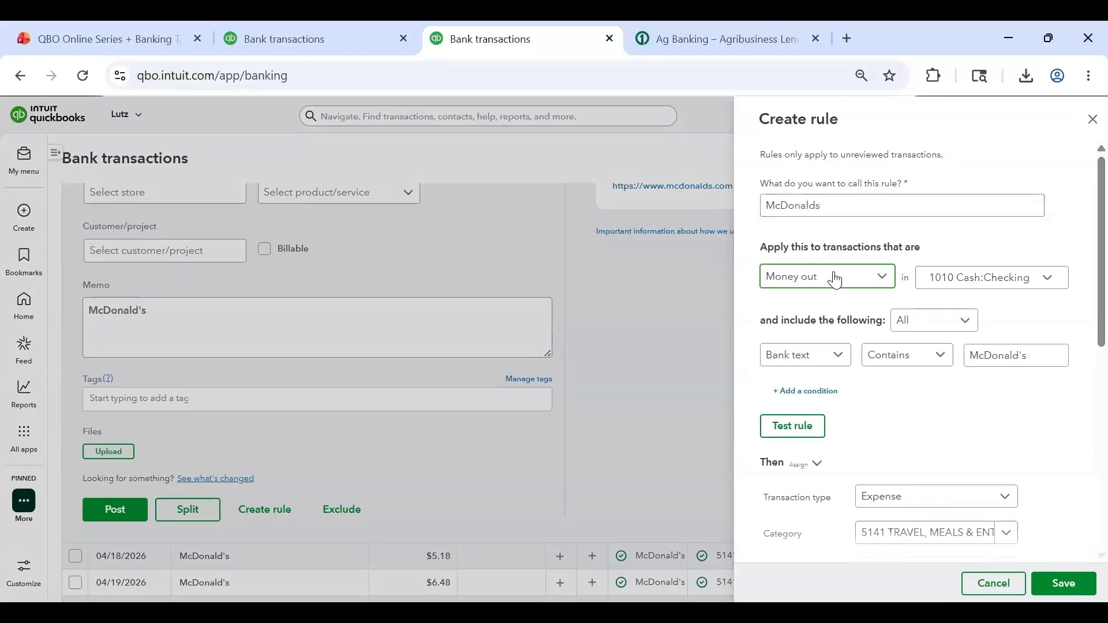
Check the rule's bank account choices and bank text condition, and test the rule against the pending transactions
click(969, 285)
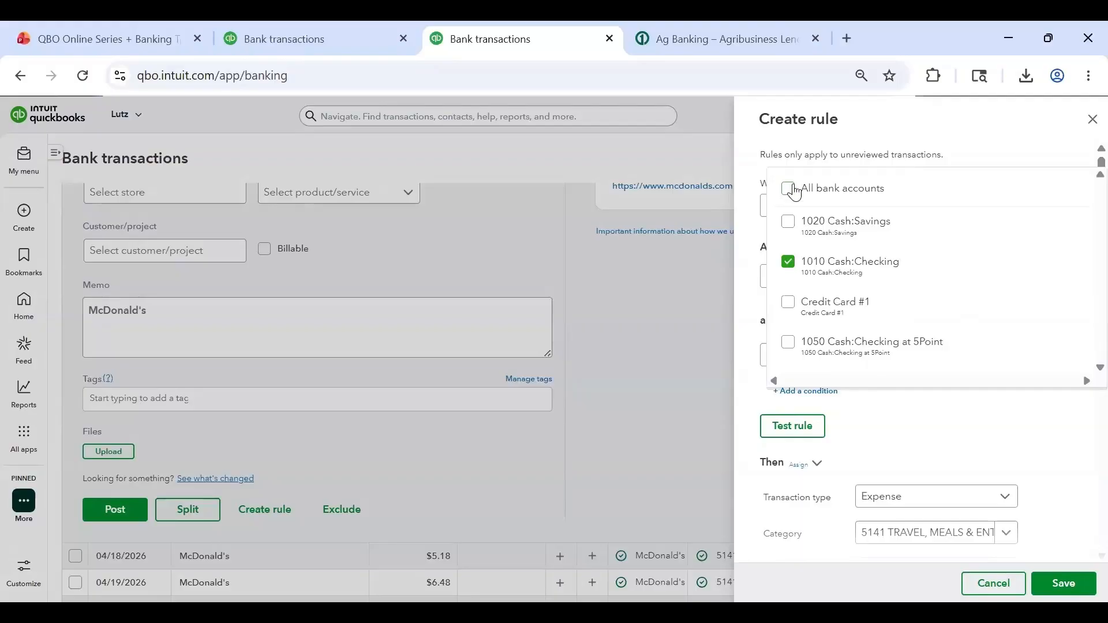
click(990, 431)
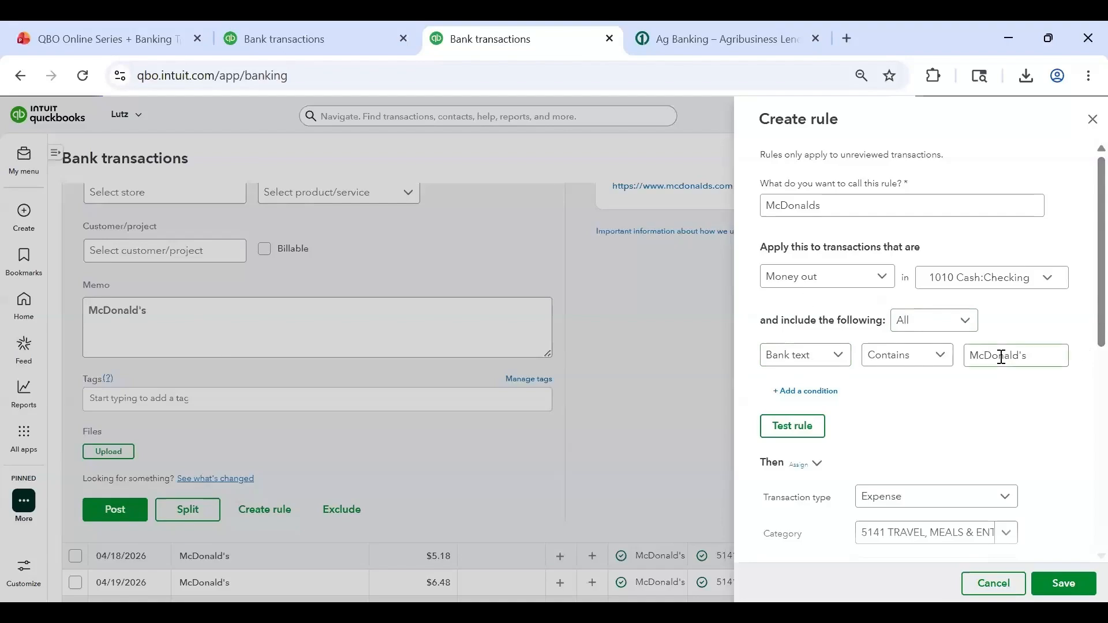
click(1043, 353)
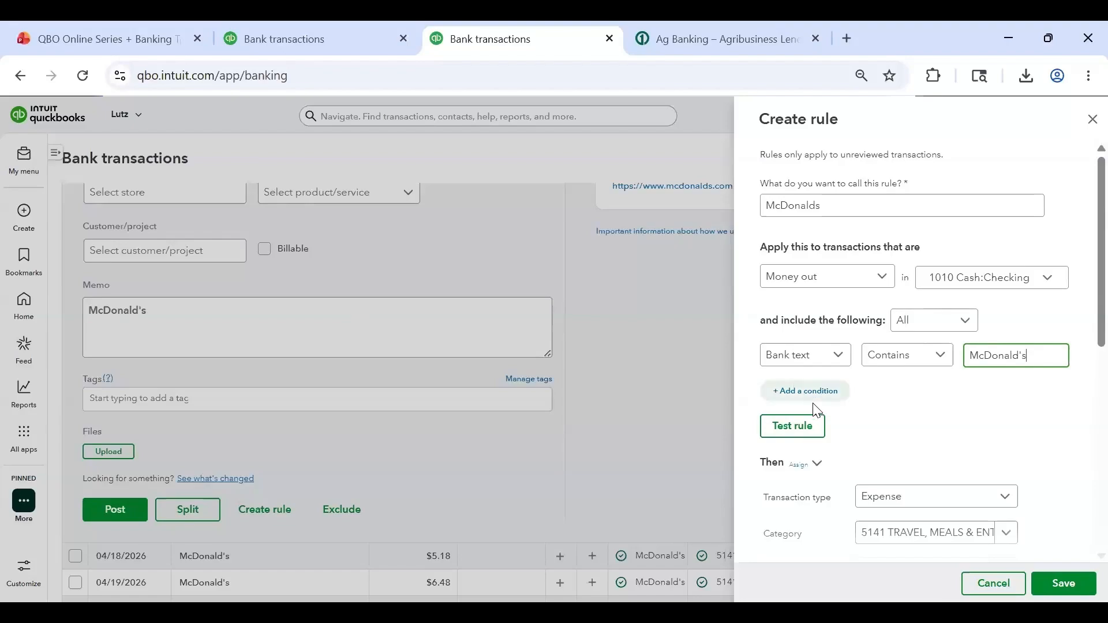
click(806, 428)
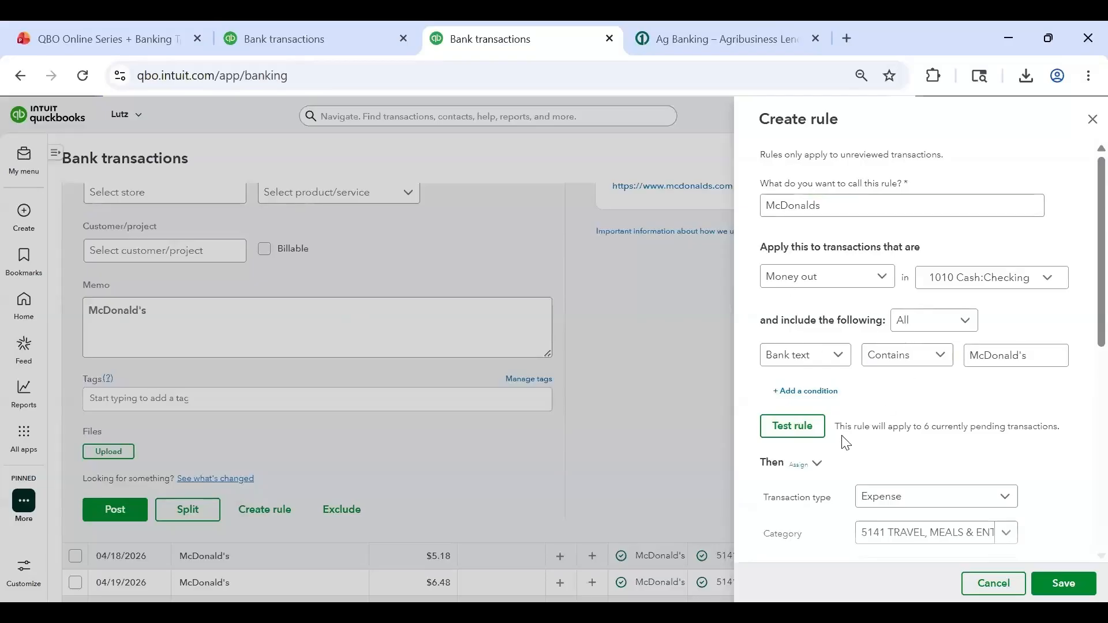
drag(834, 427, 1082, 444)
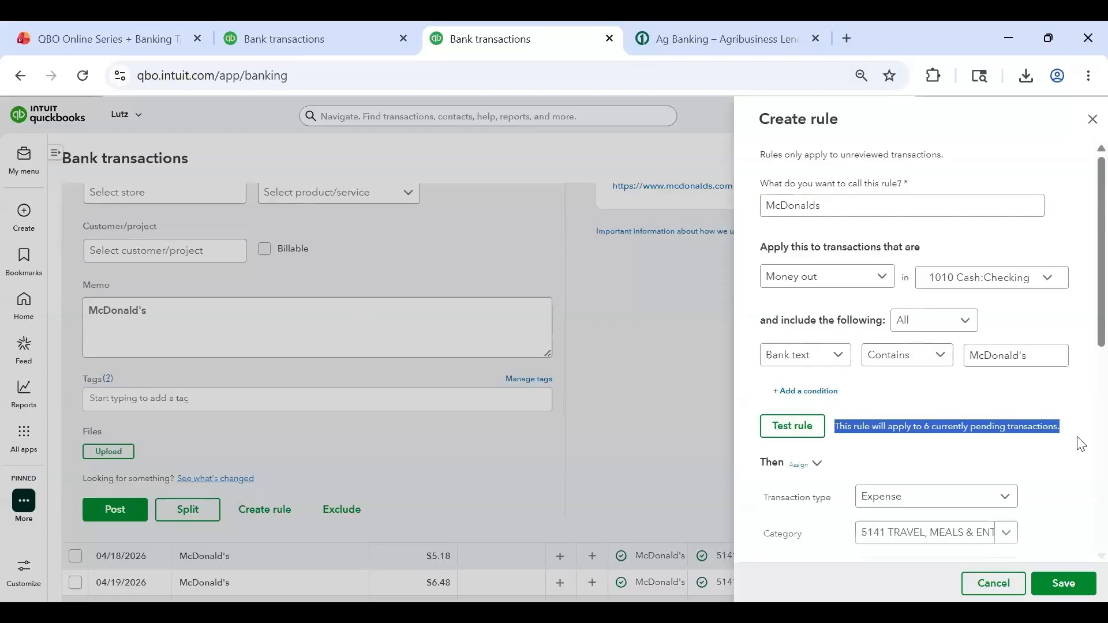
click(965, 428)
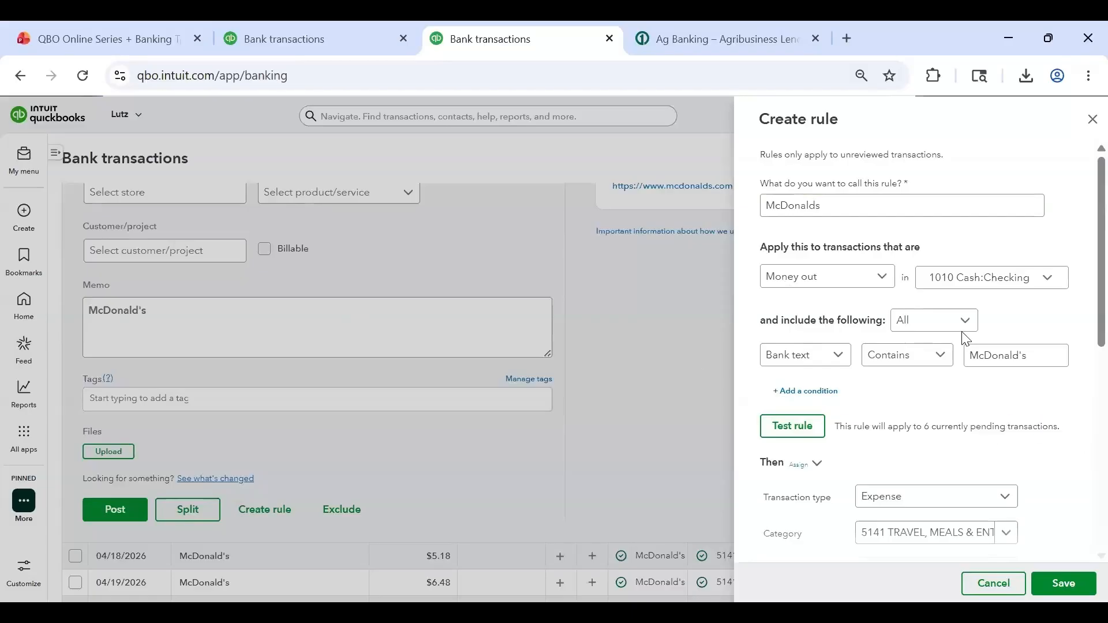
scroll(931, 362, down, 3)
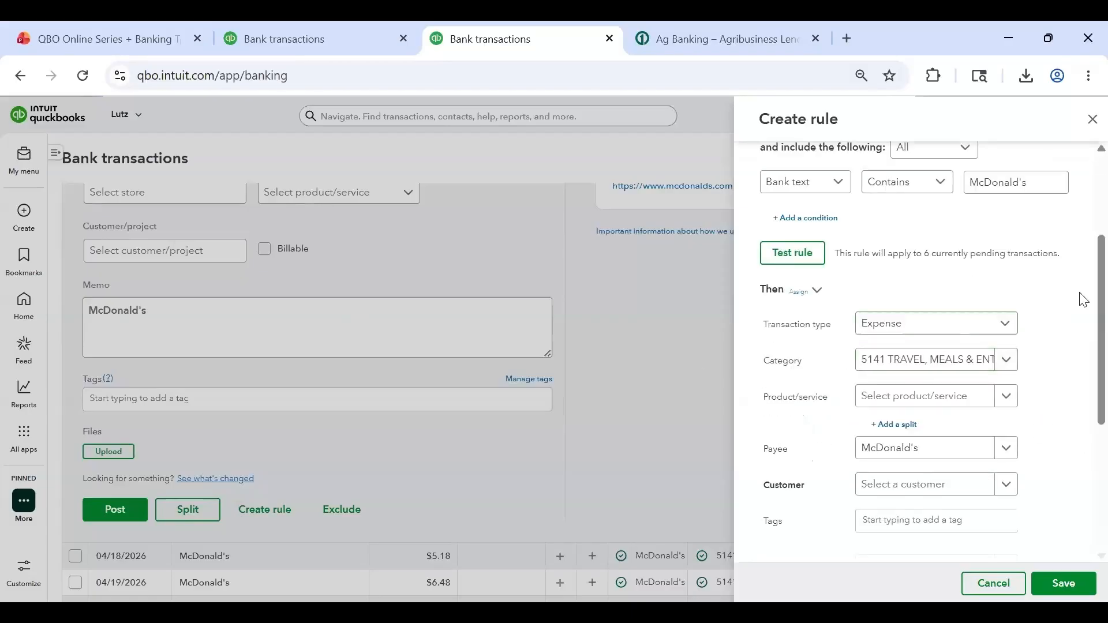
Look through the rule's assignment settings and select 5141 Meals & Entertainment as its category
scroll(1083, 299, down, 3)
scroll(1083, 300, up, 3)
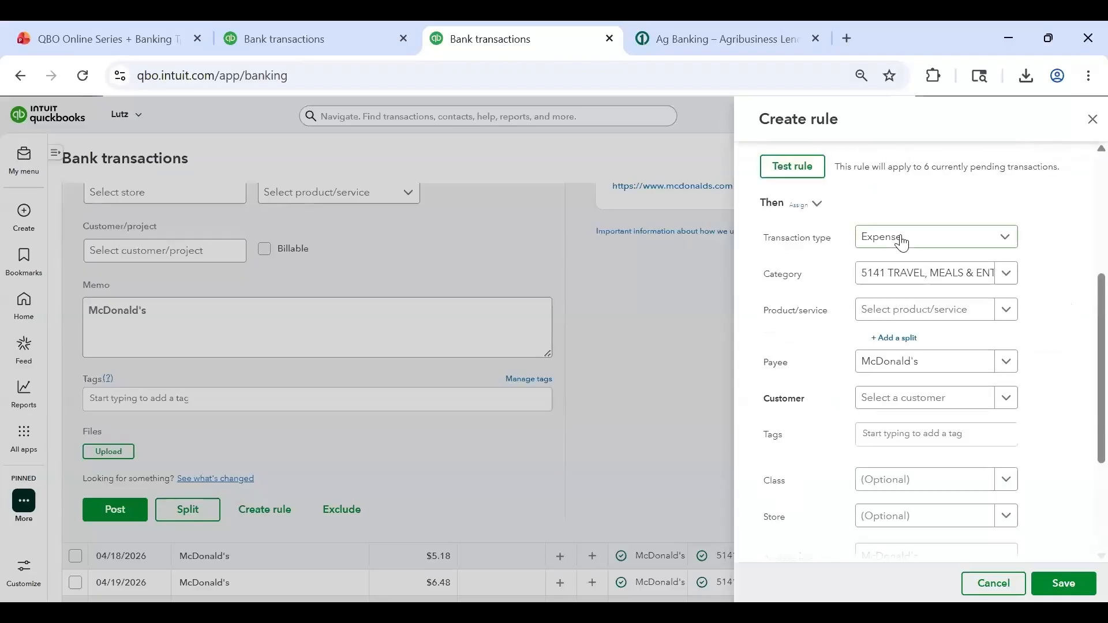
click(943, 277)
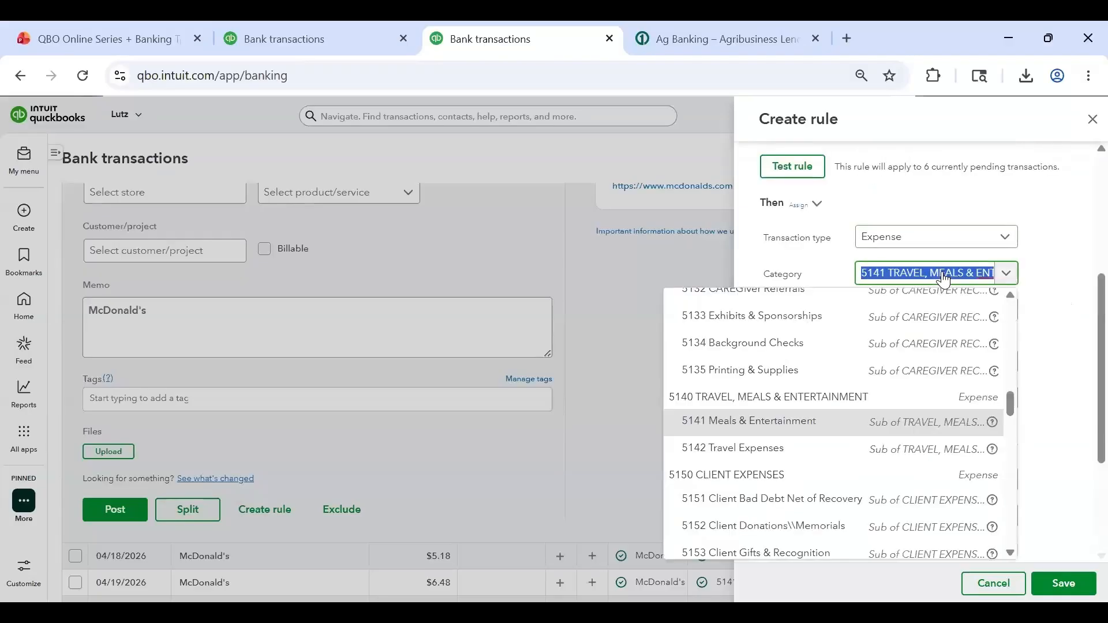
click(883, 423)
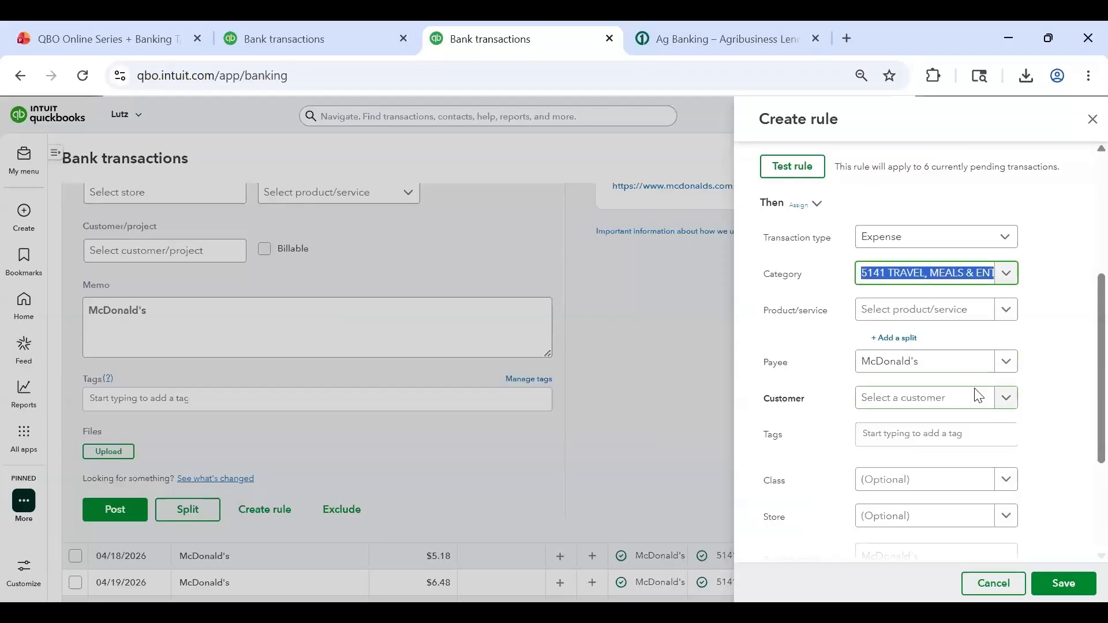
Check the rule's payee, replacement bank memo and auto-add settings, and save the McDonalds rule with auto-add off
scroll(902, 361, down, 2)
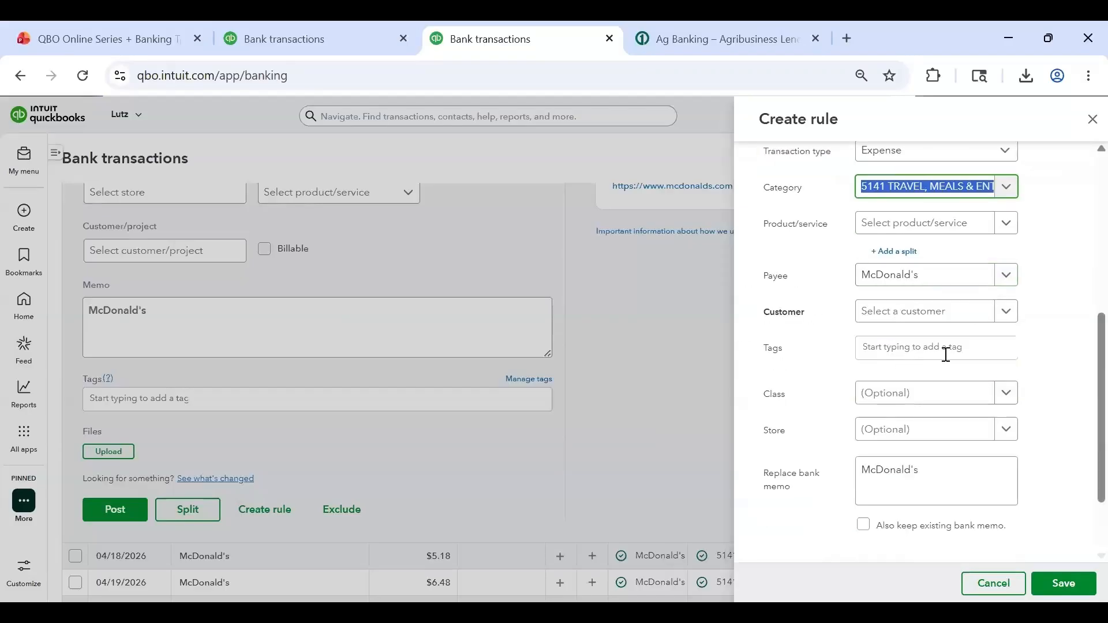
click(930, 465)
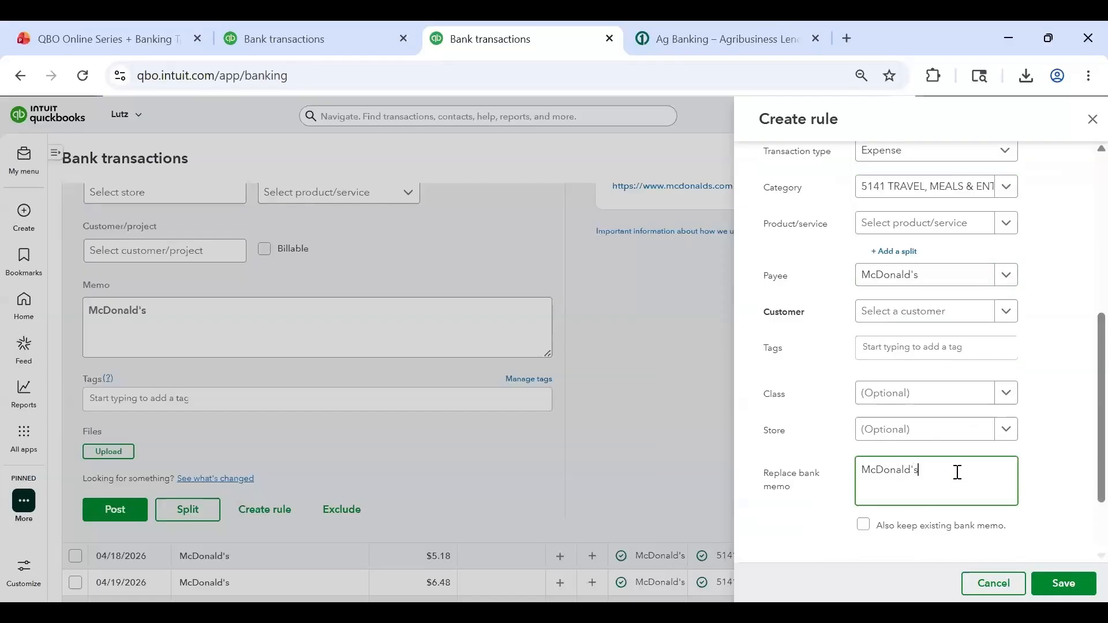
scroll(952, 476, down, 2)
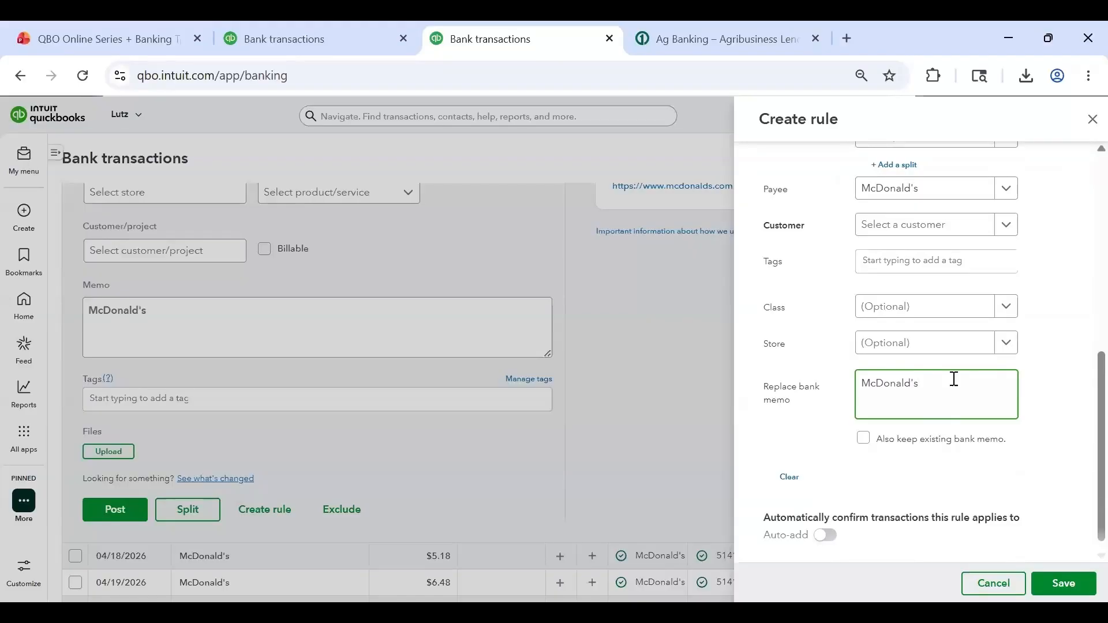
drag(1101, 379, 1100, 432)
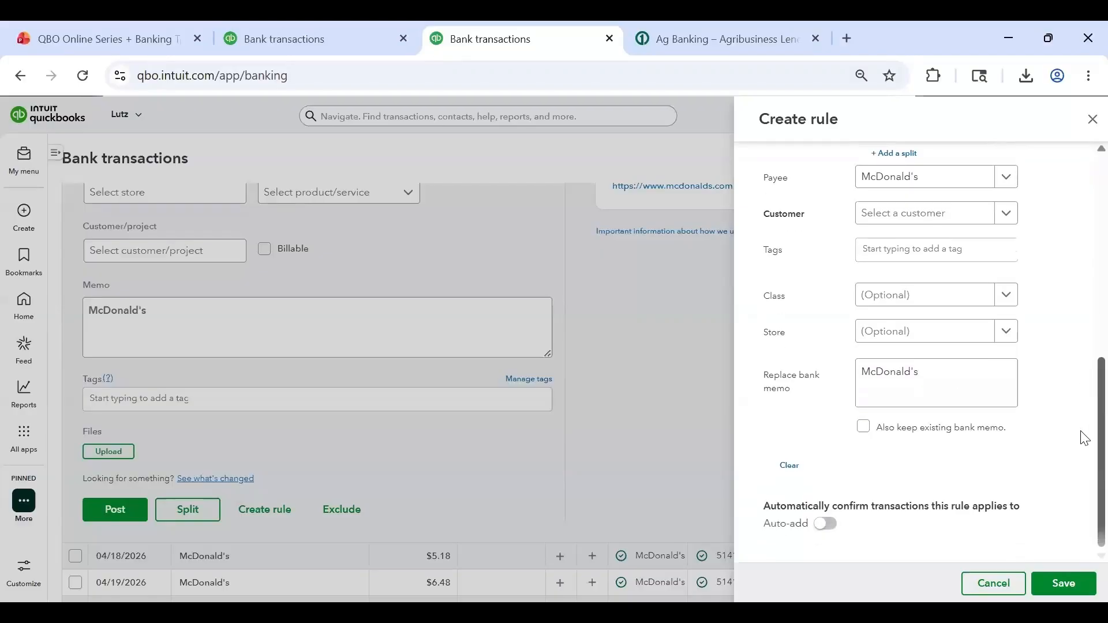
click(982, 380)
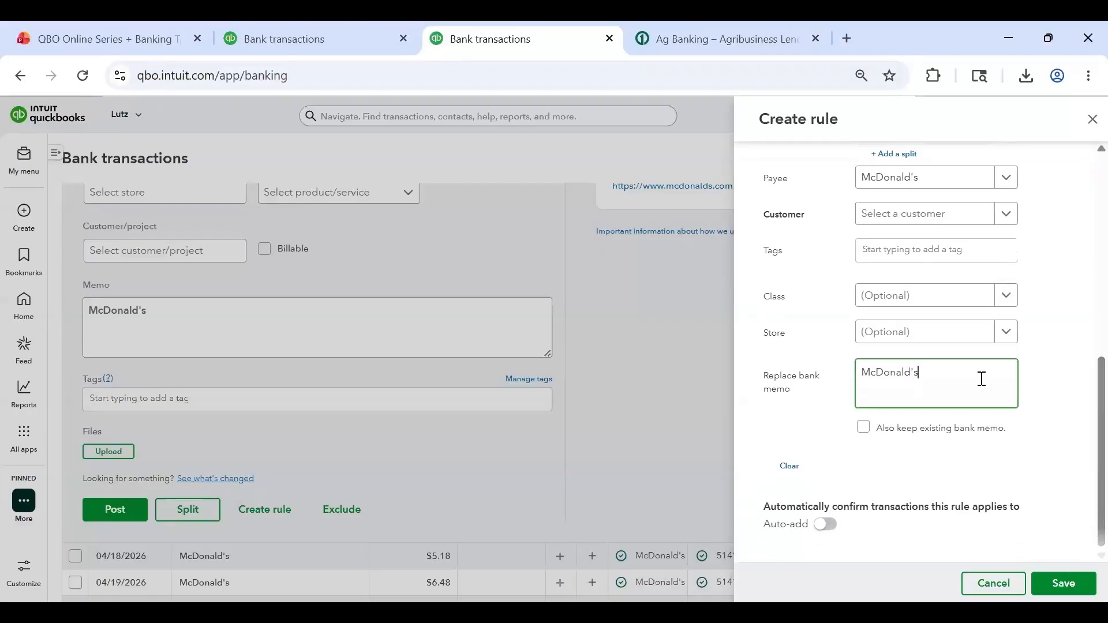
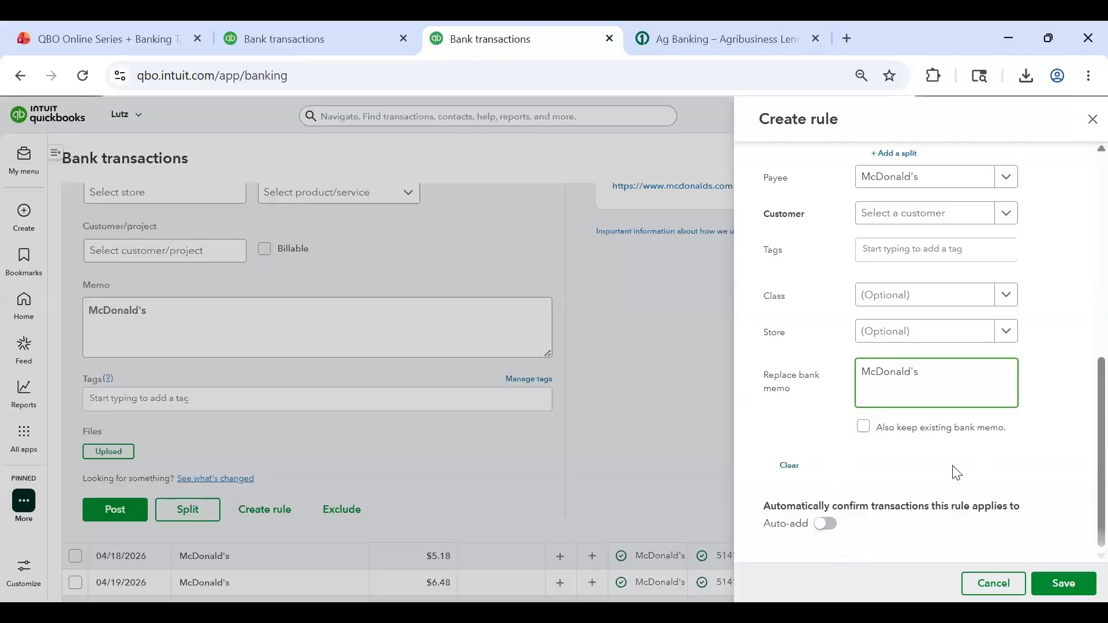
click(1064, 585)
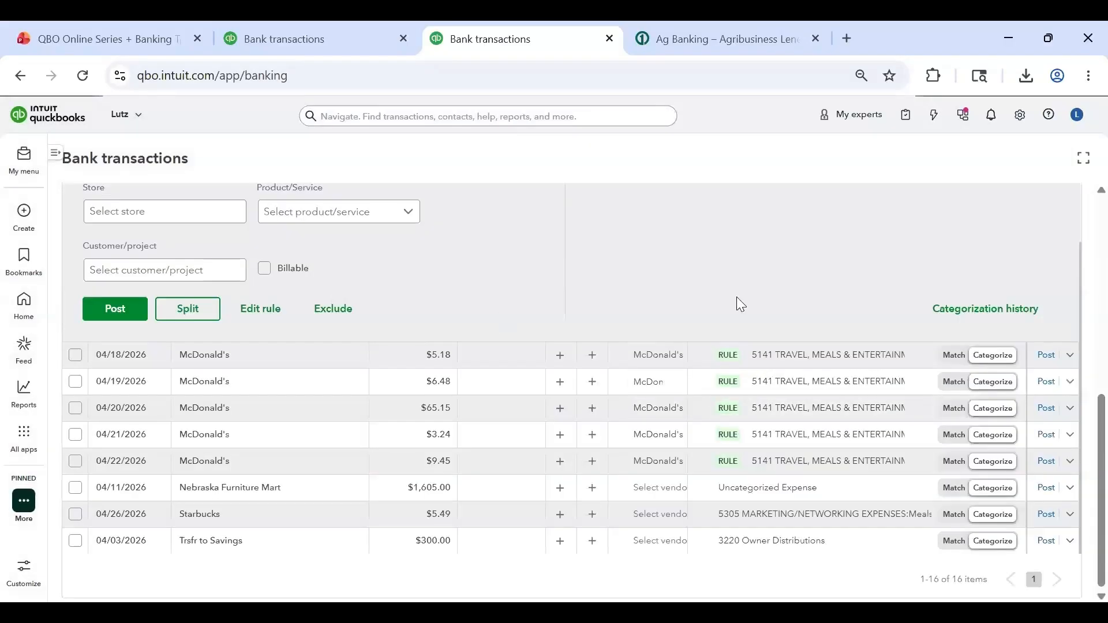
Collapse the expanded 04/17/2026 McDonald's transaction and check which rule is applied to the pending McDonald's rows
scroll(736, 297, up, 5)
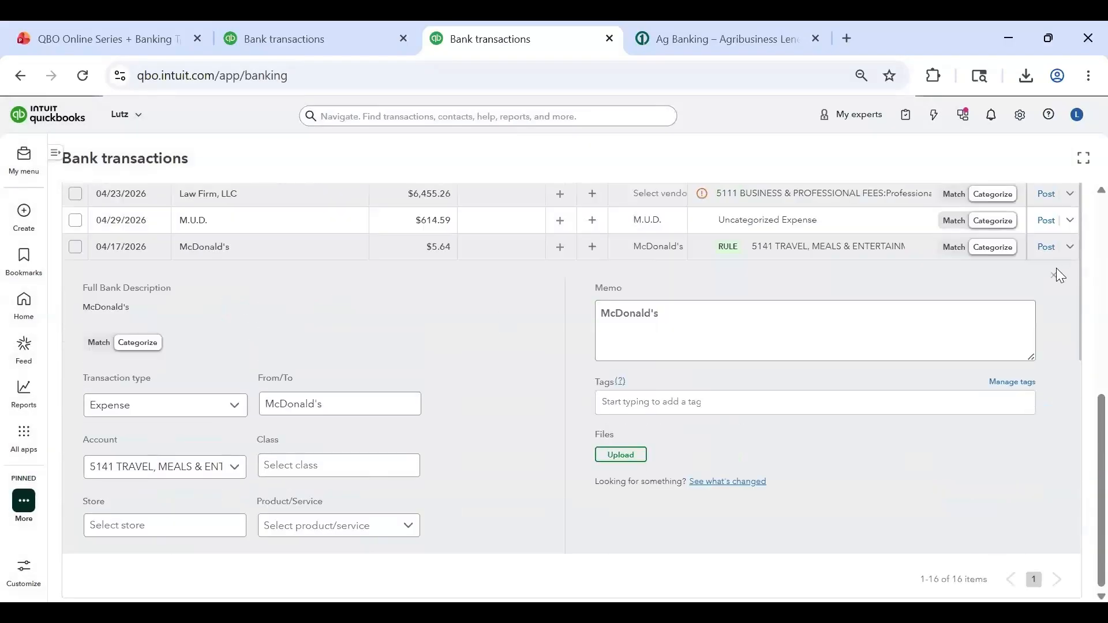
click(1055, 275)
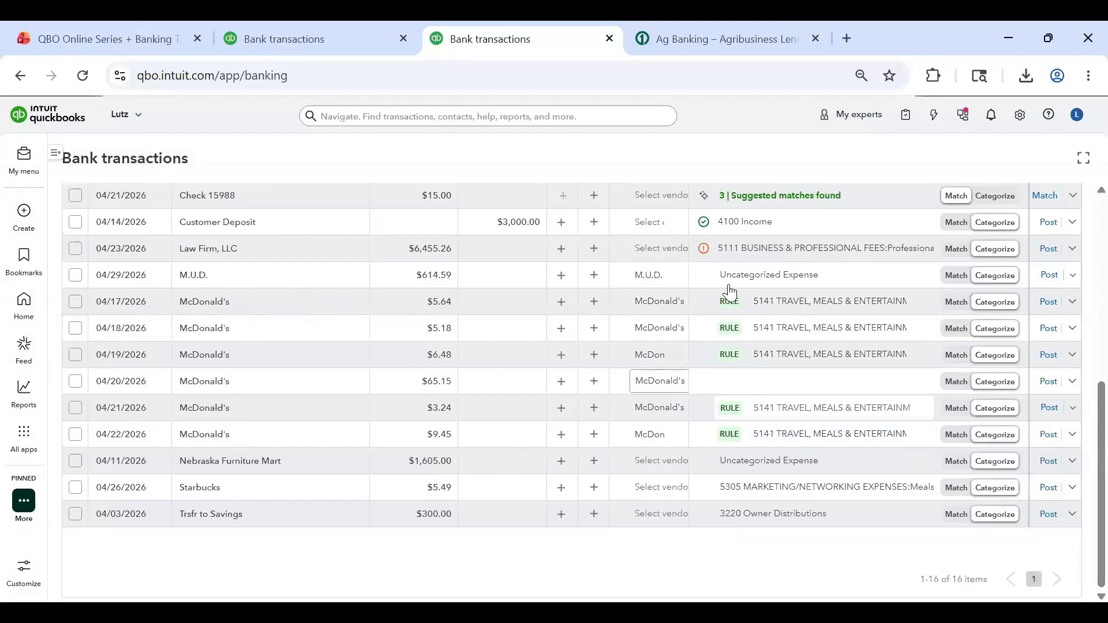
mouse_move(729, 305)
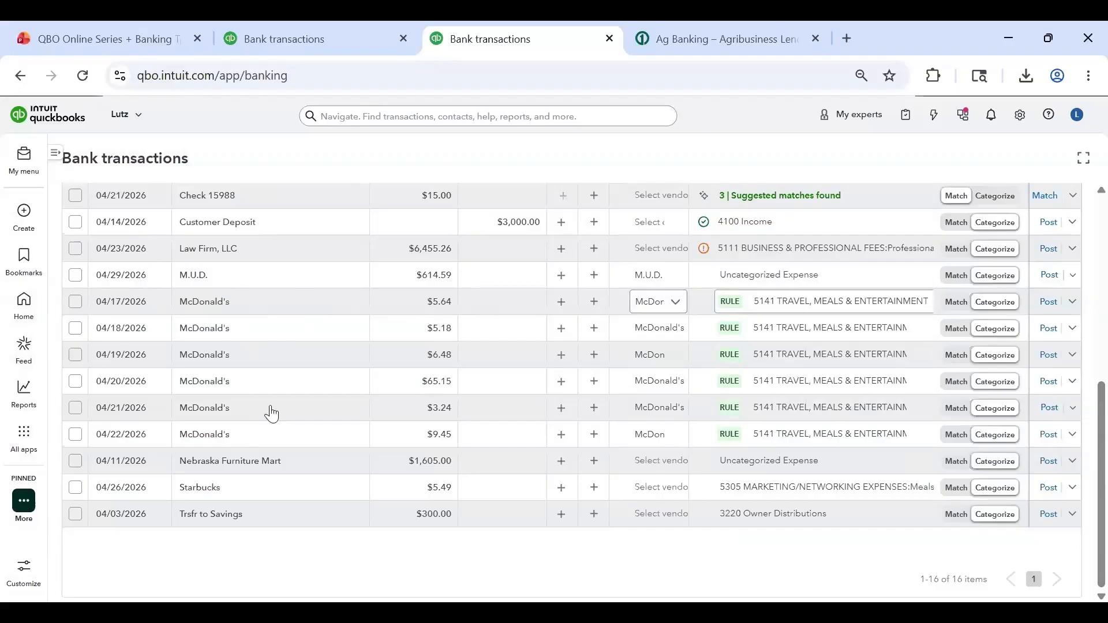
mouse_move(742, 434)
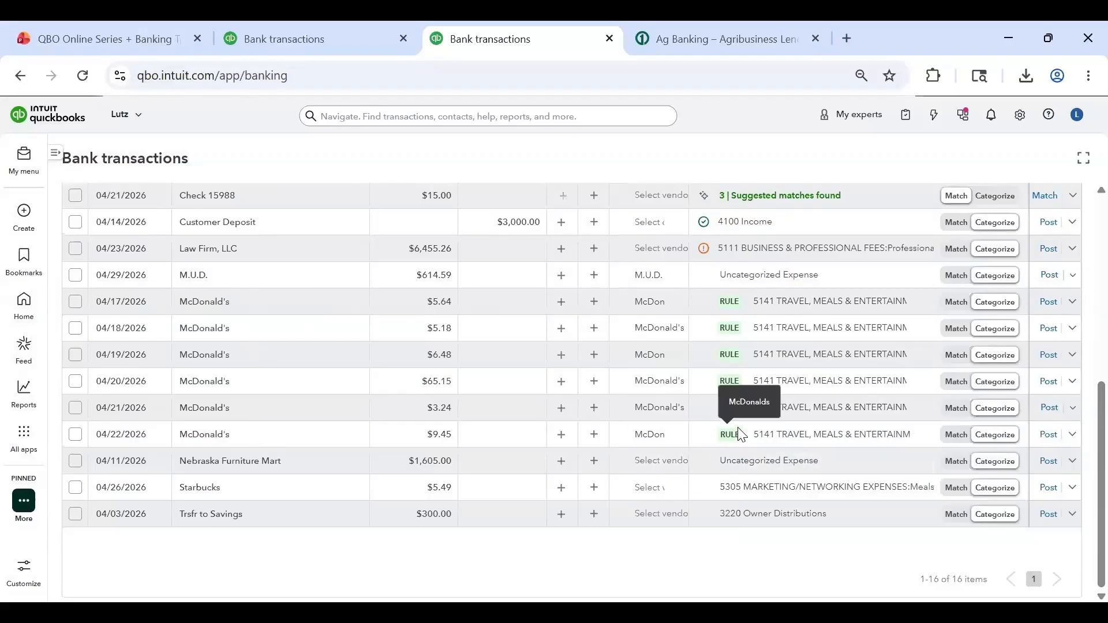
Select all the pending McDonald's transactions dated 04/17/2026 through 04/22/2026 and post them together
click(75, 301)
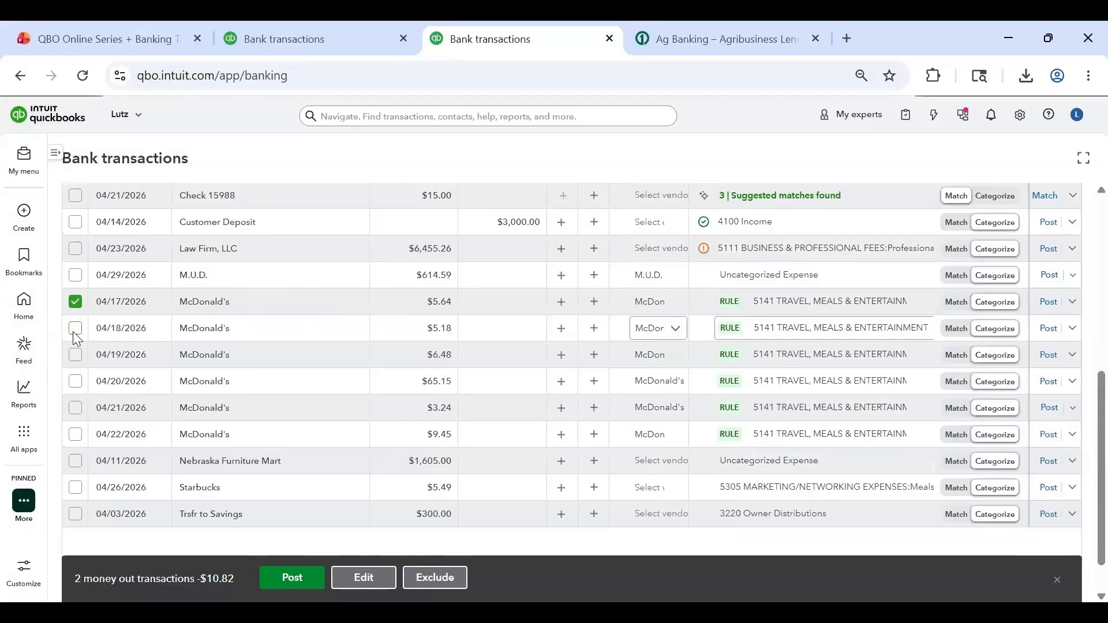
click(75, 354)
click(75, 381)
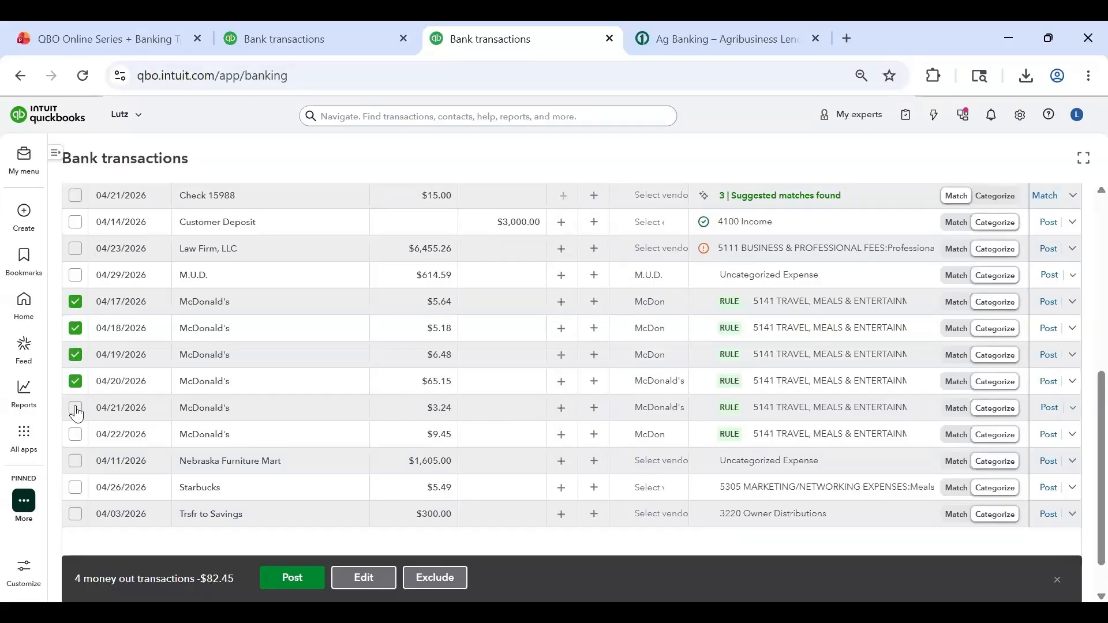
click(76, 411)
click(75, 434)
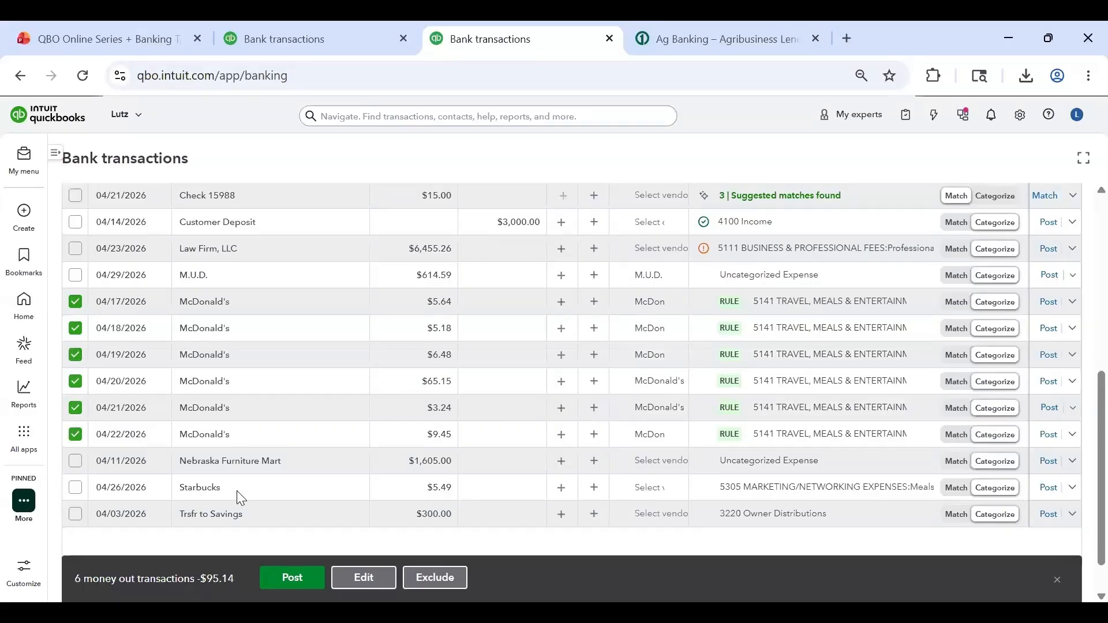
click(304, 587)
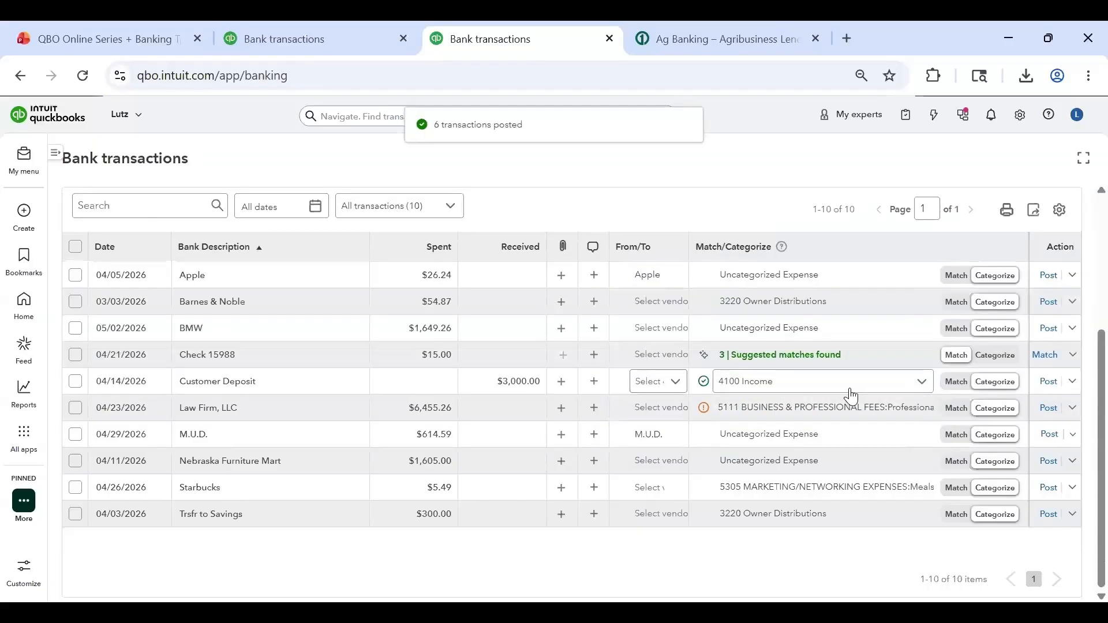
Open the bank rules list, turn on Auto-add for the McDonalds rule and save the rule
scroll(785, 395, up, 4)
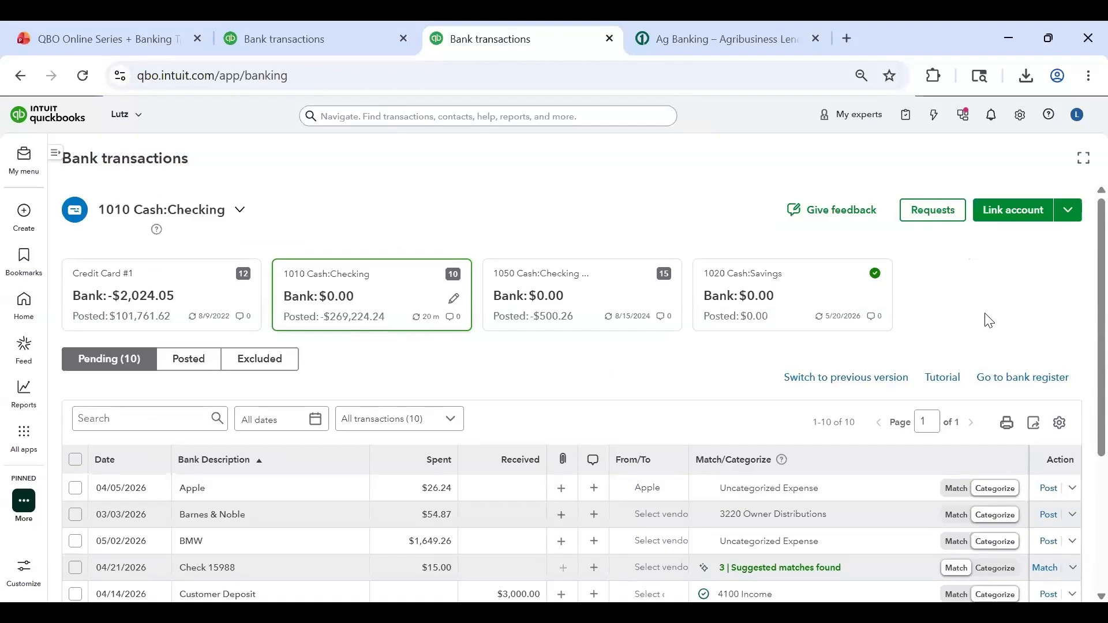
click(55, 157)
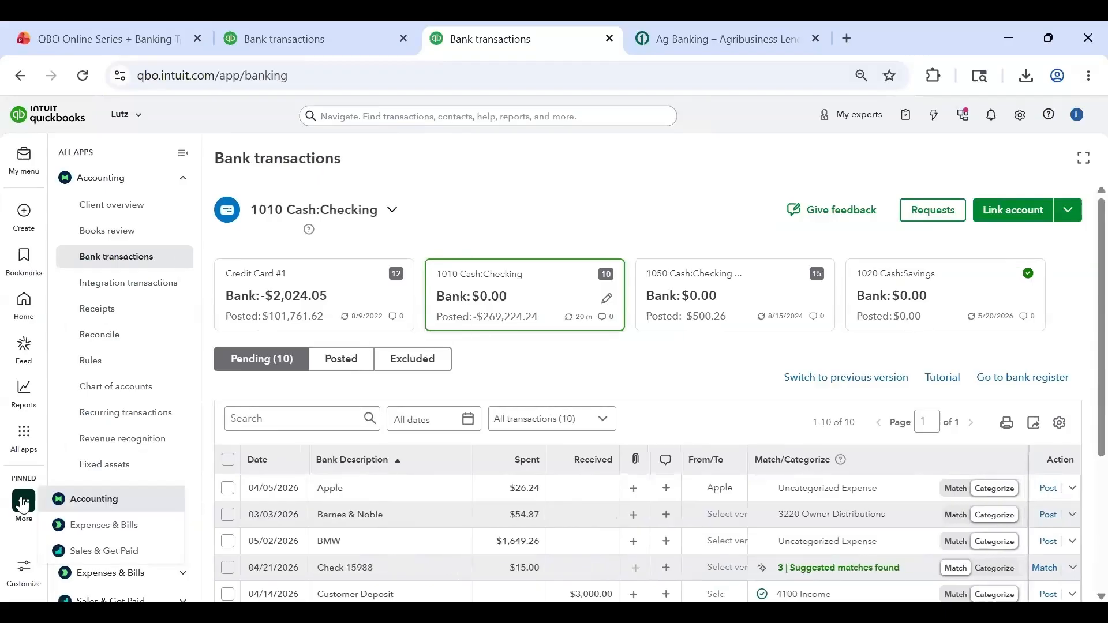
mouse_move(24, 435)
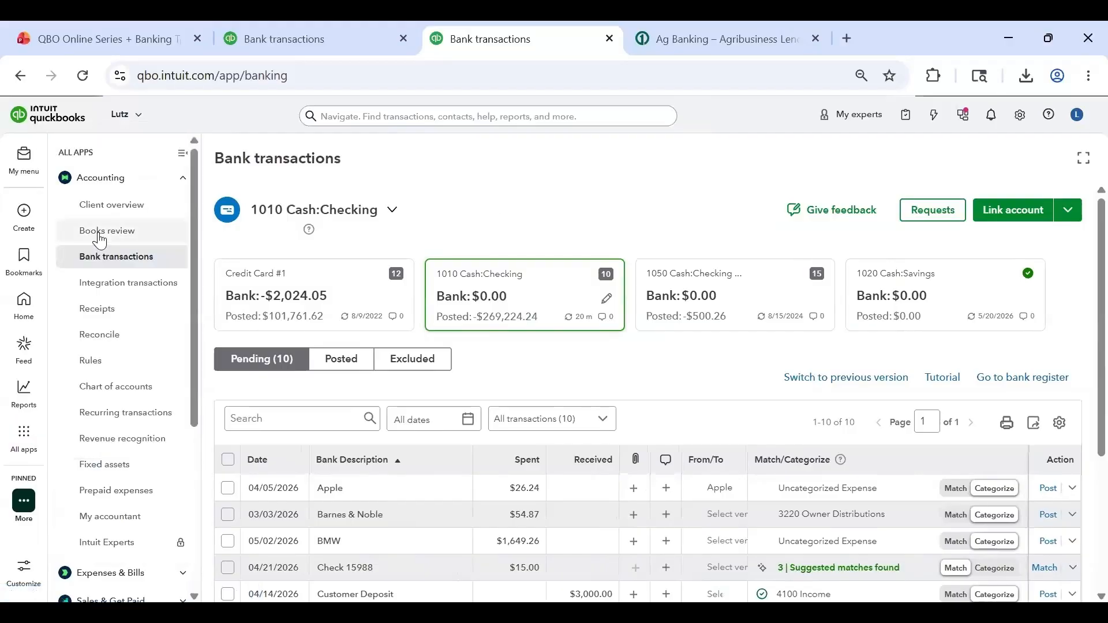
click(90, 360)
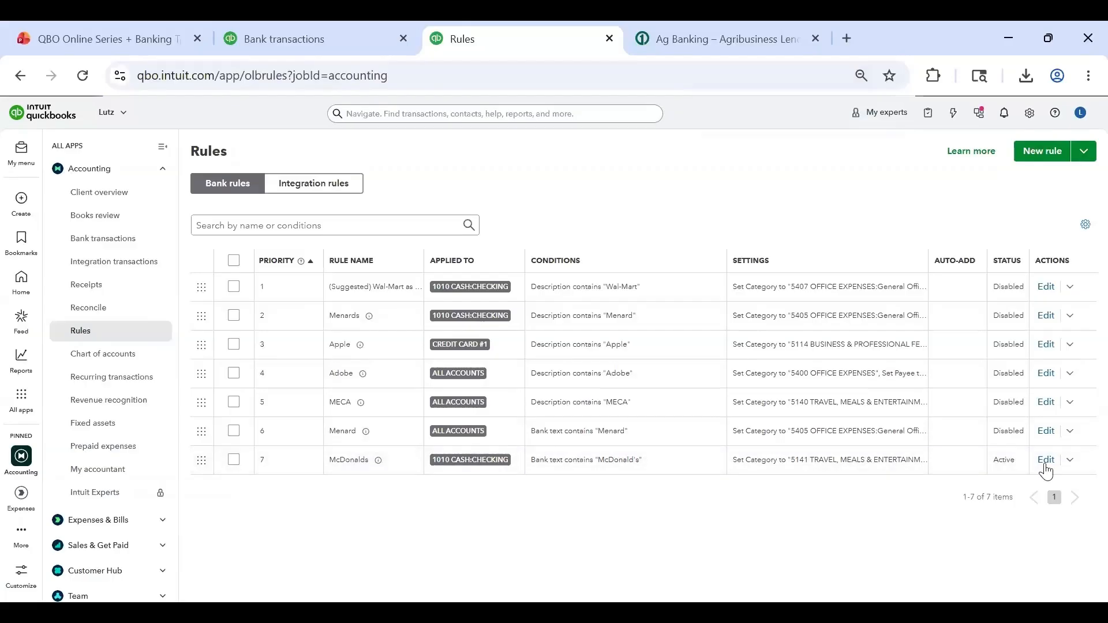
click(1045, 461)
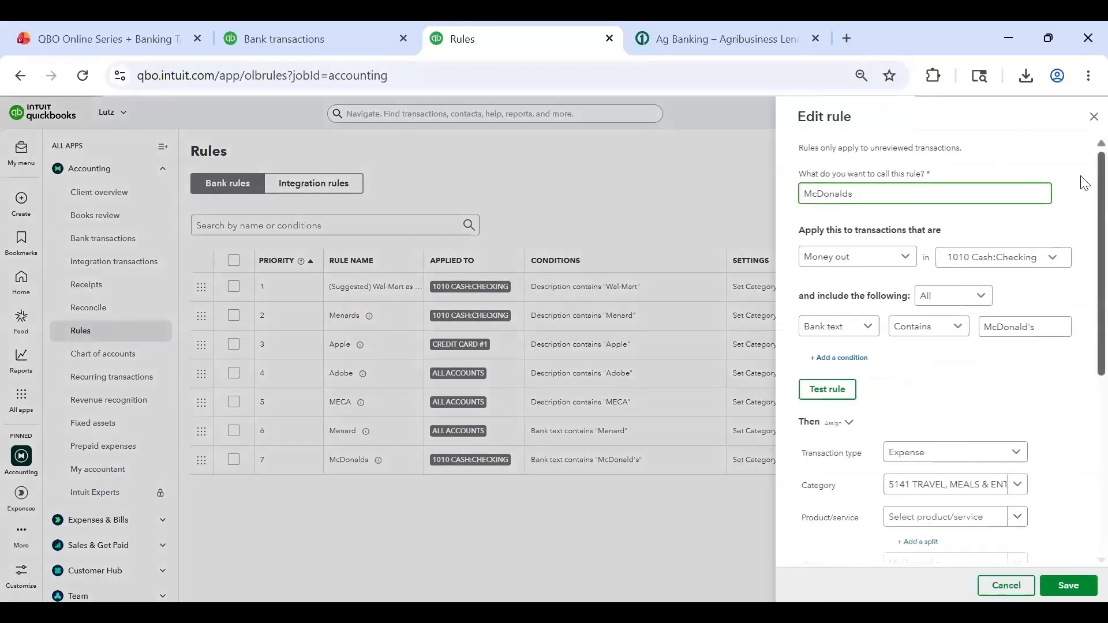
scroll(1043, 479, down, 6)
click(854, 533)
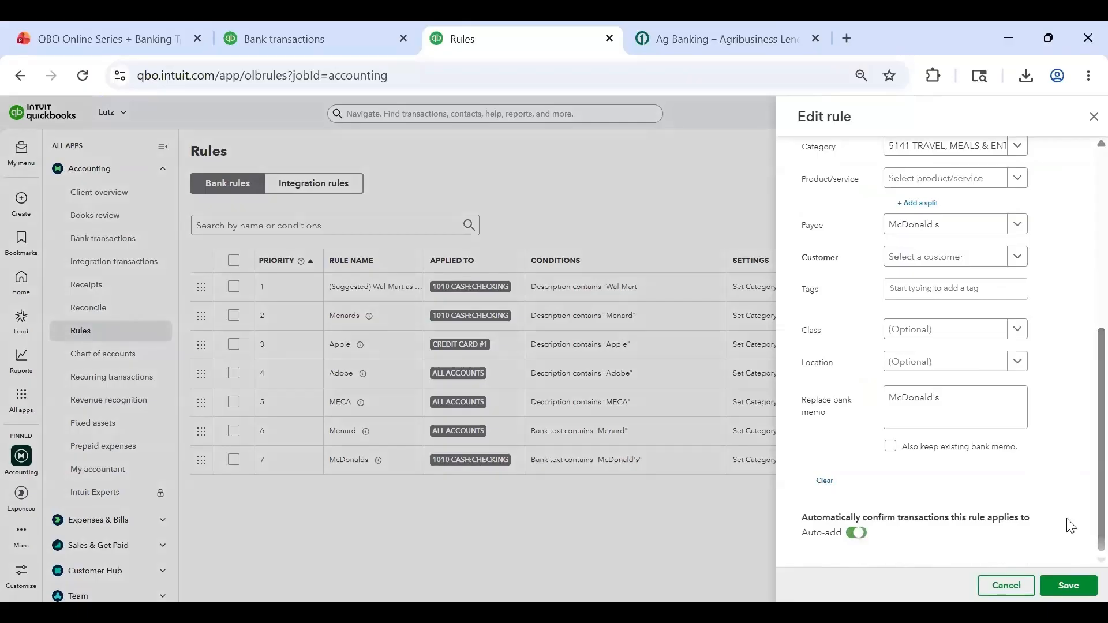
click(1066, 591)
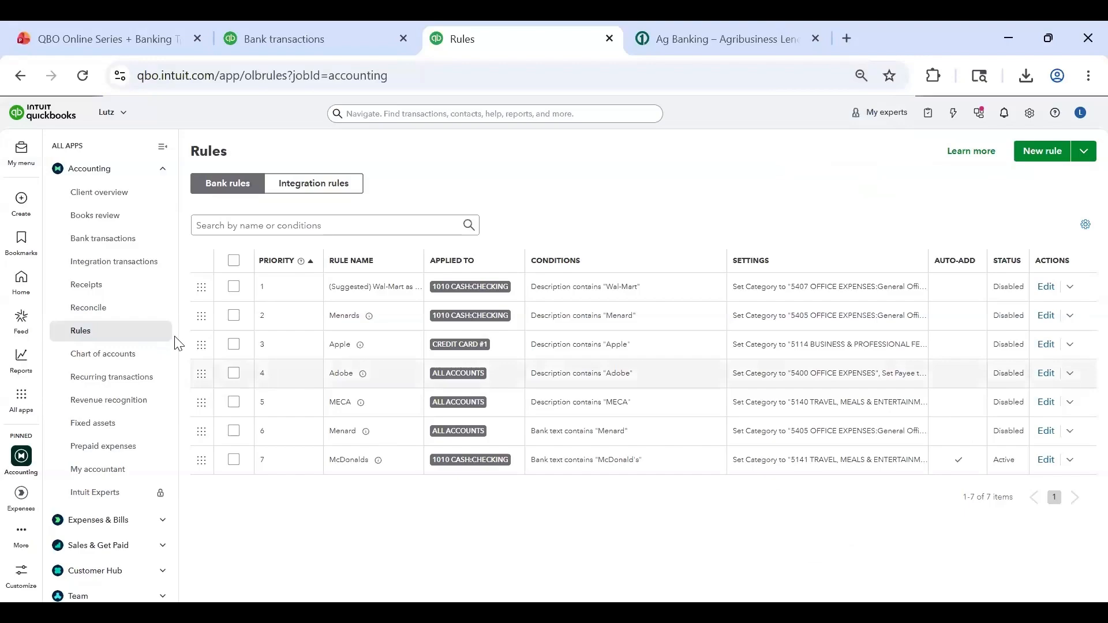
Return to the checking account's bank transactions and review the posted list for the McDonald's expenses categorized by the rule
click(95, 241)
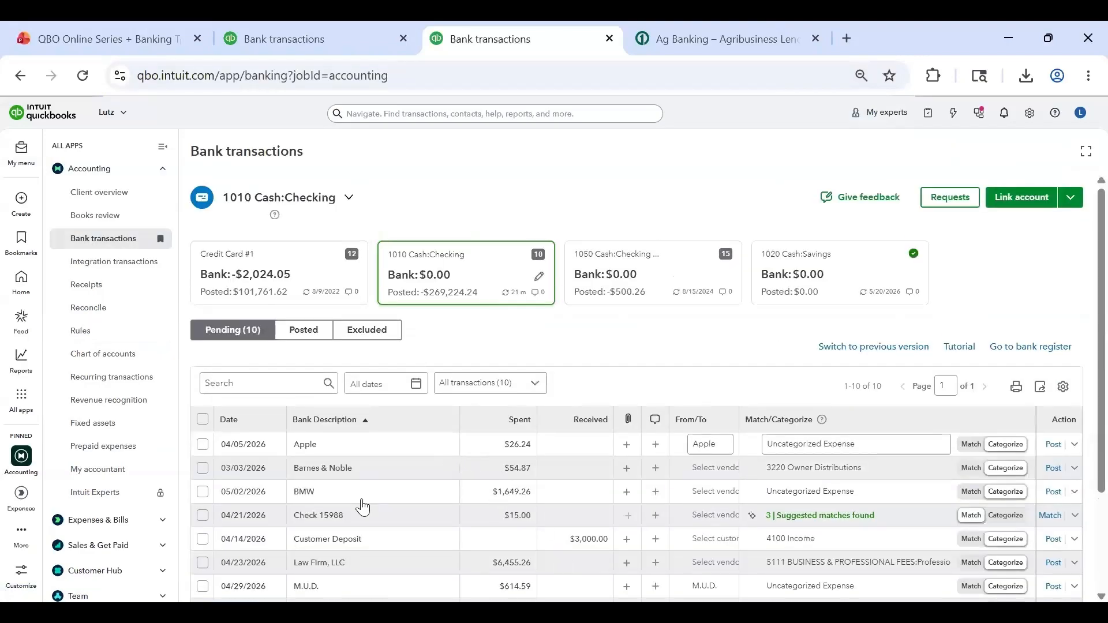
scroll(346, 383, down, 3)
scroll(363, 335, up, 3)
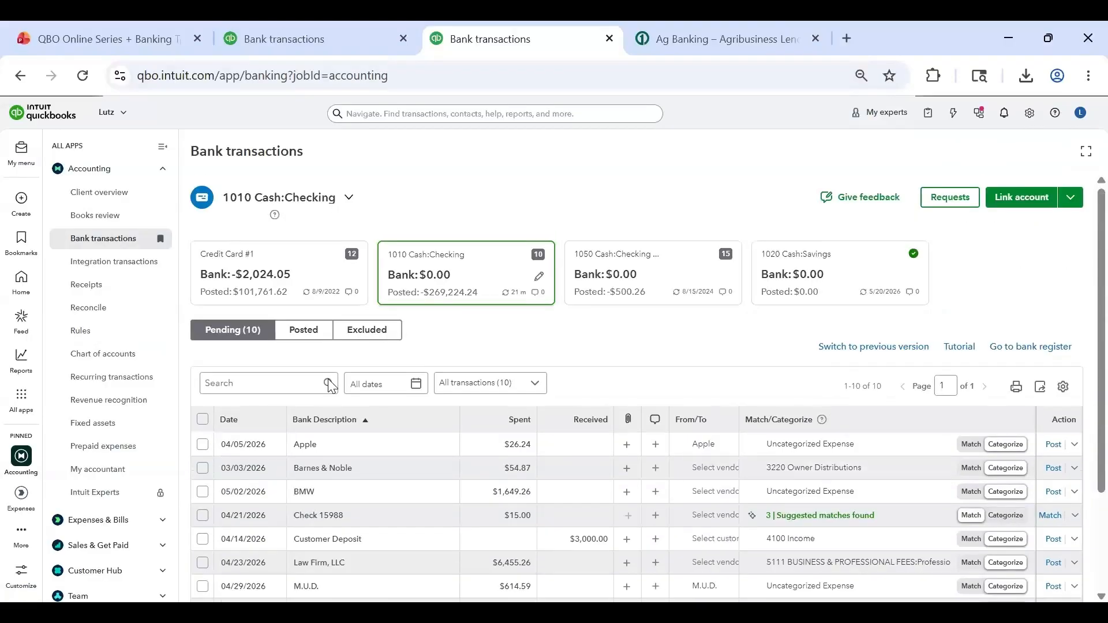
click(304, 334)
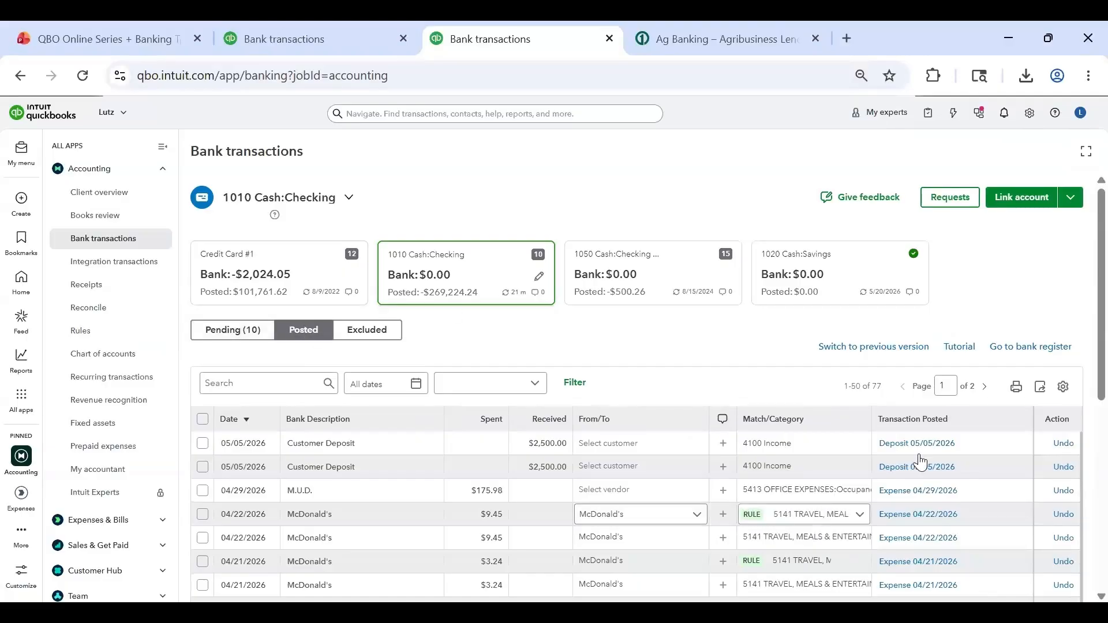
scroll(1085, 253, down, 3)
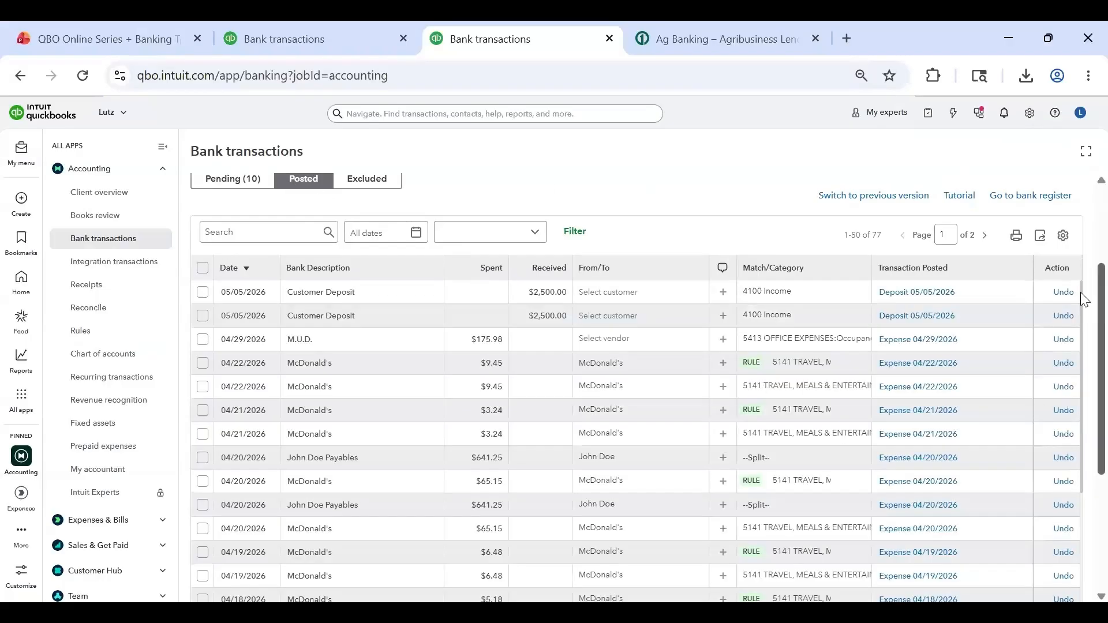
scroll(1084, 341, down, 2)
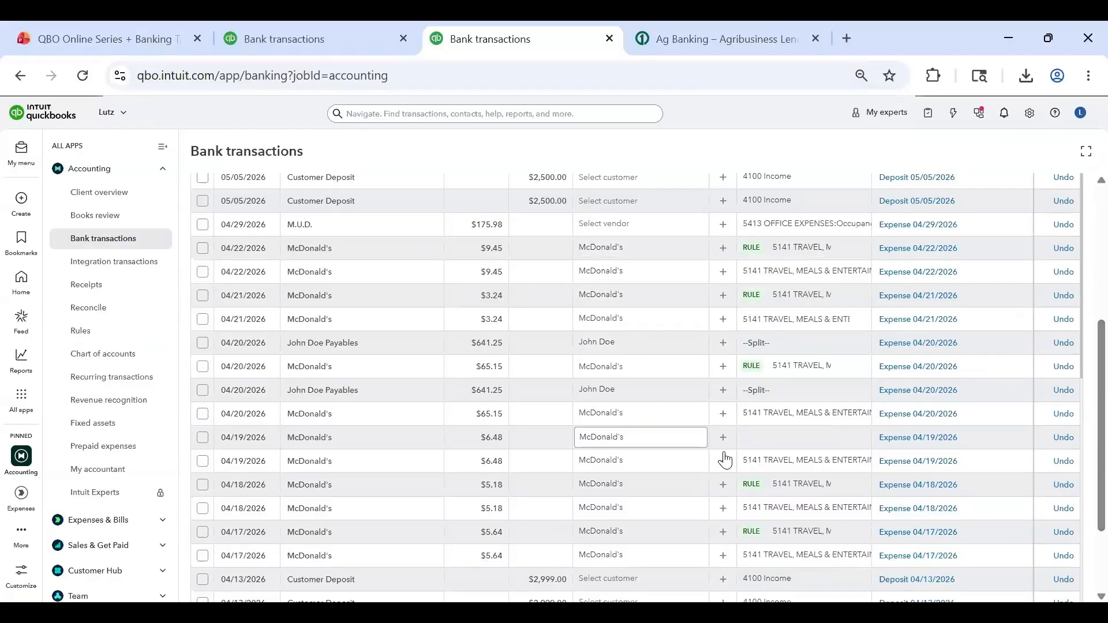
scroll(707, 462, up, 5)
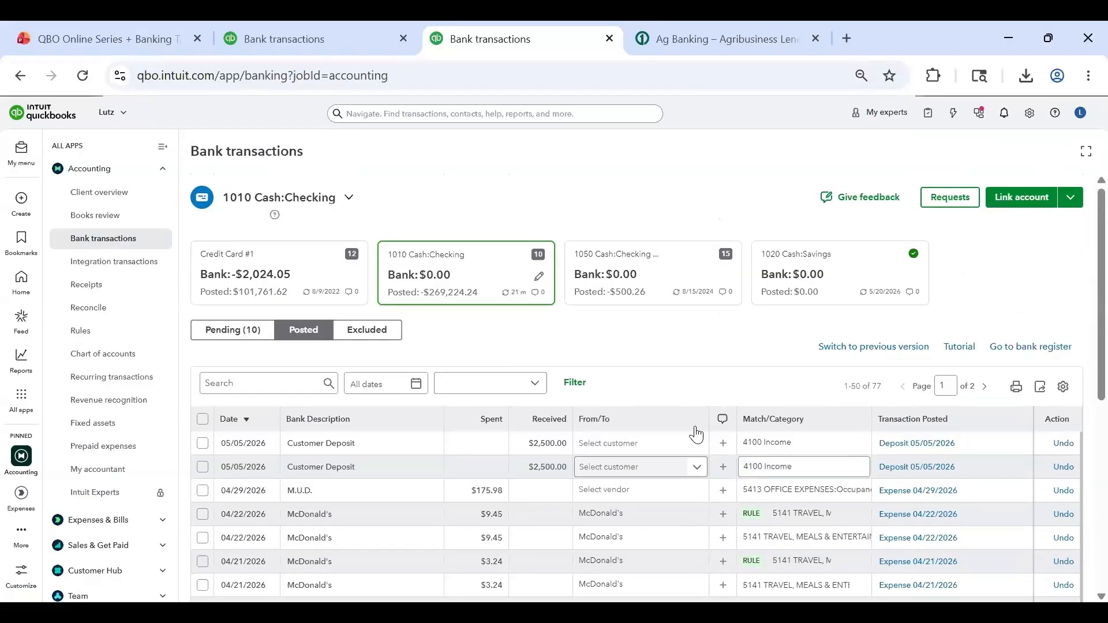
Go back to the checking account's pending transactions and review the remaining entries with their suggested categories
click(240, 339)
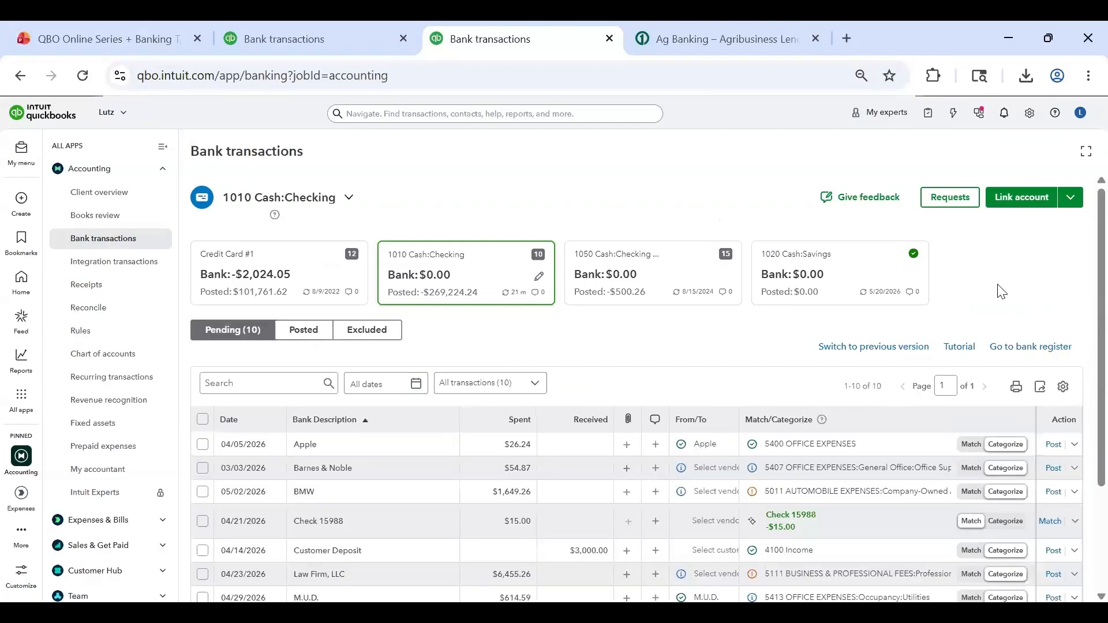
scroll(1049, 442, down, 3)
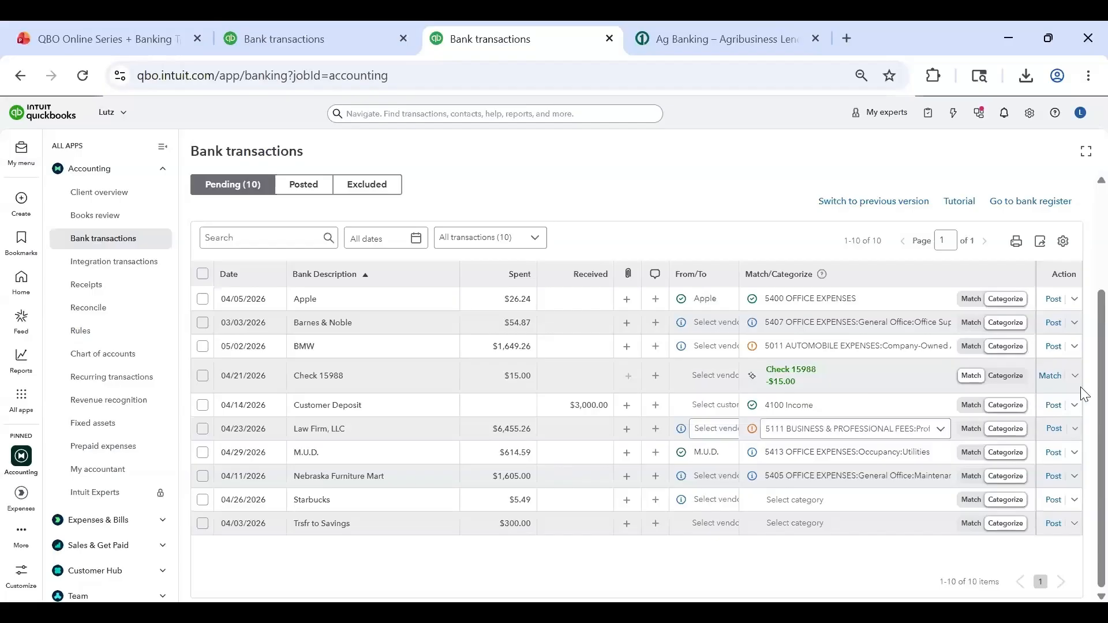
scroll(1084, 302, up, 3)
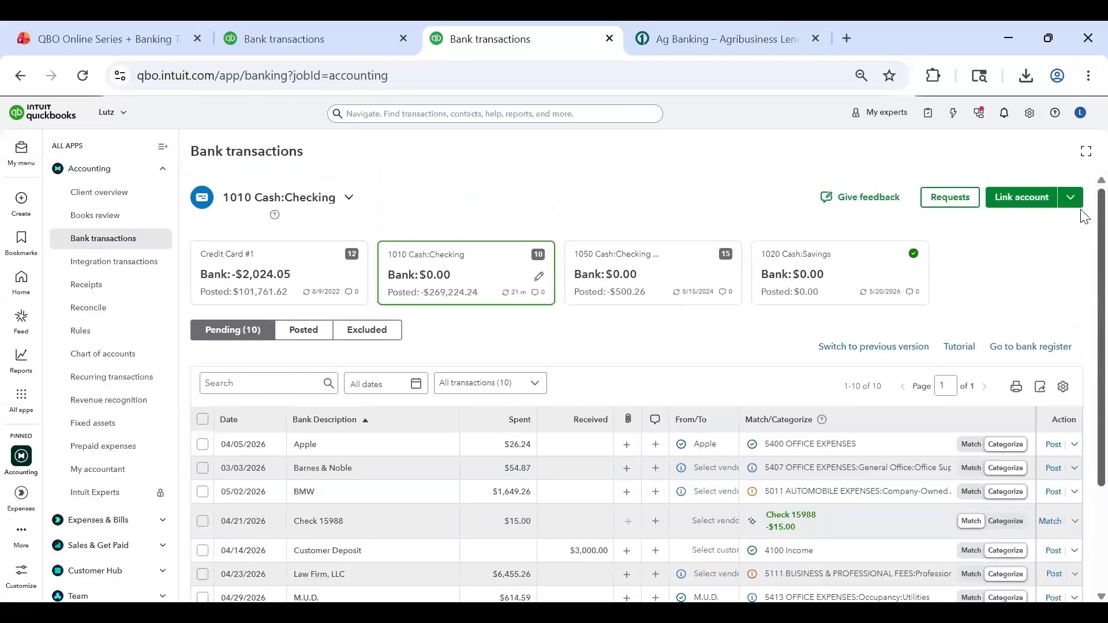
scroll(1084, 323, down, 3)
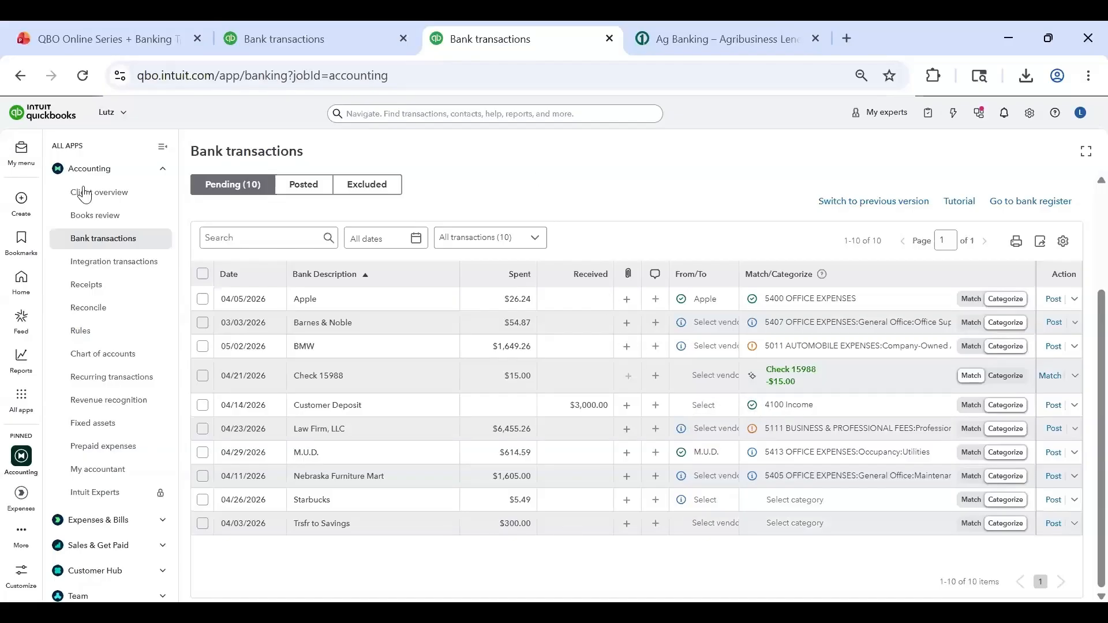
Start a new expense, dismiss the autofill section and set the payee to the vendor M.U.D
click(23, 209)
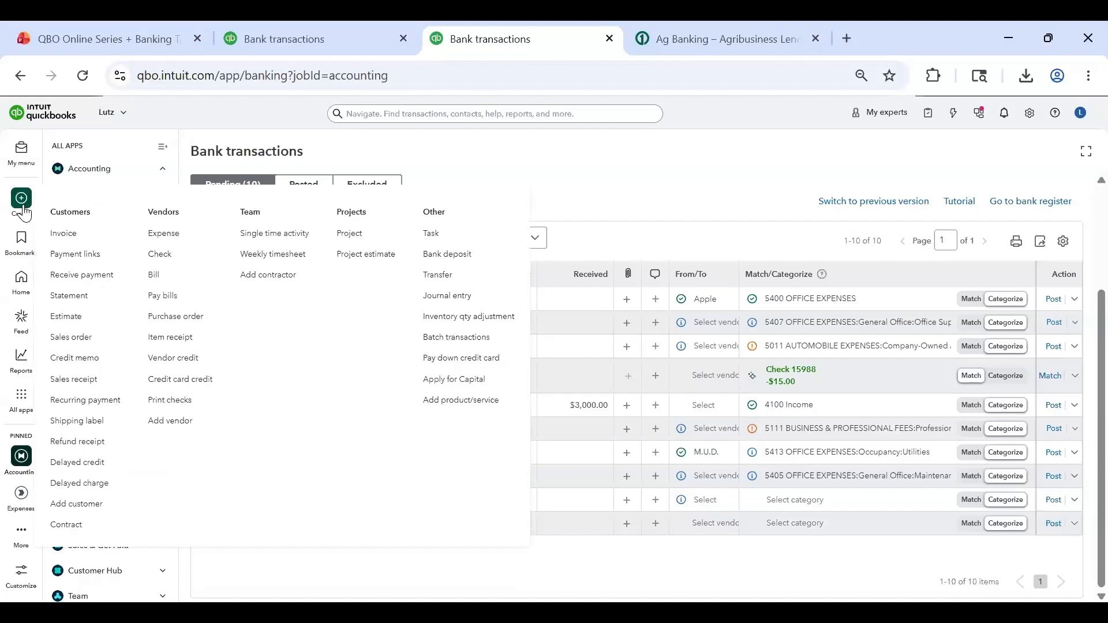
click(166, 240)
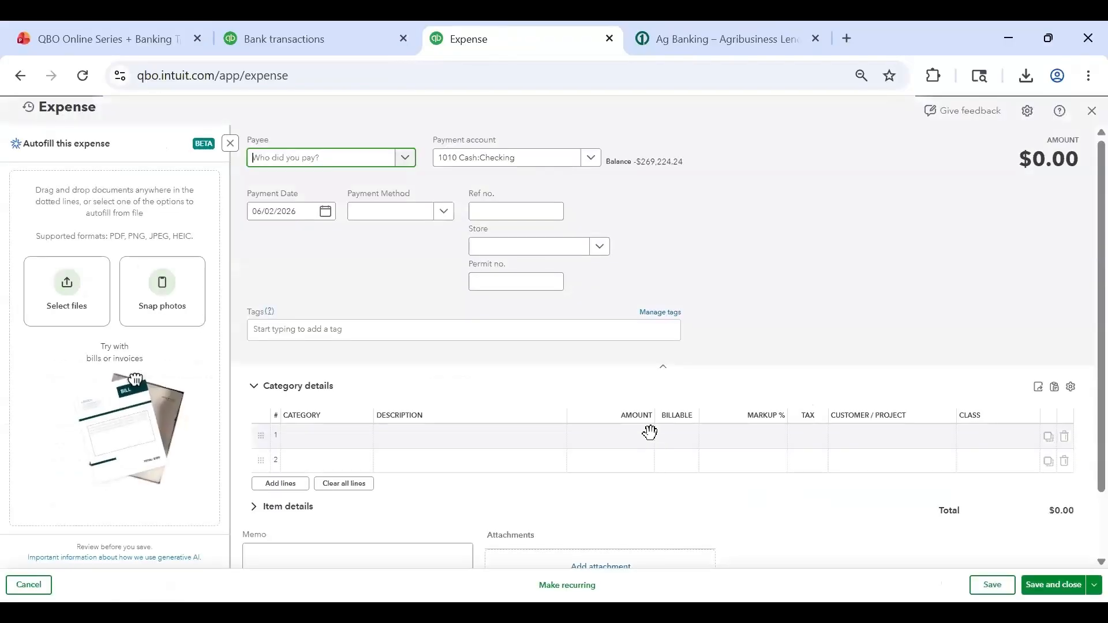
click(230, 143)
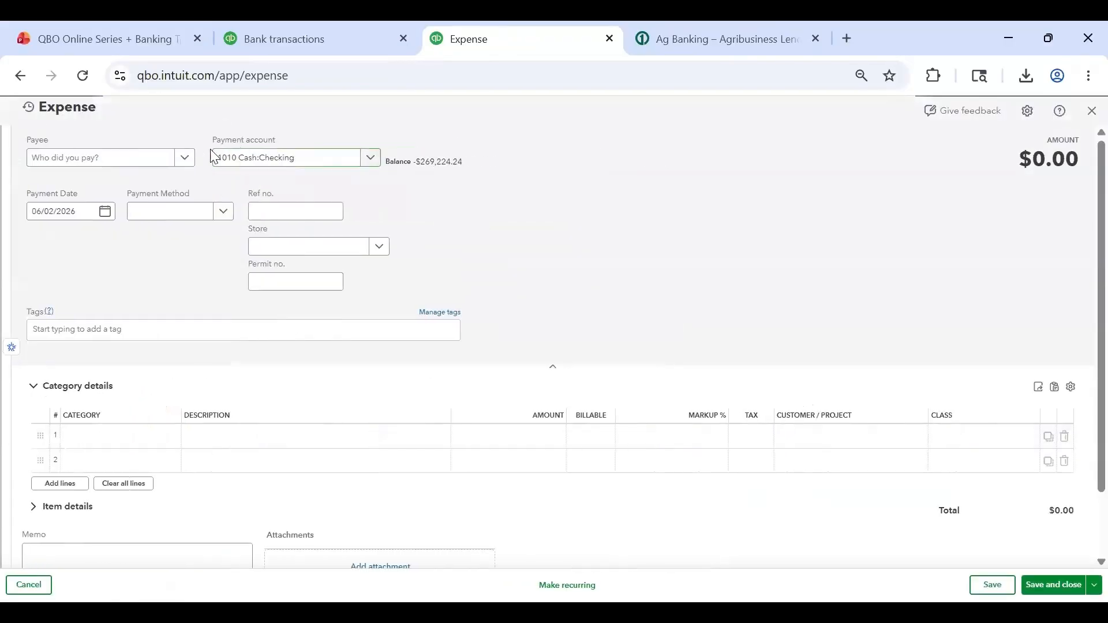
click(140, 164)
text(m)
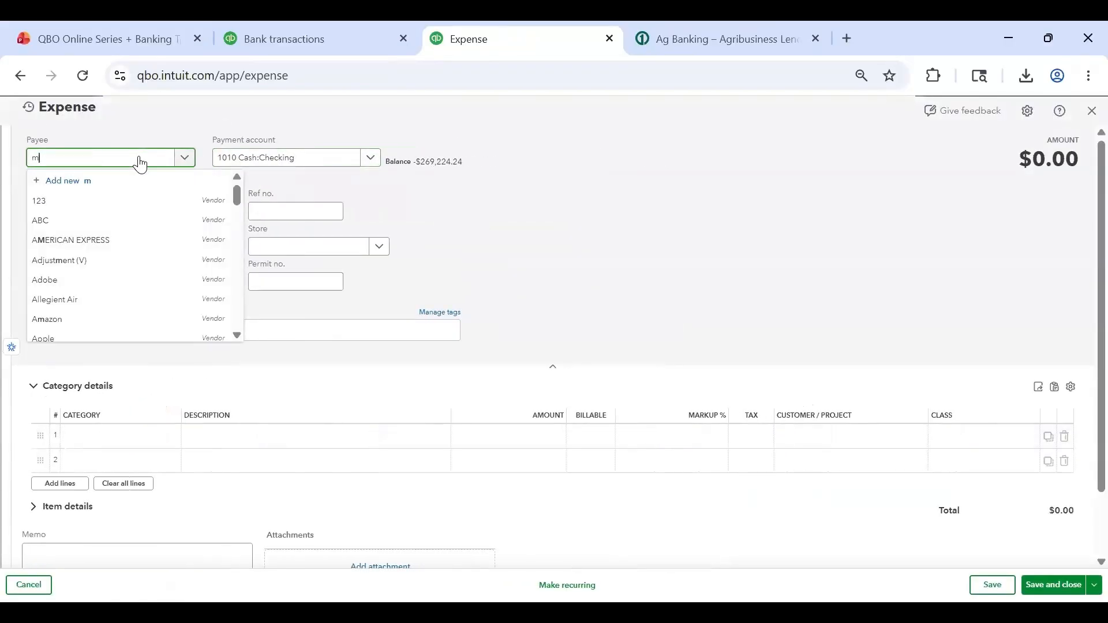
text(.u.d)
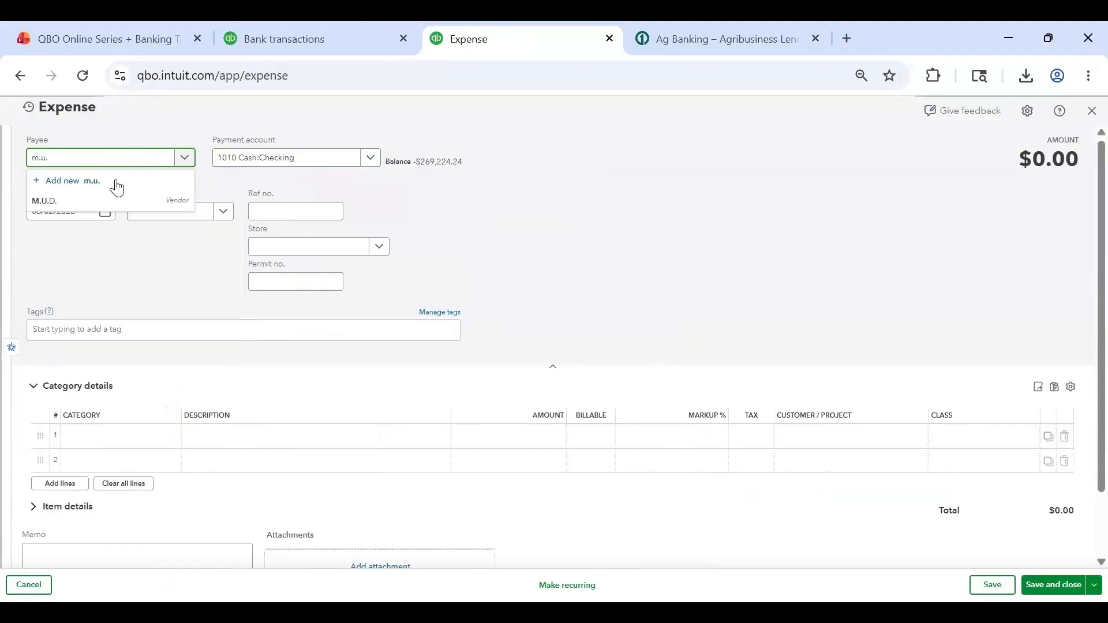
click(102, 201)
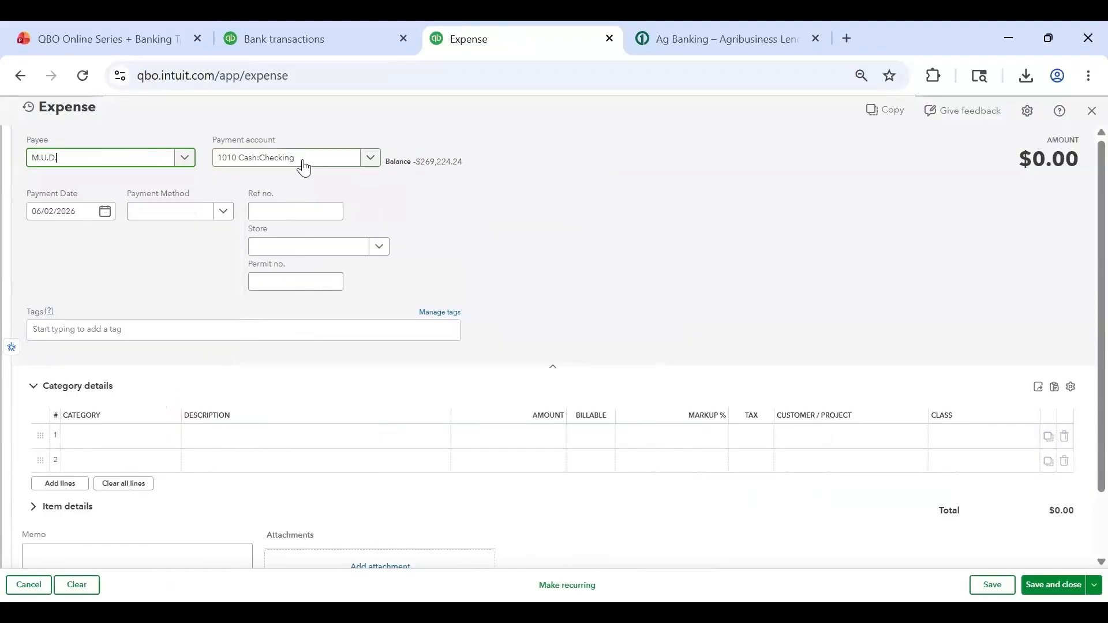
Set the expense's payment account to 1010 Checking and its payment date to 04/23/2026
click(304, 168)
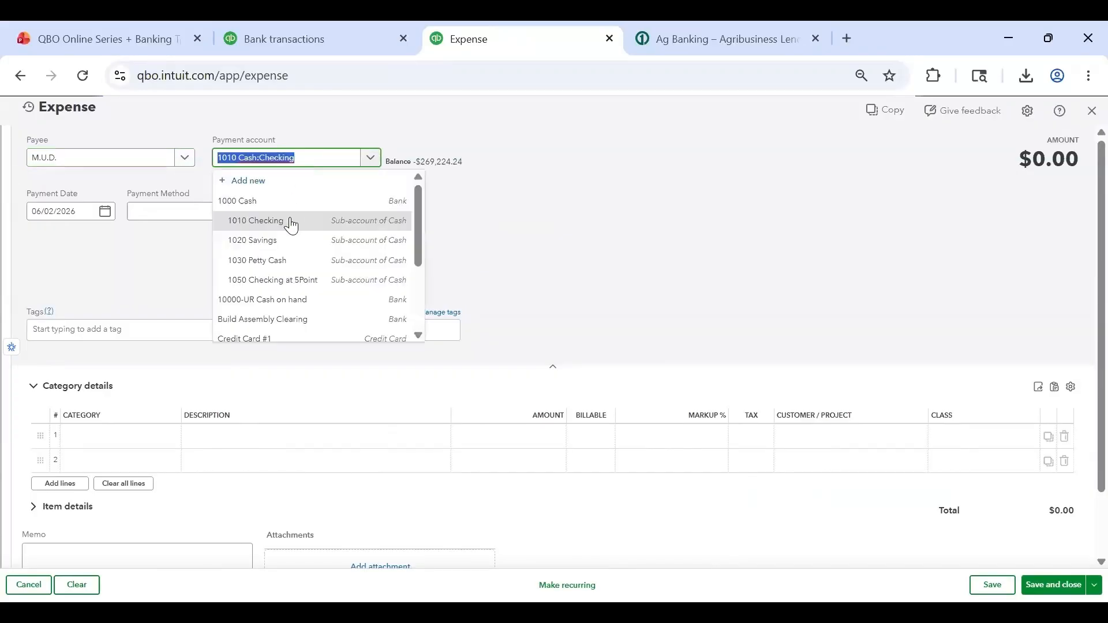
click(288, 220)
key(Tab)
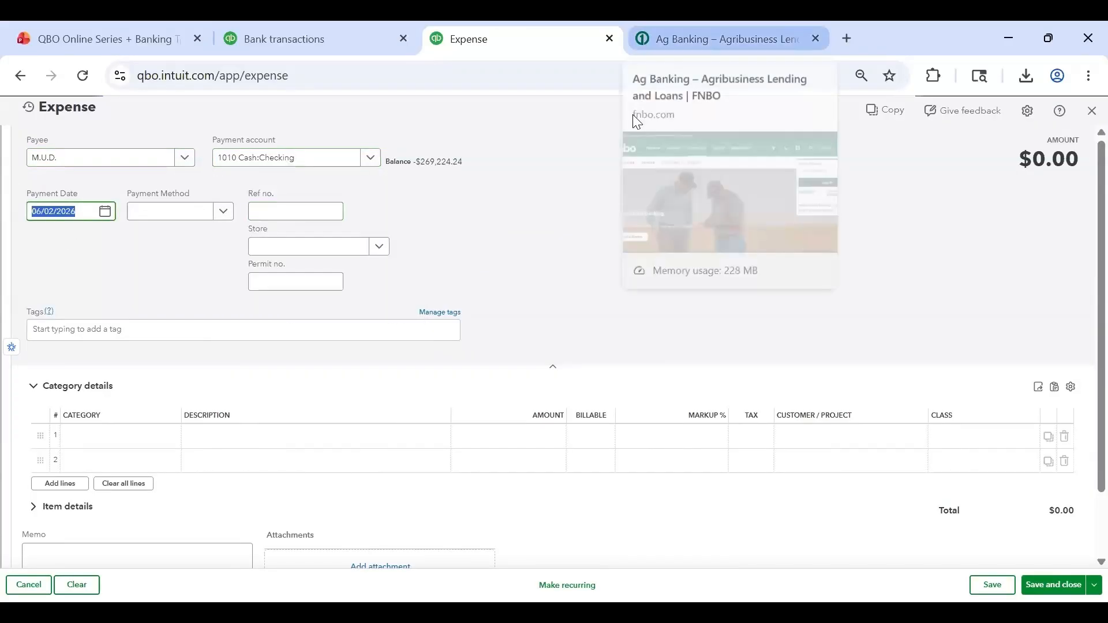
text(04/)
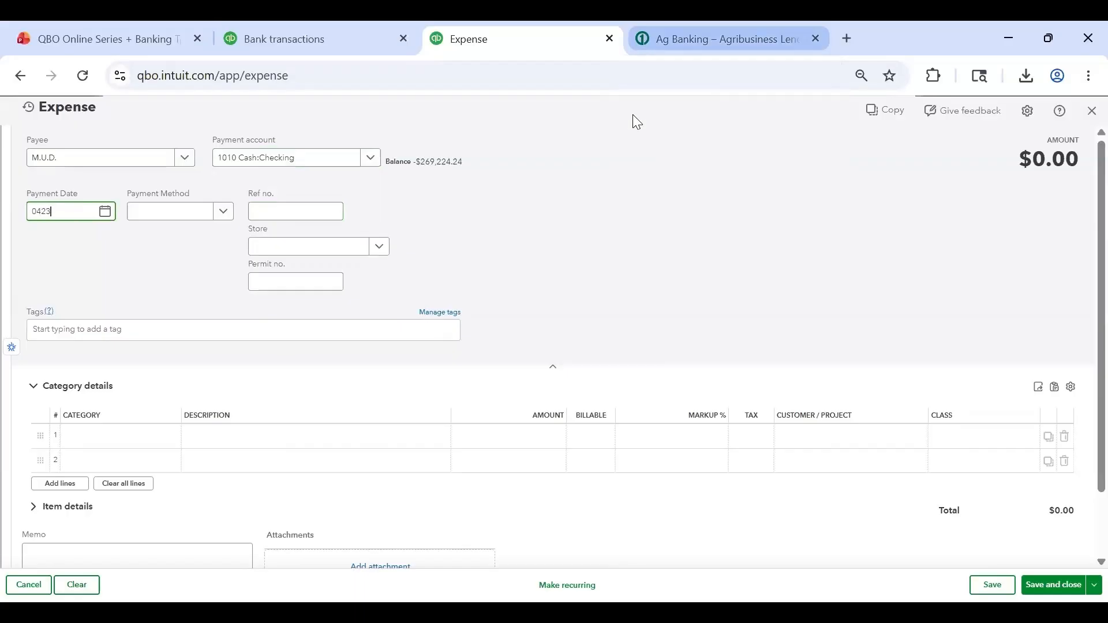
text(23/2026)
key(Tab)
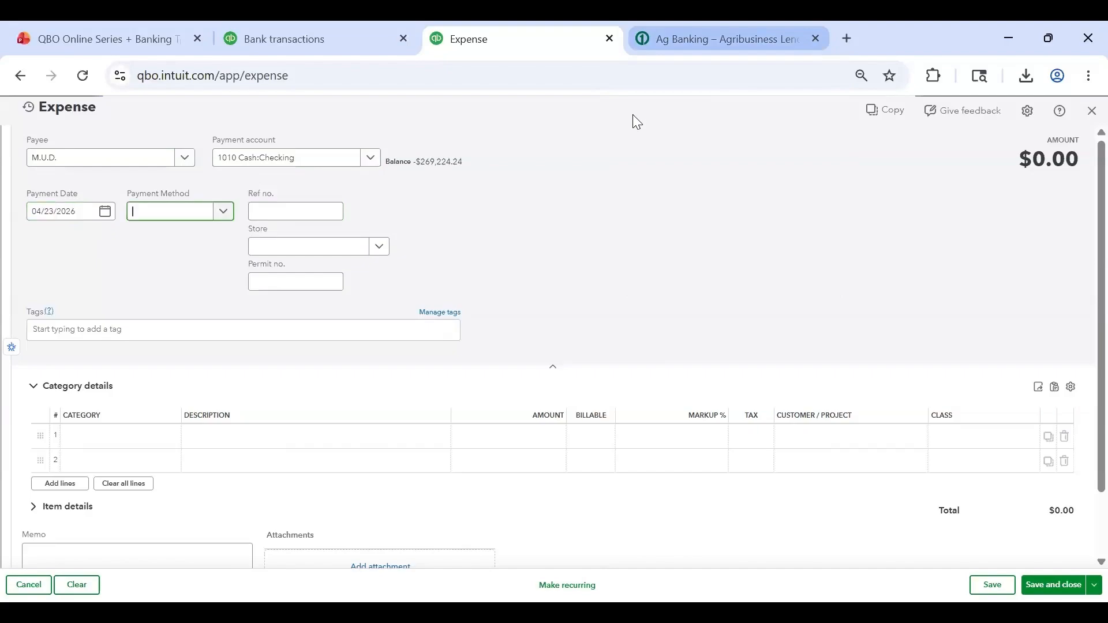
Enter a 614.59 line under the category 5413 OFFICE EXPENSES:Occupancy:Utilities, then save and close the expense
click(120, 449)
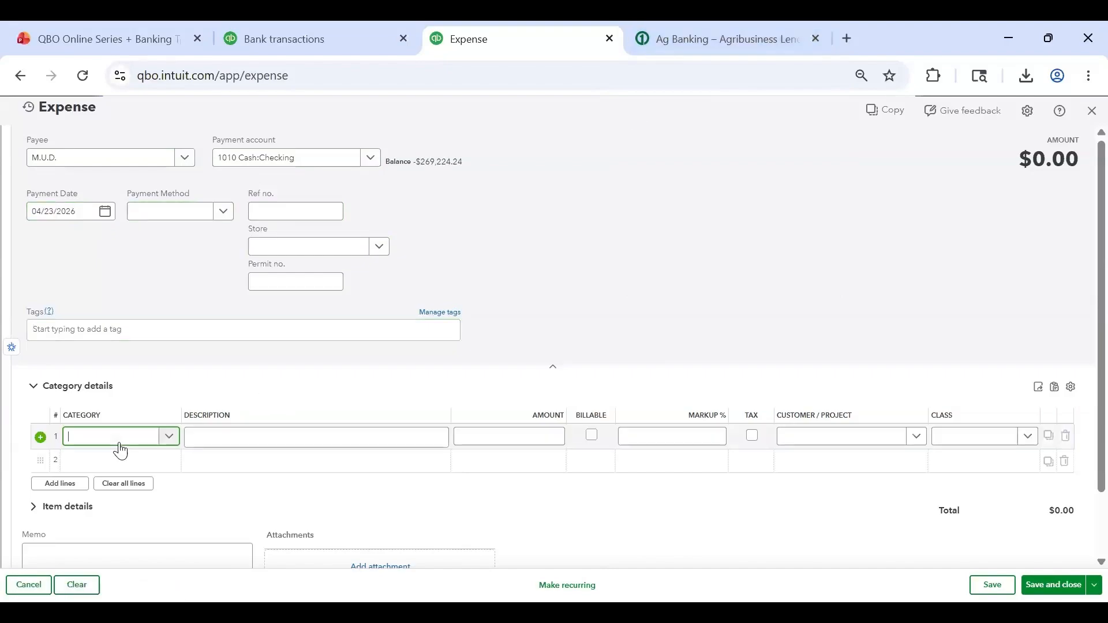
text(utilit)
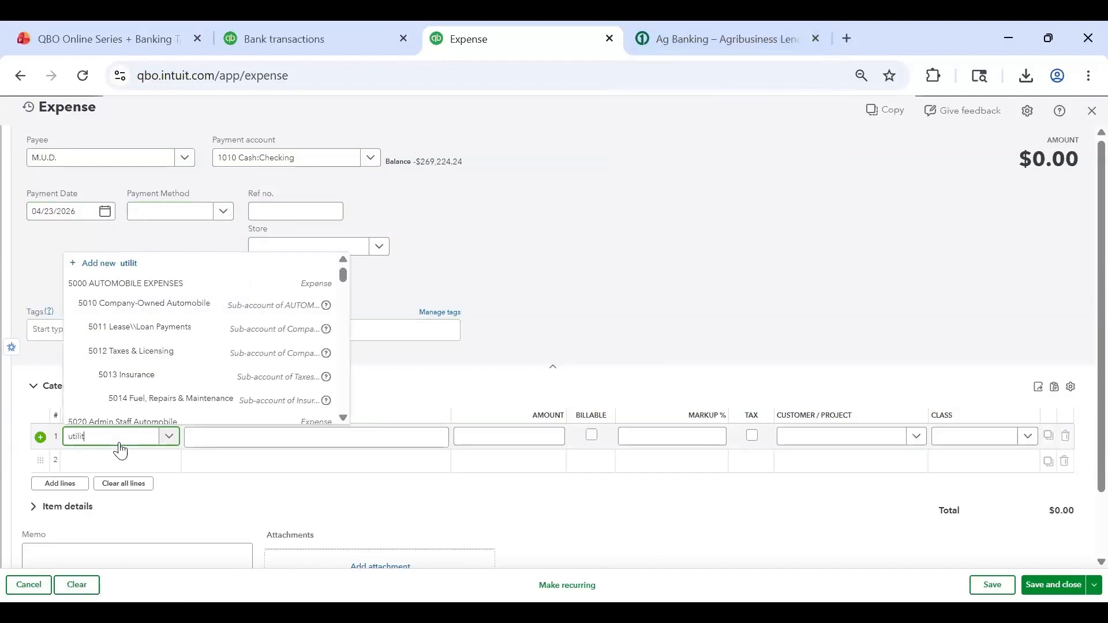
click(119, 485)
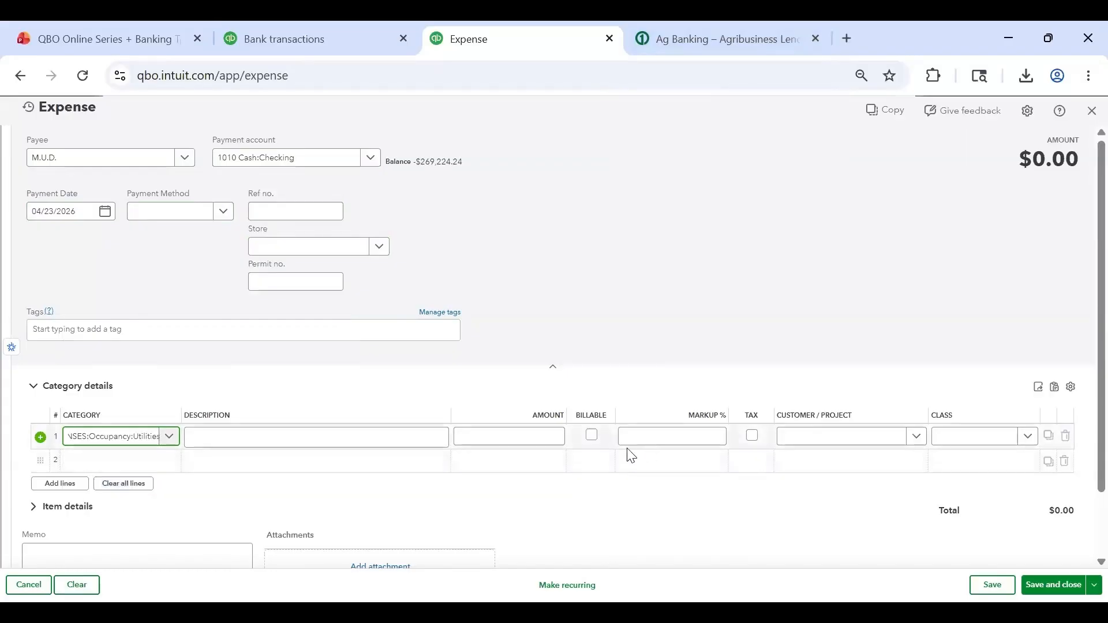
click(541, 432)
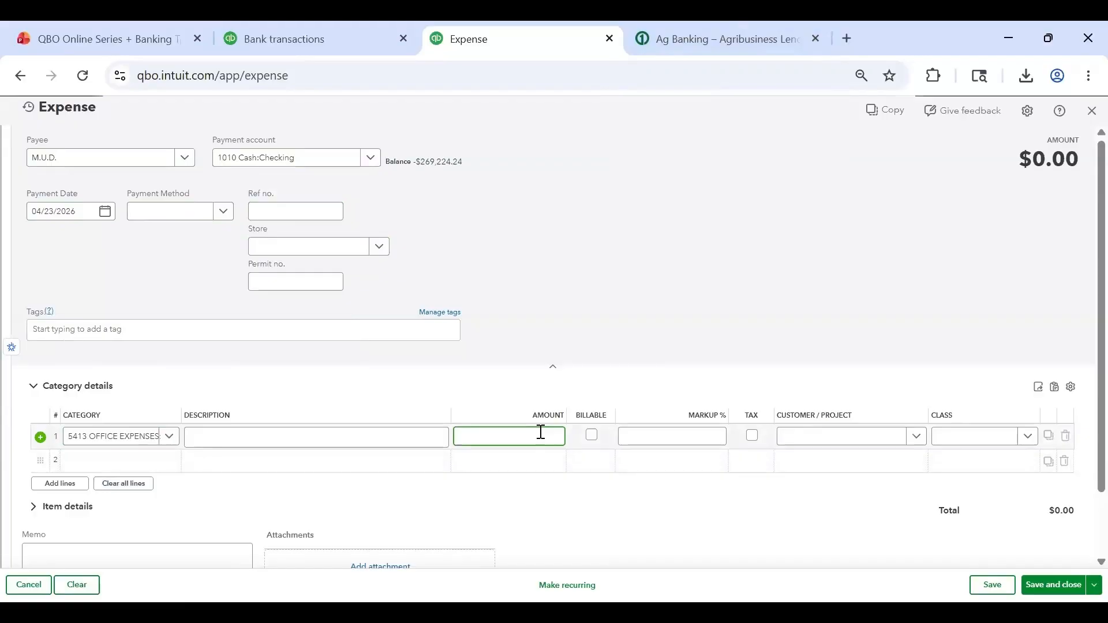
text(614.59)
key(Tab)
key(Tab)
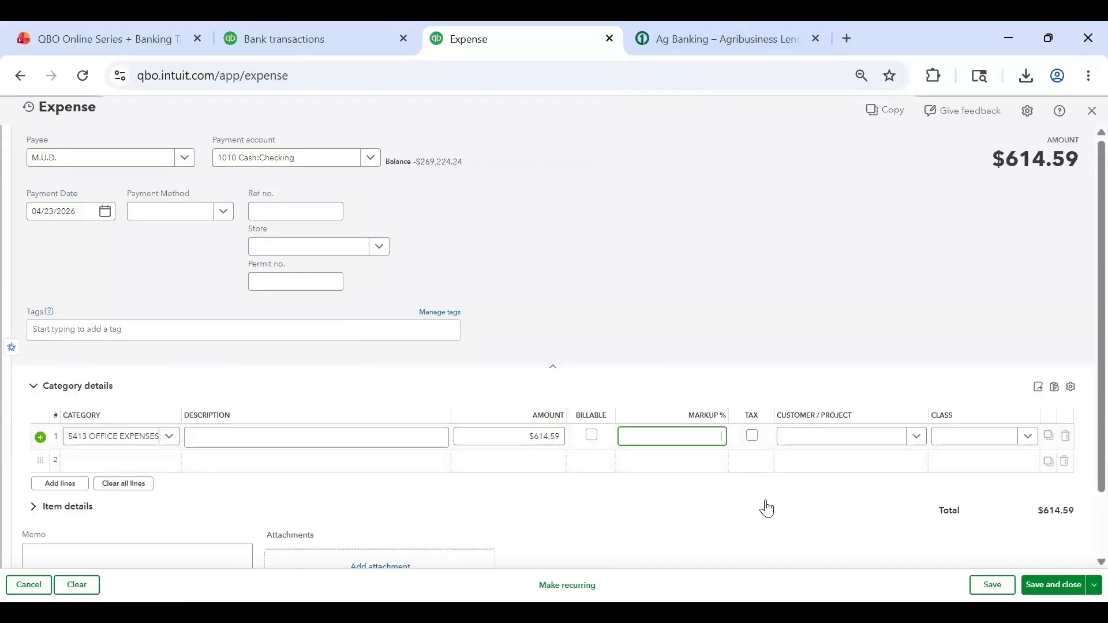
key(Tab)
key(Tab)
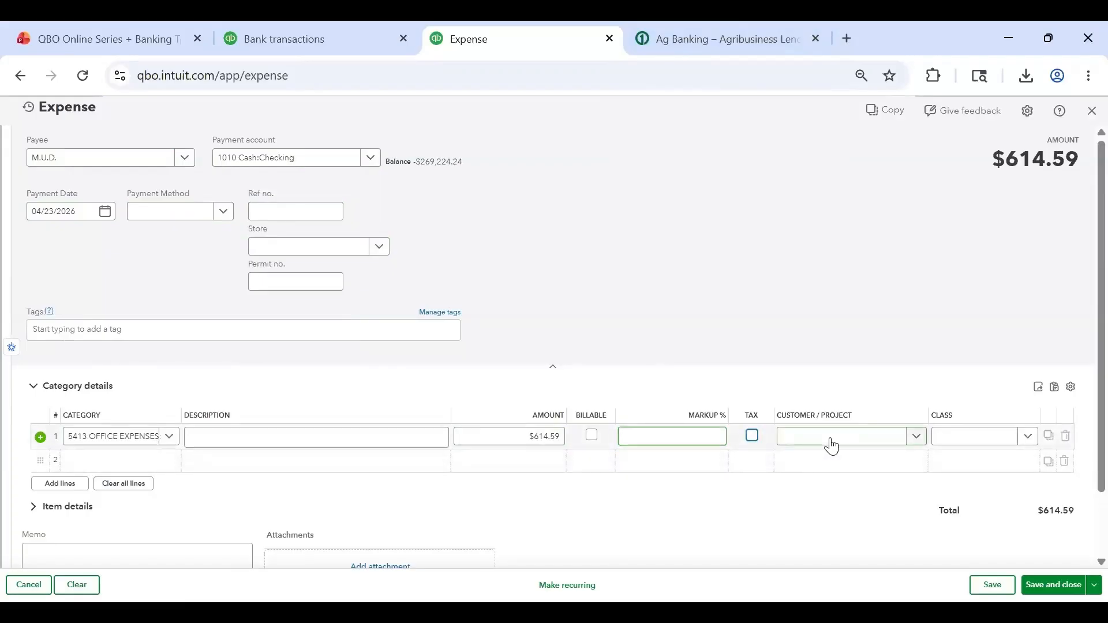
click(765, 297)
scroll(745, 288, down, 2)
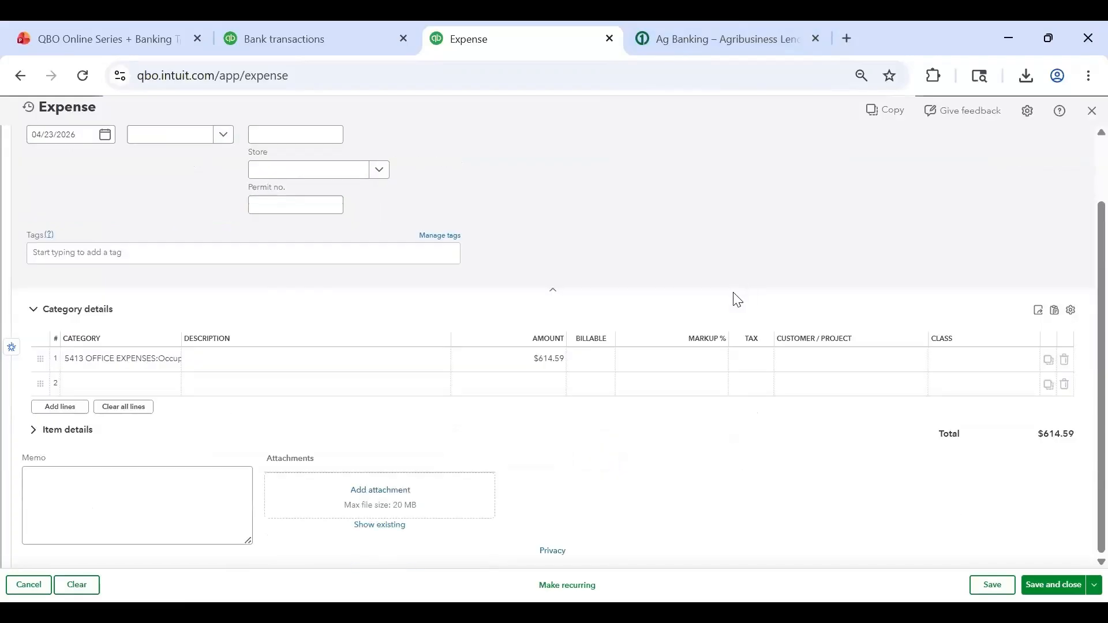
click(1046, 583)
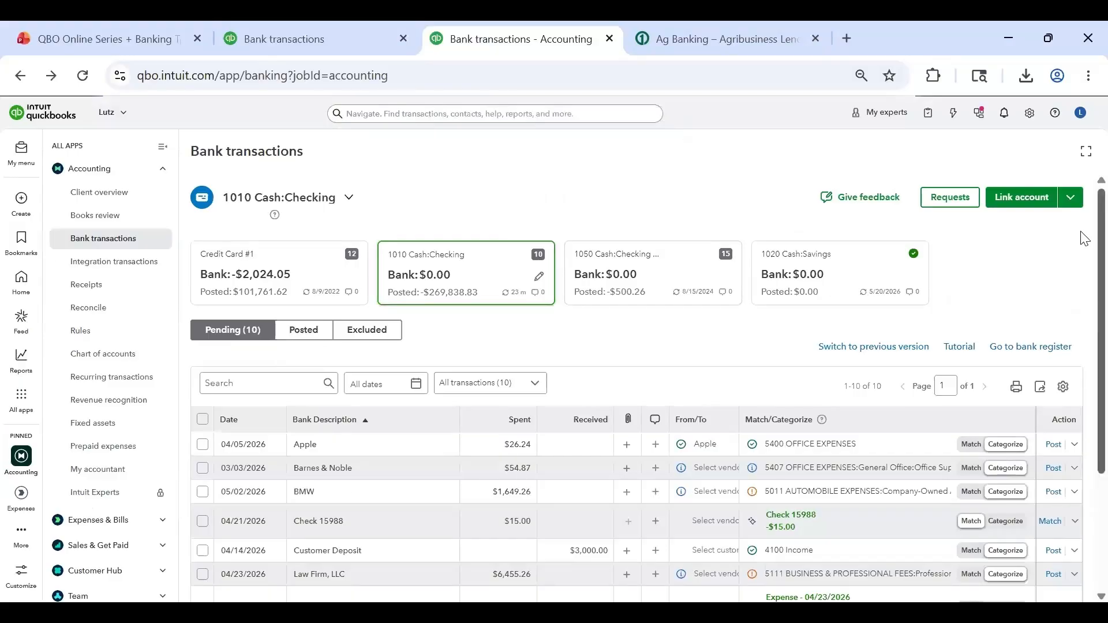
Check the suggested match for the pending $614.59 M.U.D. transaction and match it to the expense dated 04/23/2026
scroll(1084, 308, down, 2)
scroll(1084, 308, down, 3)
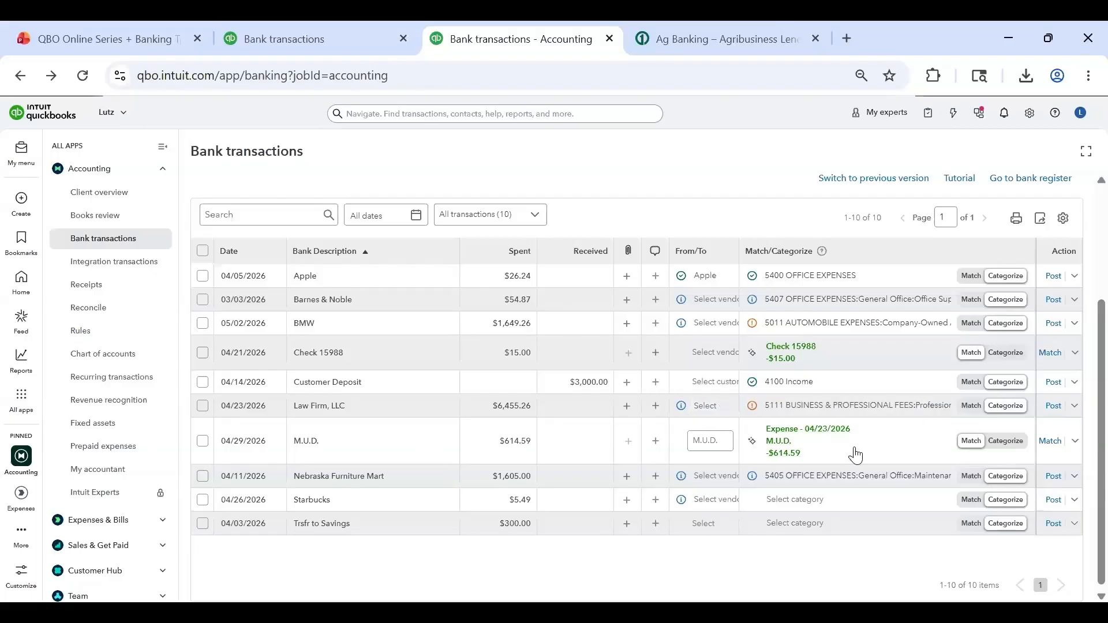
click(778, 443)
scroll(372, 447, down, 2)
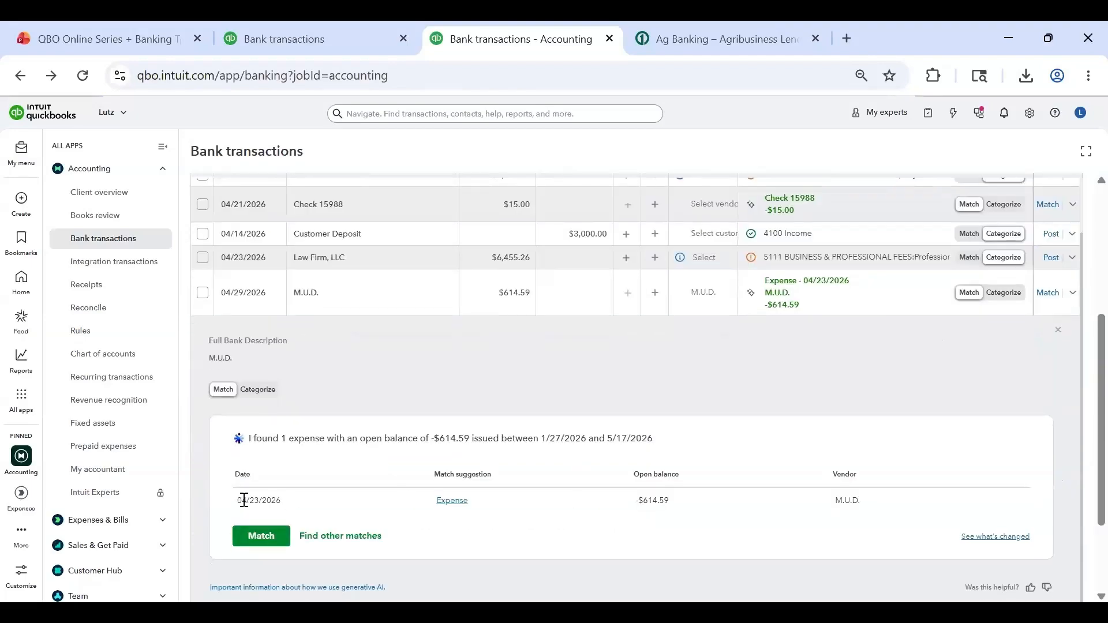
drag(236, 502, 289, 508)
click(290, 508)
click(1058, 330)
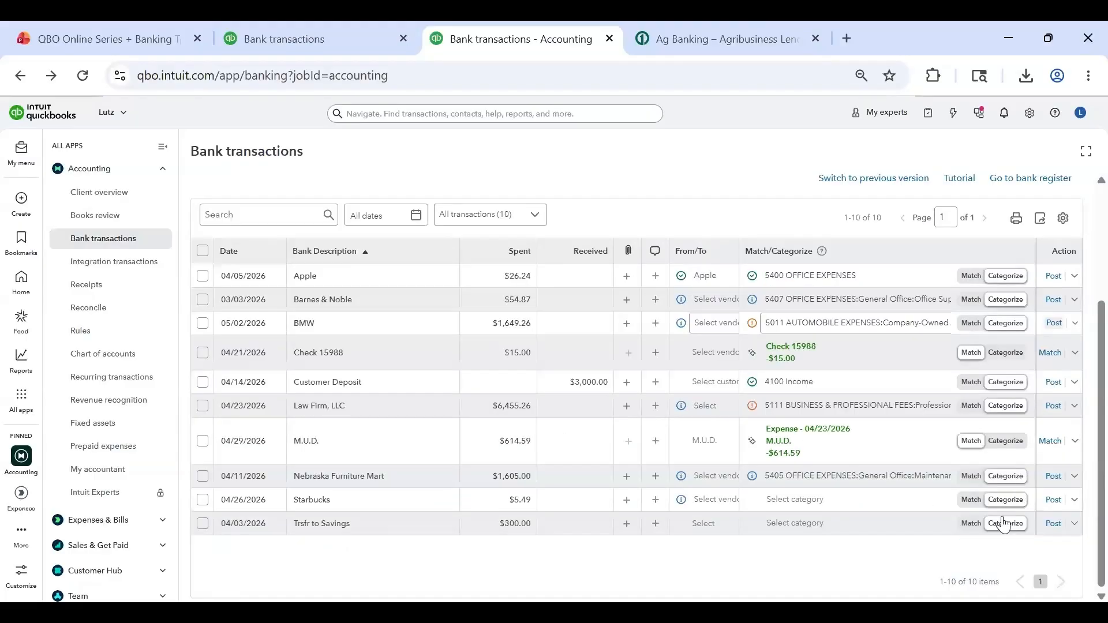
click(1051, 440)
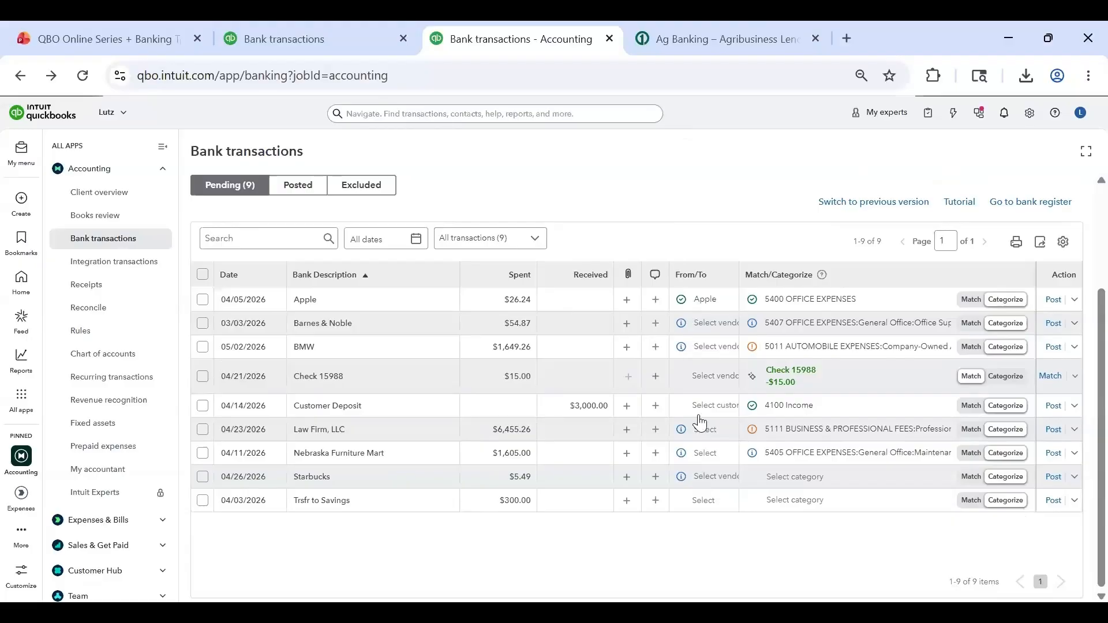
Undo the matched $614.59 M.U.D. transaction in the posted list and return to the pending transactions
scroll(705, 432, up, 3)
scroll(831, 431, down, 3)
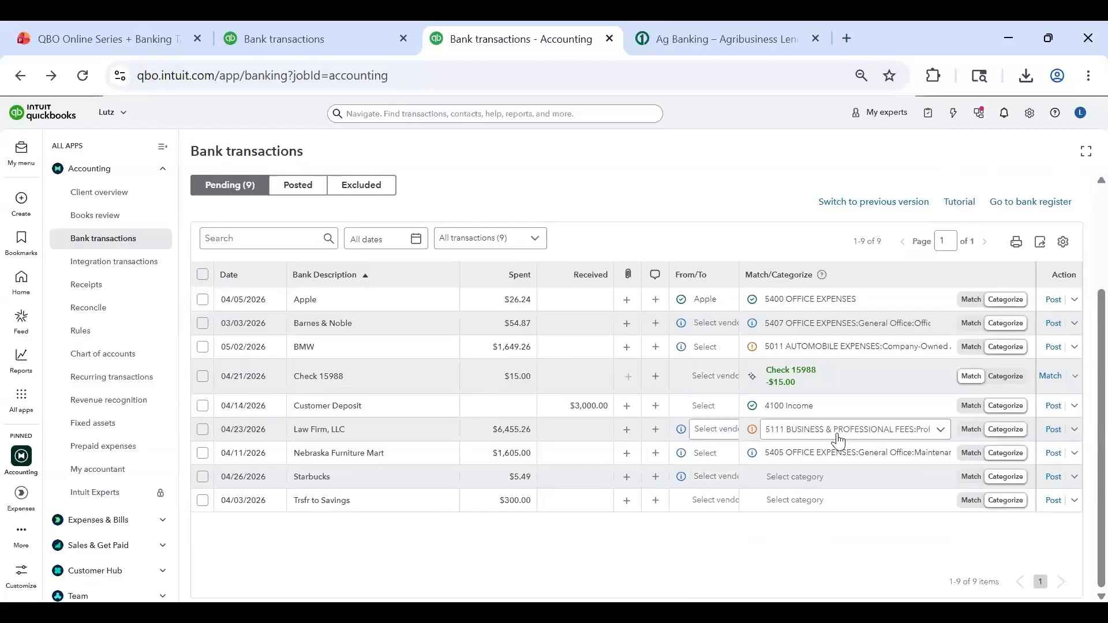
click(309, 199)
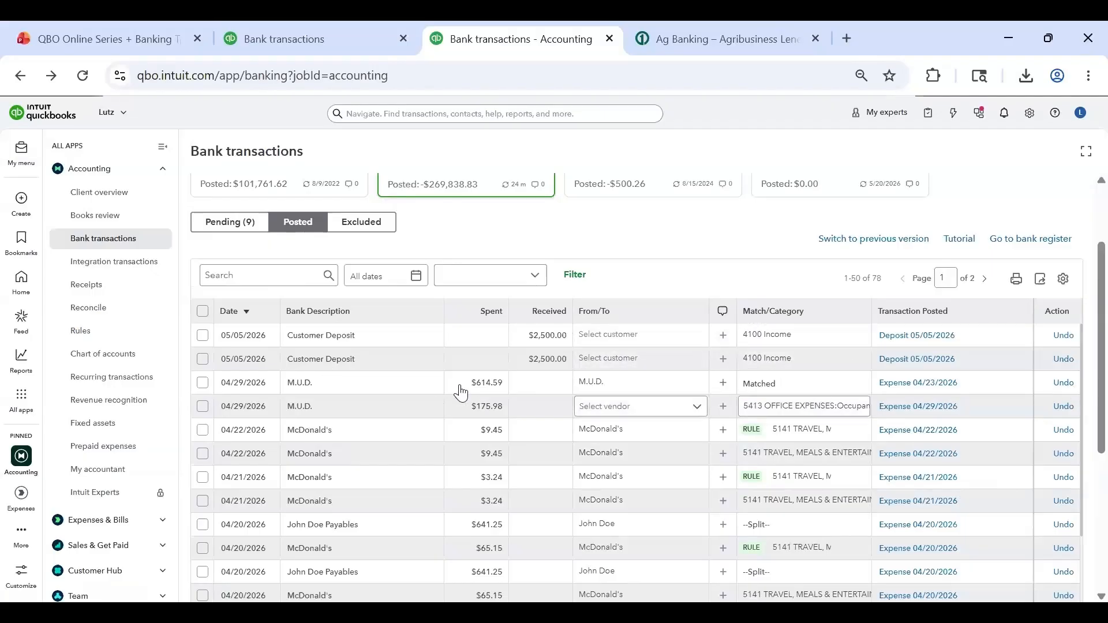
click(1064, 383)
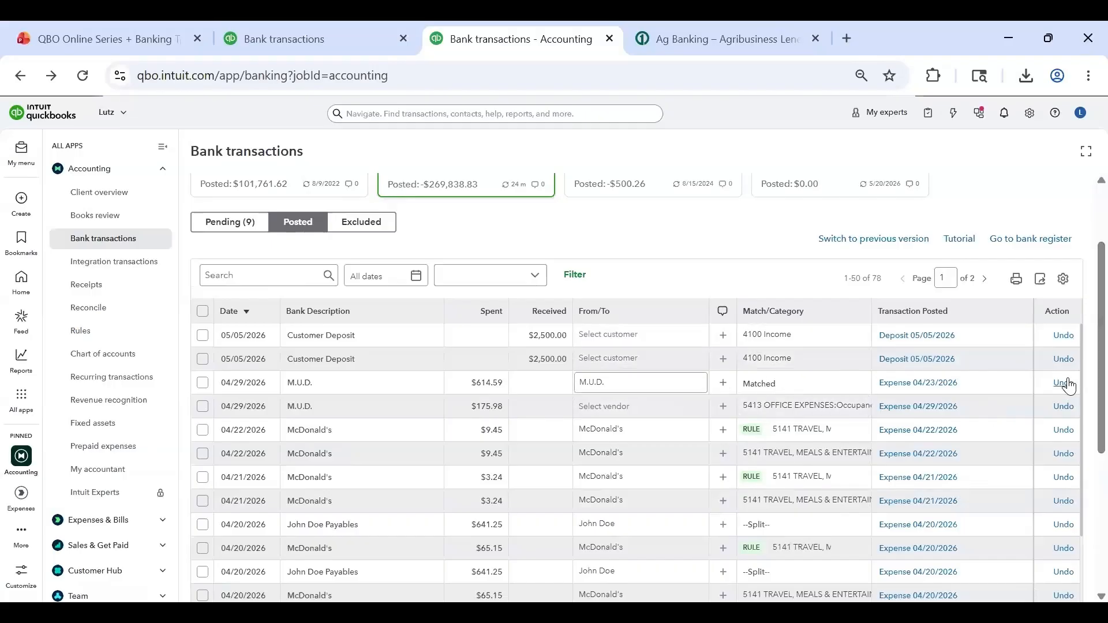
click(242, 223)
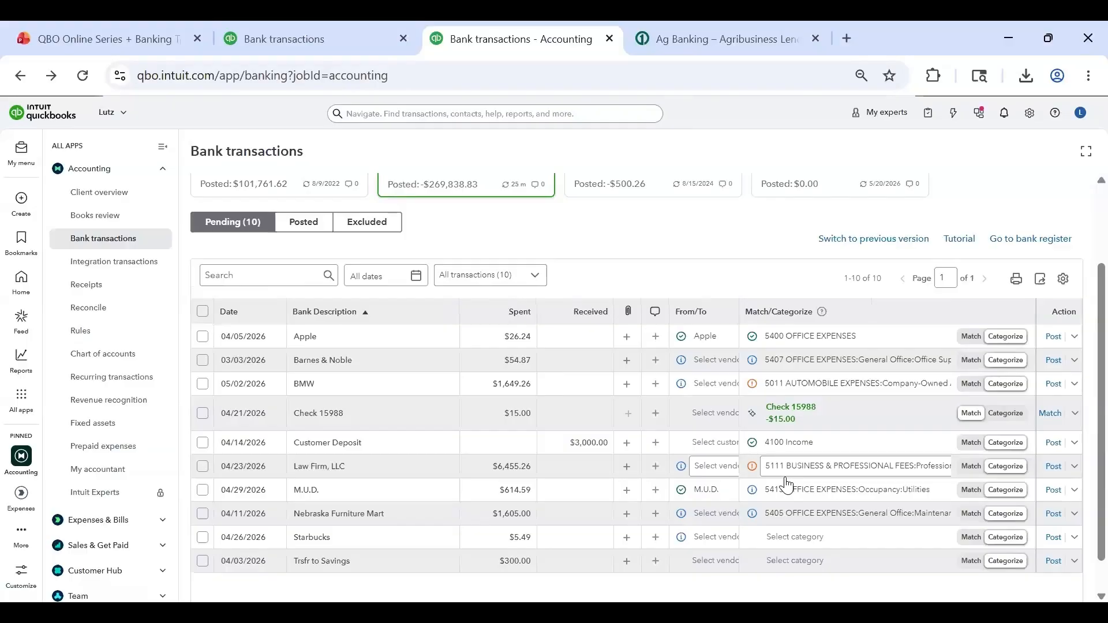
Expand the pending $614.59 M.U.D. transaction to check its match details, then collapse it
scroll(787, 483, down, 1)
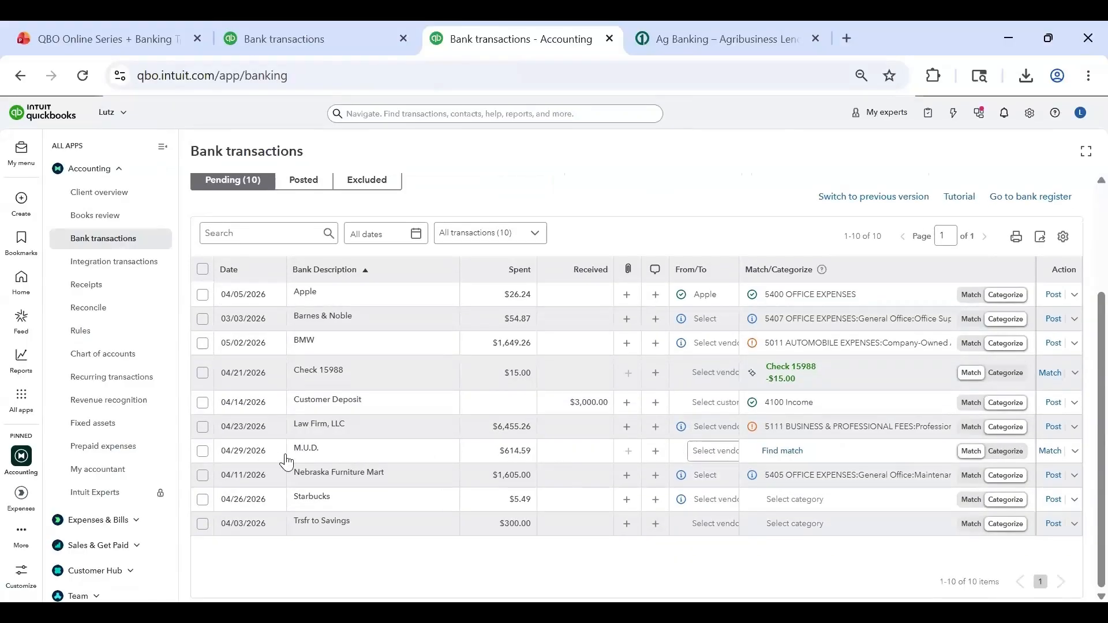
click(349, 458)
scroll(1041, 361, down, 2)
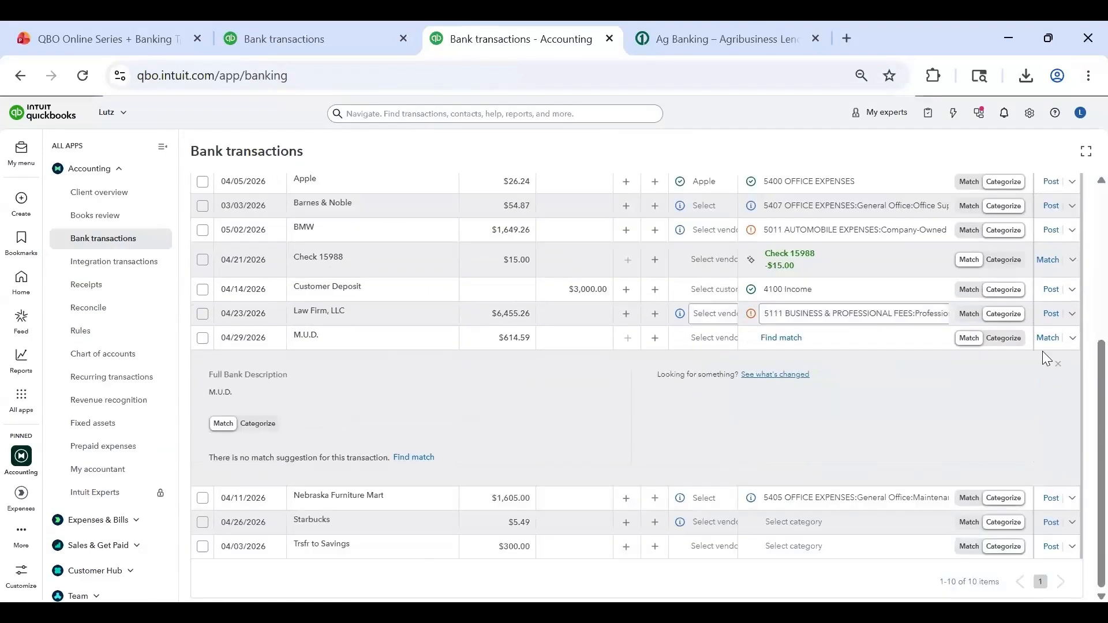
click(1057, 369)
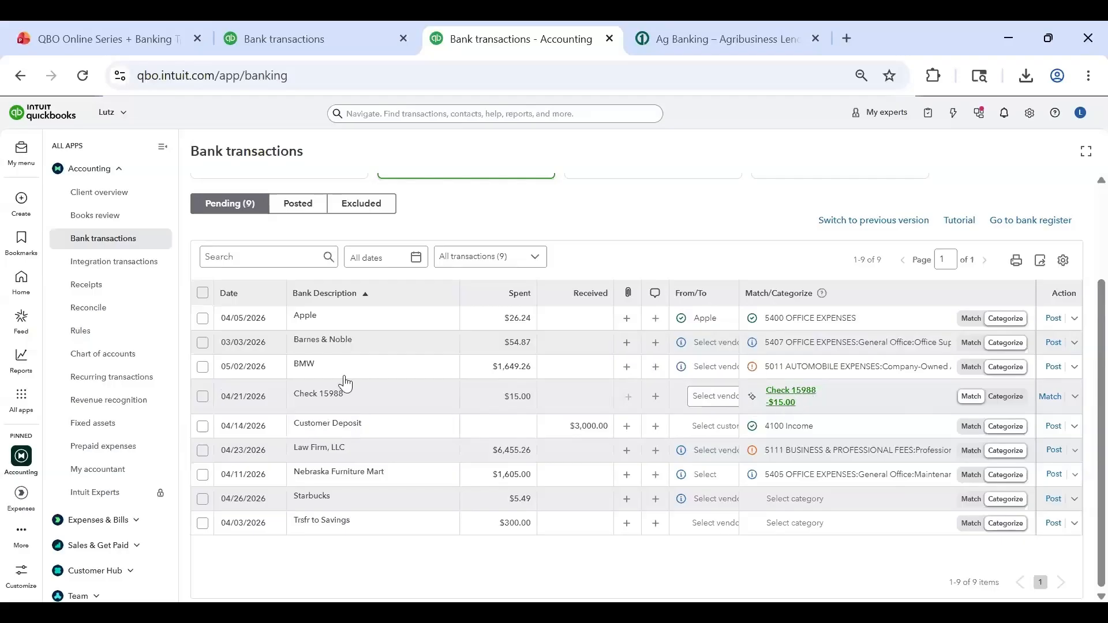
Expand the pending $15.00 Check 15988 transaction to examine its suggested match, then collapse it
click(387, 410)
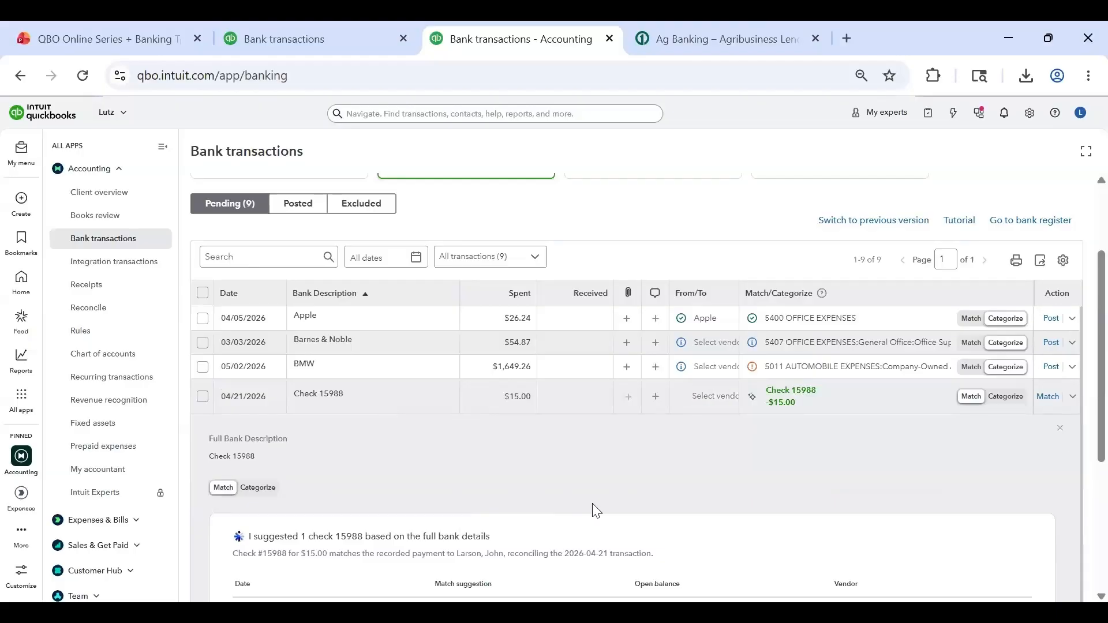
scroll(596, 511, down, 1)
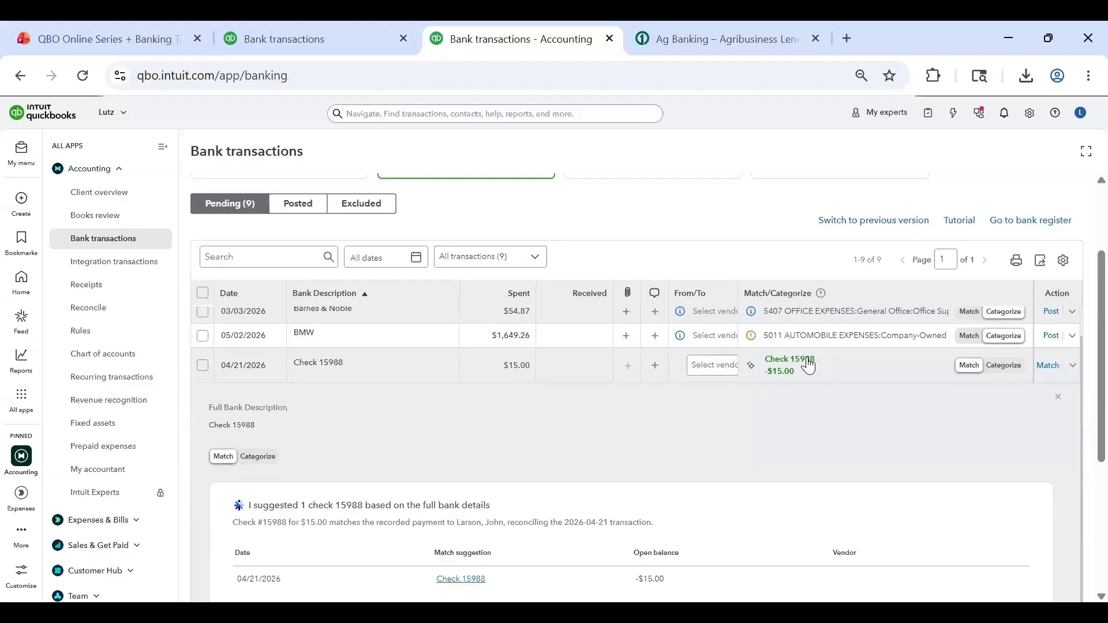
scroll(585, 467, down, 3)
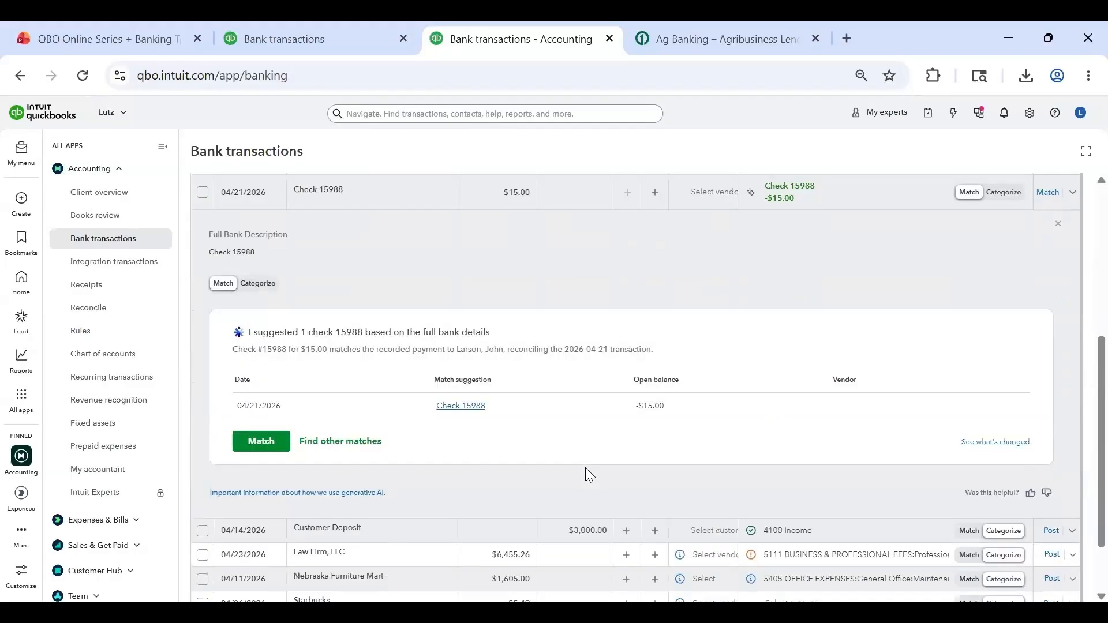
scroll(586, 470, up, 1)
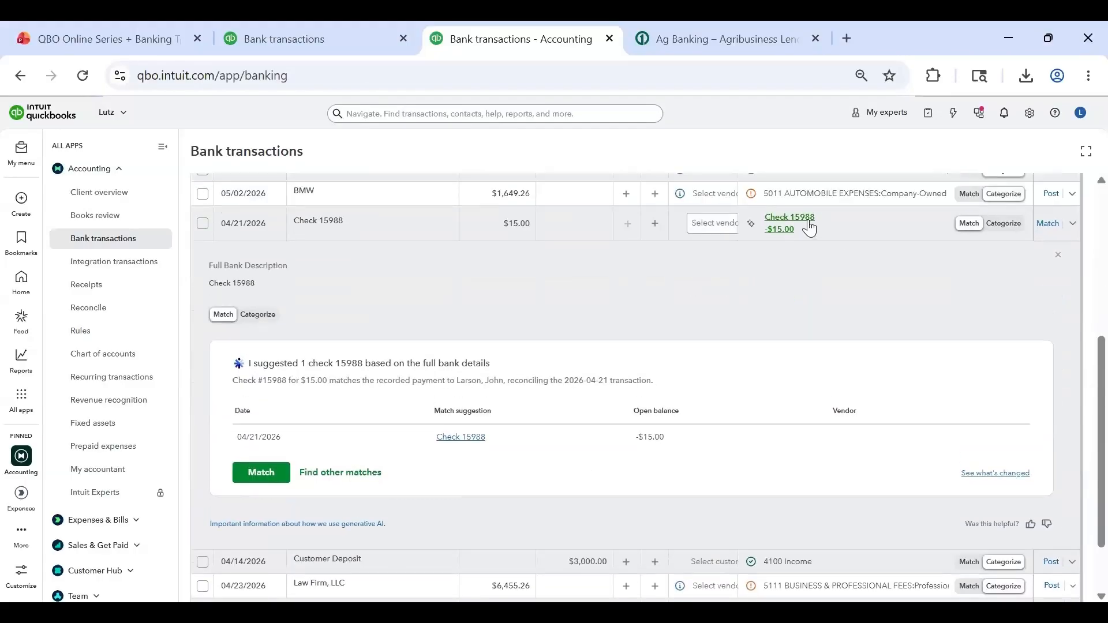
click(385, 225)
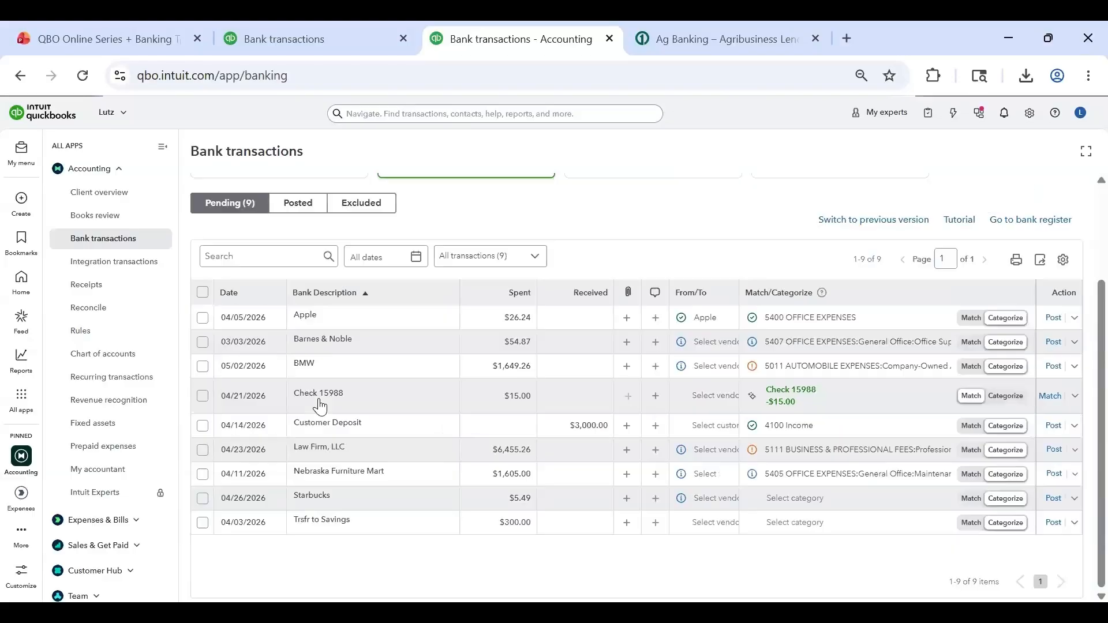
Open the other possible matches for the pending Check 15988 transaction and look through the candidate records
click(358, 396)
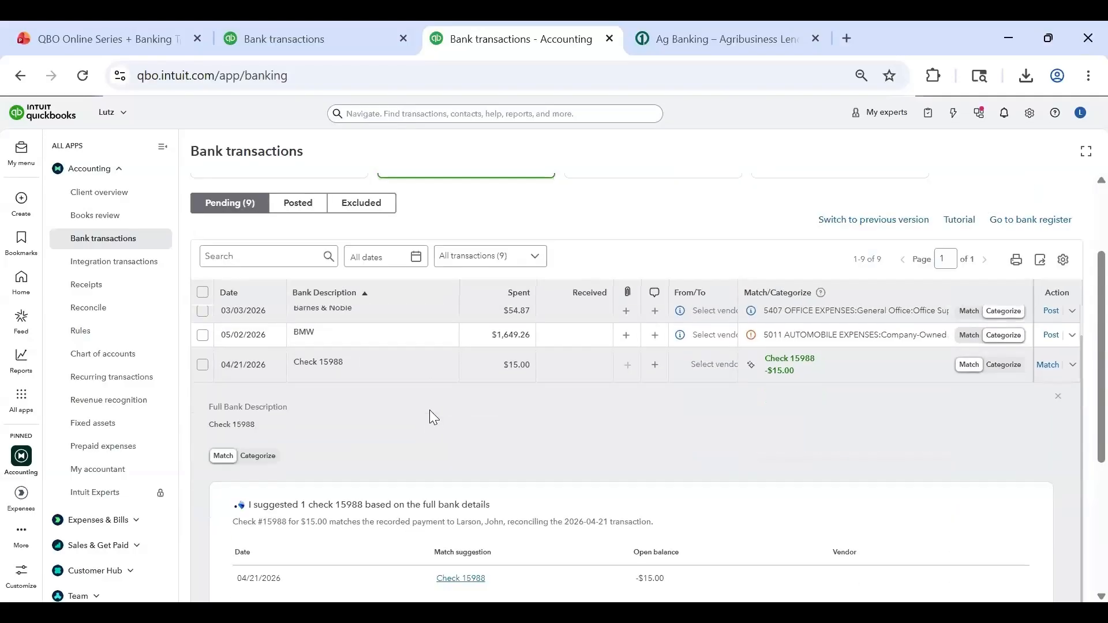
click(224, 456)
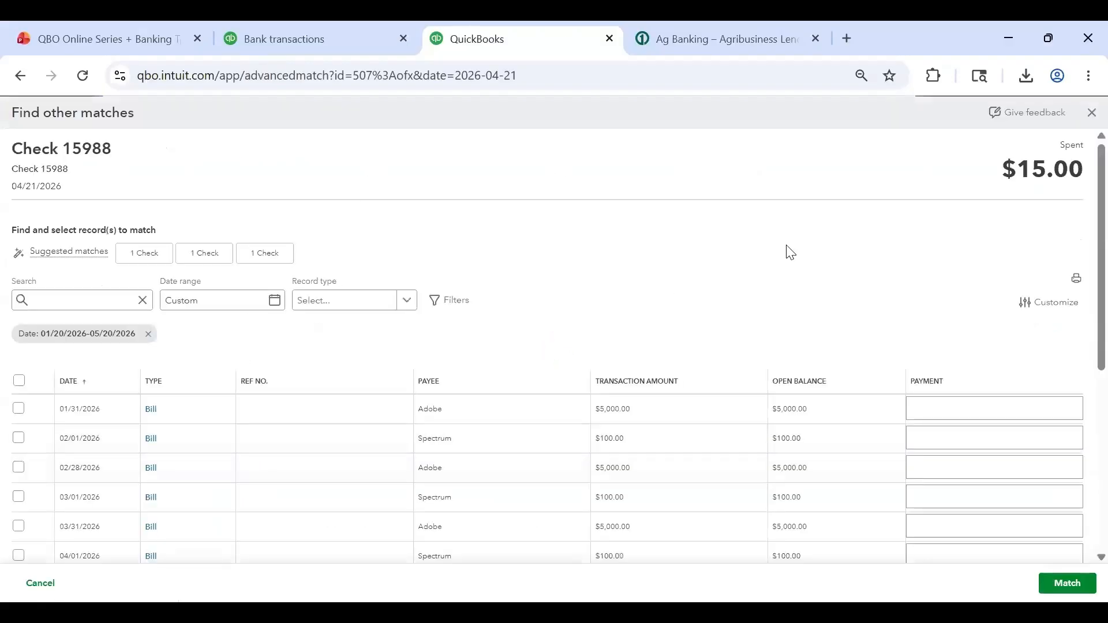
scroll(936, 234, down, 1)
scroll(936, 234, down, 5)
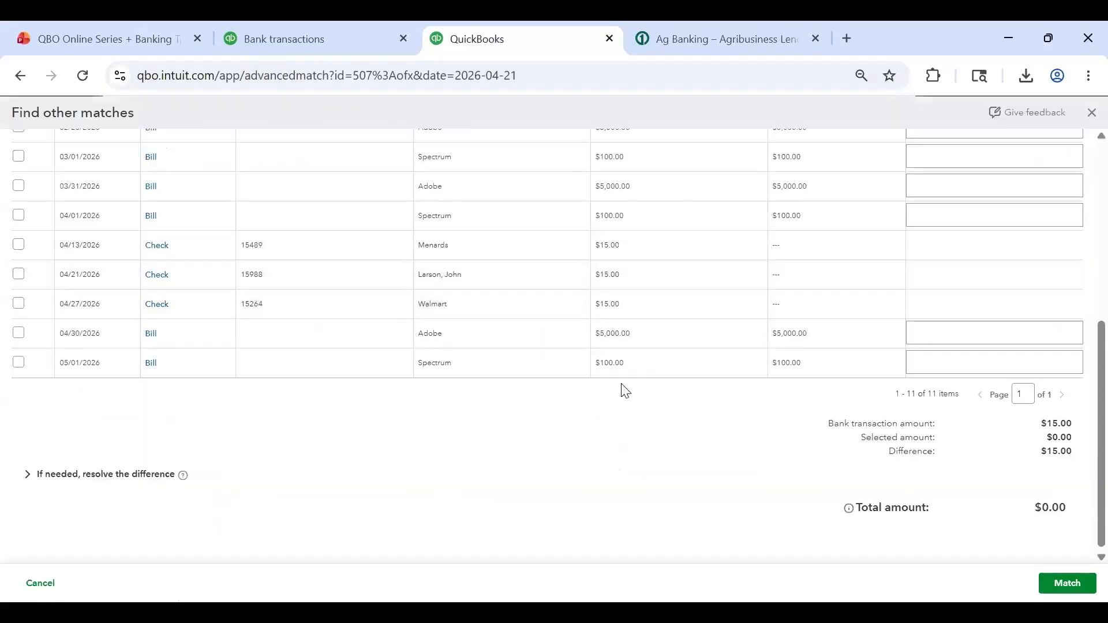
scroll(623, 386, up, 4)
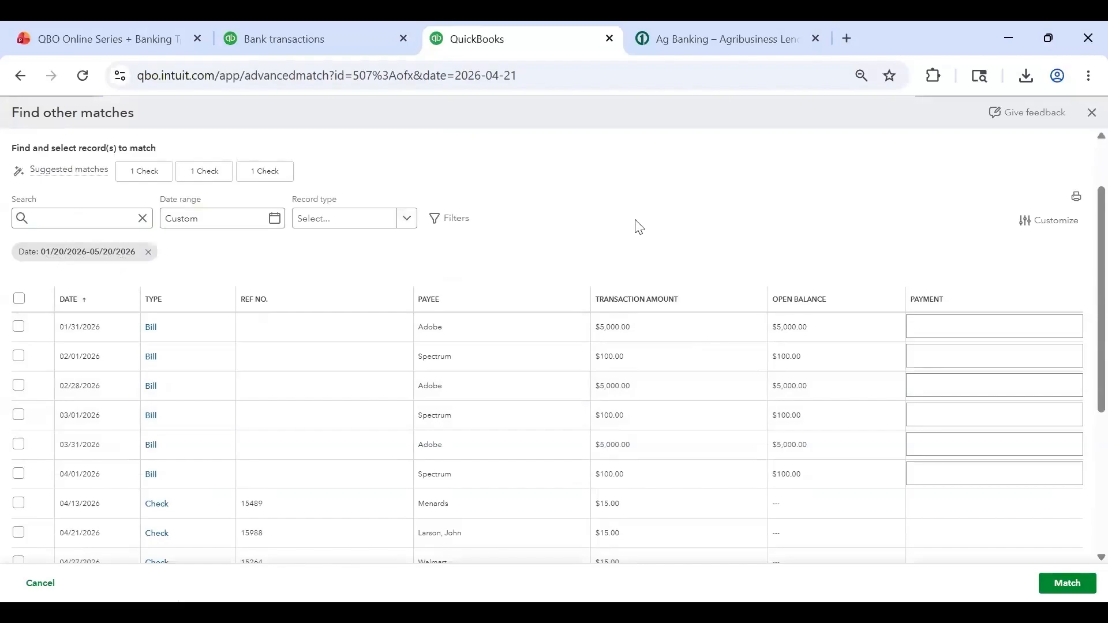
scroll(635, 225, down, 1)
scroll(639, 226, up, 2)
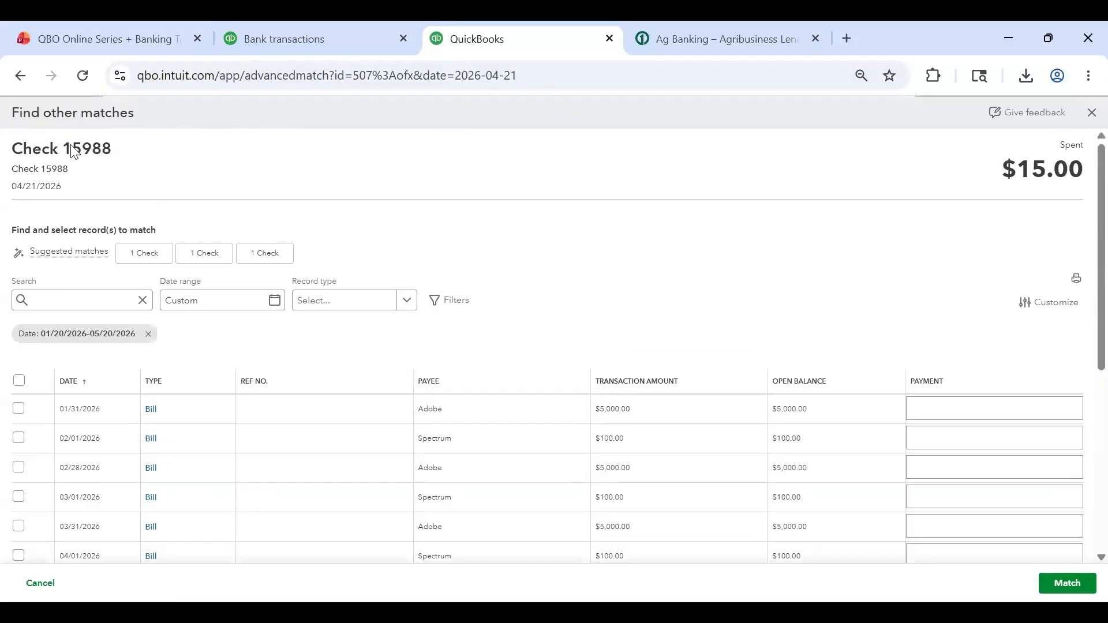
Search the records for 15988, select the $15.00 check dated 04/21/2026, and match it to the bank transaction
drag(68, 153, 124, 156)
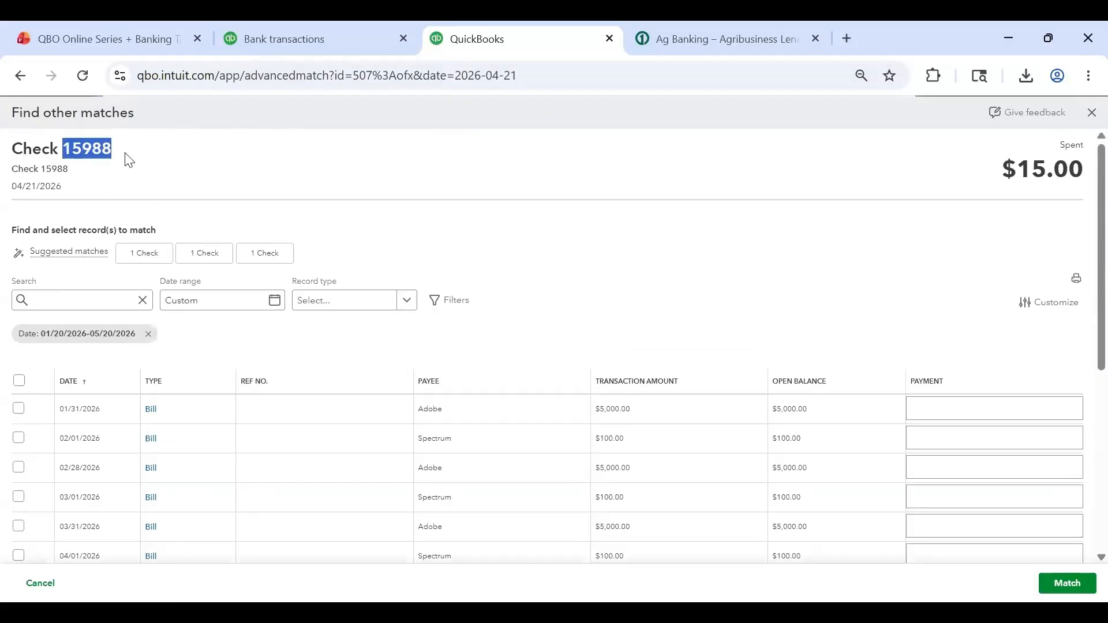
click(70, 301)
text(159888)
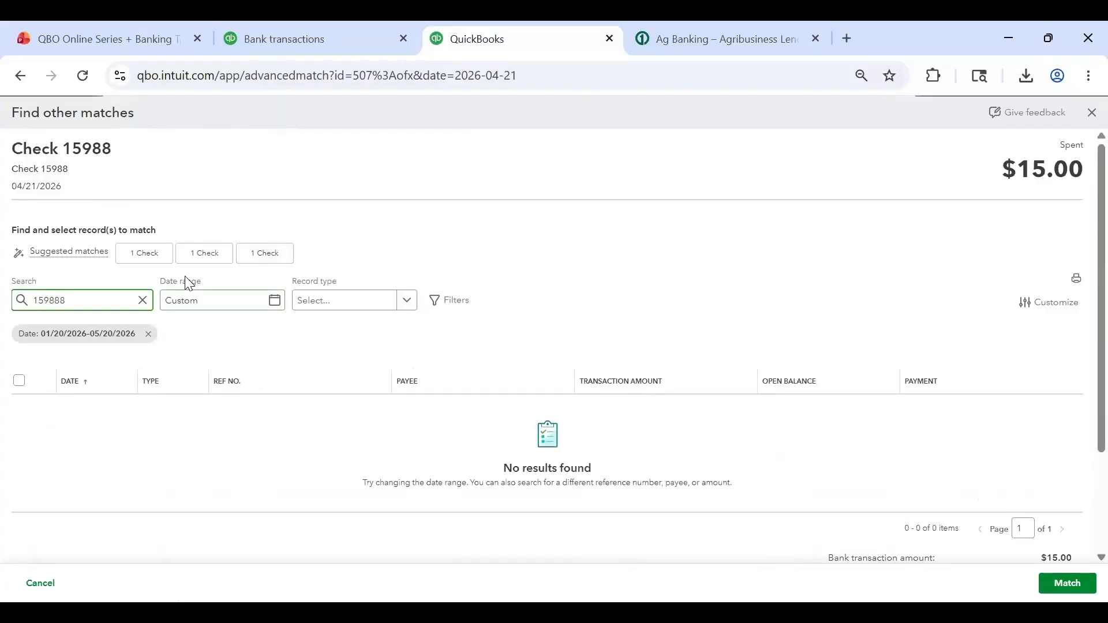
key(BackSpace)
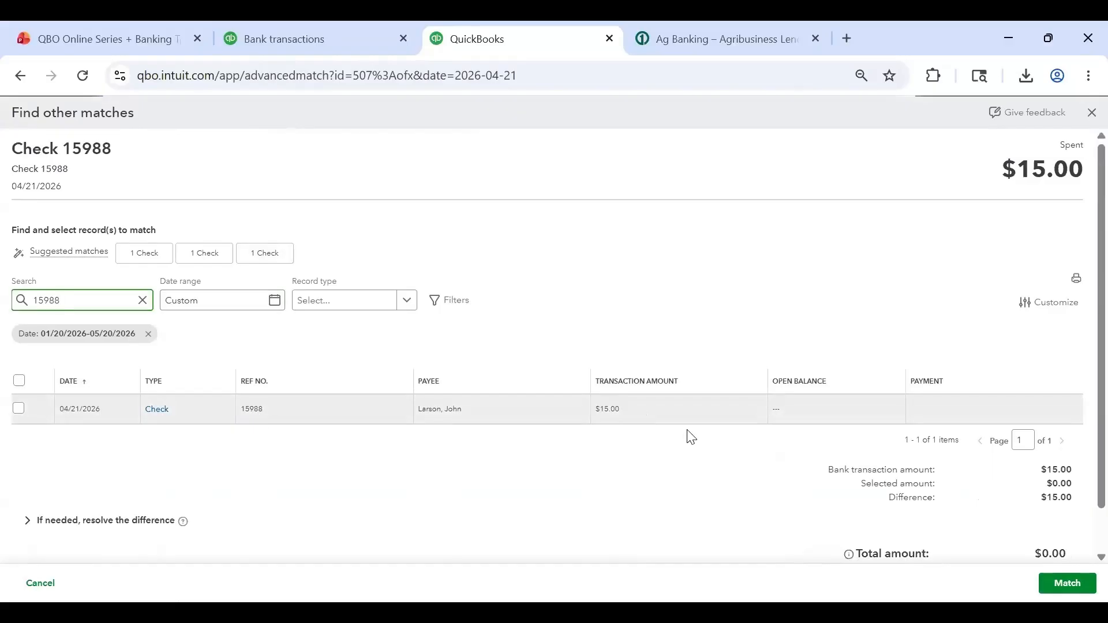
click(18, 409)
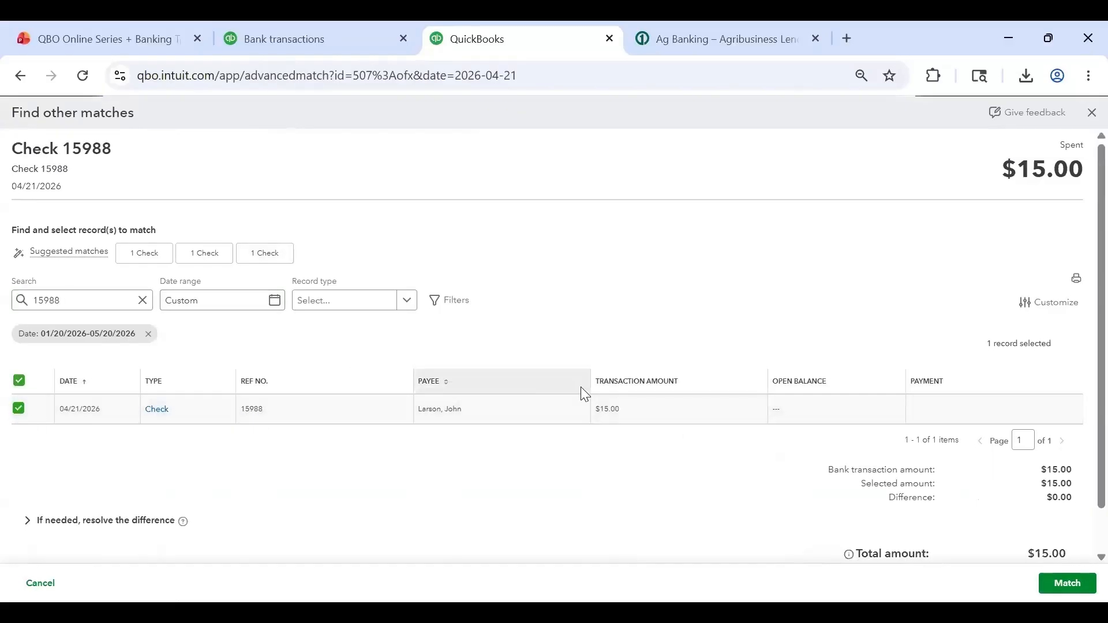
click(1062, 584)
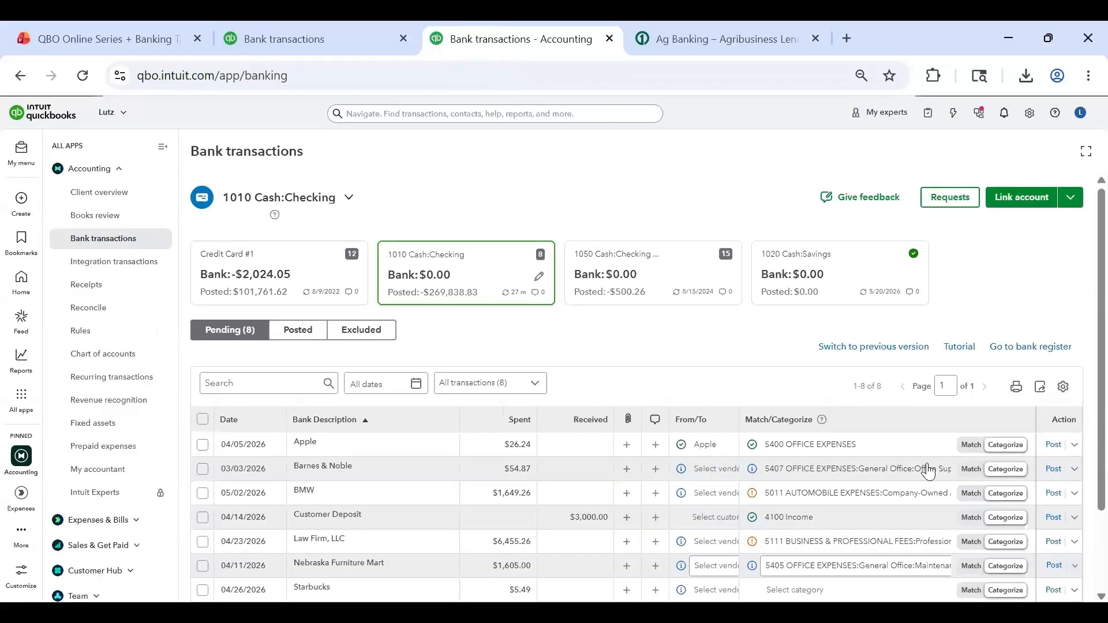
Look over the remaining pending transactions and briefly expand the $3,000.00 Customer Deposit to view its suggestions
scroll(753, 288, down, 2)
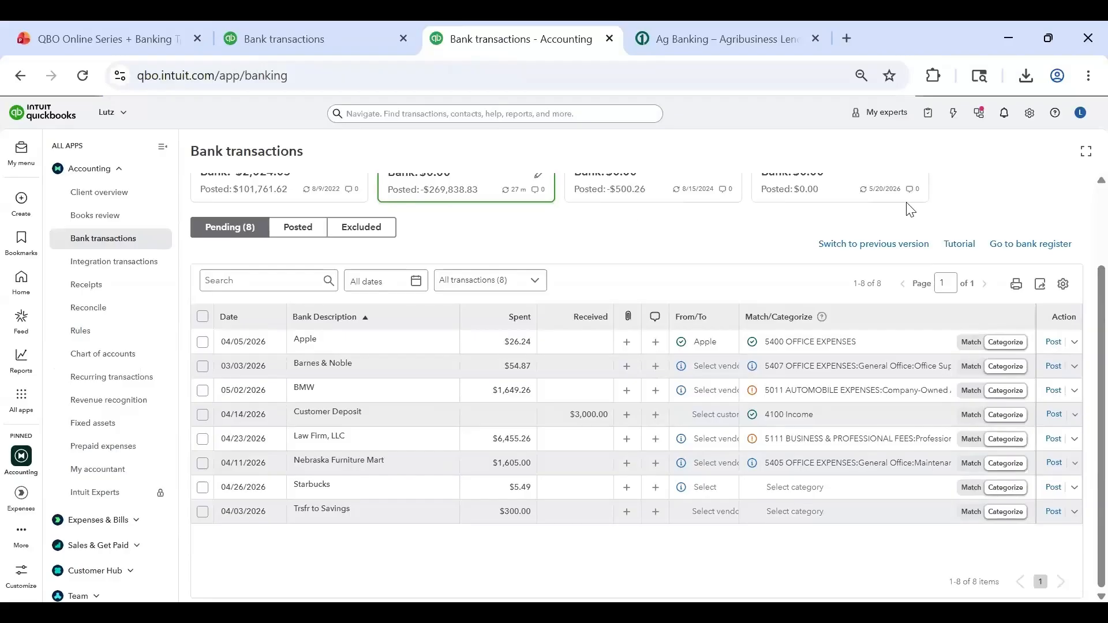
scroll(1084, 270, up, 2)
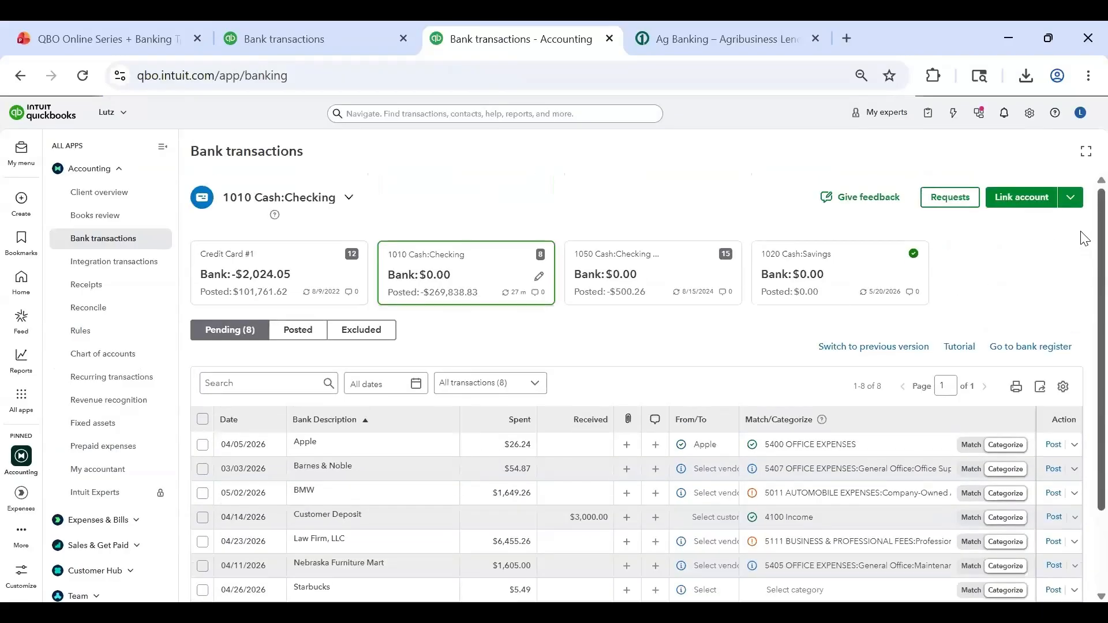
scroll(1085, 323, down, 2)
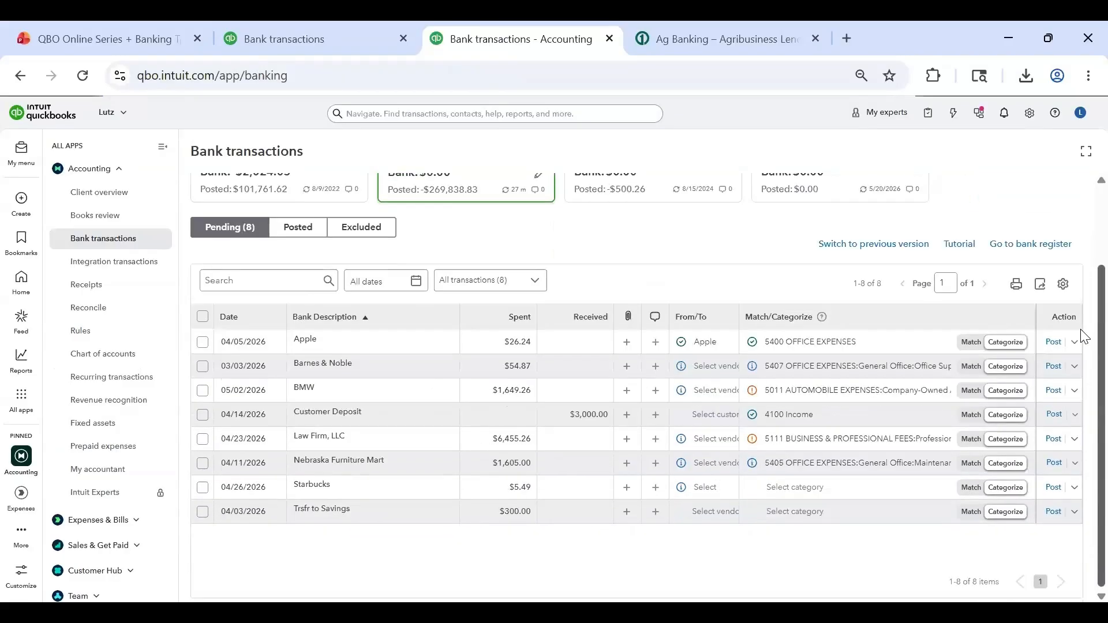
click(449, 421)
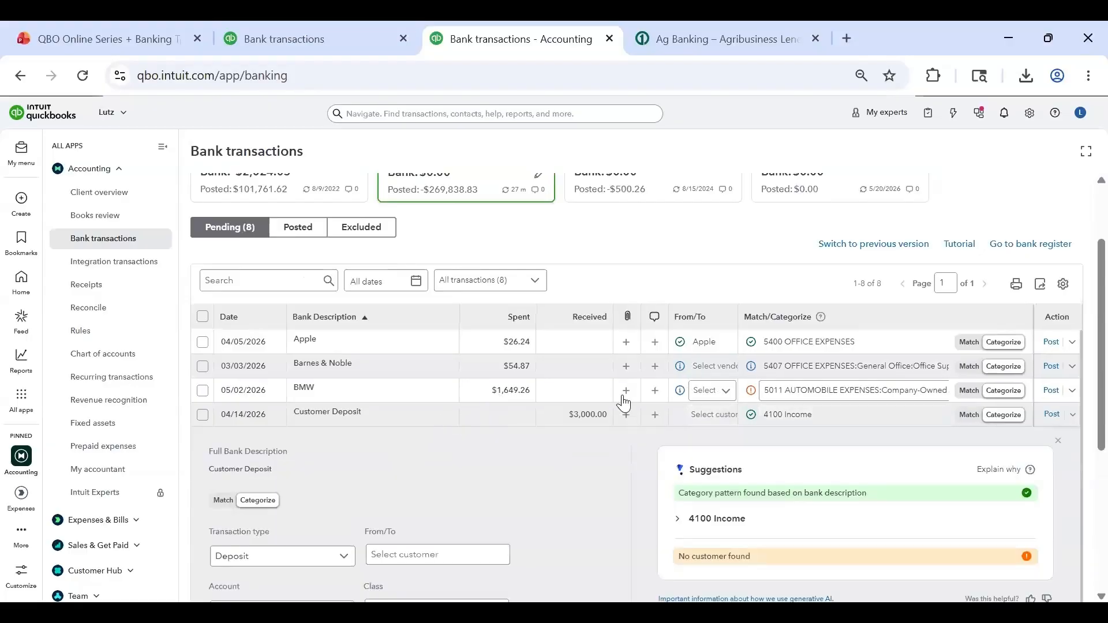
click(1058, 441)
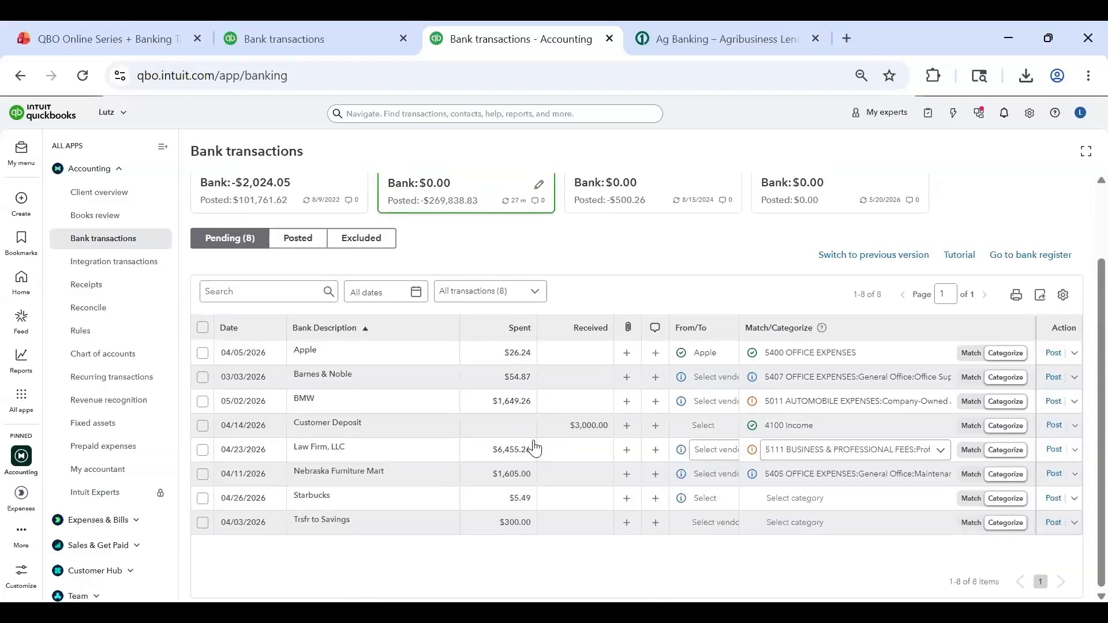
Review the categorization details of the pending $3,000.00 Customer Deposit and open its list of possible matching records
click(331, 427)
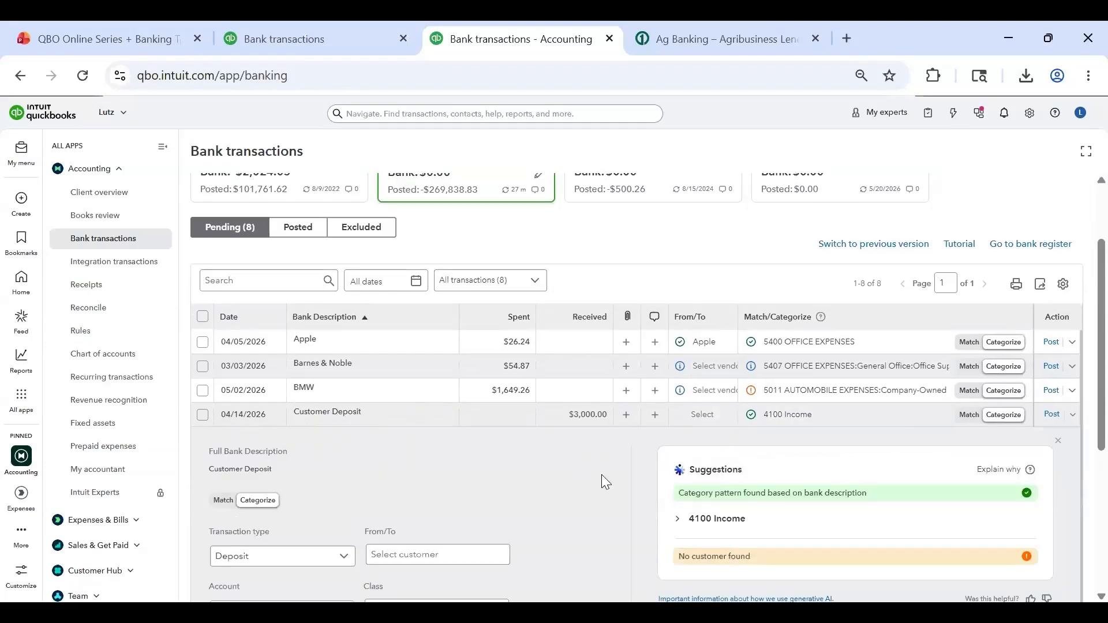
scroll(601, 474, down, 2)
scroll(601, 475, up, 2)
scroll(456, 468, down, 3)
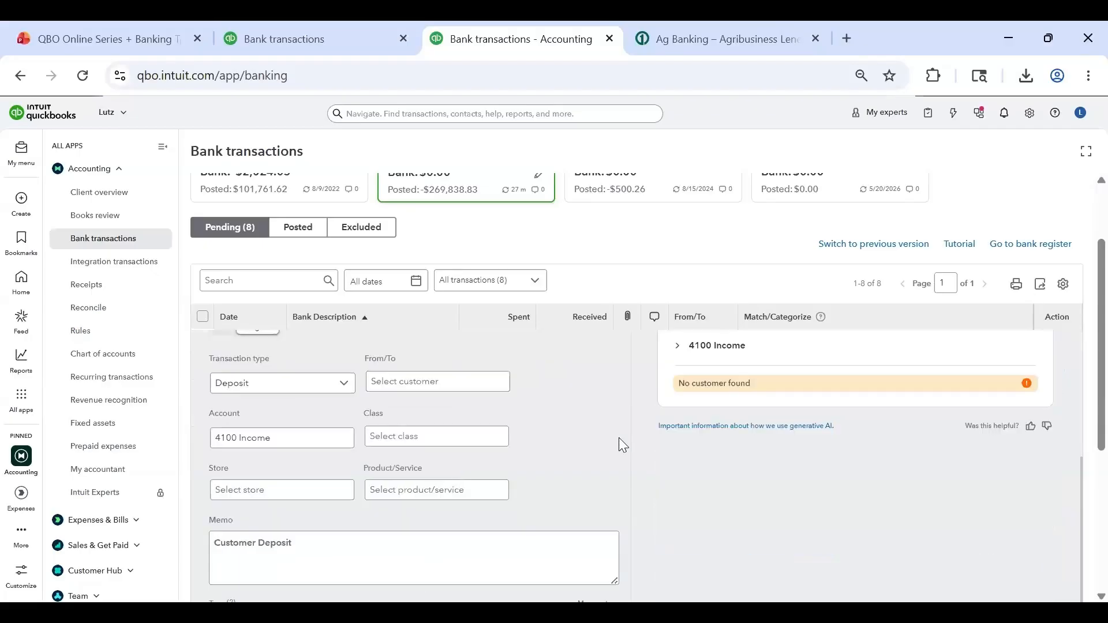
scroll(618, 437, up, 3)
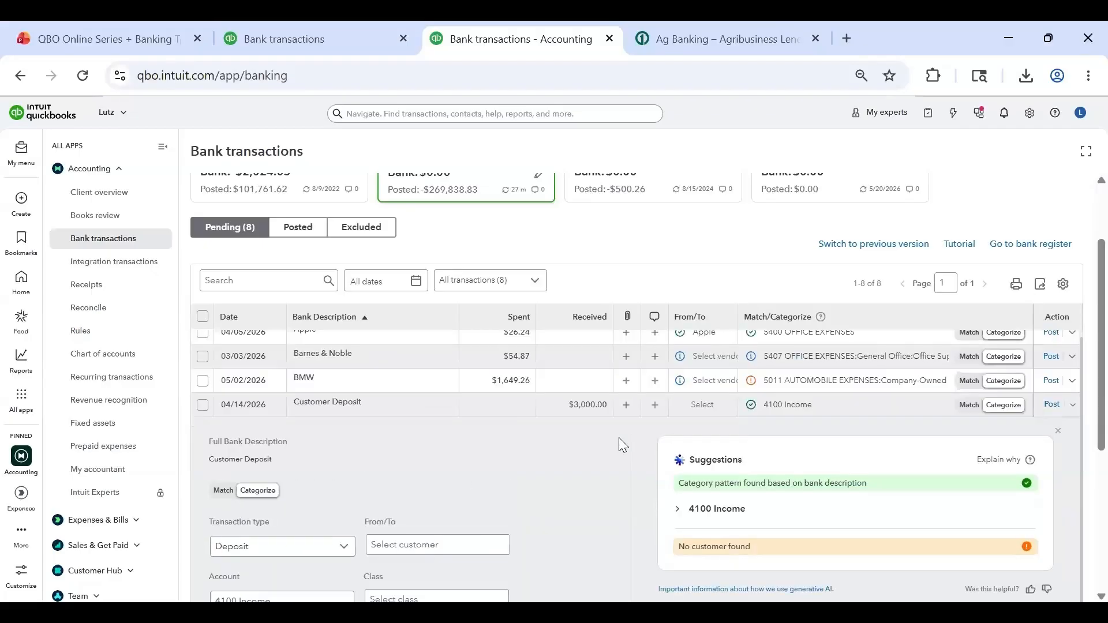
click(223, 492)
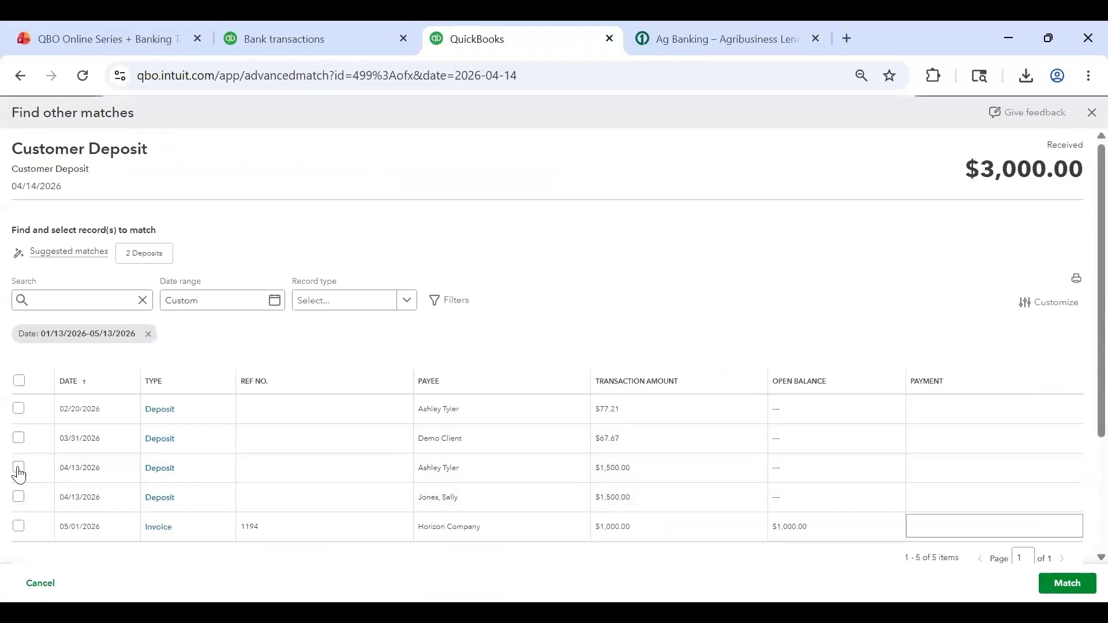
Select the two $1,500.00 deposits dated 04/13/2026, check the selected amount and difference, and match them to the Customer Deposit
click(18, 469)
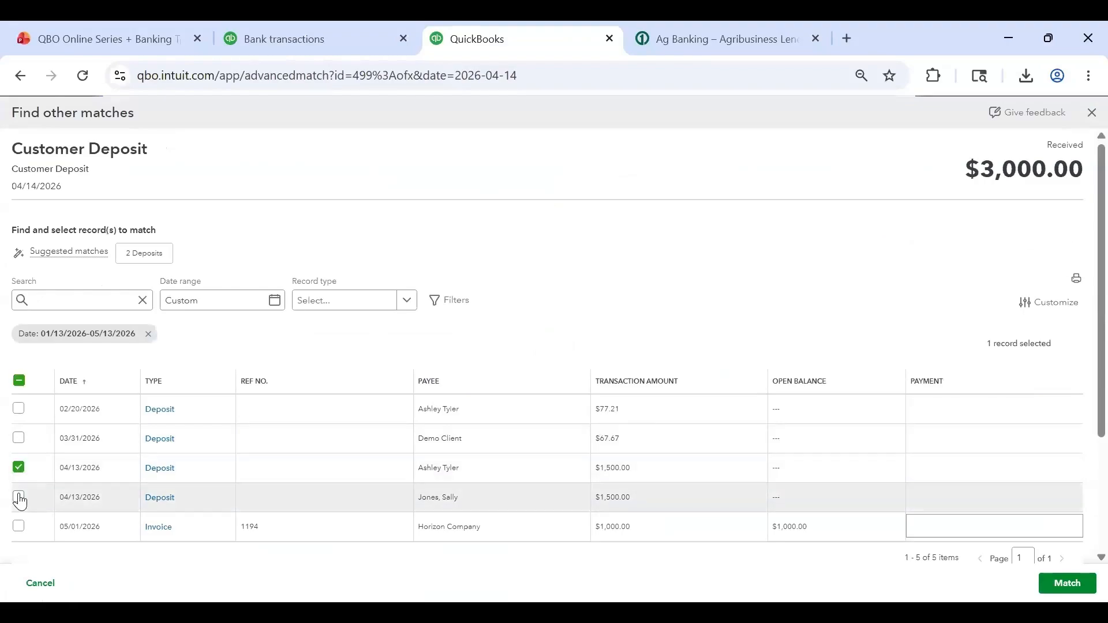
click(18, 498)
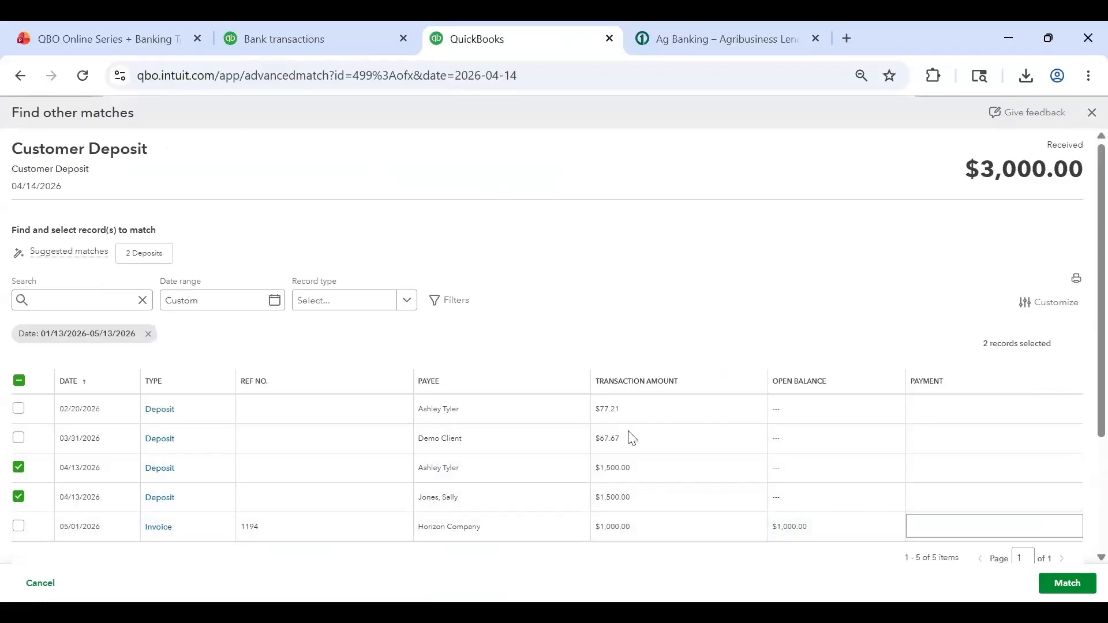
scroll(995, 261, down, 3)
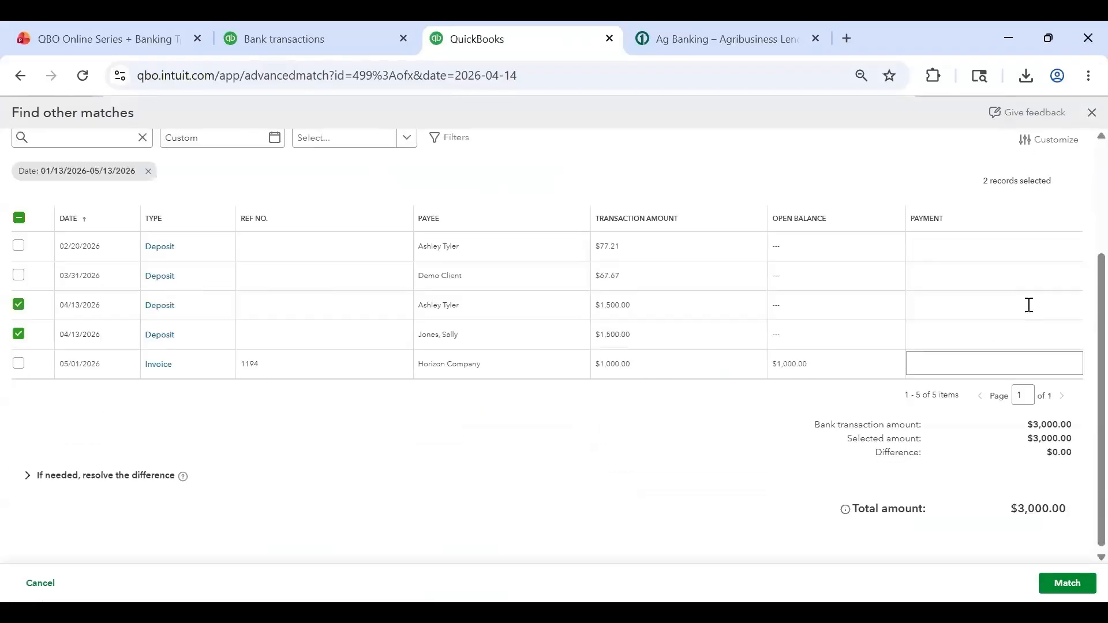
drag(1027, 420, 1073, 455)
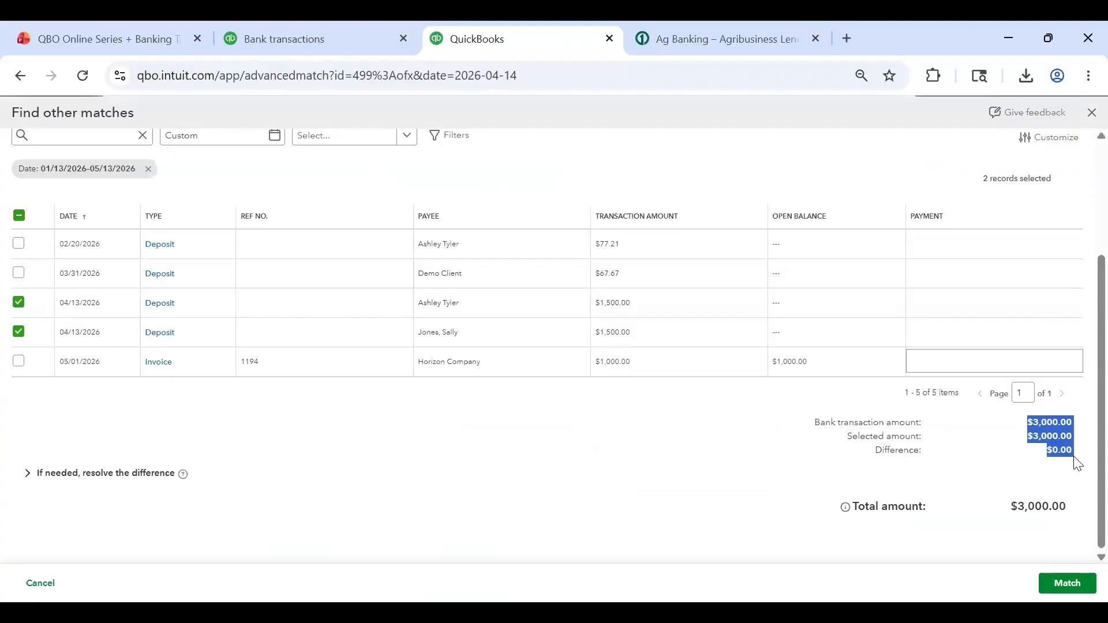
click(1073, 455)
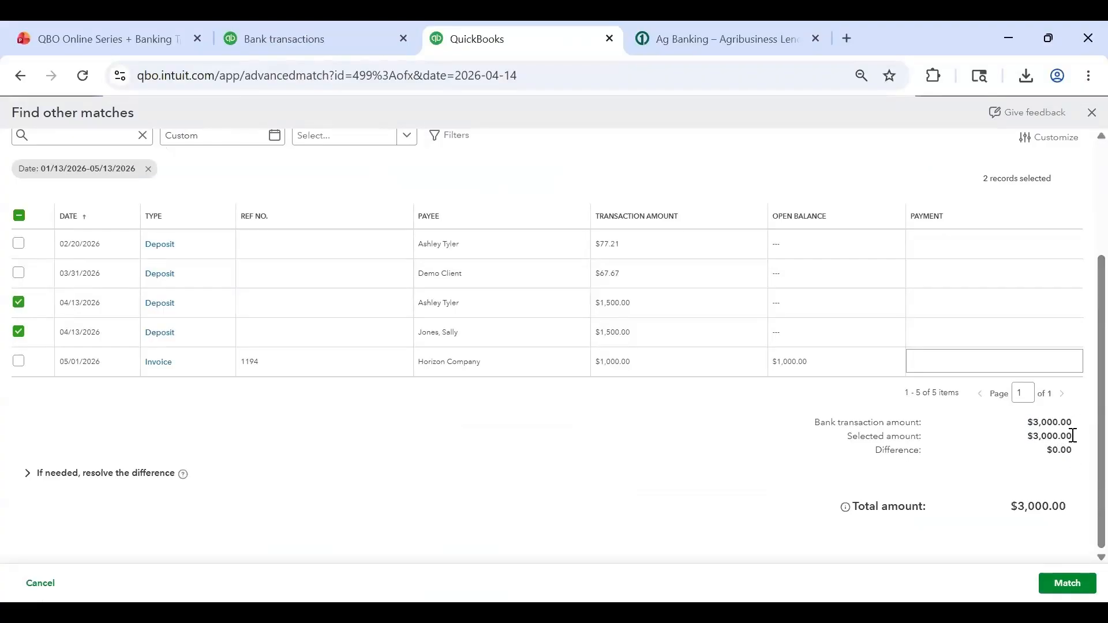
drag(1072, 451, 1021, 451)
click(973, 459)
click(1059, 592)
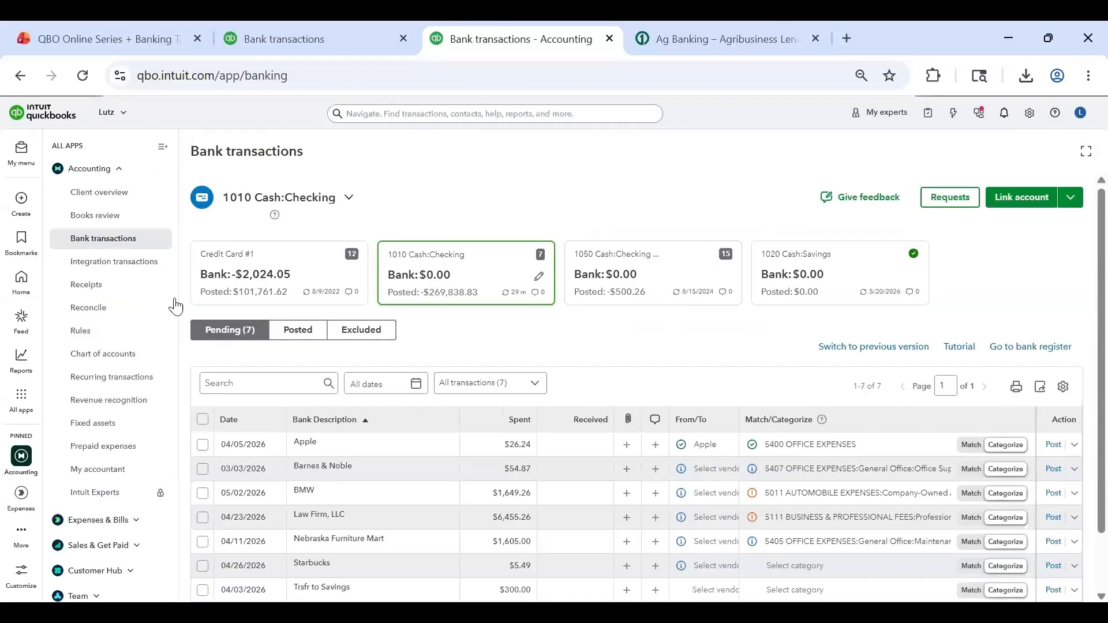
click(10, 208)
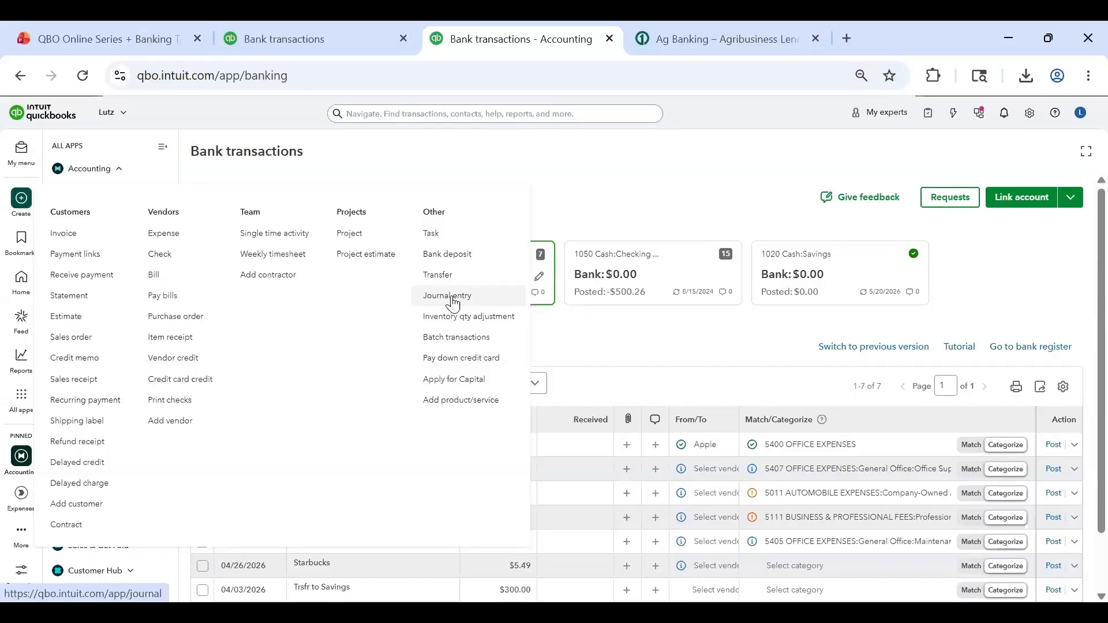
click(567, 197)
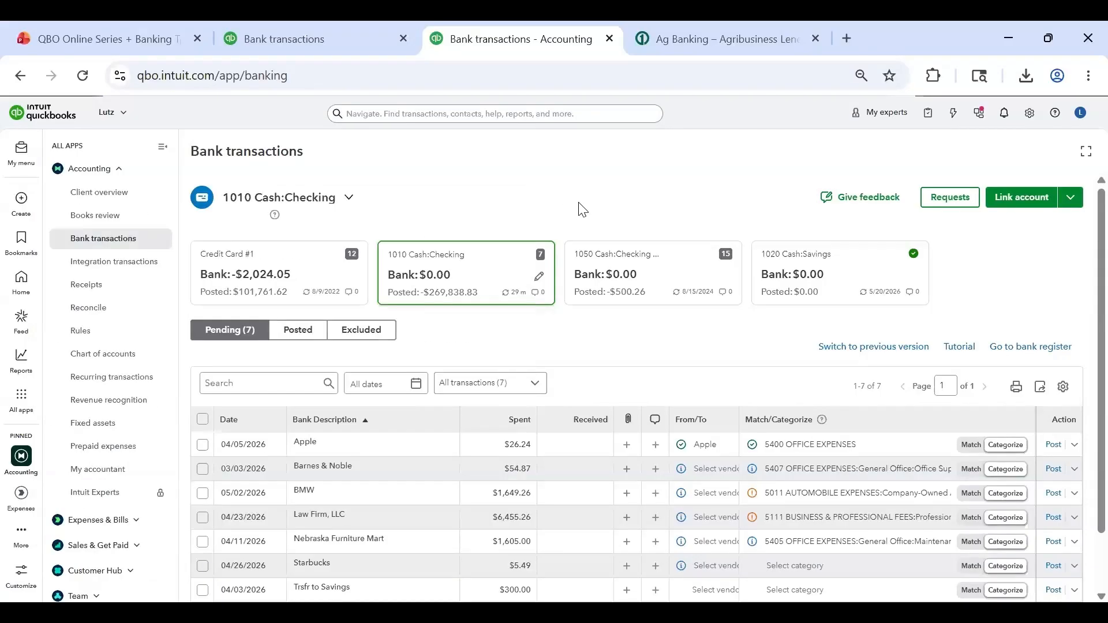
Switch to the 1020 Cash:Savings account and open the file upload for importing its bank transactions
scroll(582, 209, down, 2)
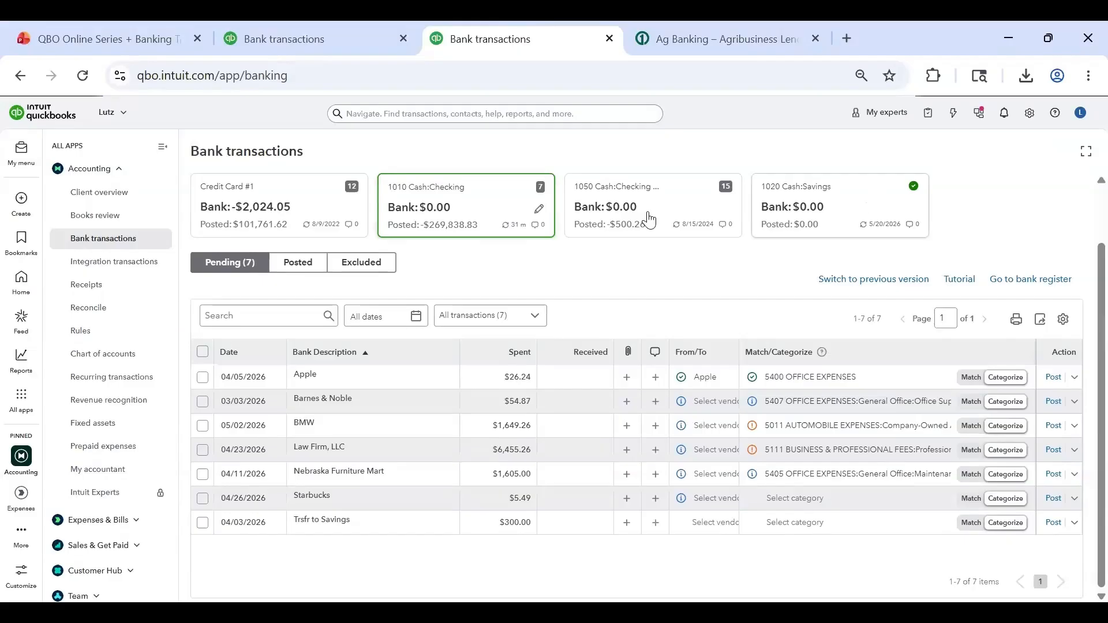
click(815, 202)
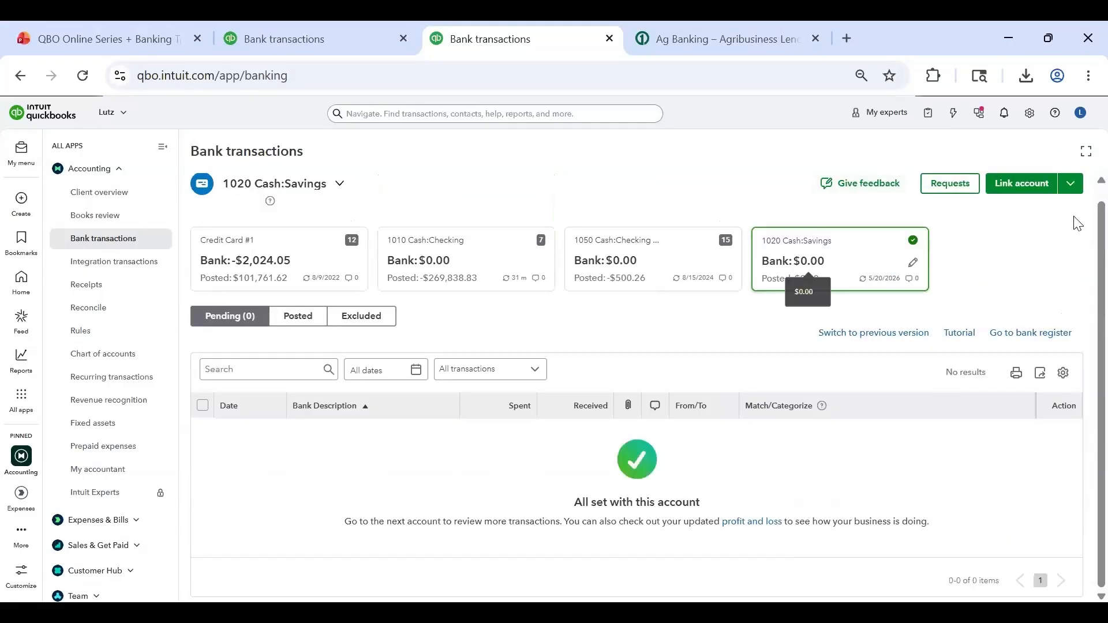
click(1071, 183)
click(1056, 213)
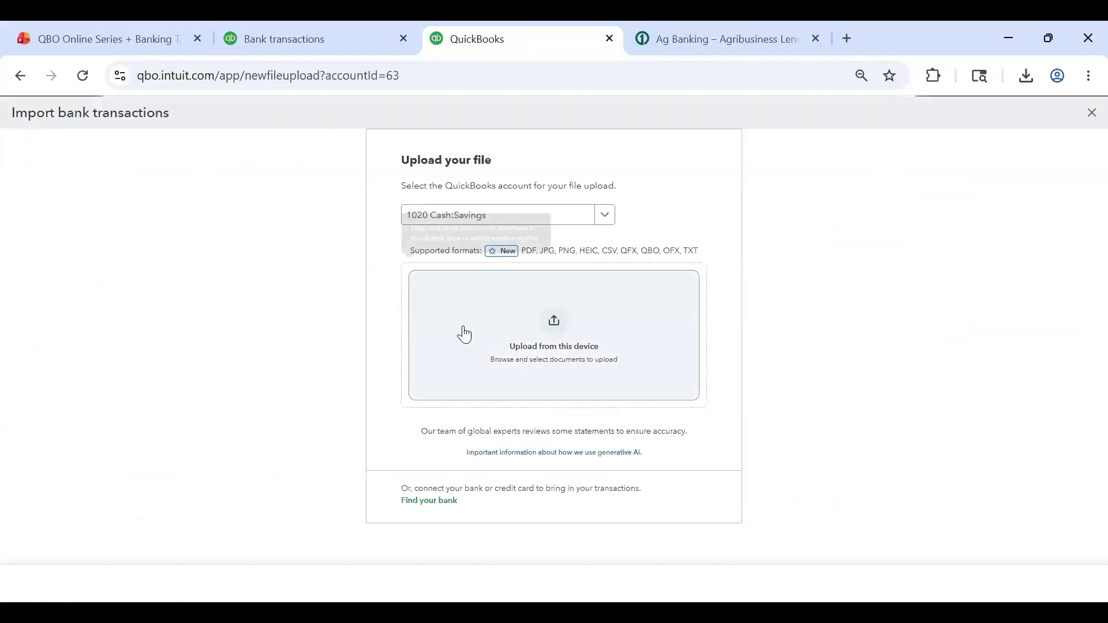
Upload the Savings Import file and set its format to no header row, one amount column and MM/dd/yyyy dates
click(223, 234)
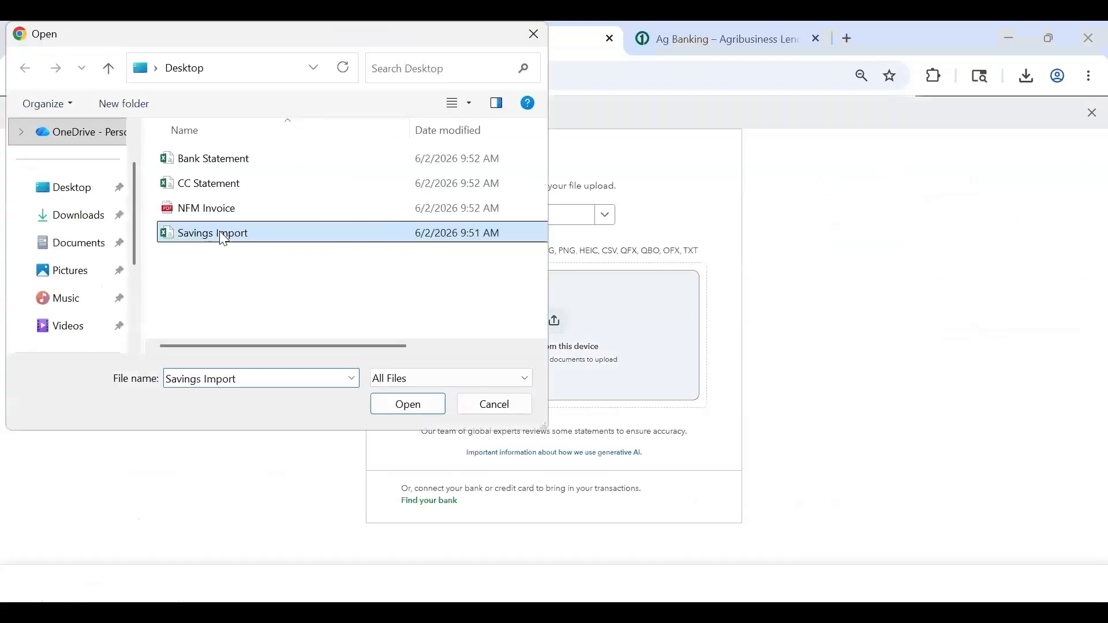
key(Return)
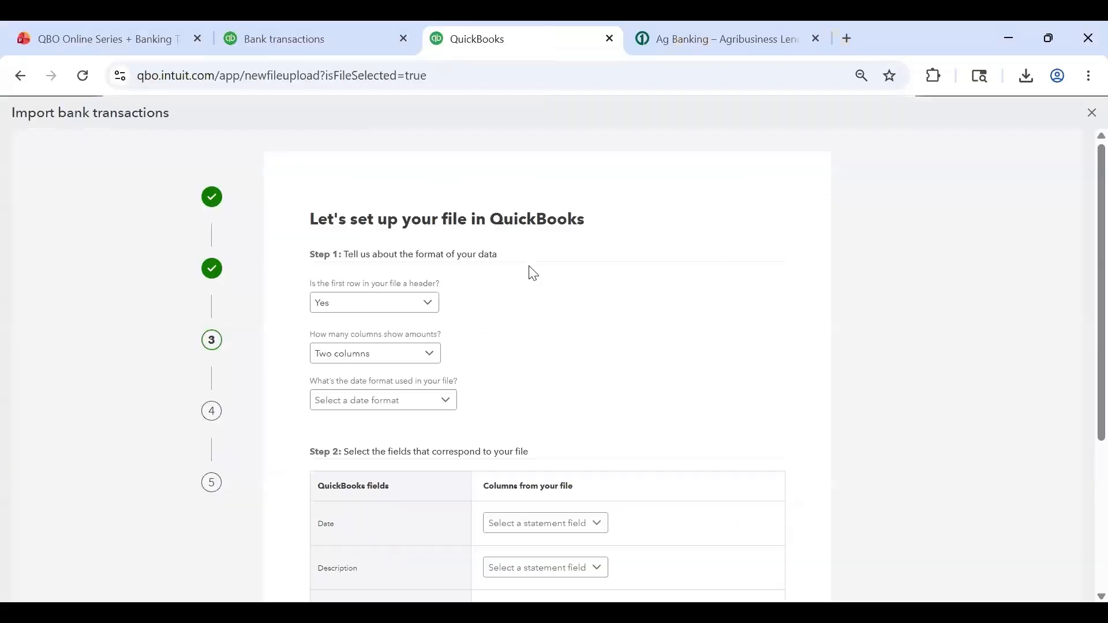
click(418, 305)
click(379, 348)
click(379, 353)
click(382, 386)
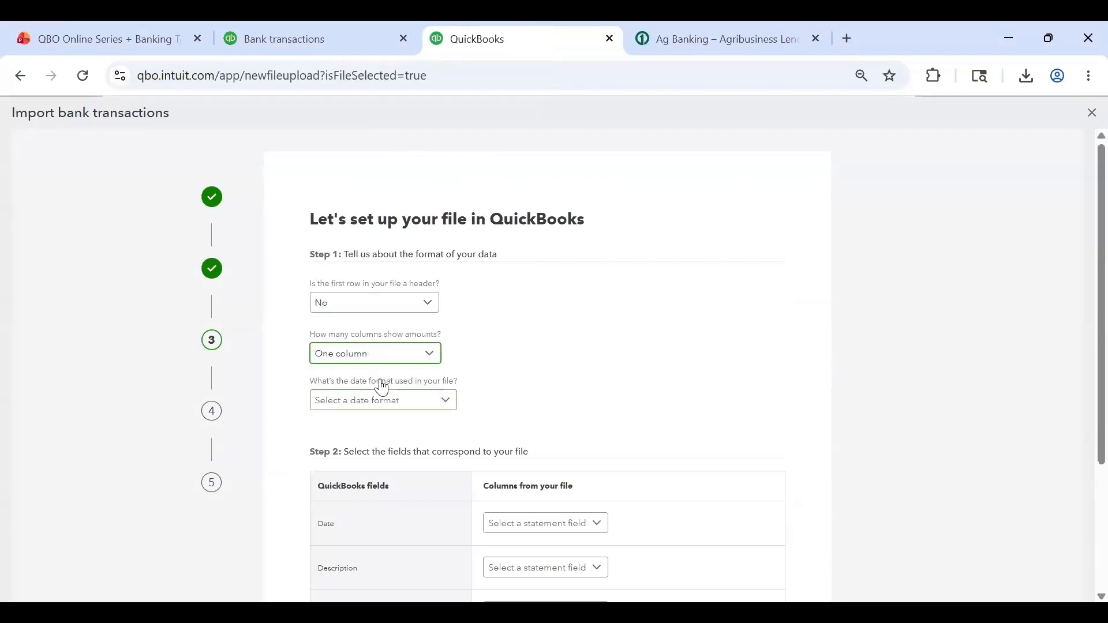
click(381, 400)
click(383, 423)
Map the date to column 1, the description to column 2 and the amount to column 3, and continue to verification
scroll(548, 350, down, 3)
click(546, 349)
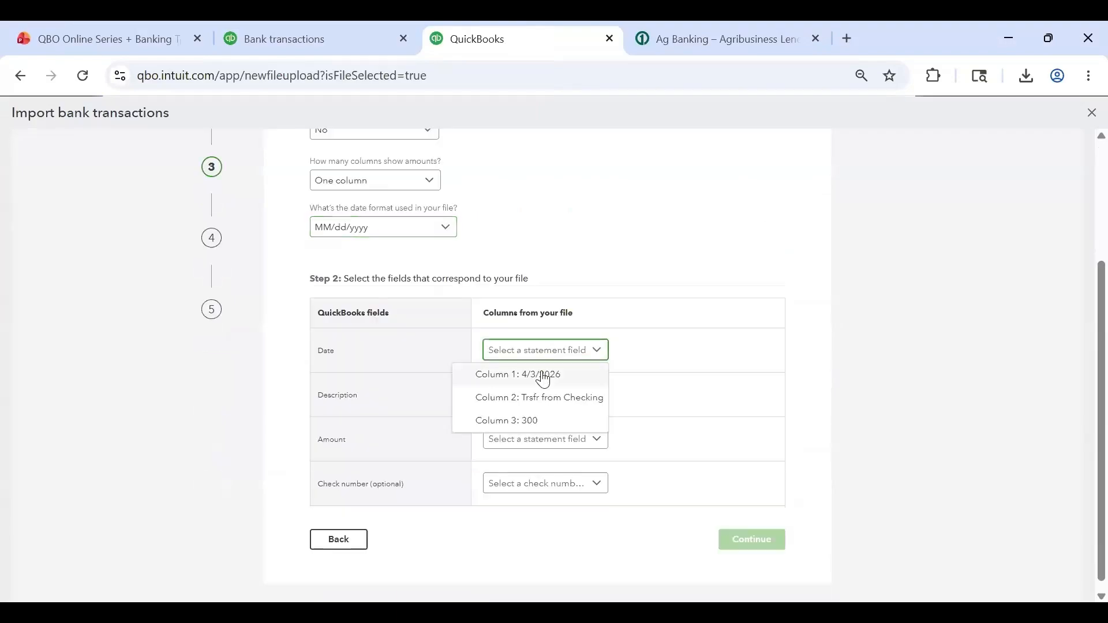
click(542, 374)
click(551, 394)
click(554, 440)
click(562, 451)
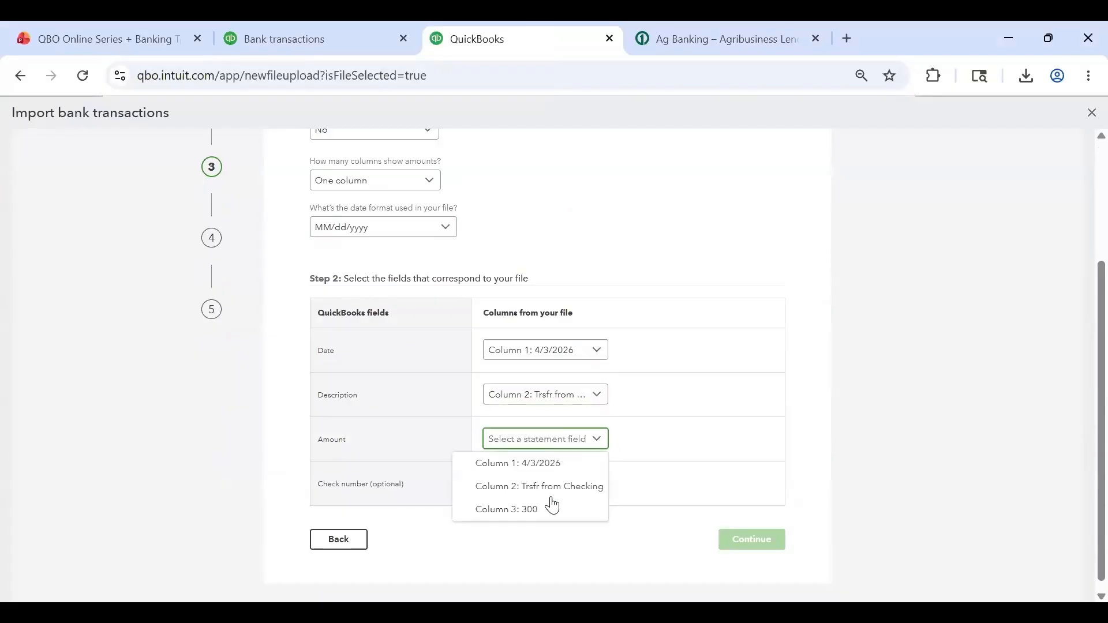
click(549, 506)
click(759, 545)
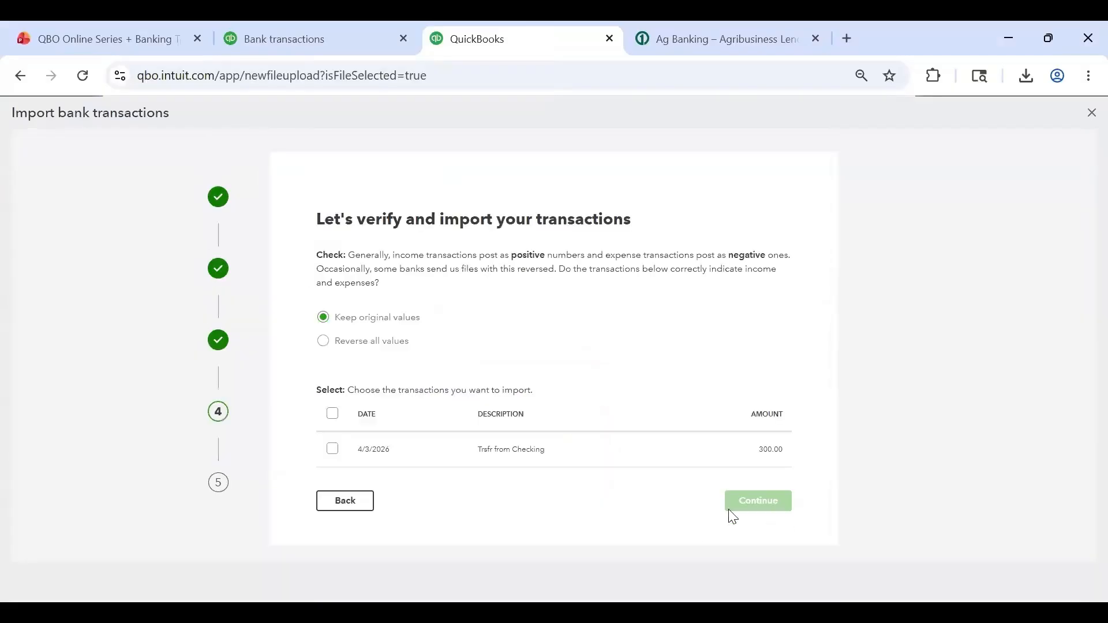
Import the 4/3/2026 Trsfr from Checking transaction with its original values and finish the import
click(333, 449)
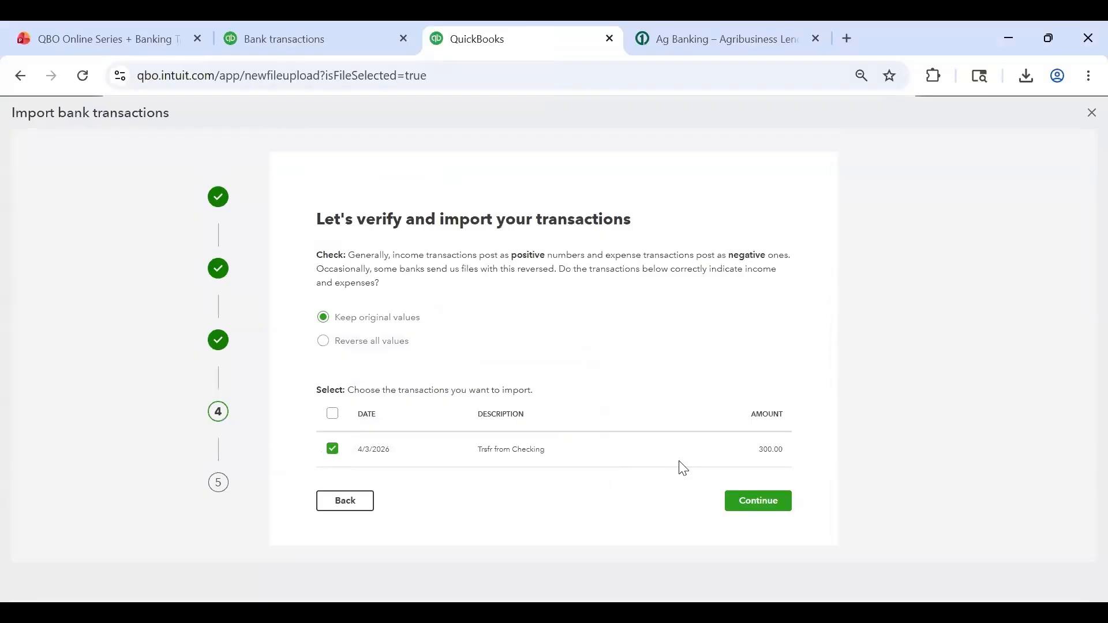
click(776, 502)
click(595, 393)
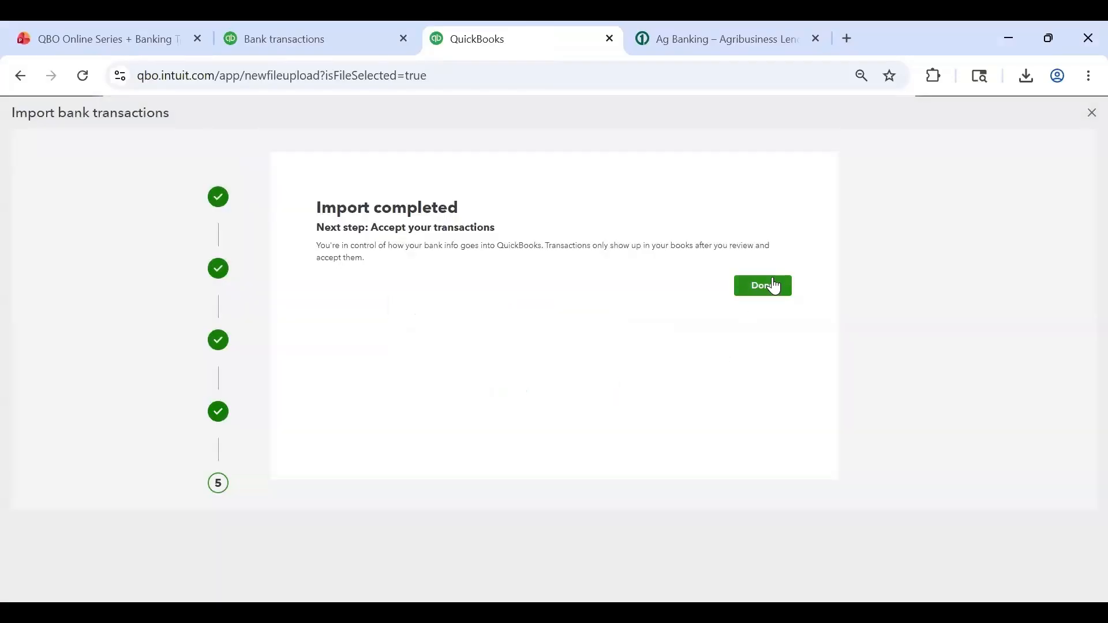
click(773, 284)
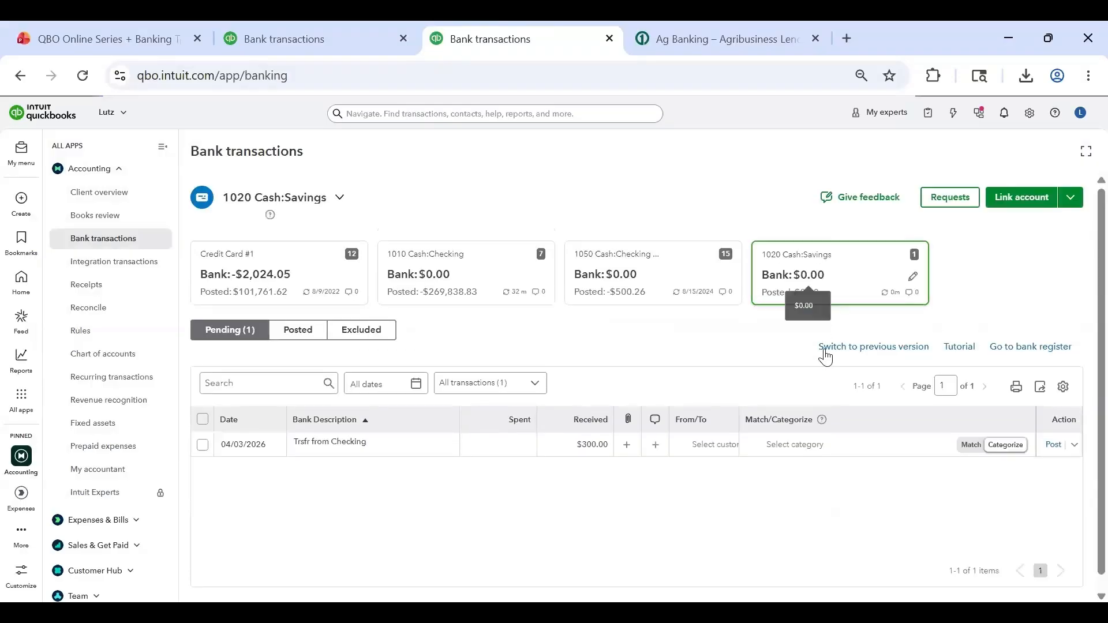
Compare the pending transfer transactions in the 1010 Cash:Checking and 1020 Cash:Savings accounts
click(438, 284)
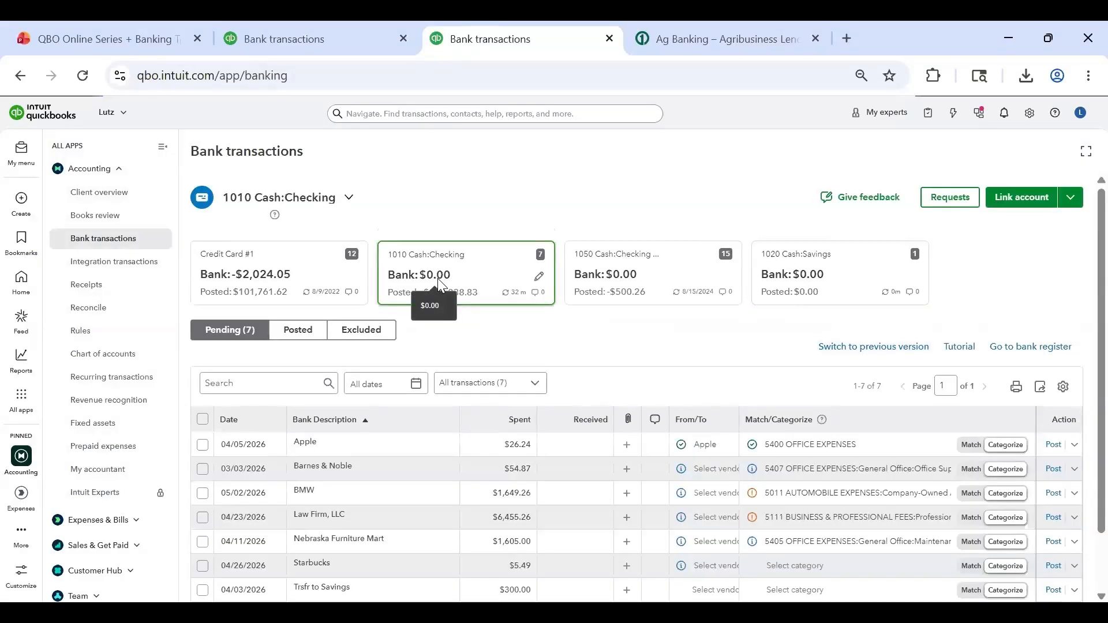
scroll(831, 450, down, 1)
click(844, 215)
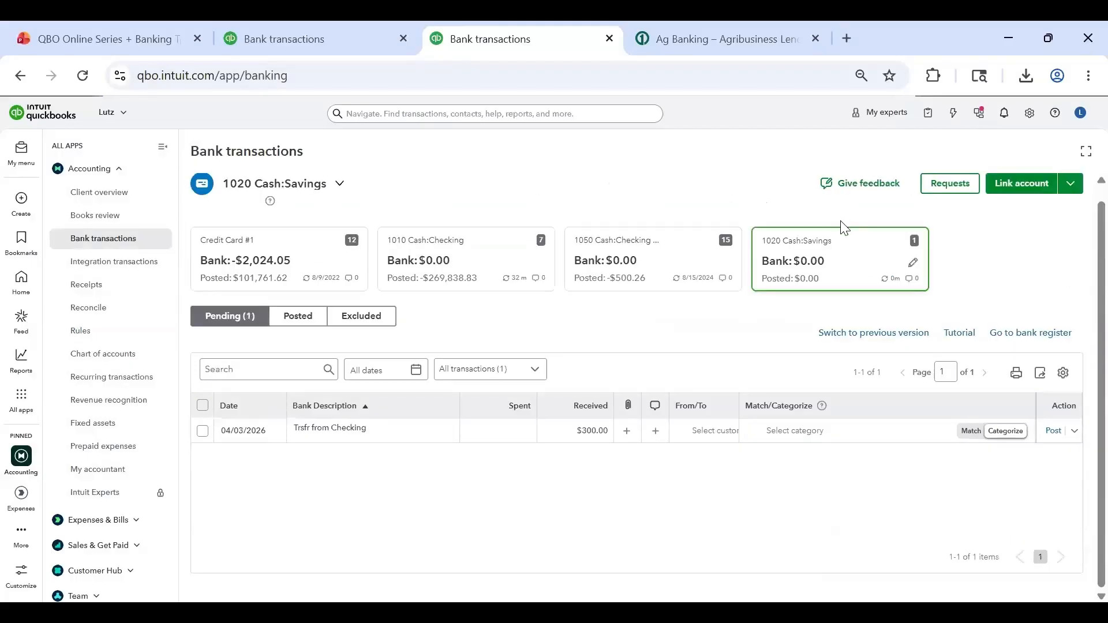
Reload the 1010 Cash:Checking transactions and post the $300.00 Trsfr to Savings as a paired transfer to 1020 Cash:Savings
click(22, 76)
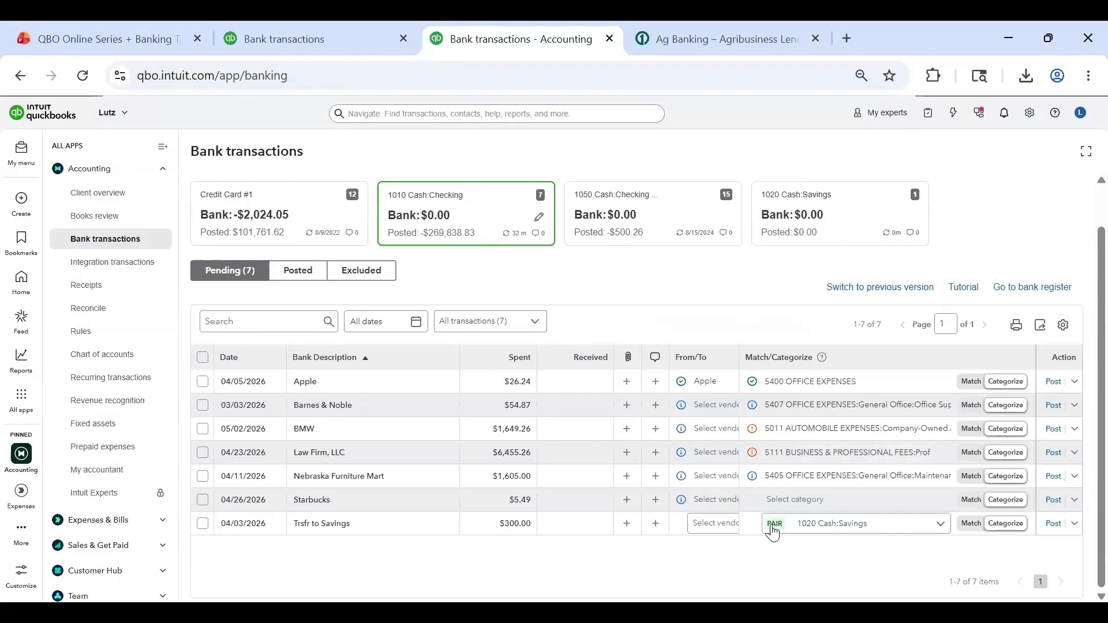
click(786, 529)
click(773, 532)
click(1056, 525)
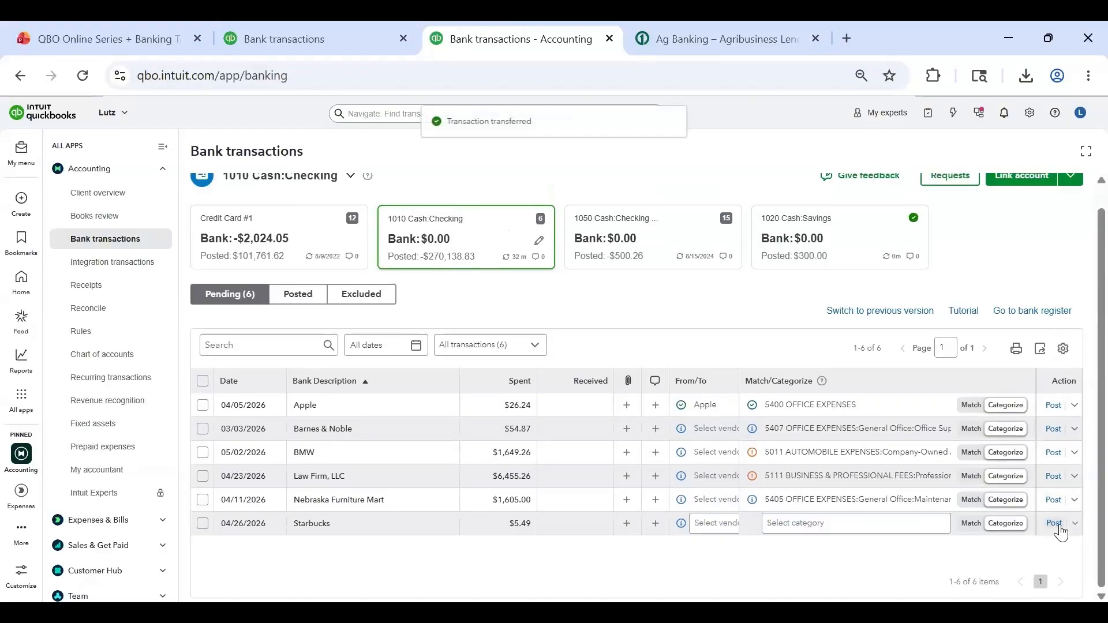
Check the pending lists of the 1020 Cash:Savings, 1010 Cash:Checking and Credit Card #1 accounts
click(810, 223)
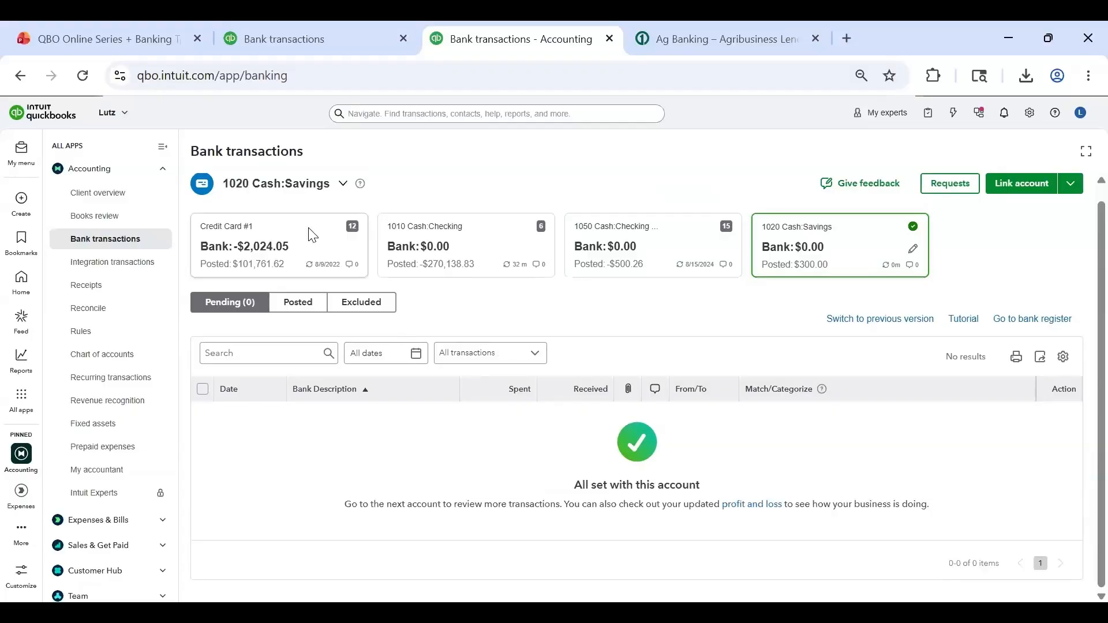
click(460, 246)
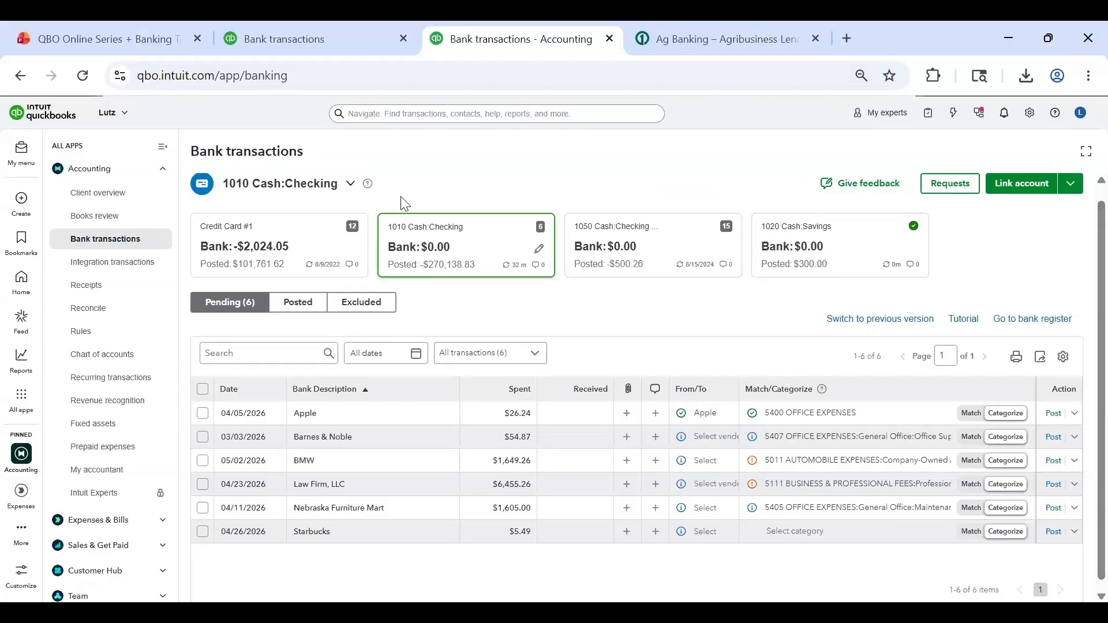
click(282, 243)
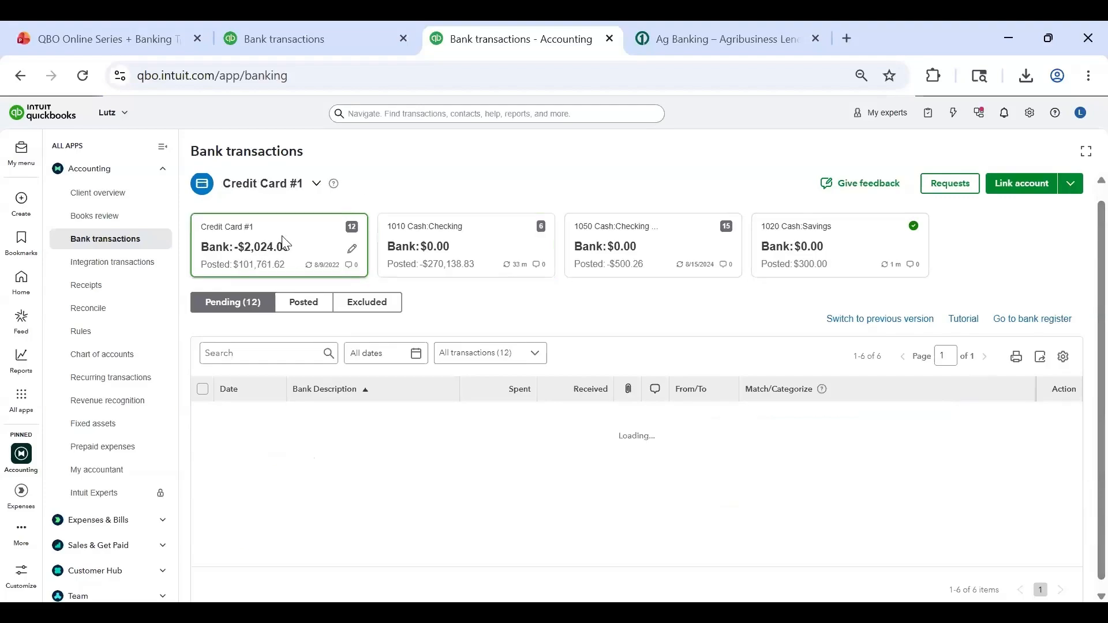
click(526, 231)
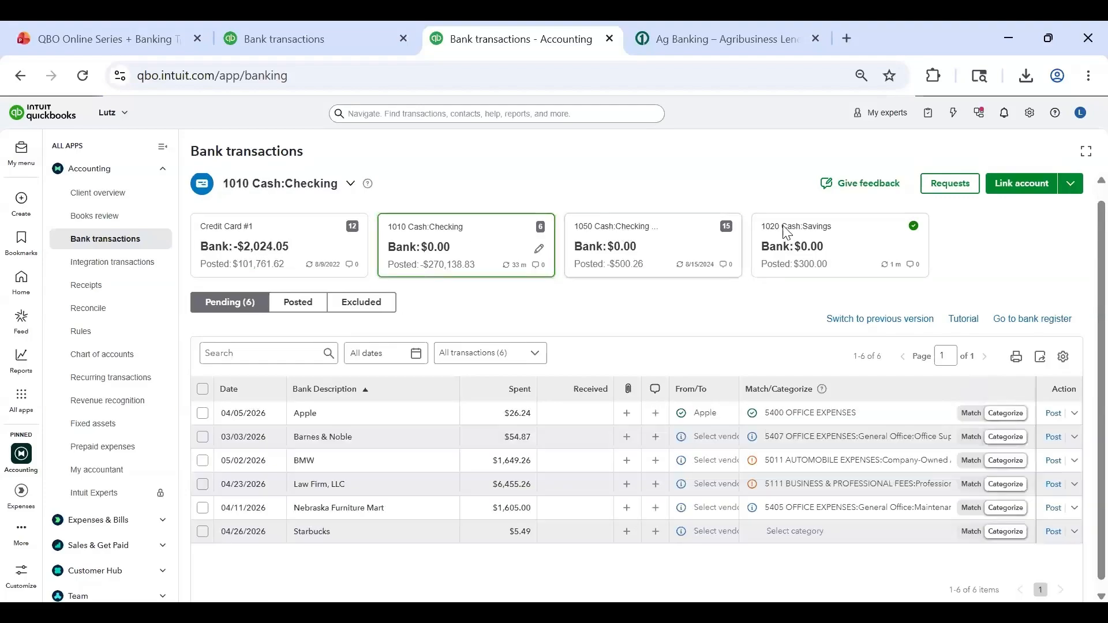
click(787, 230)
click(494, 244)
click(329, 249)
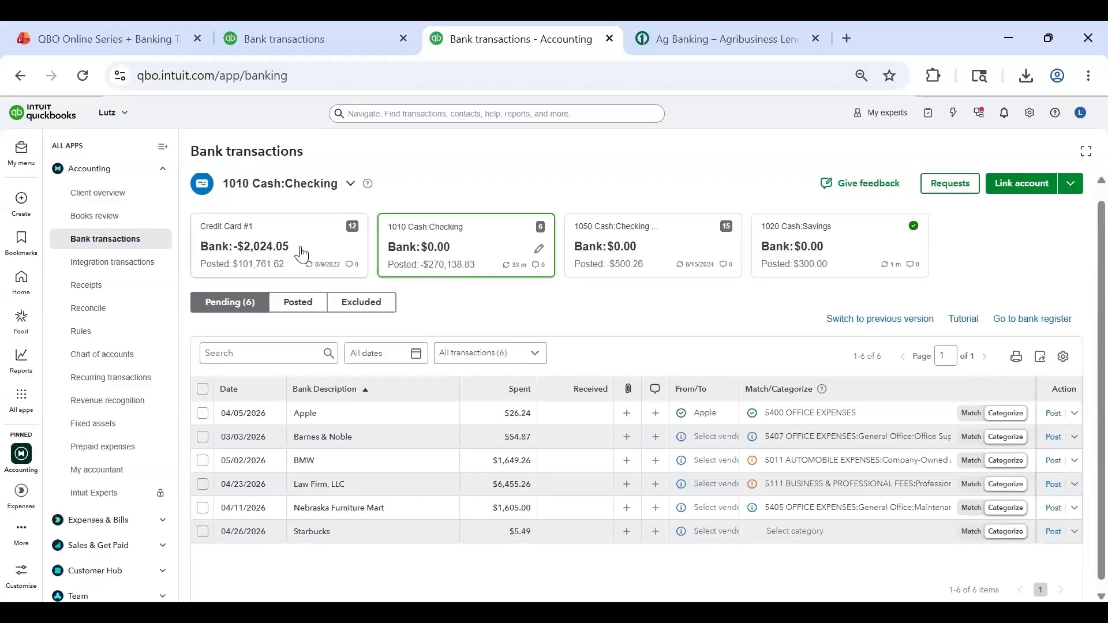
click(470, 252)
Filter Credit Card #1's pending transactions to dates from 04/01/2026 to 04/30/2026 and review the filtered list and date range
click(318, 247)
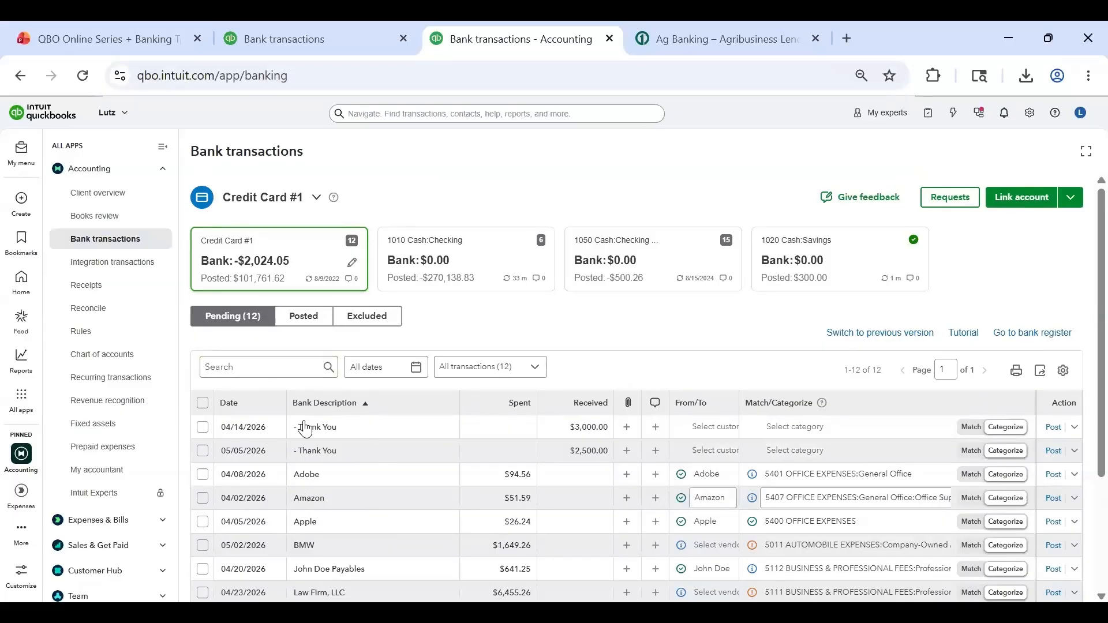
click(378, 374)
click(555, 424)
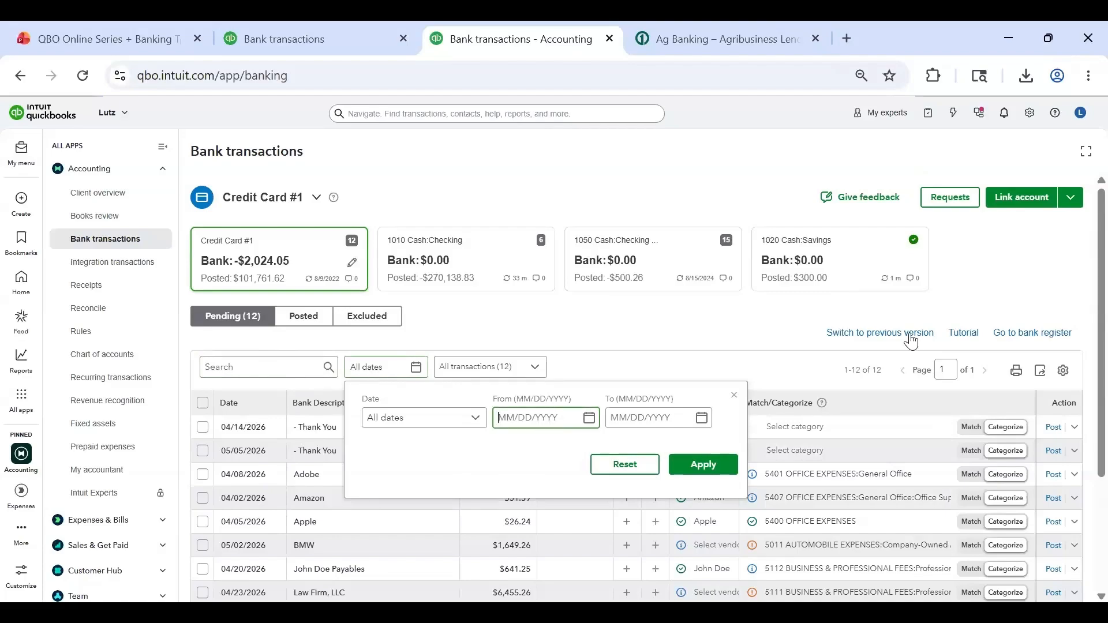
text(04/01/2026)
key(Tab)
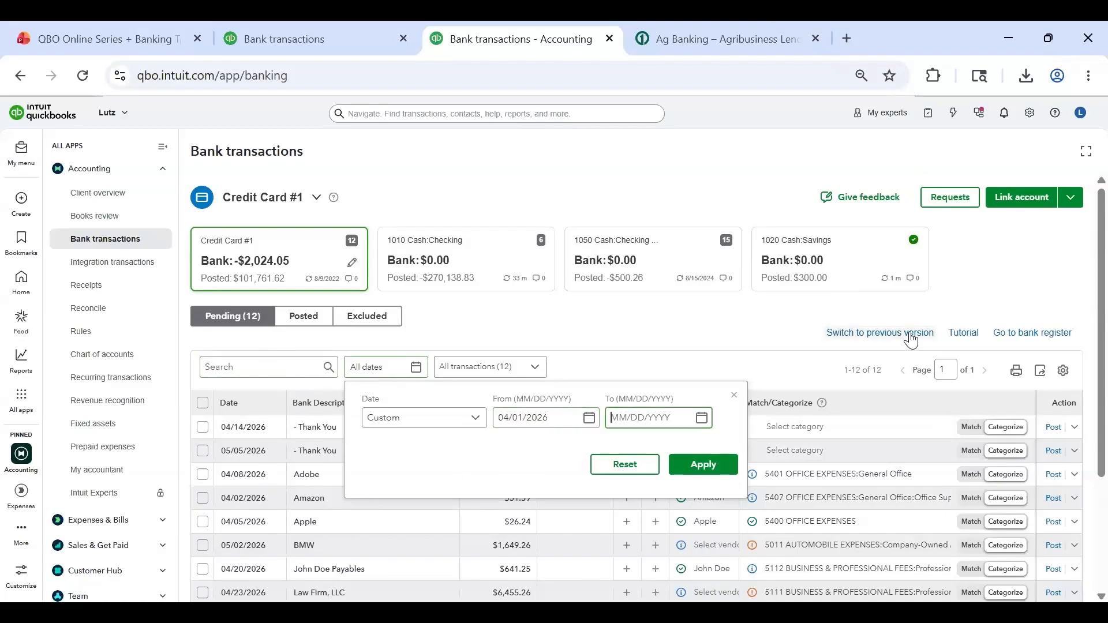
text(04302026)
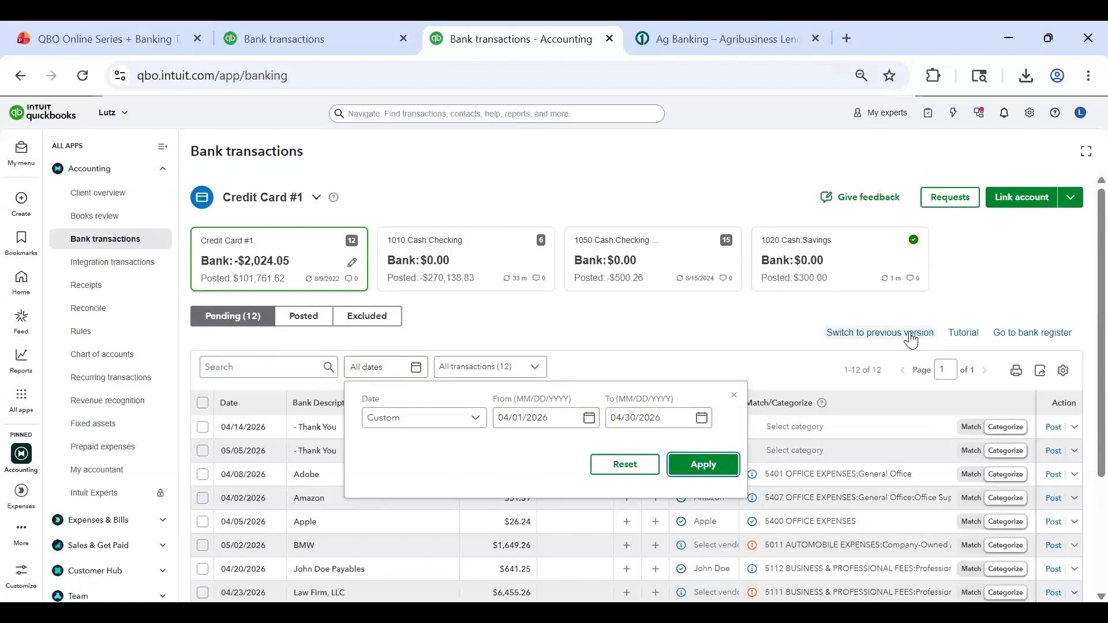
key(Return)
scroll(285, 501, down, 2)
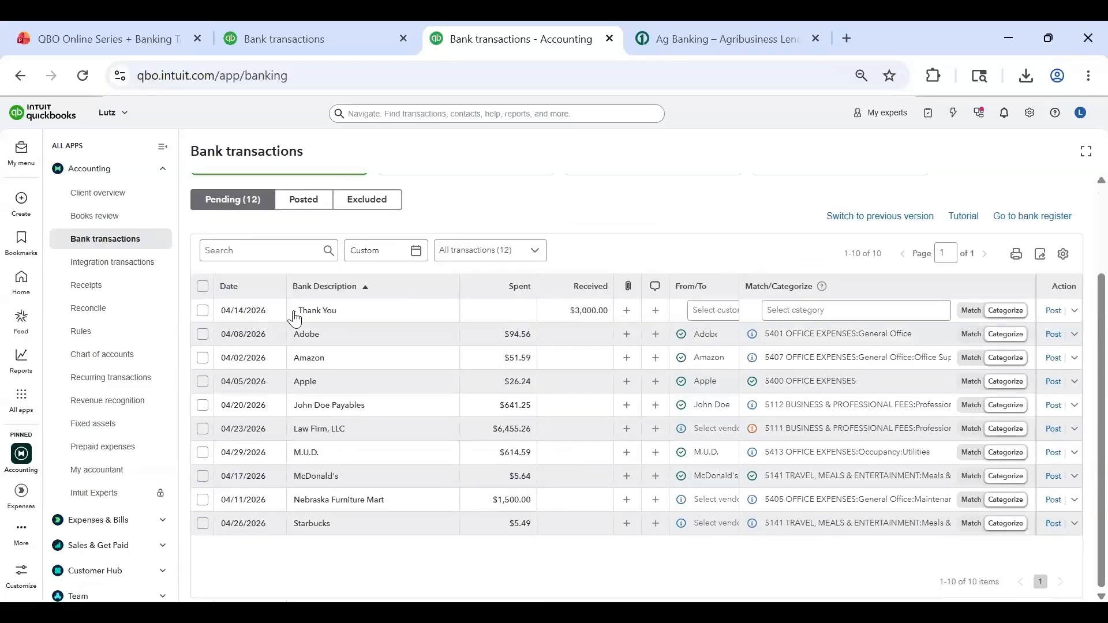
scroll(292, 314, up, 2)
click(401, 374)
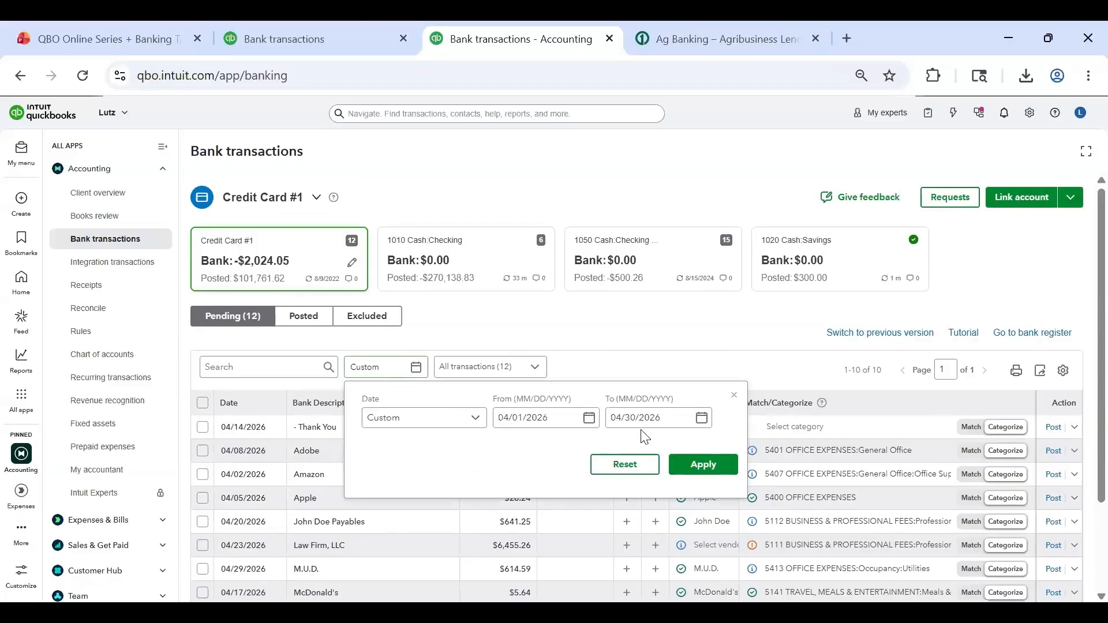
click(734, 395)
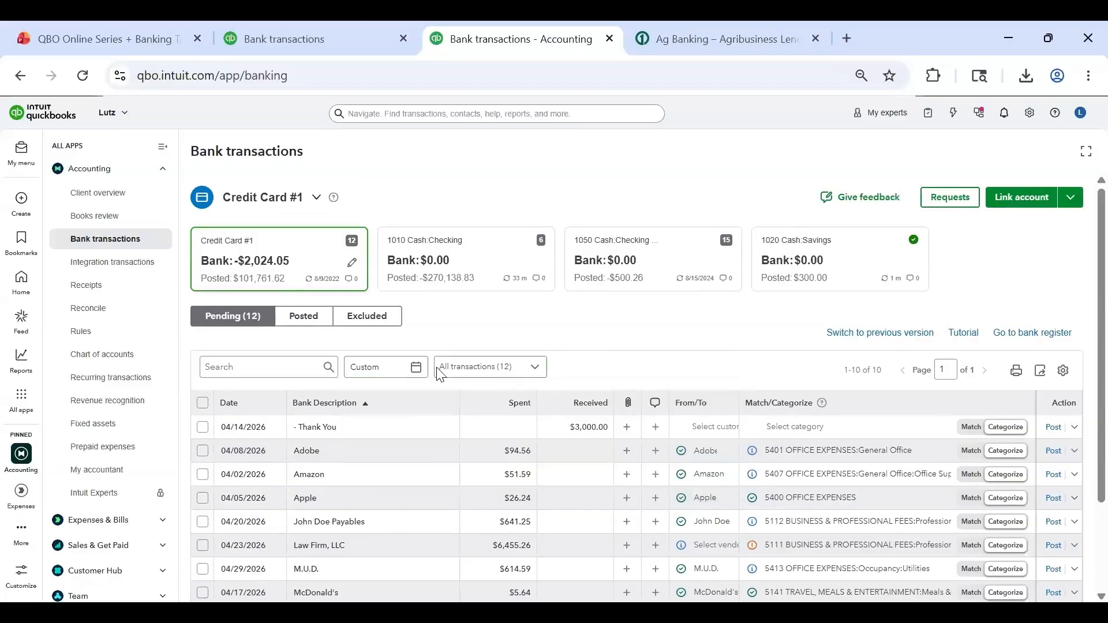
Search the filtered credit card transactions for "amazon" and clear the search
click(301, 368)
scroll(403, 489, down, 2)
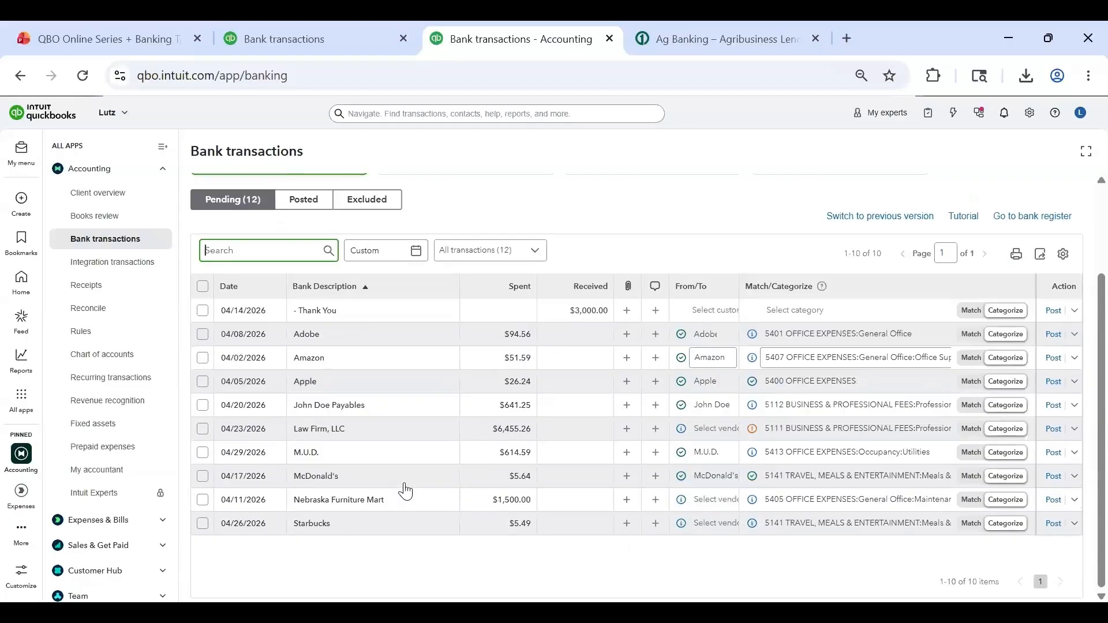
scroll(354, 525, up, 2)
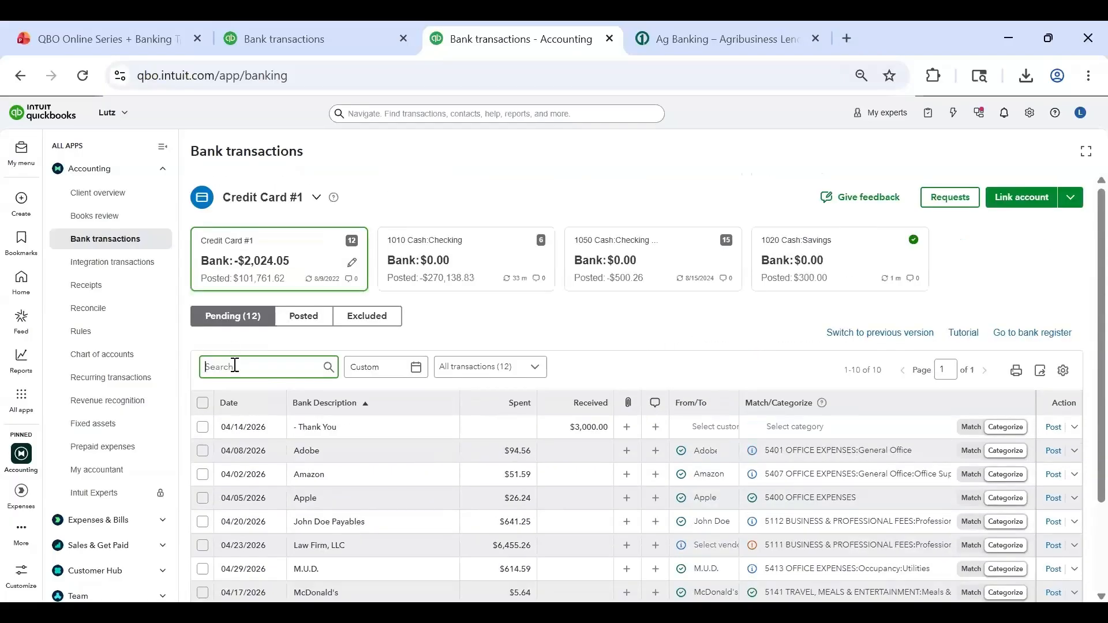
text(amazon)
key(Return)
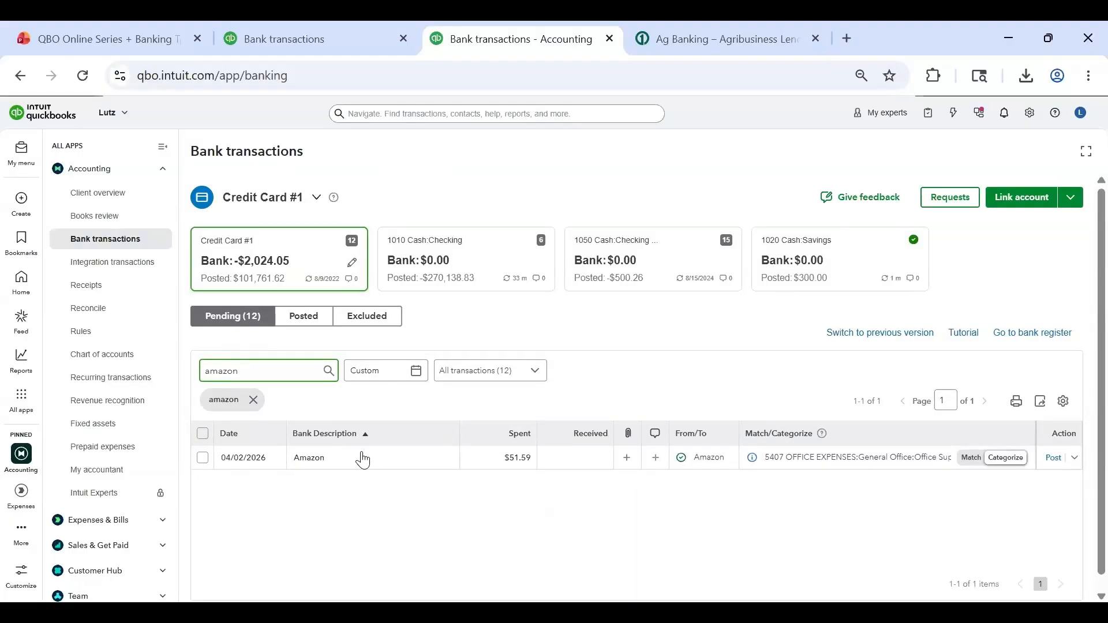
click(253, 400)
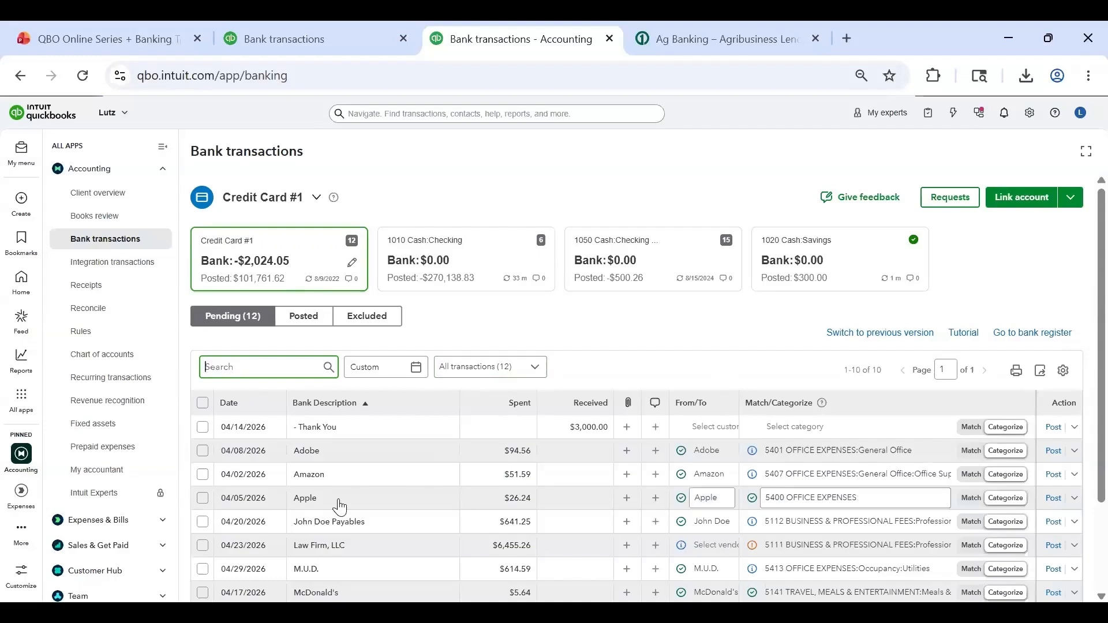
Reapply the 04/01/2026 to 04/30/2026 date range on Credit Card #1 and look over its pending transactions
click(378, 375)
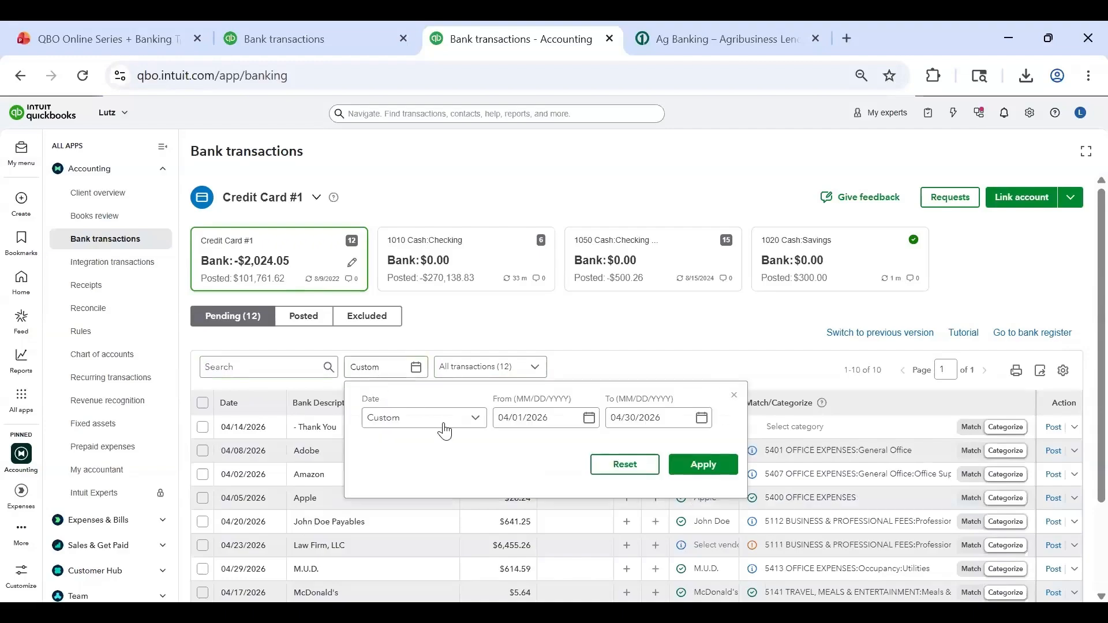
click(711, 462)
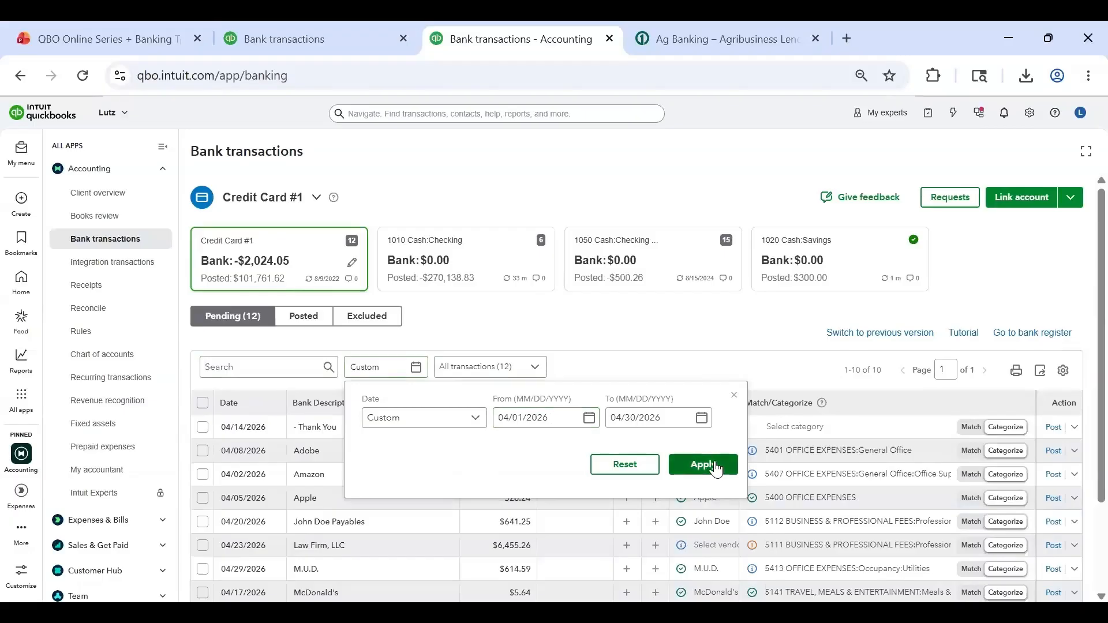
scroll(274, 476, down, 2)
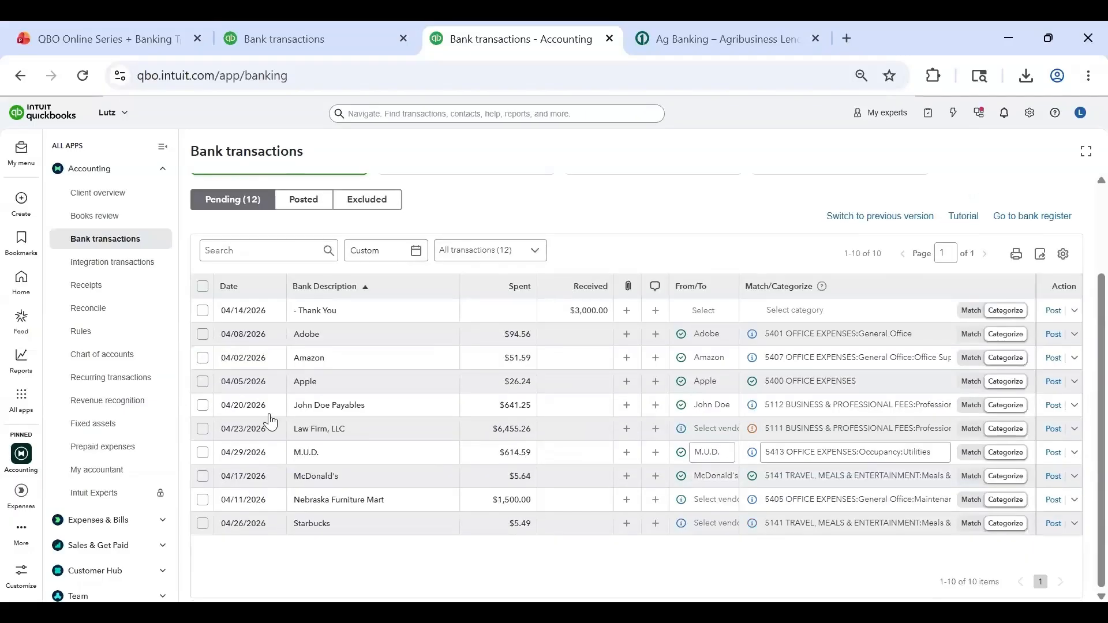
scroll(269, 419, up, 2)
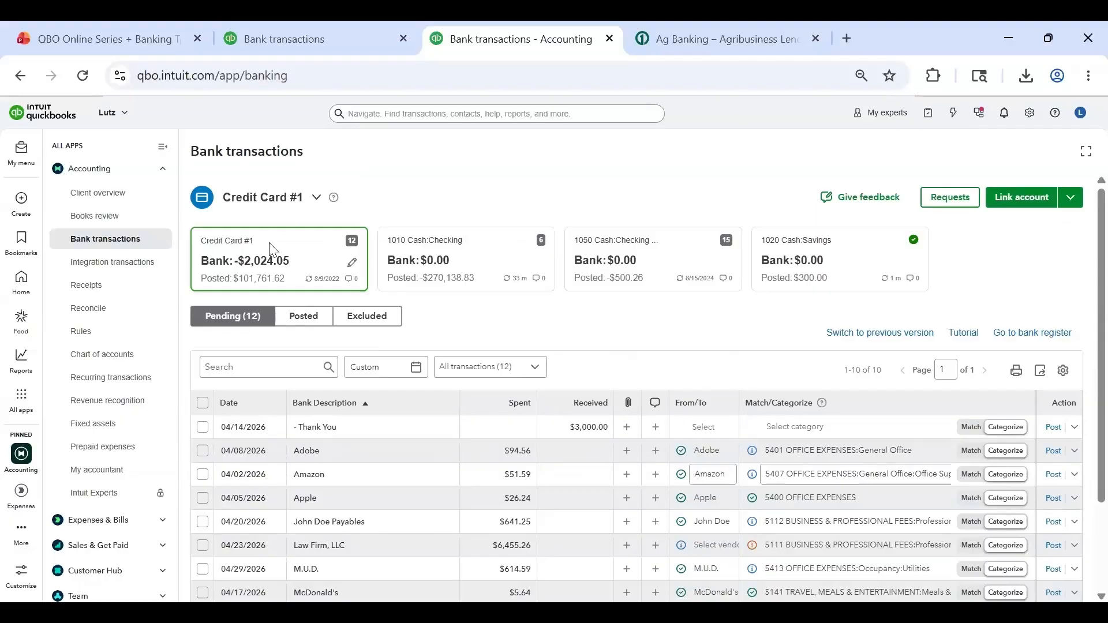
Check the date range on 1010 Cash:Checking, and look at the pending lists of 1050 Cash:Checking and 1020 Cash:Savings
click(425, 259)
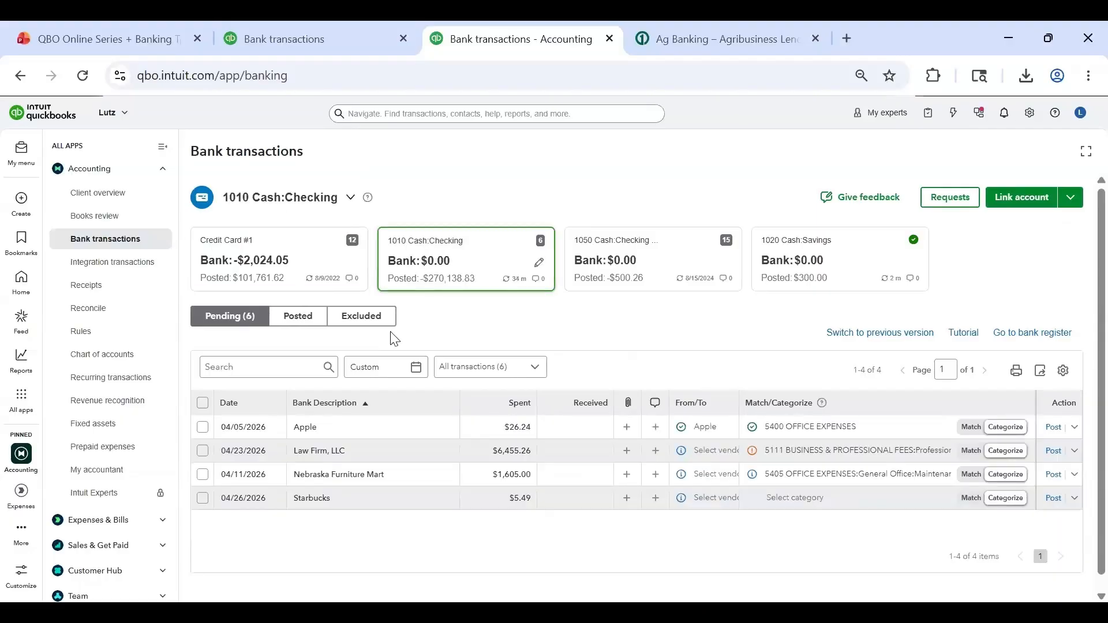
click(375, 366)
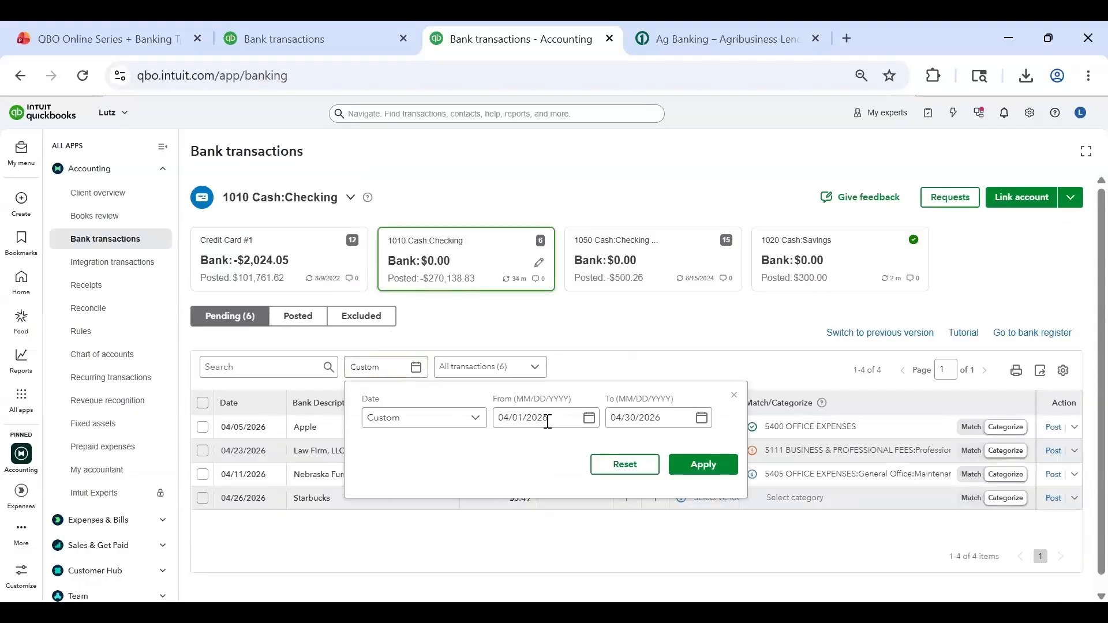
click(734, 397)
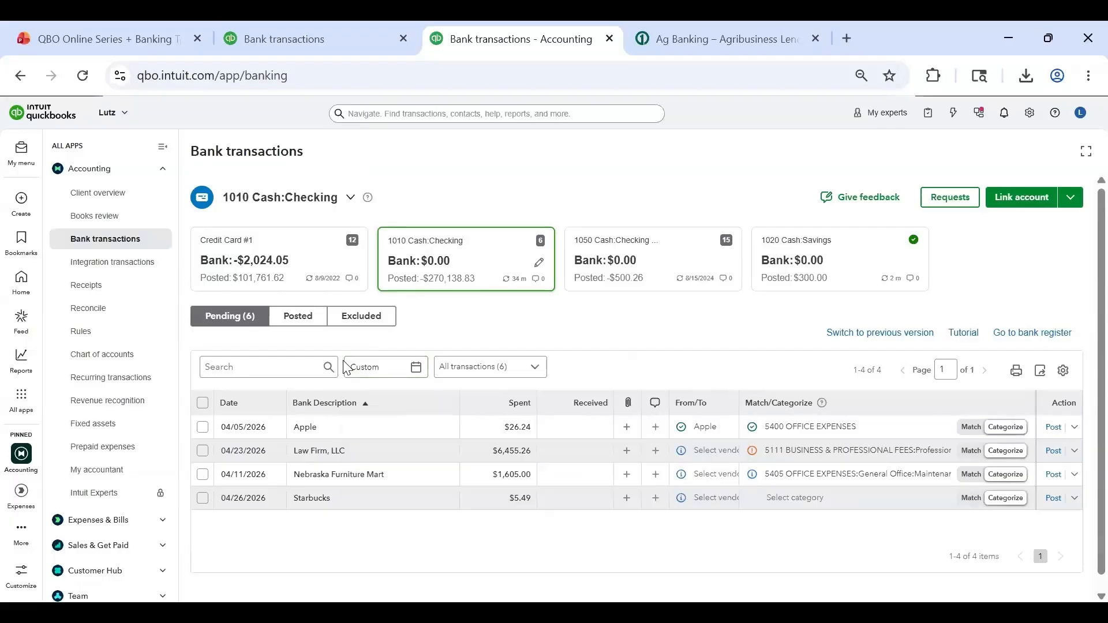
click(646, 259)
click(766, 245)
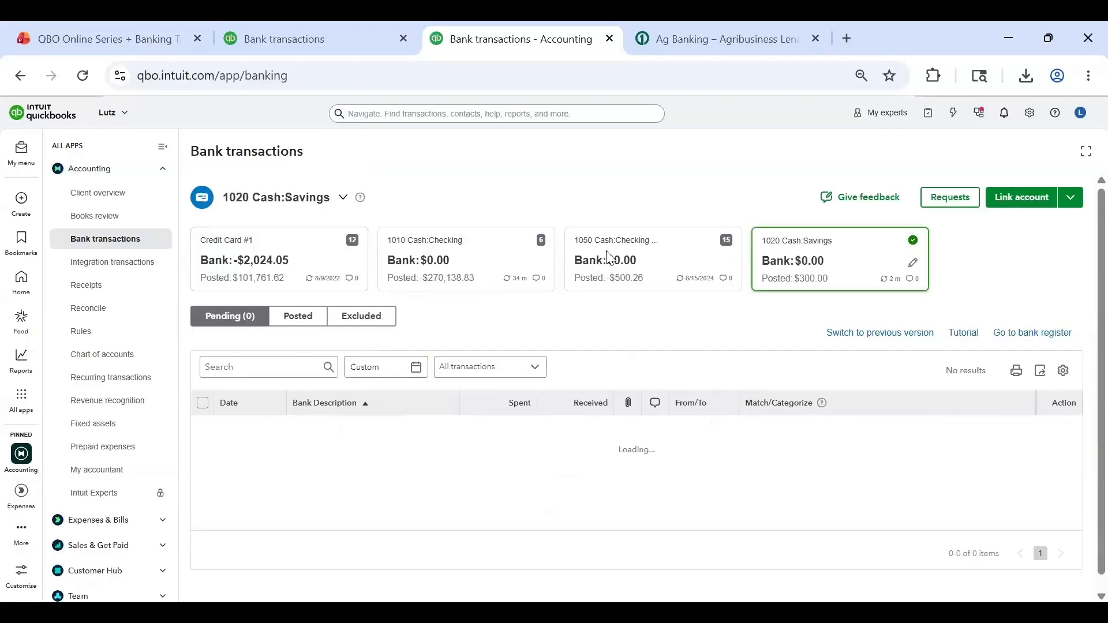
Return to the 1010 Cash:Checking account and reset its date filter to all dates
click(439, 266)
click(517, 373)
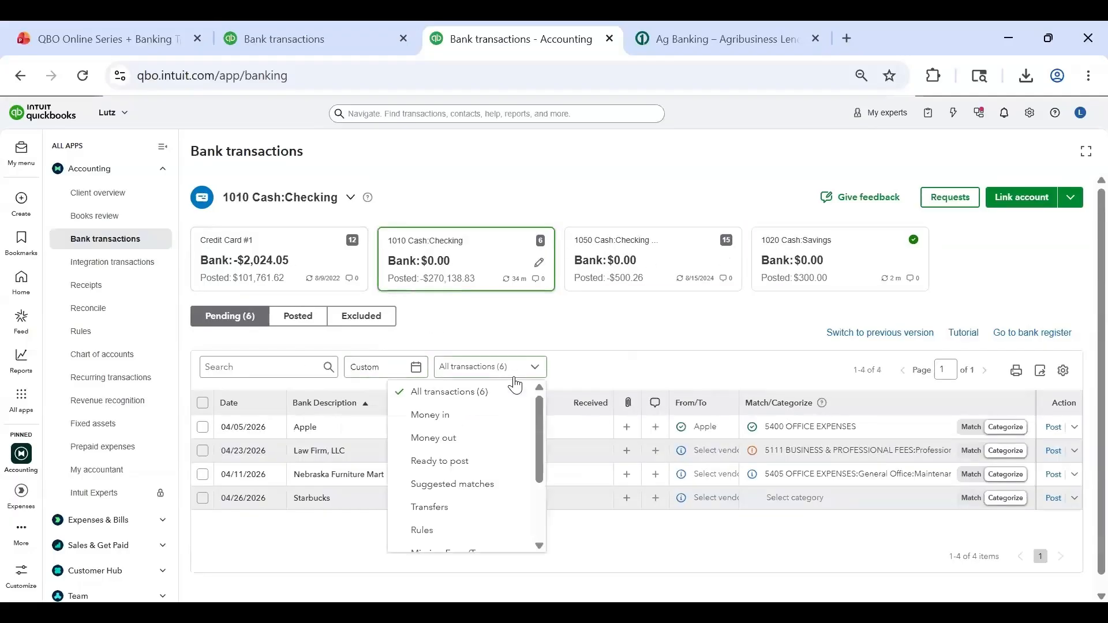
click(414, 369)
click(626, 468)
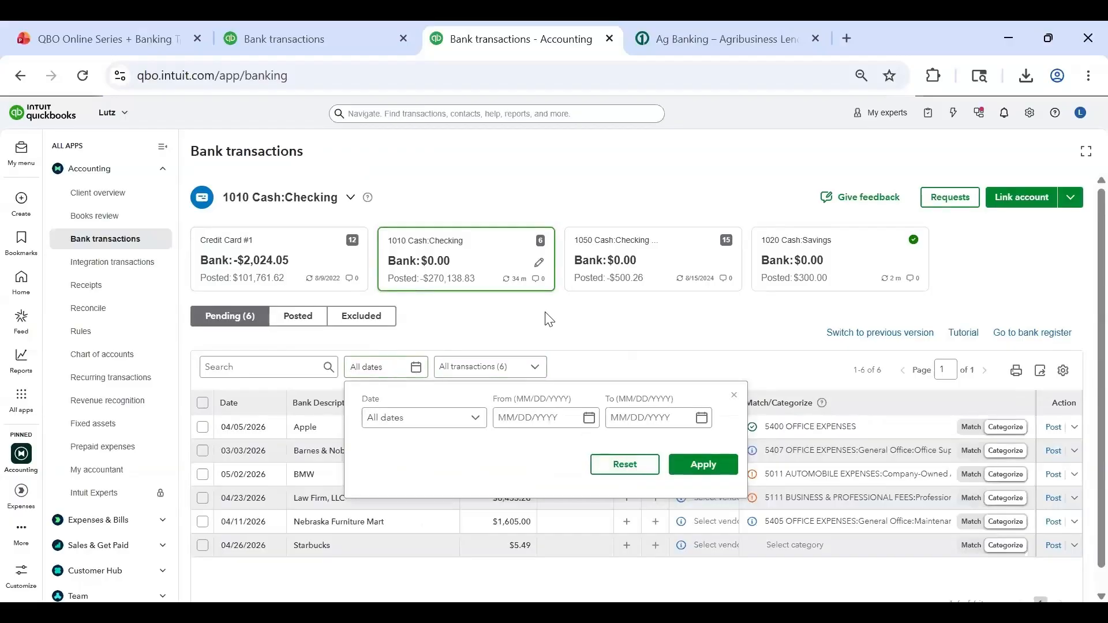
click(733, 399)
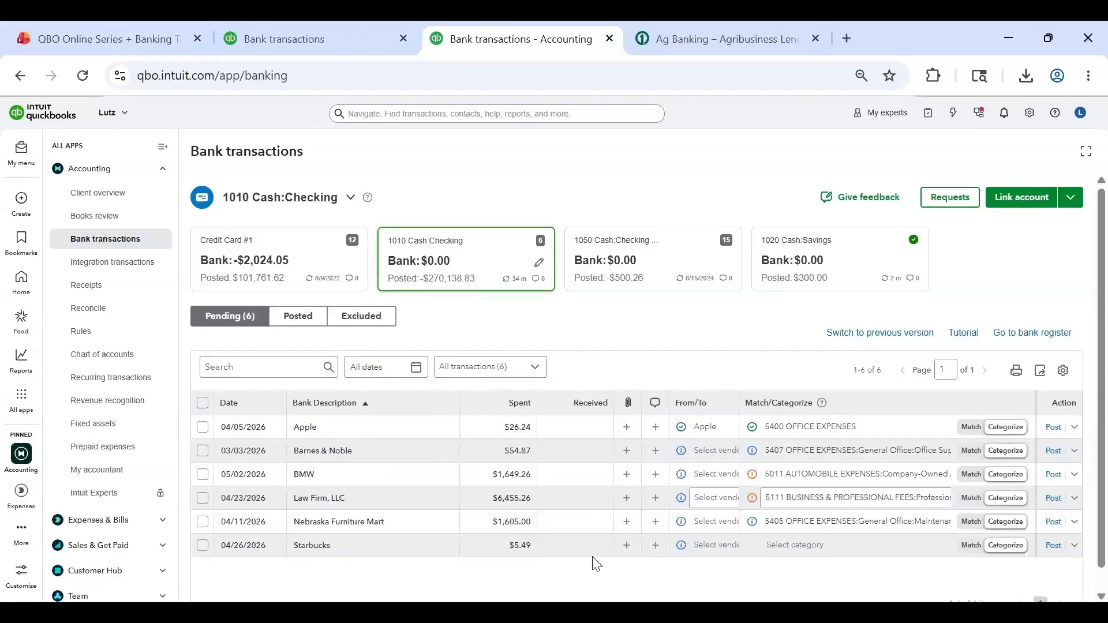
Filter the 1010 Cash:Checking pending transactions to dates from 03/01/2026 to 03/31/2026
click(378, 369)
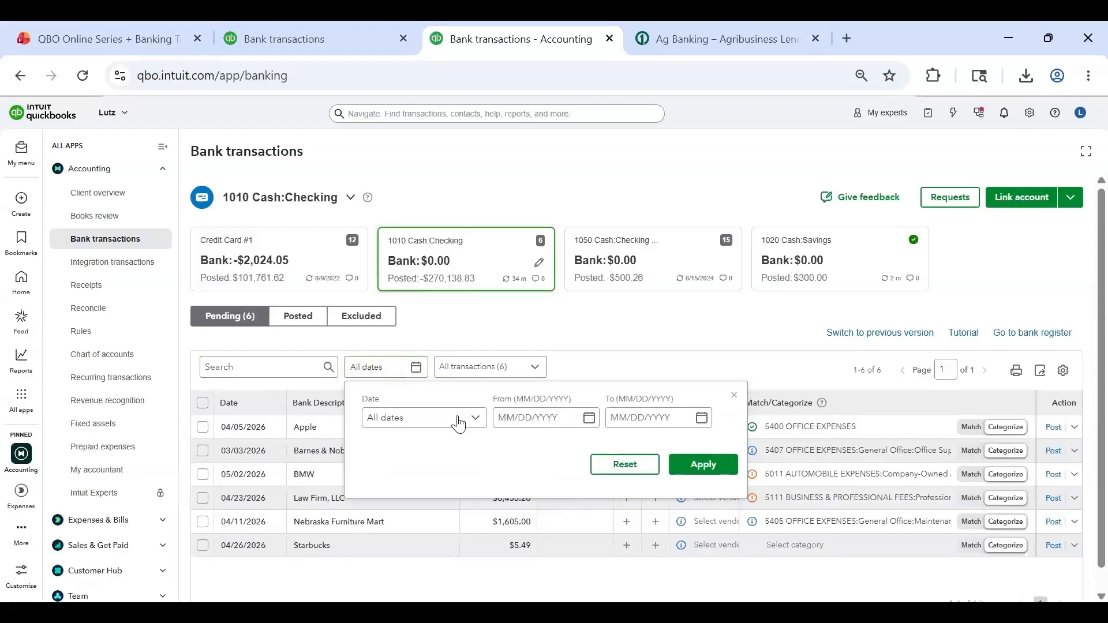
click(526, 426)
text(03012)
key(BackSpace)
key(BackSpace)
text(03/01/2026)
key(Tab)
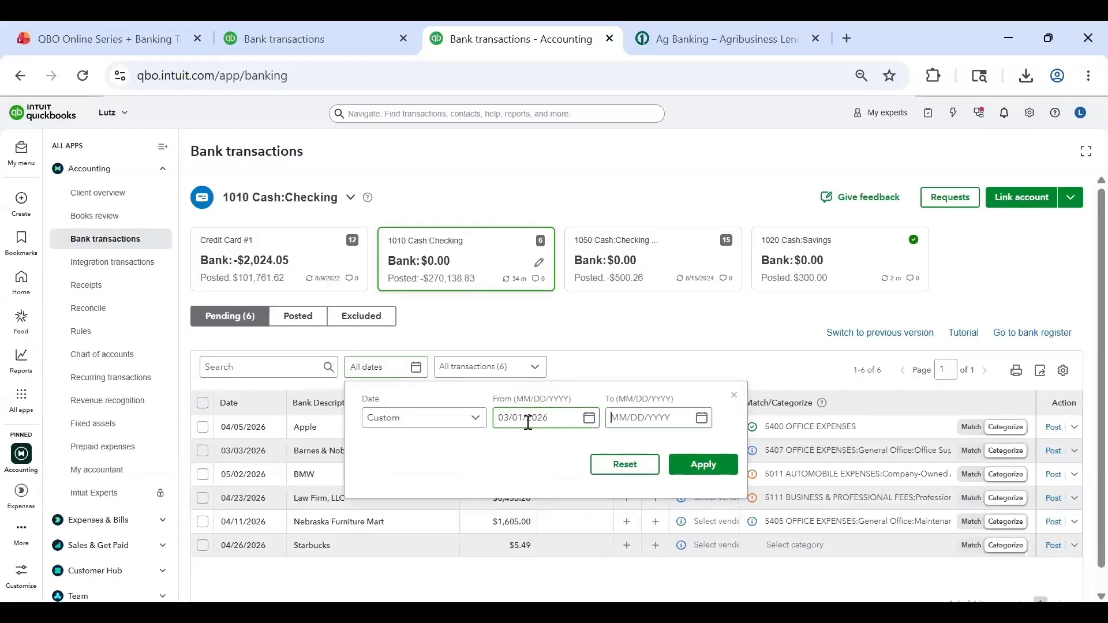
text(03312026)
key(Tab)
key(Tab)
key(Return)
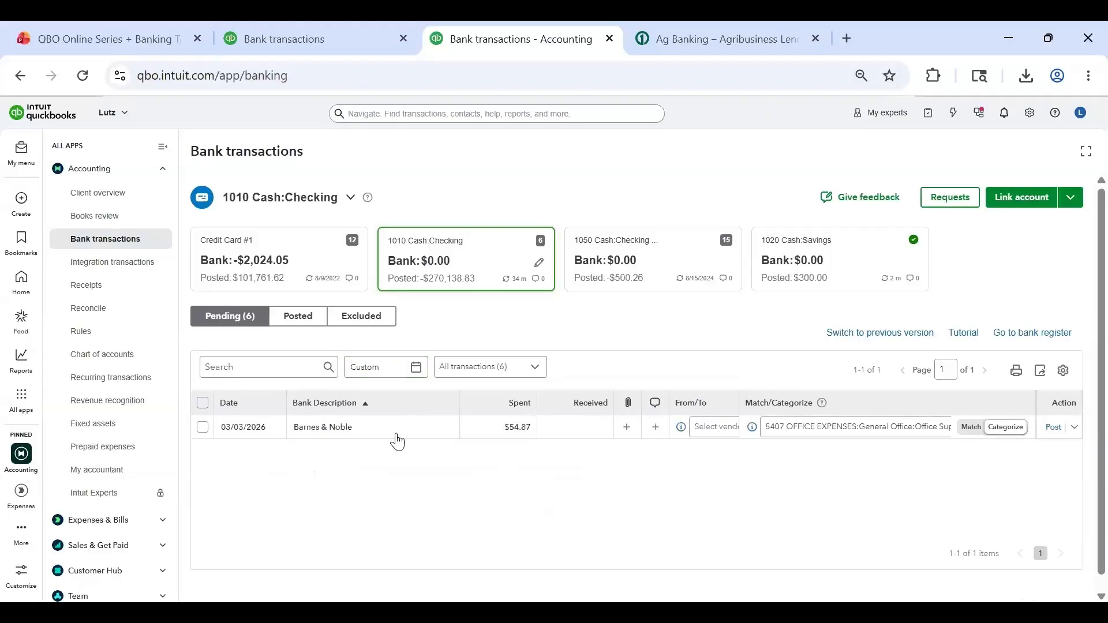
Open the 03/03/2026 Barnes & Noble transaction and choose 5407 Office Supplies as its account
click(361, 434)
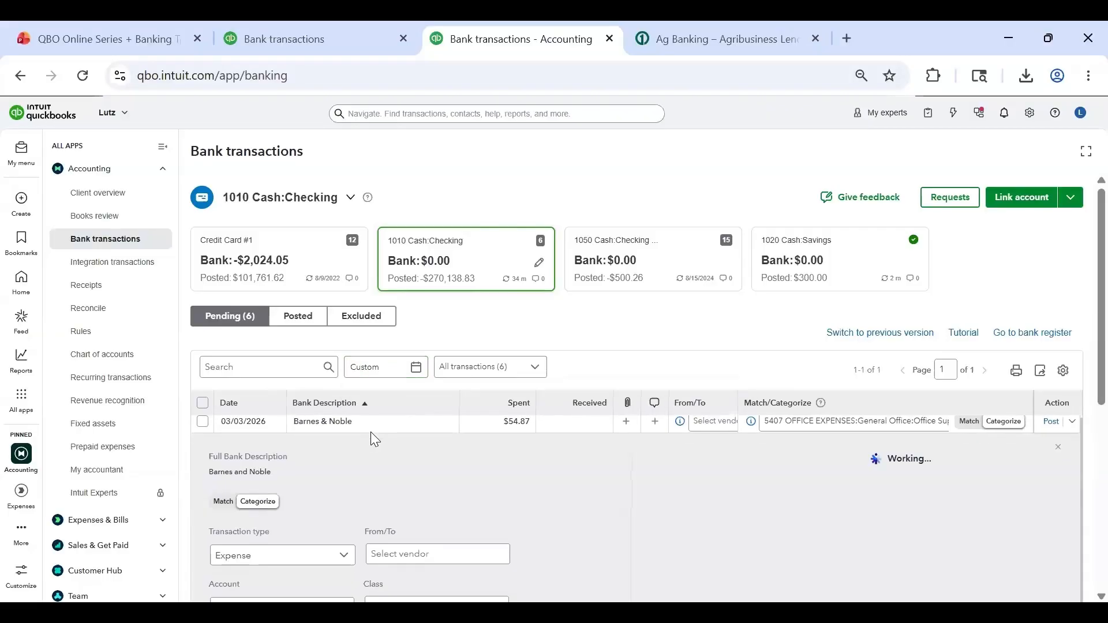
scroll(321, 532, down, 1)
click(309, 489)
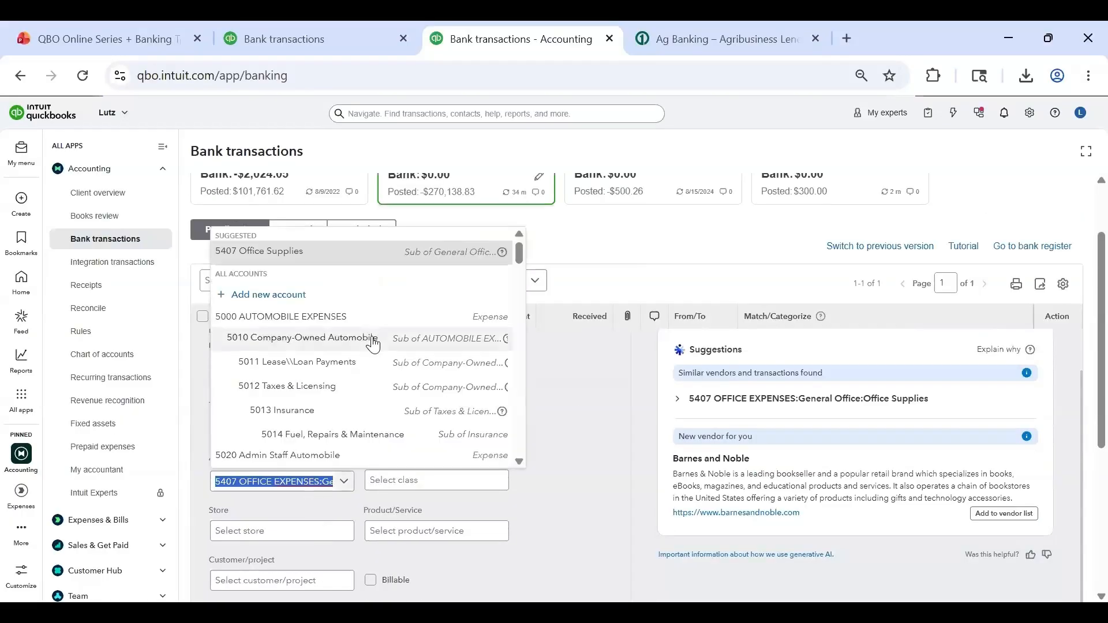
click(400, 252)
Create Barnes & Noble as a new vendor for the transaction's From/To and post the transaction
click(437, 434)
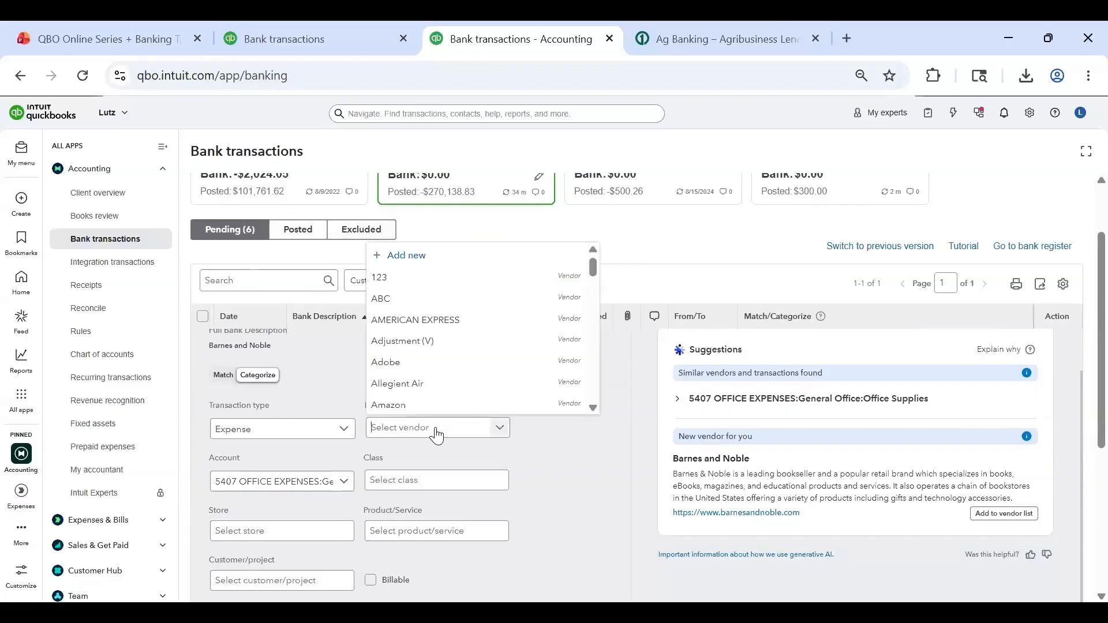
text(Banr)
key(BackSpace)
key(BackSpace)
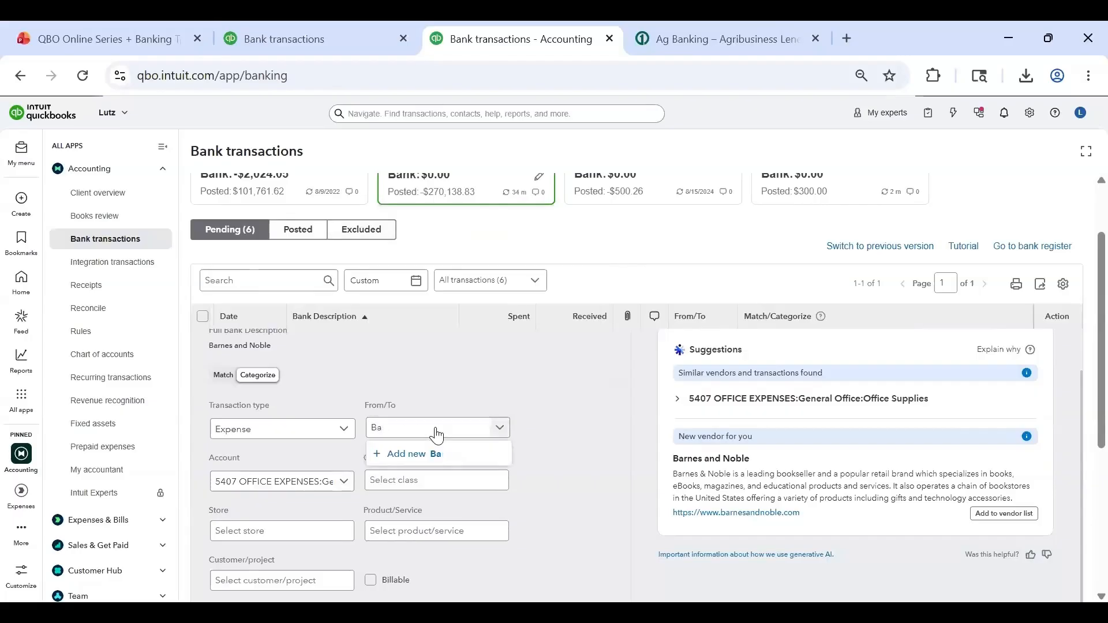
text(rnes & Noble)
click(454, 454)
click(833, 301)
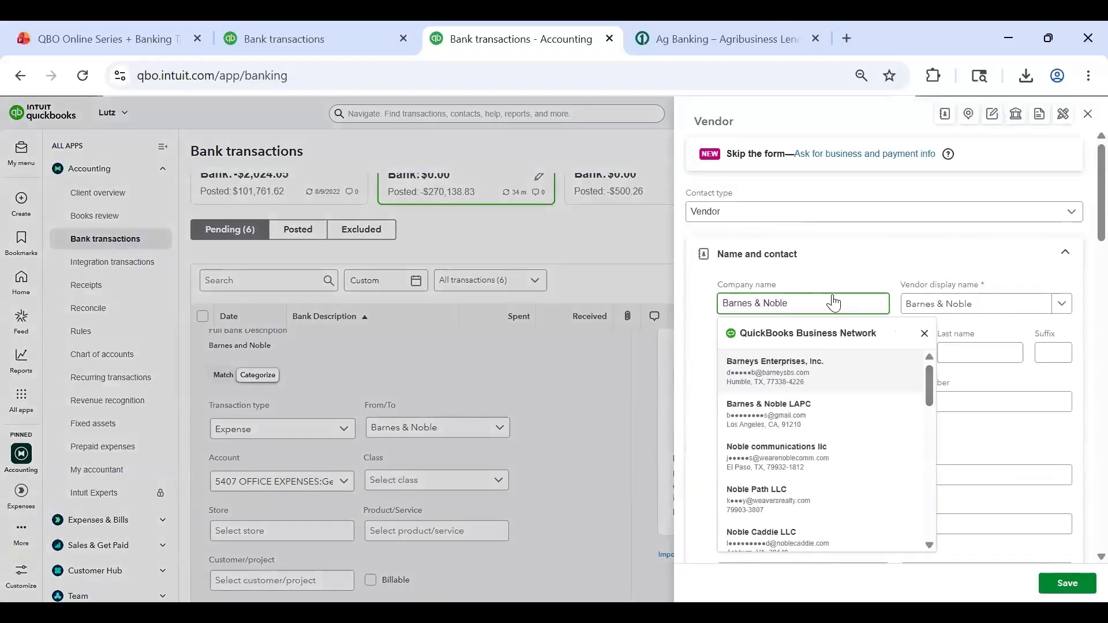
click(925, 335)
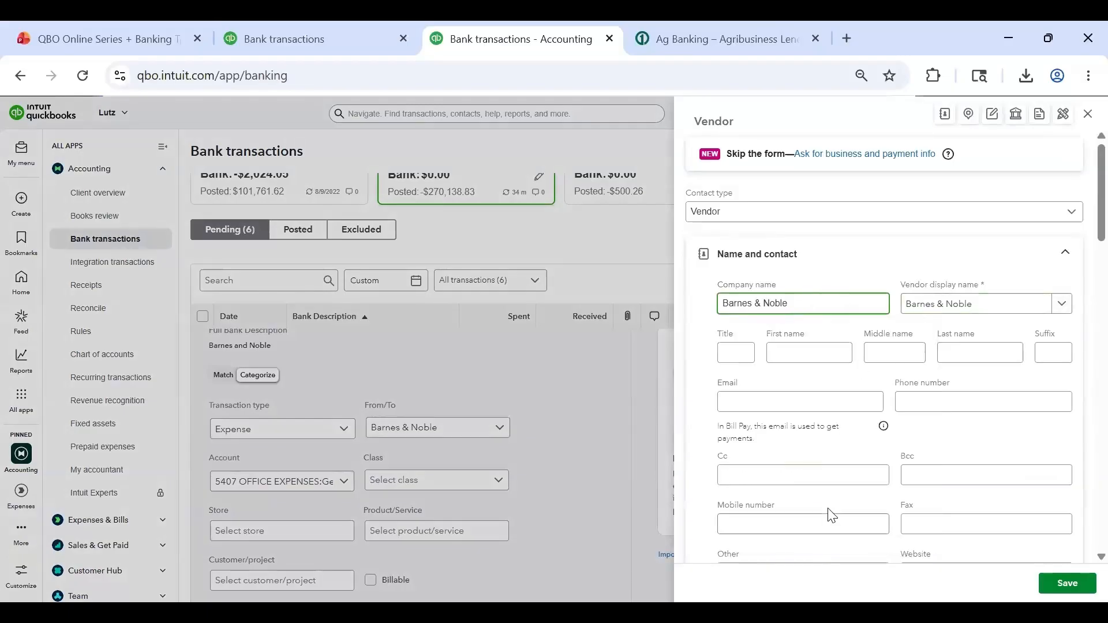
scroll(1084, 381, down, 10)
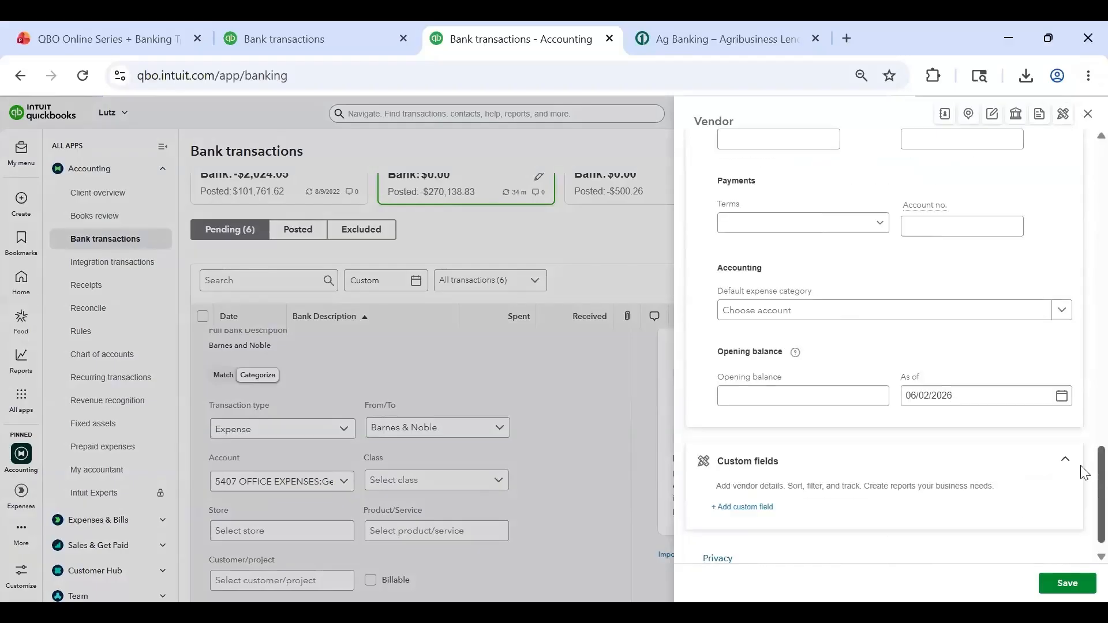
click(1067, 583)
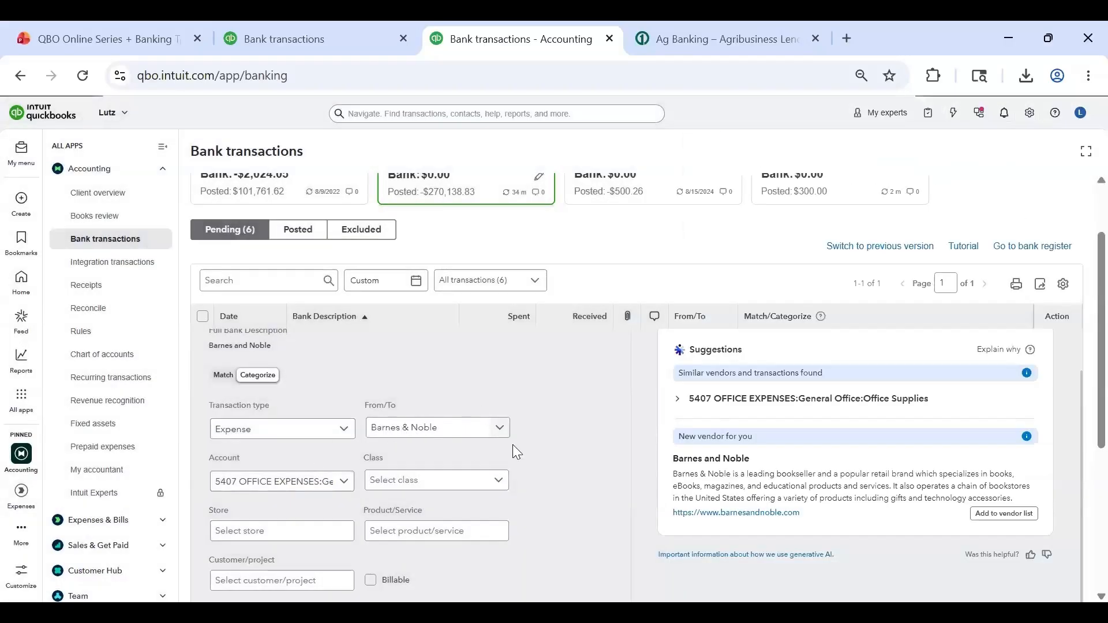
scroll(531, 427, down, 5)
click(237, 546)
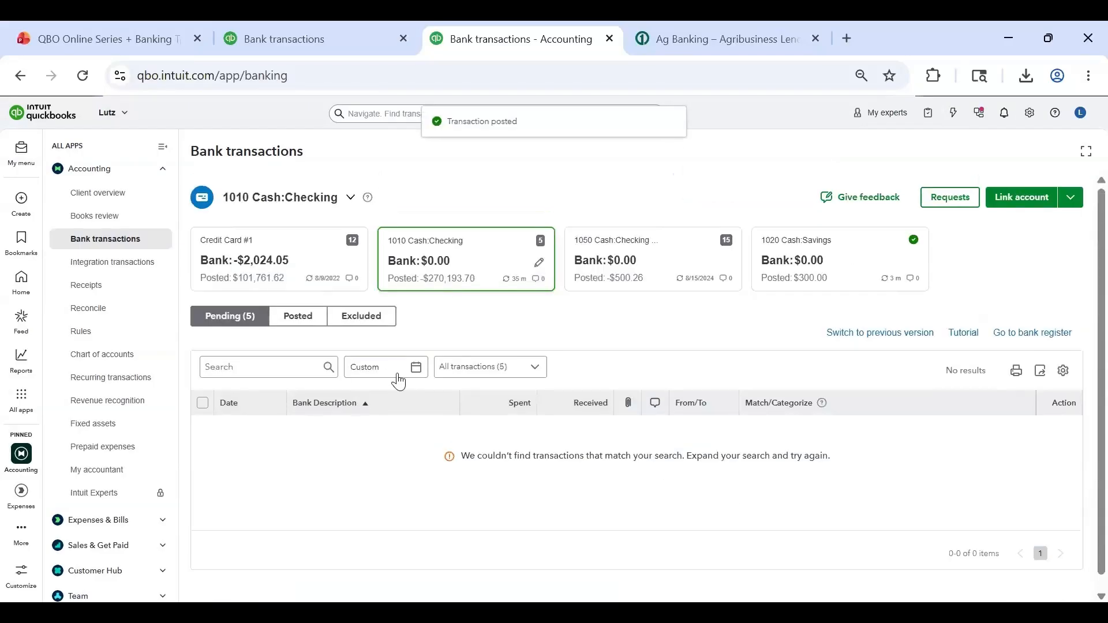
Check the March date range on 1010 Cash:Checking and reset the filter to all dates
click(395, 376)
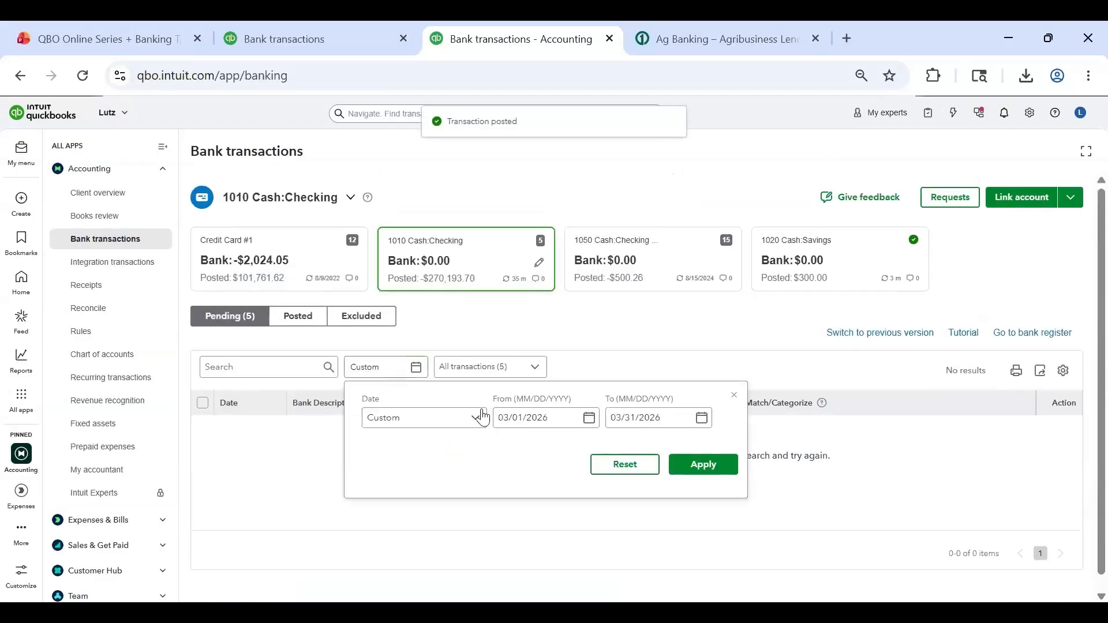
click(733, 396)
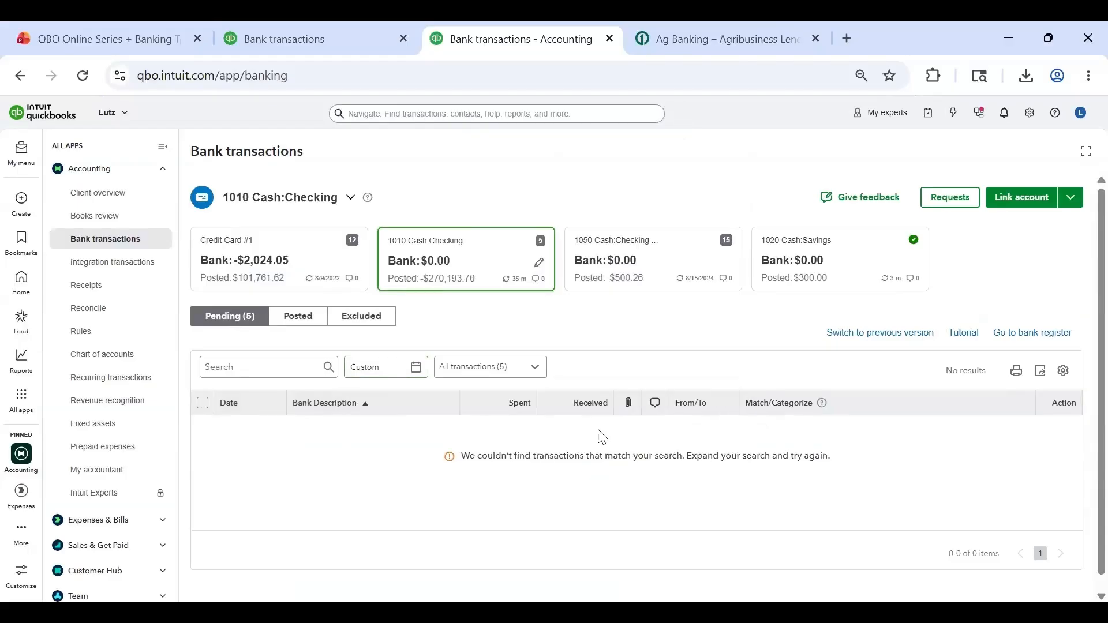
click(386, 366)
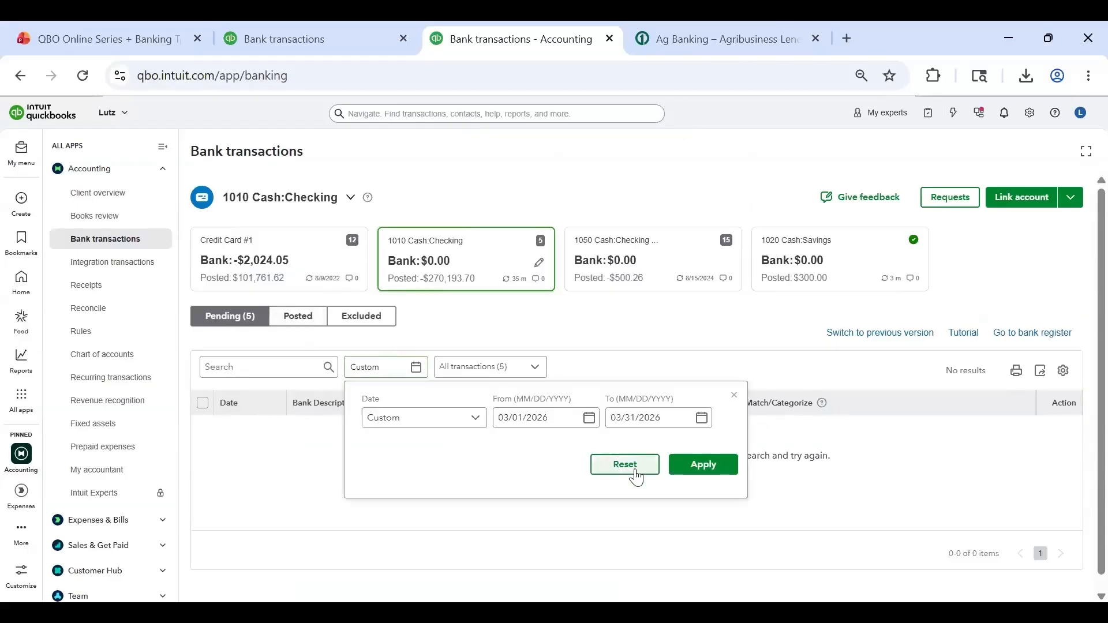
click(632, 466)
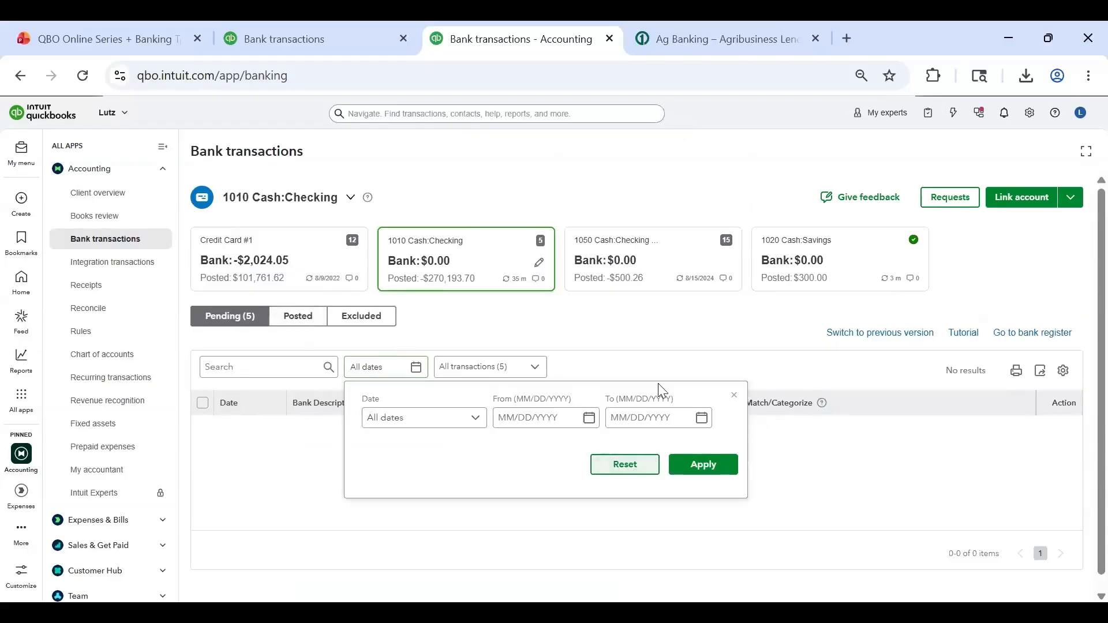
click(734, 396)
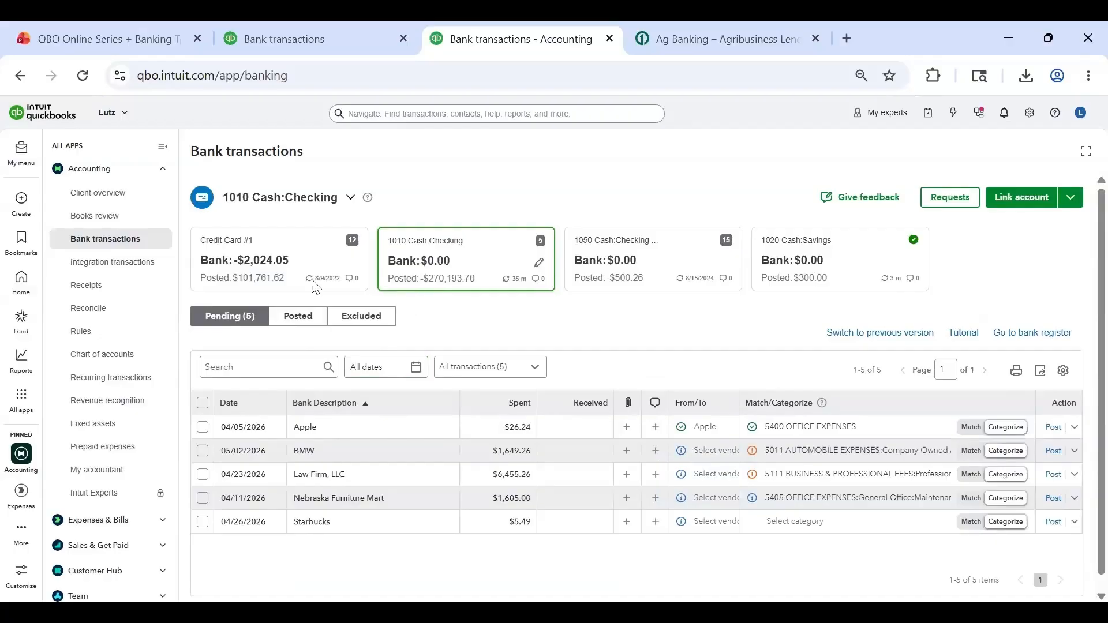
Go to Receipts and upload the NFM Invoice file from the Desktop
click(99, 294)
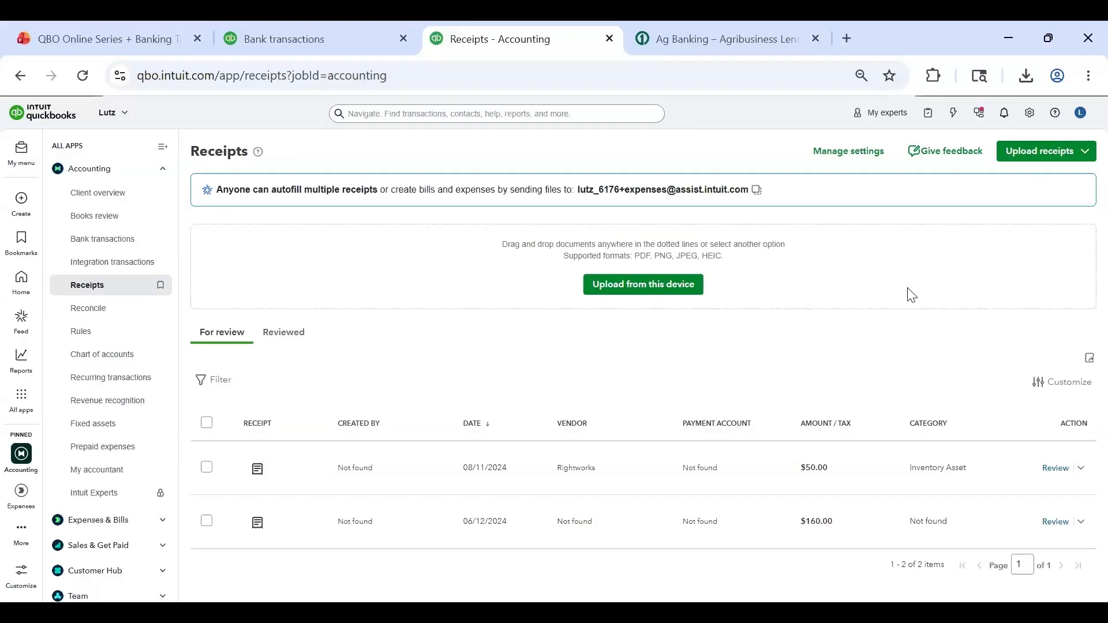
click(1079, 152)
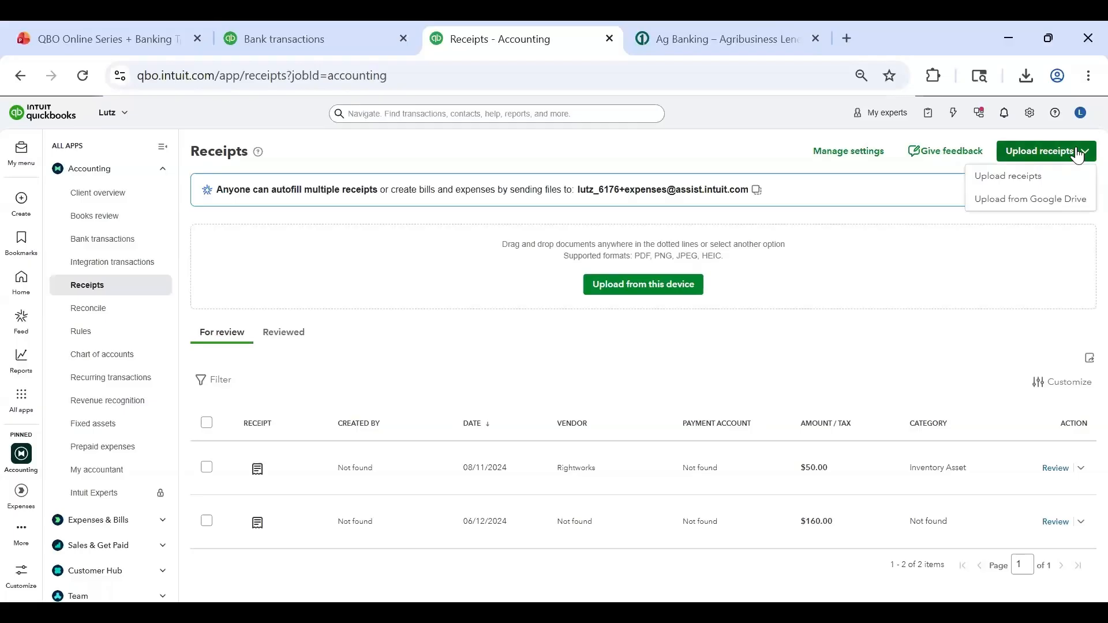
click(1048, 177)
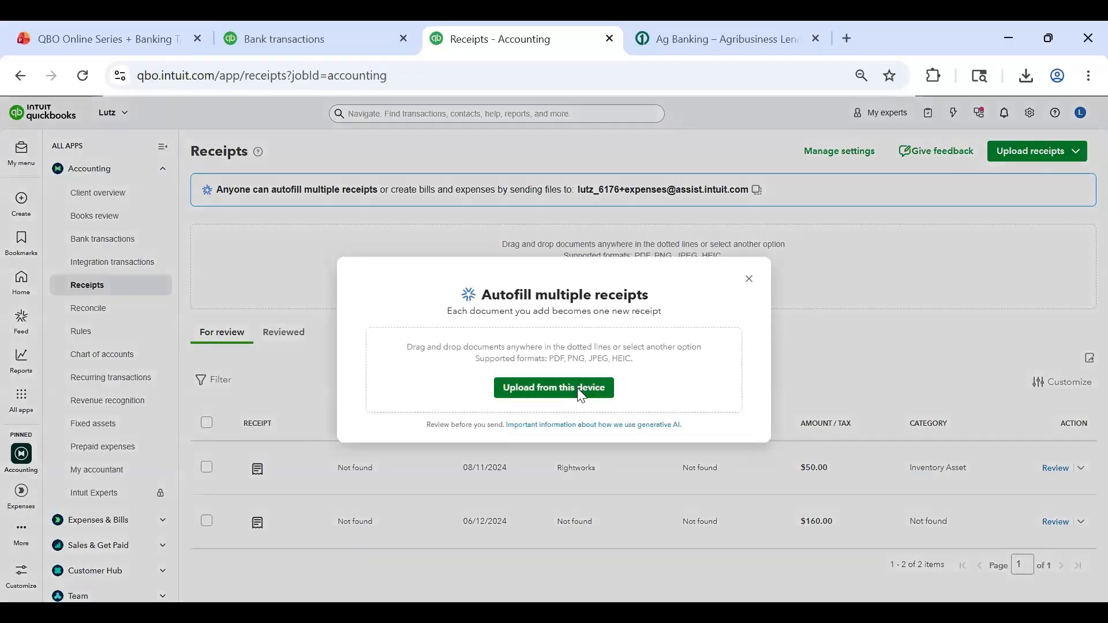
click(580, 391)
click(220, 165)
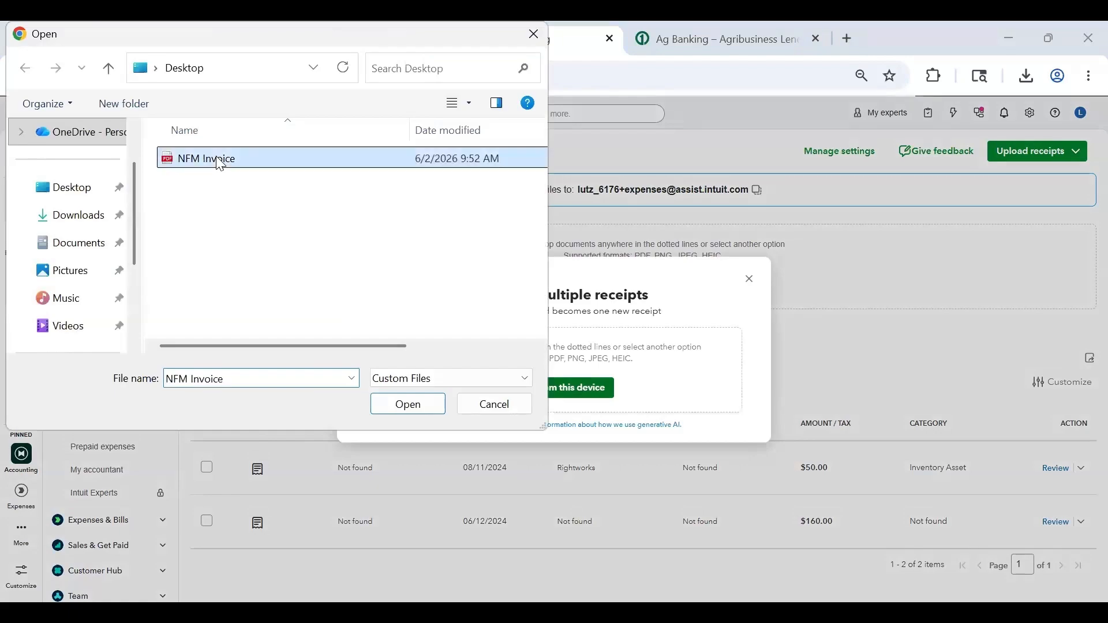
key(Return)
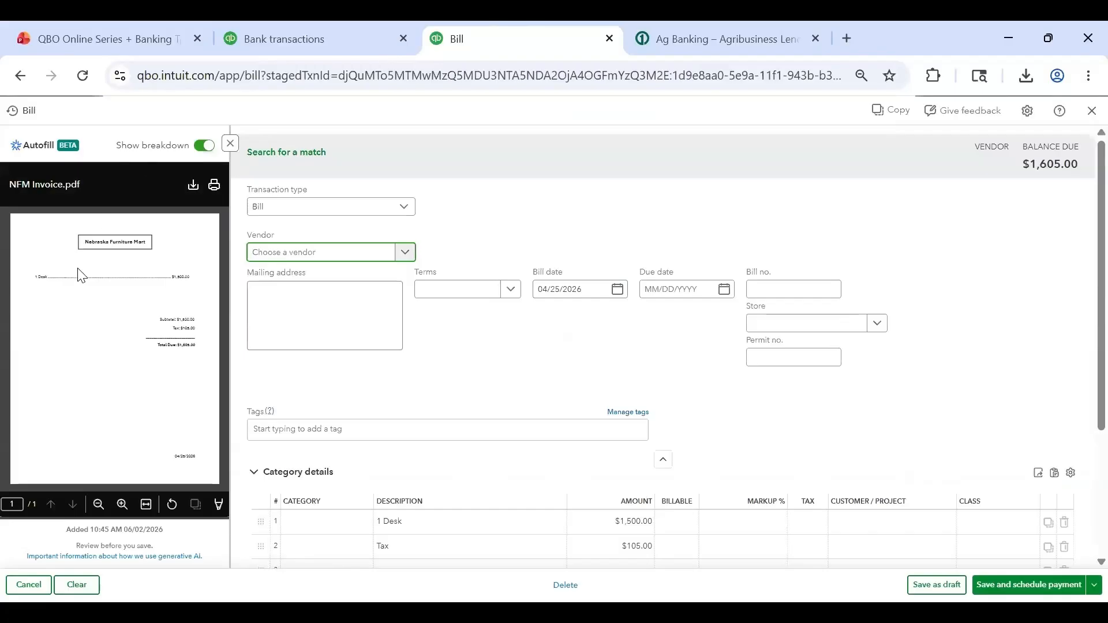
Enlarge the NFM Invoice preview and examine the vendor name, line item, tax and total due
key(ctrl+plus)
key(ctrl+plus)
key(ctrl+minus)
key(ctrl+minus)
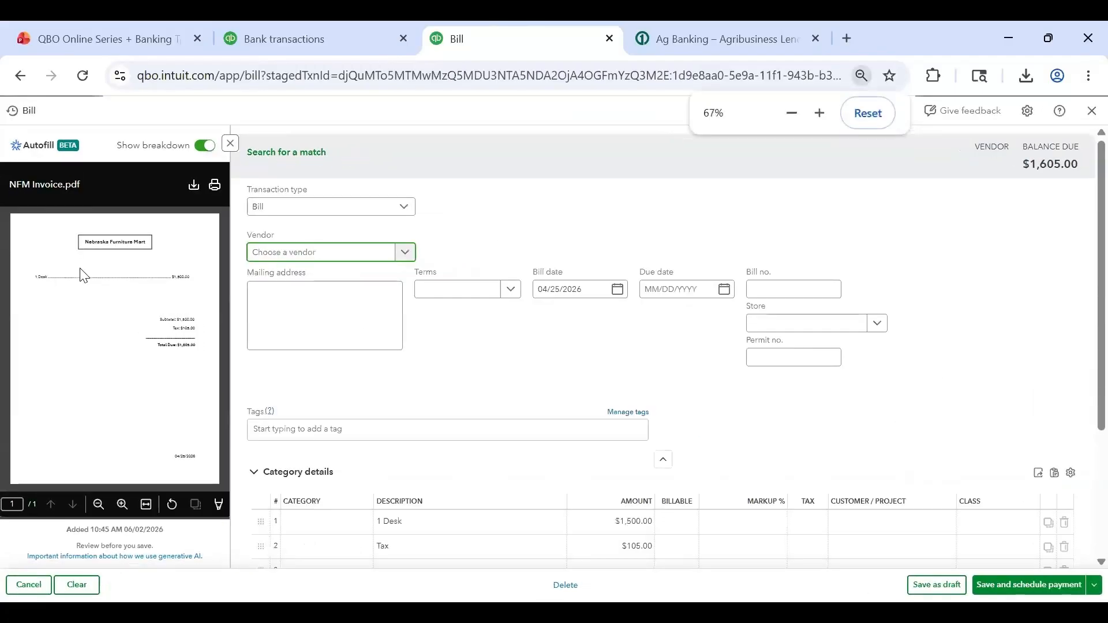
click(122, 505)
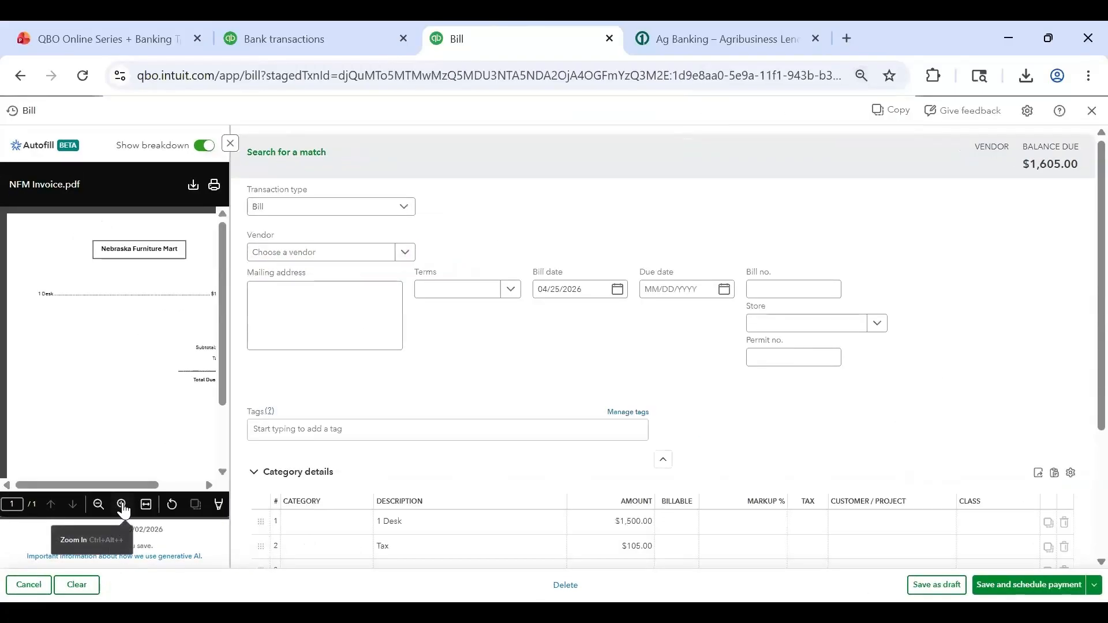
click(122, 506)
drag(89, 484, 151, 489)
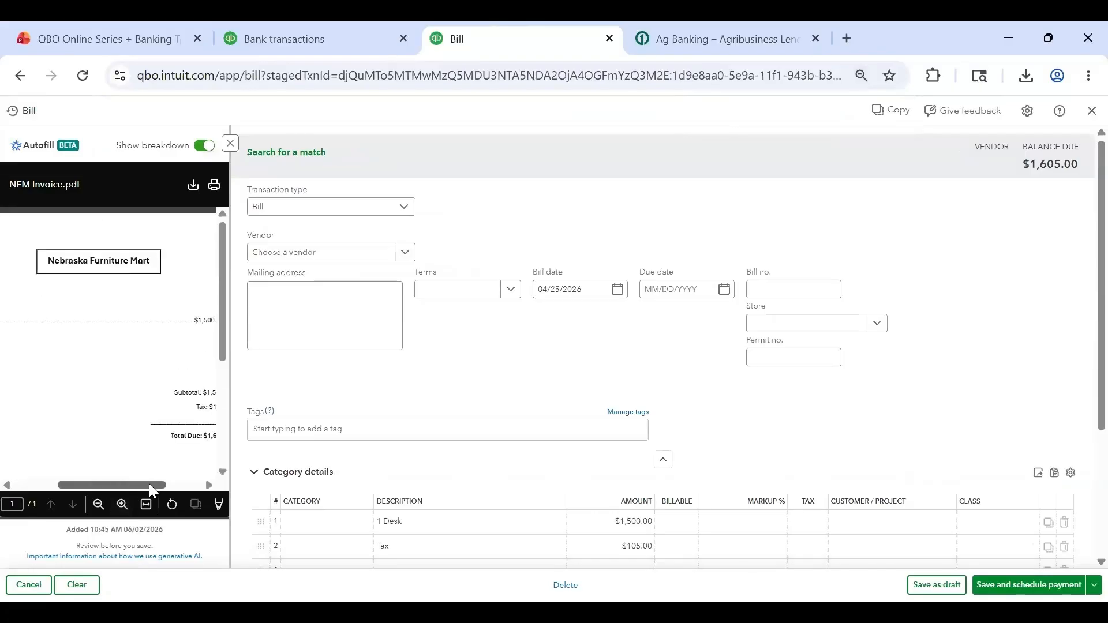
Change the transaction type to Expense and add Nebraska Furniture Mart as a new payee
click(302, 210)
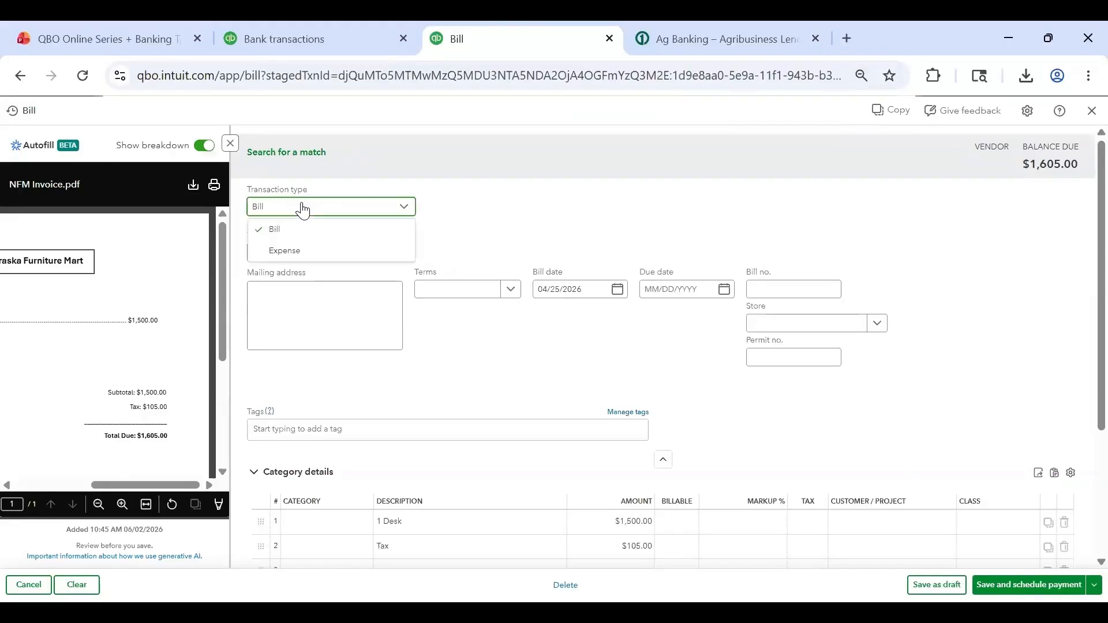
click(301, 256)
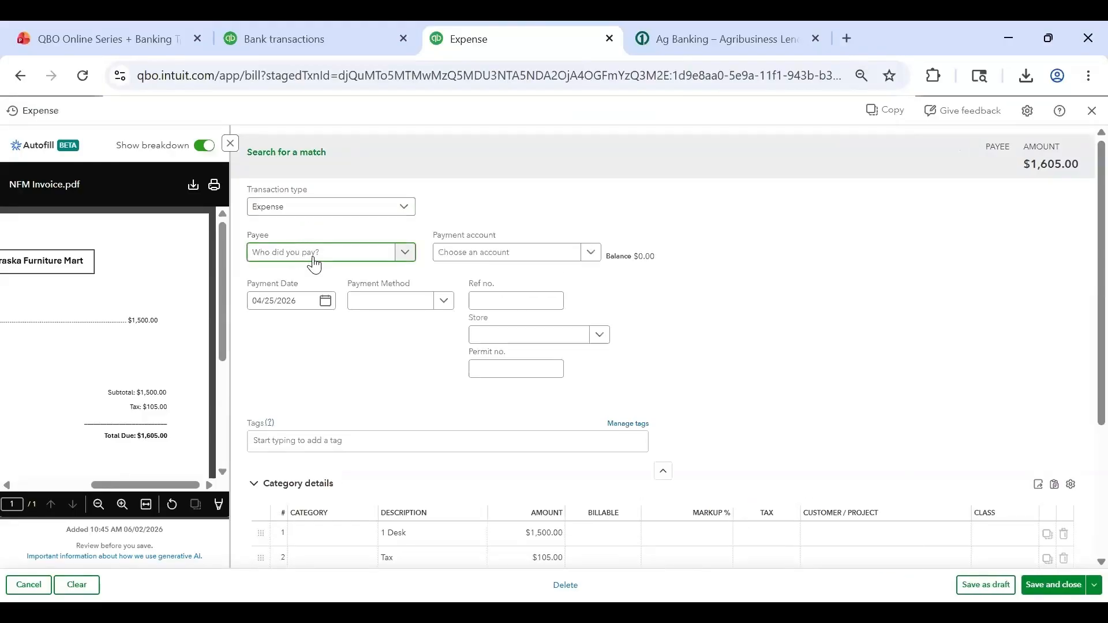
text(Neb)
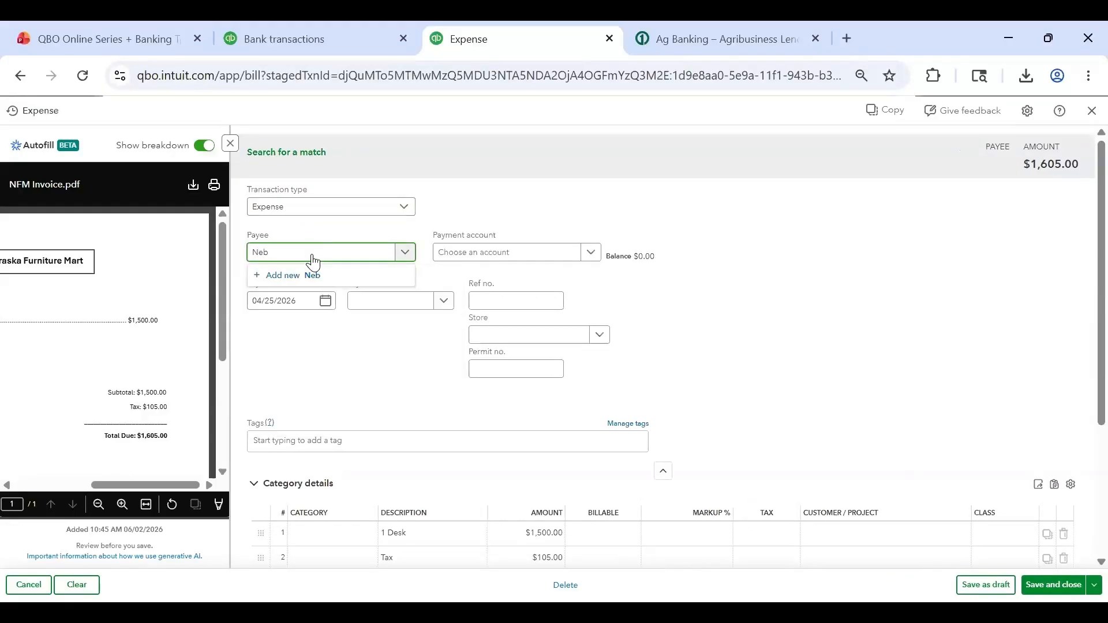
text(raska Furniture Mart)
key(ctrl+a)
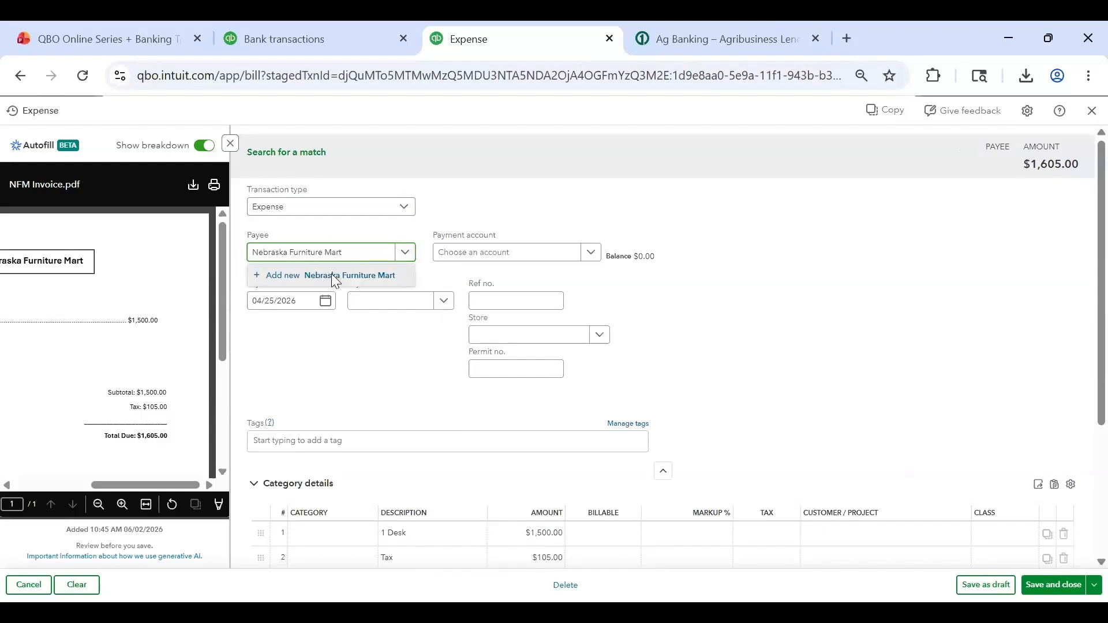
click(333, 276)
click(1048, 595)
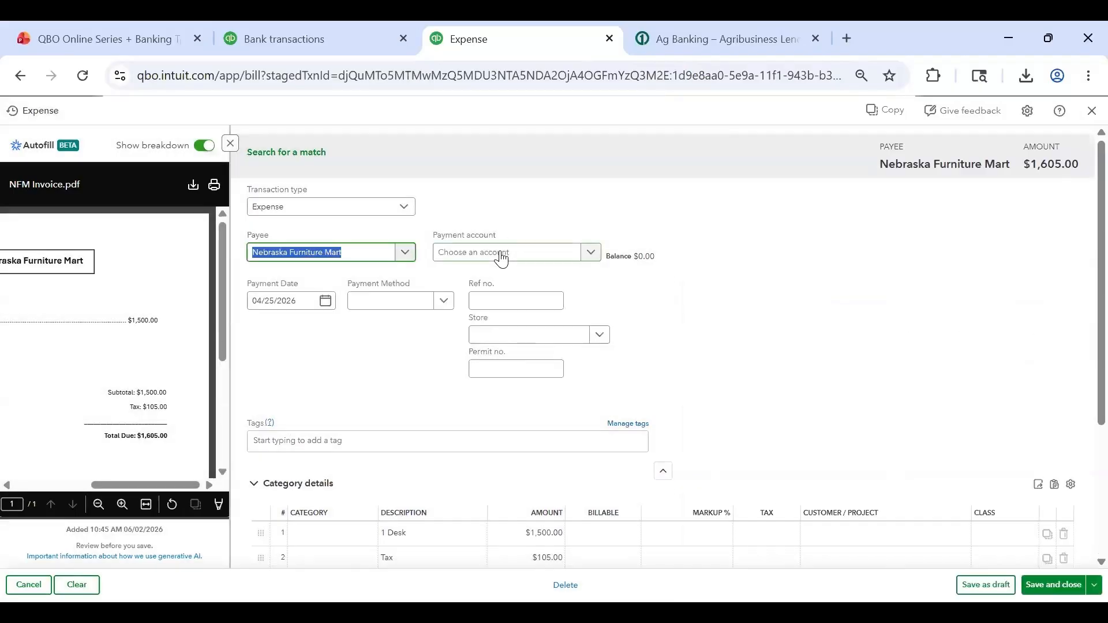
Set the payment account to 1010 Cash:Checking and check the payment date against the invoice preview
click(501, 259)
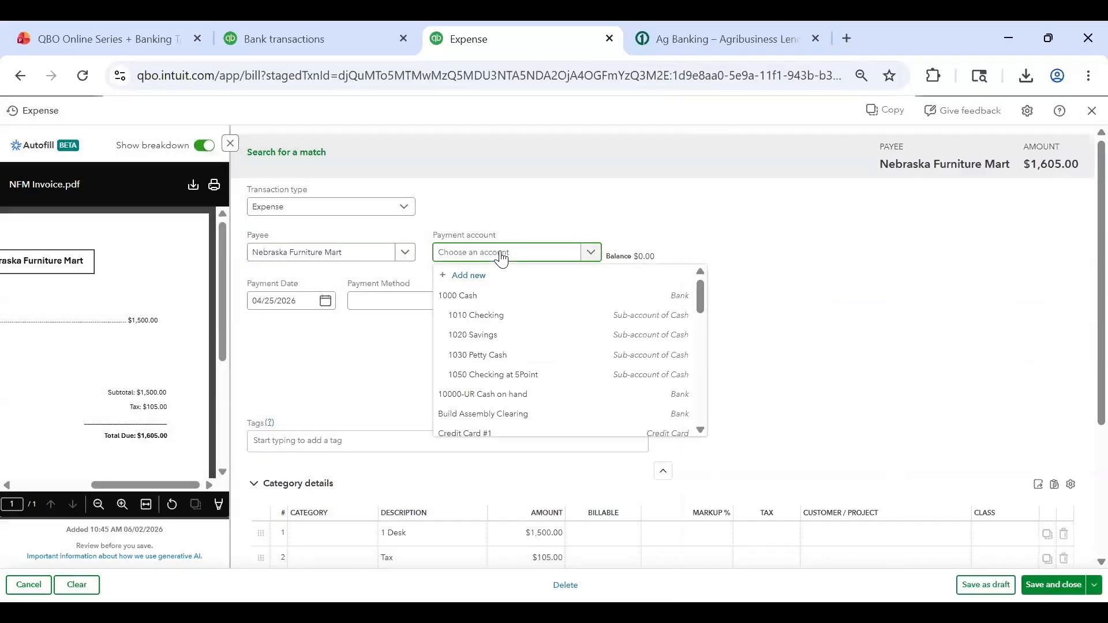
click(496, 316)
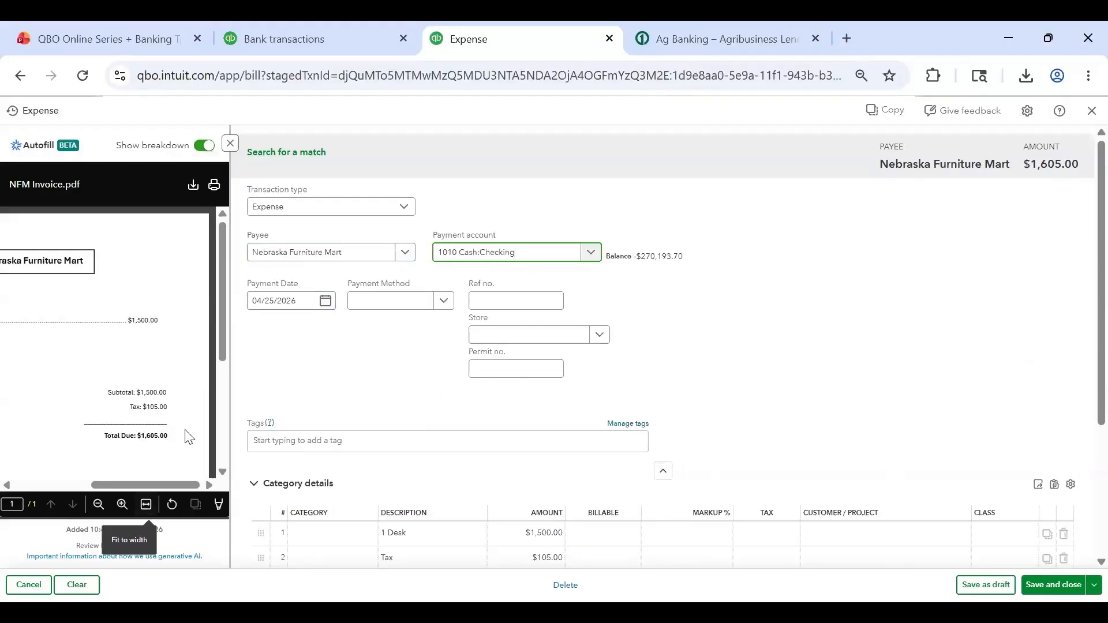
drag(221, 312, 219, 413)
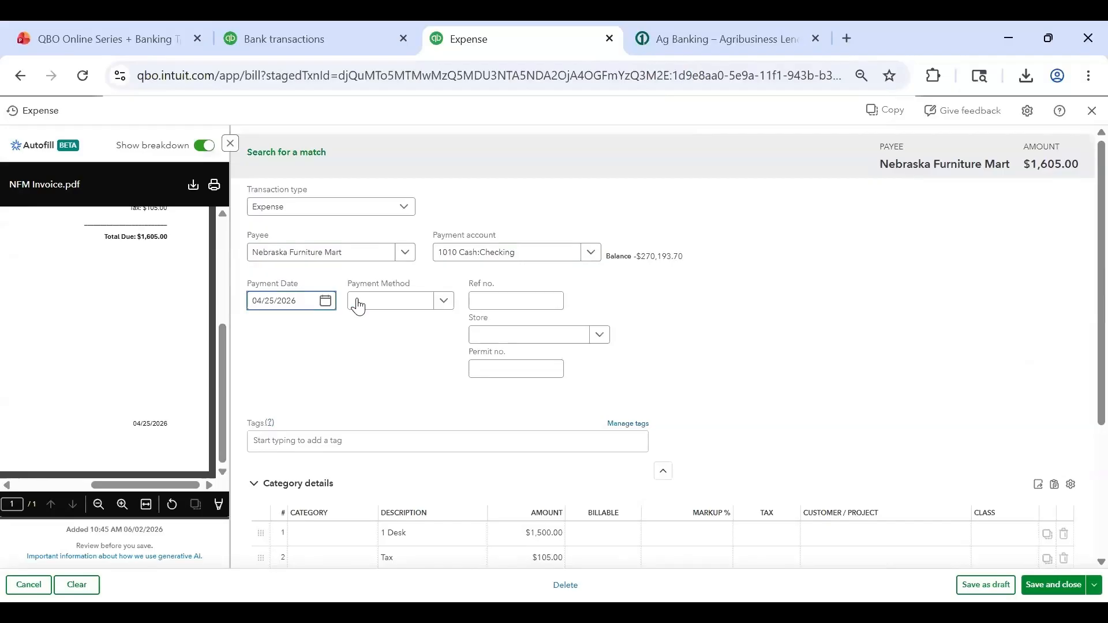
scroll(431, 408, down, 2)
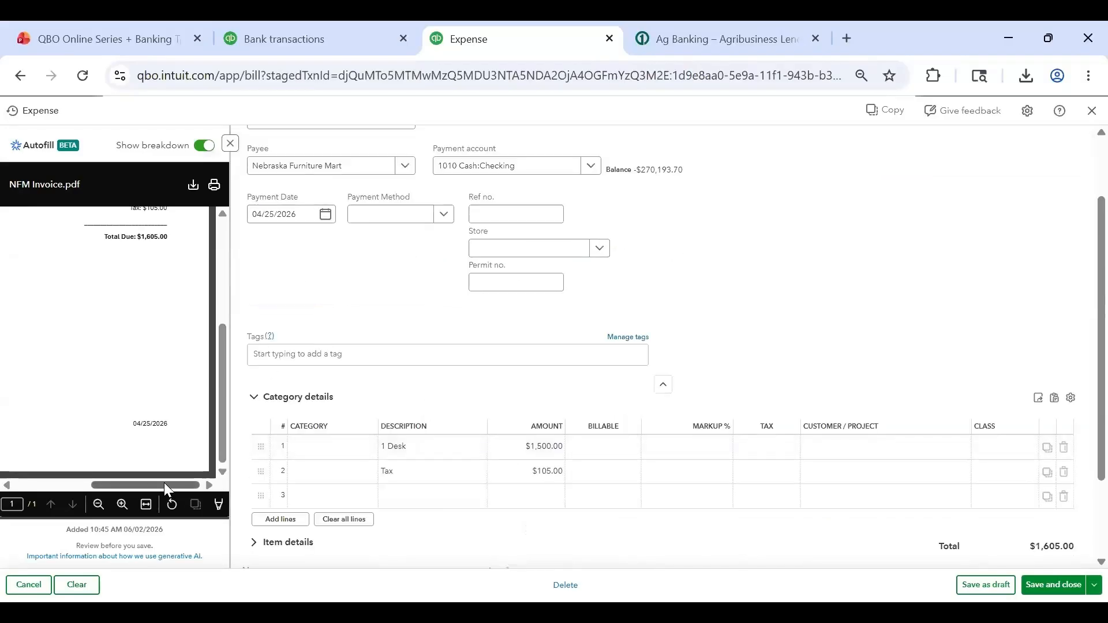
drag(167, 486, 205, 494)
scroll(143, 404, up, 3)
scroll(145, 400, up, 1)
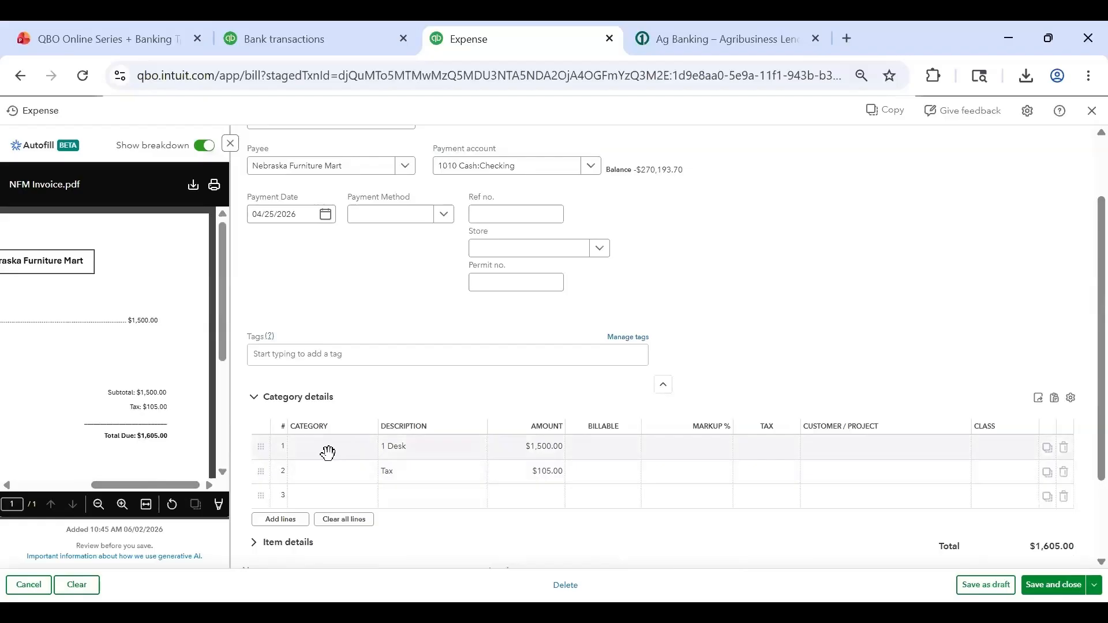
Categorize the desk line as 1410 Office Furniture and Equipment and the tax line as 2120 Sales Tax Payable
click(329, 452)
text(office)
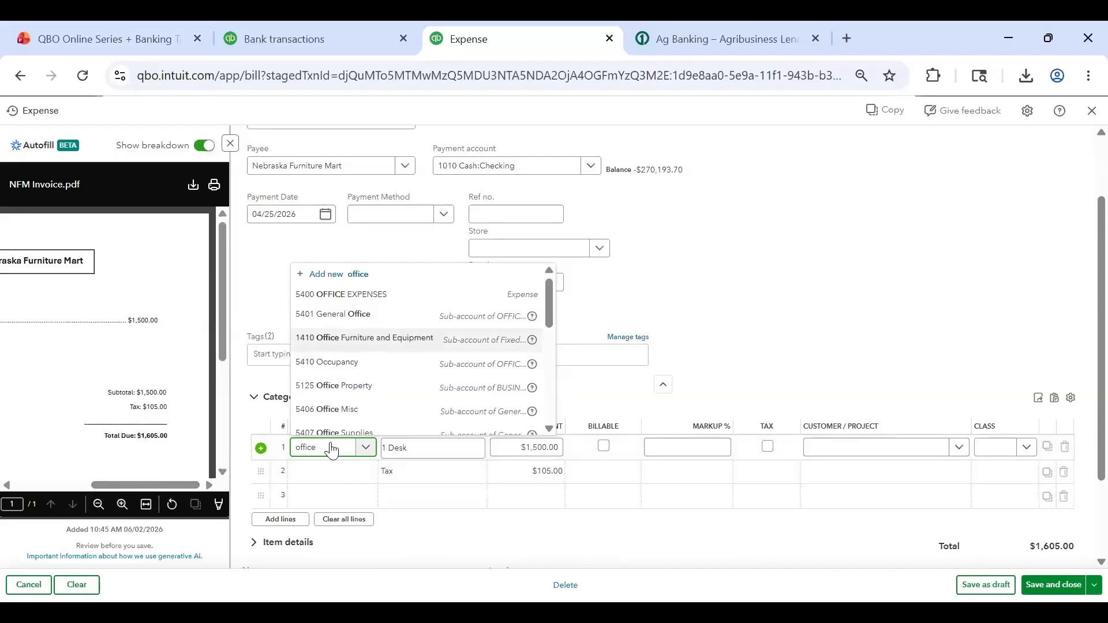
click(333, 472)
text(tax)
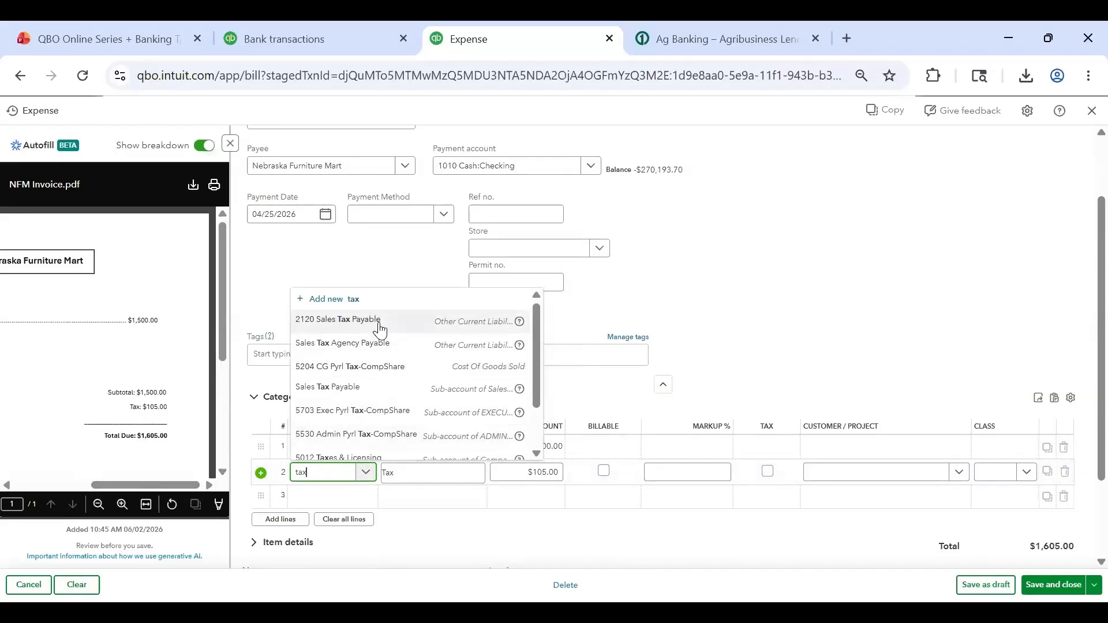
click(379, 321)
Change the tax line's category to 5012 Taxes & Licensing
click(336, 481)
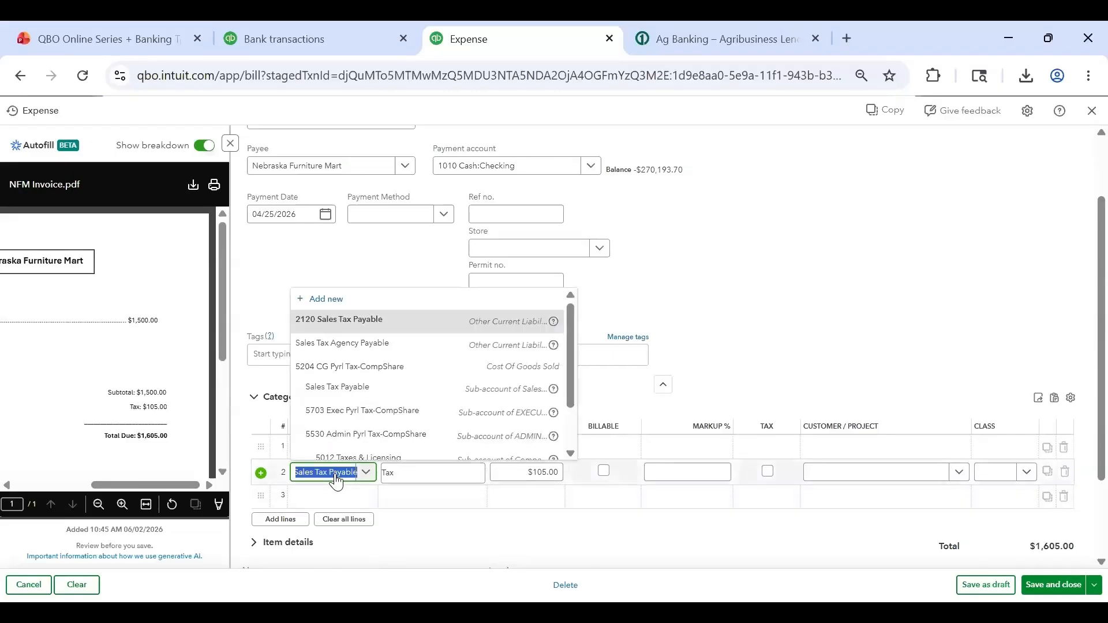
text(sales ta)
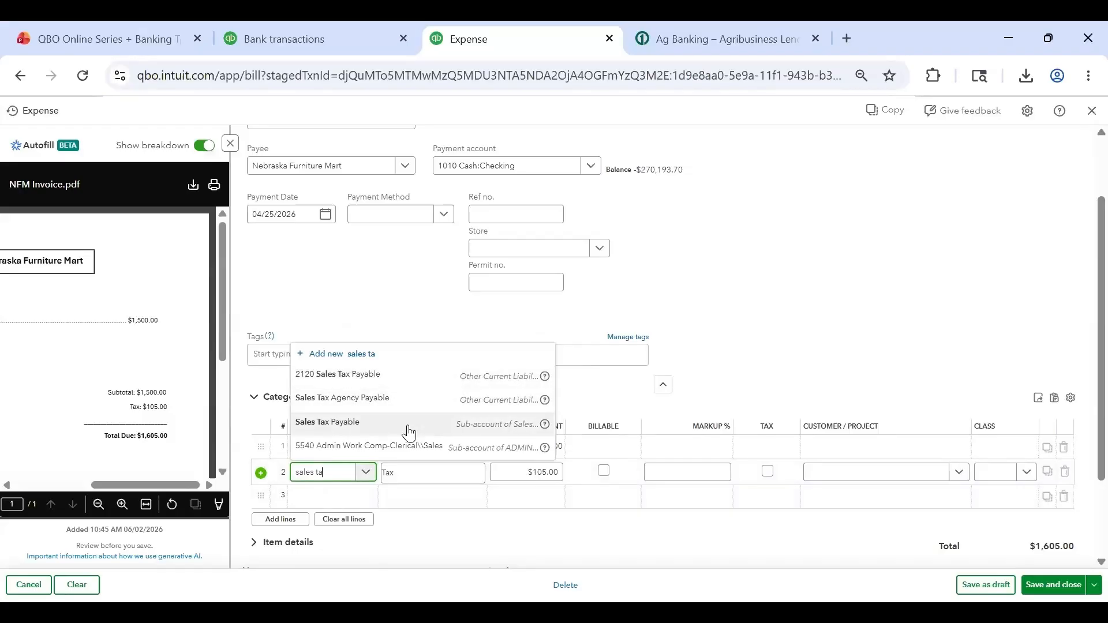
drag(340, 472, 281, 475)
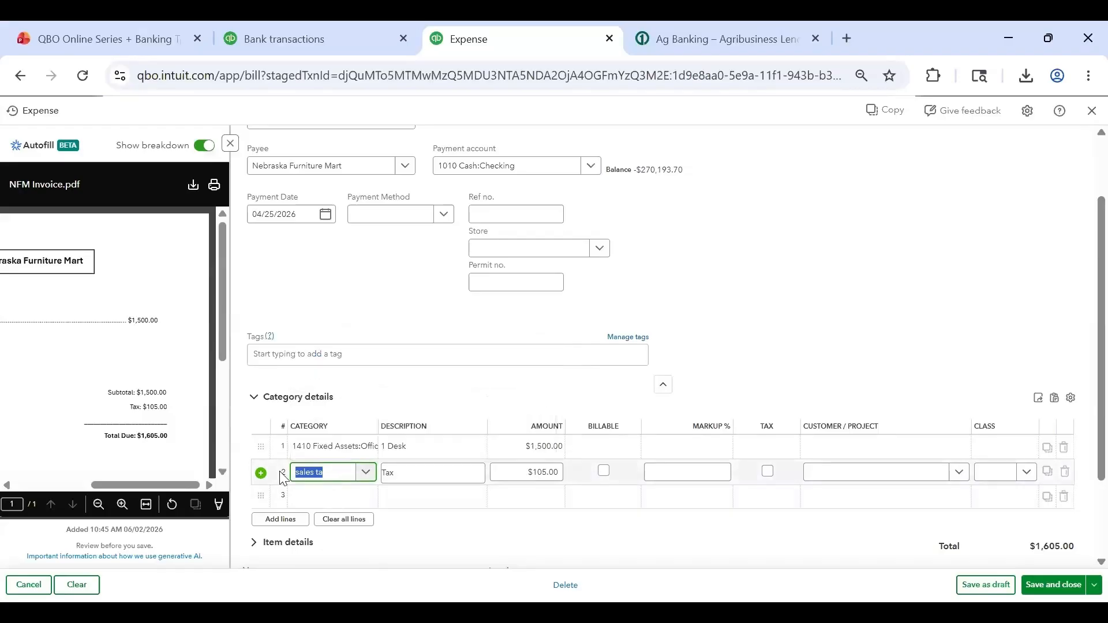
text(tax)
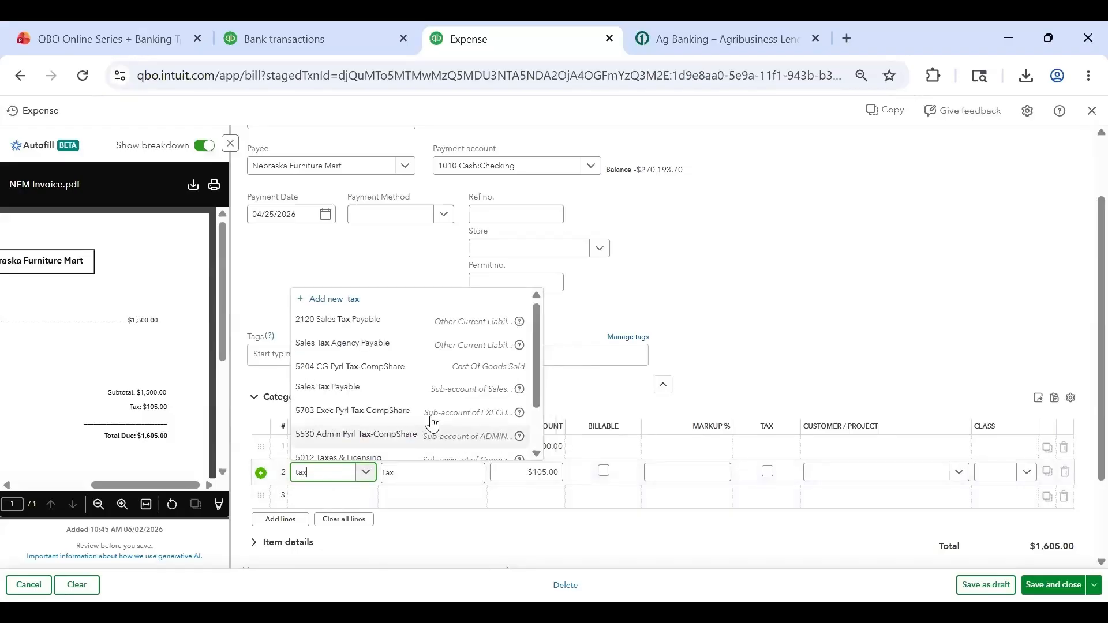
scroll(413, 363, down, 1)
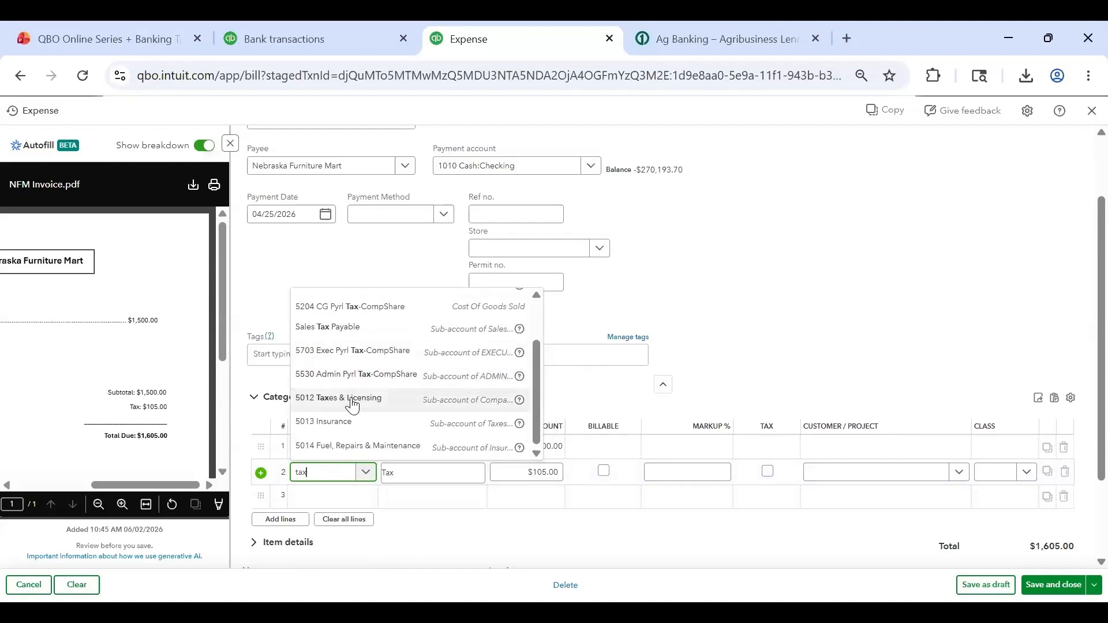
key(Return)
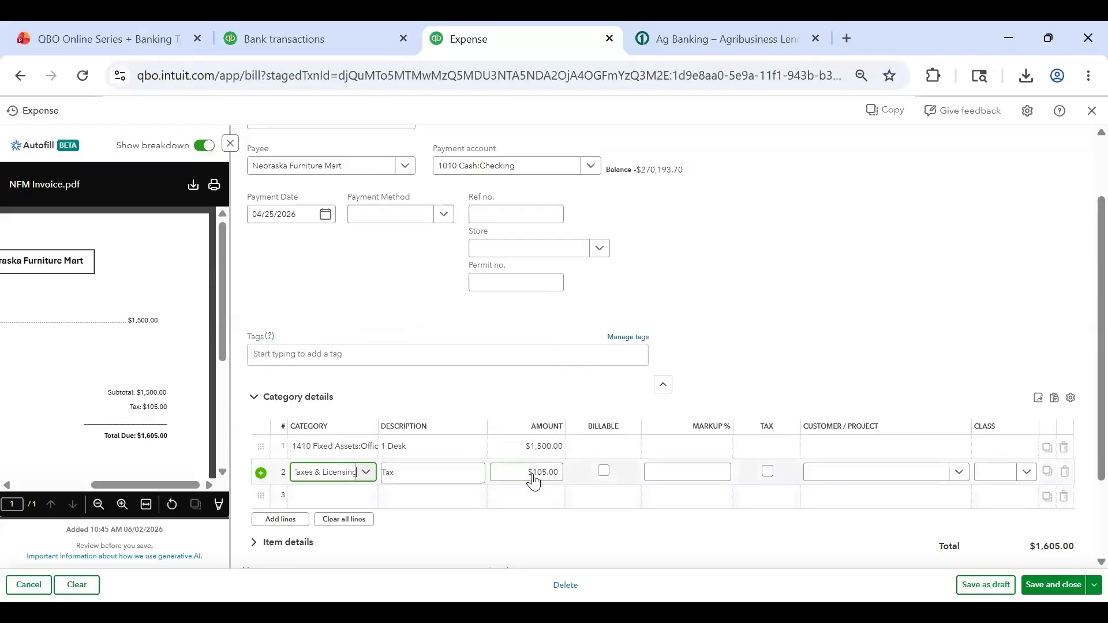
scroll(776, 453, down, 2)
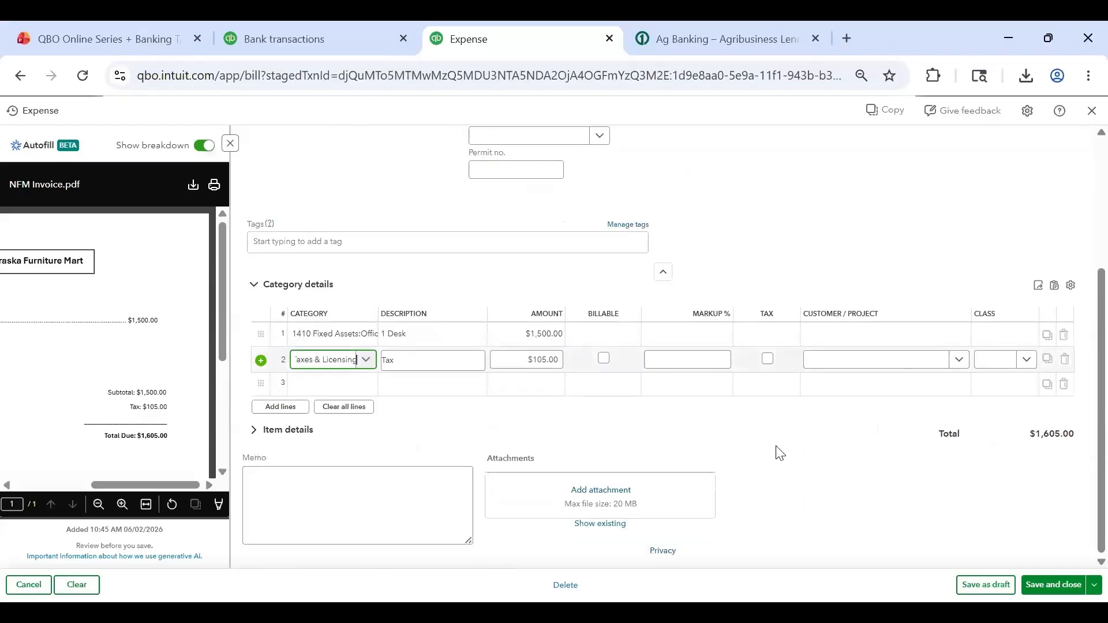
click(672, 448)
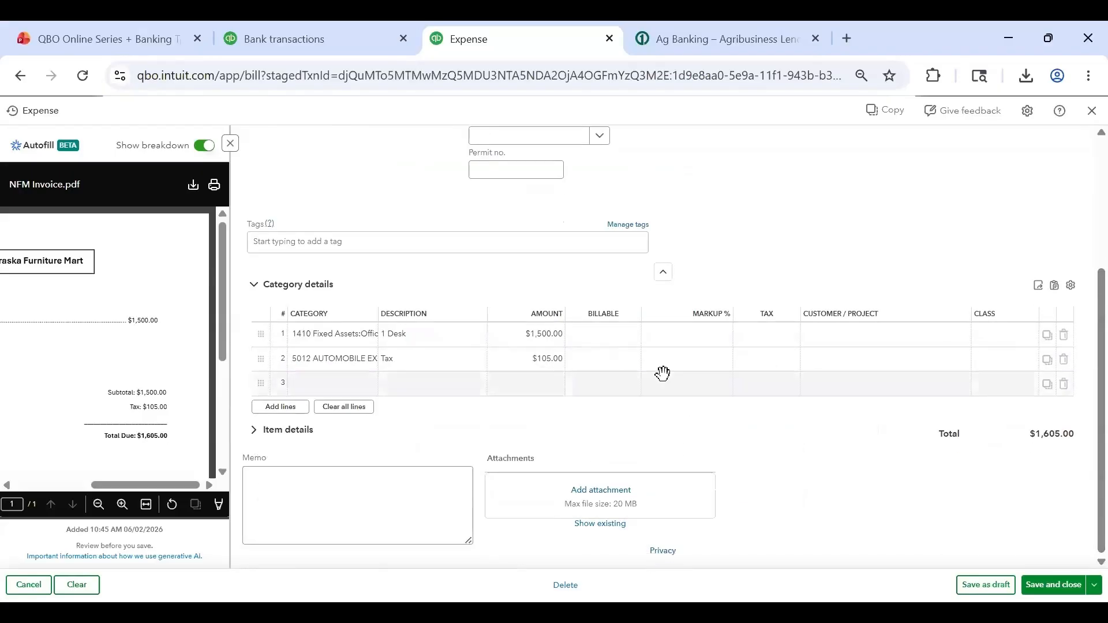
Review the completed Nebraska Furniture Mart expense and save and close it
scroll(663, 371, up, 3)
scroll(720, 353, down, 3)
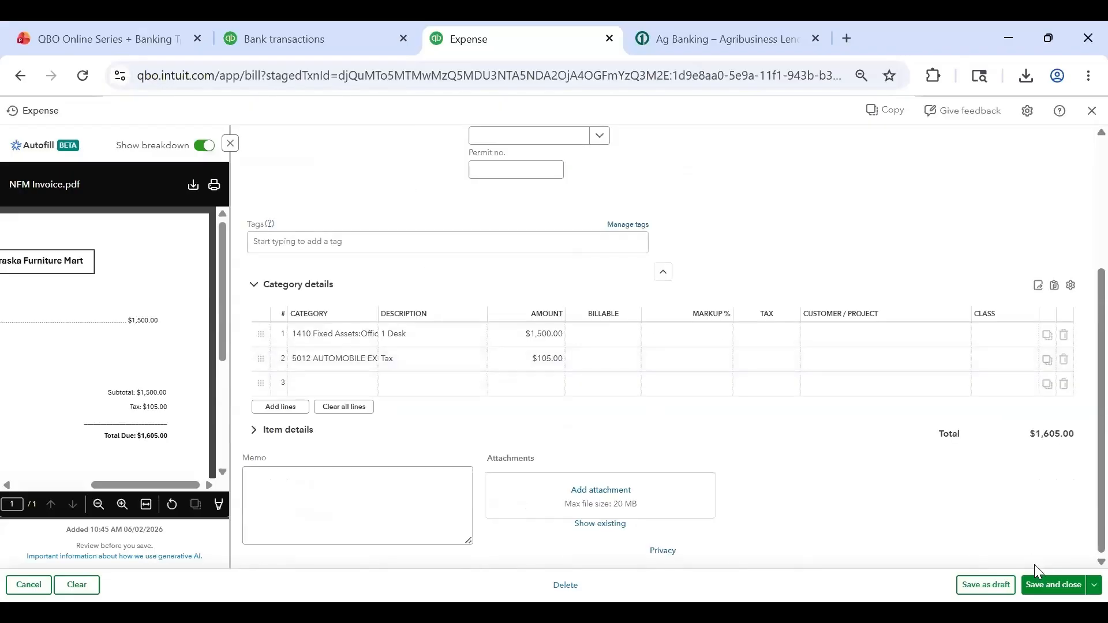
click(1049, 590)
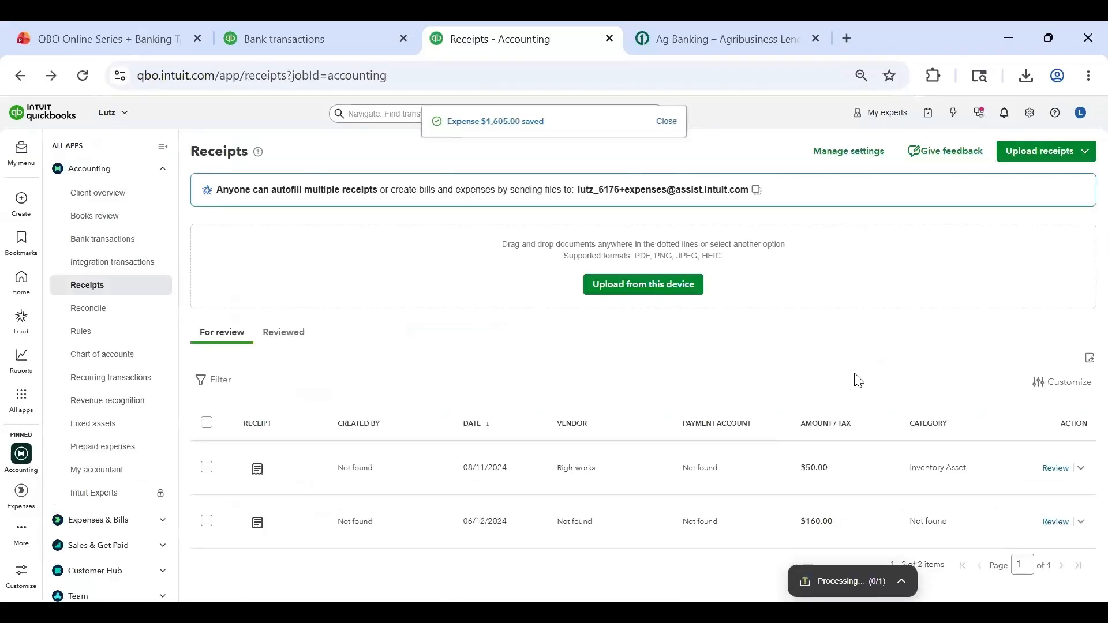
View the reviewed receipts and inspect the expense linked to the 04/25/2026 receipt, including its attached invoice
click(287, 340)
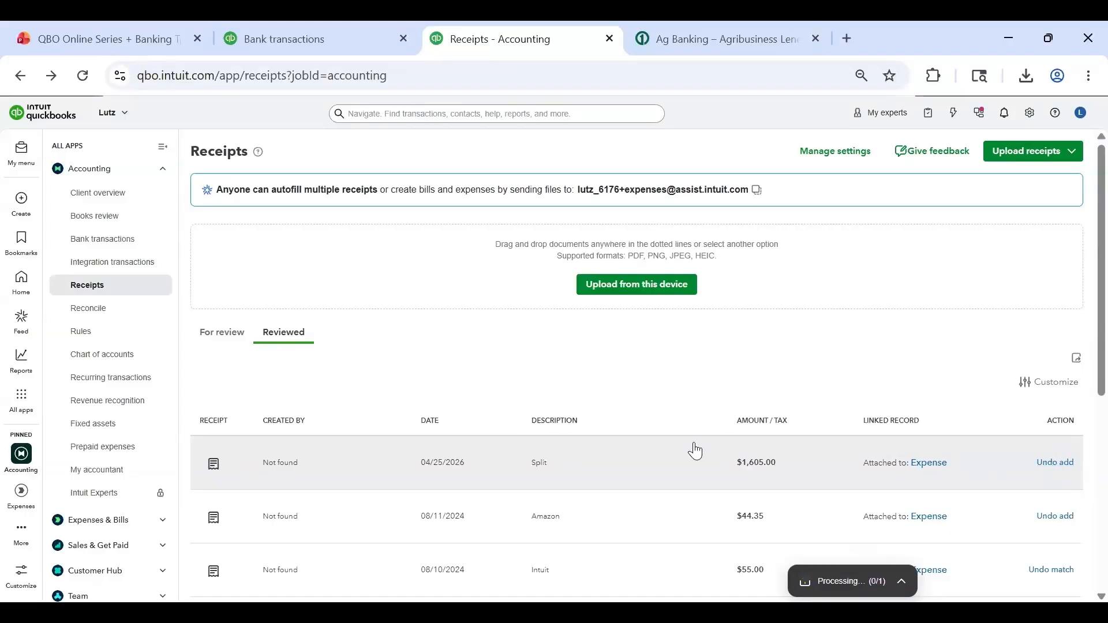
click(931, 463)
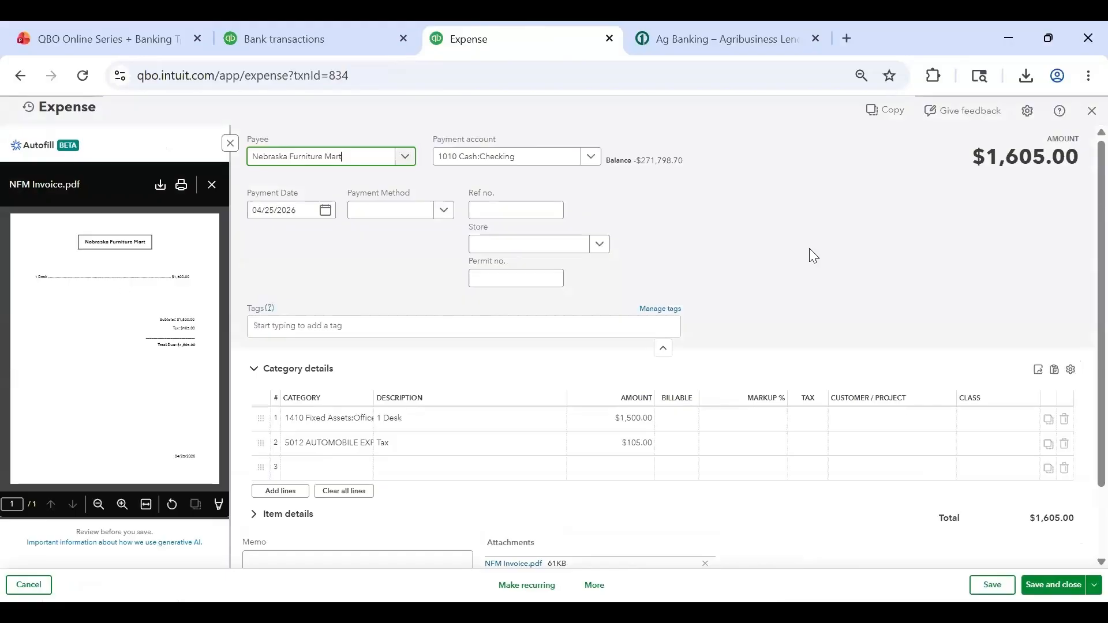
click(1091, 110)
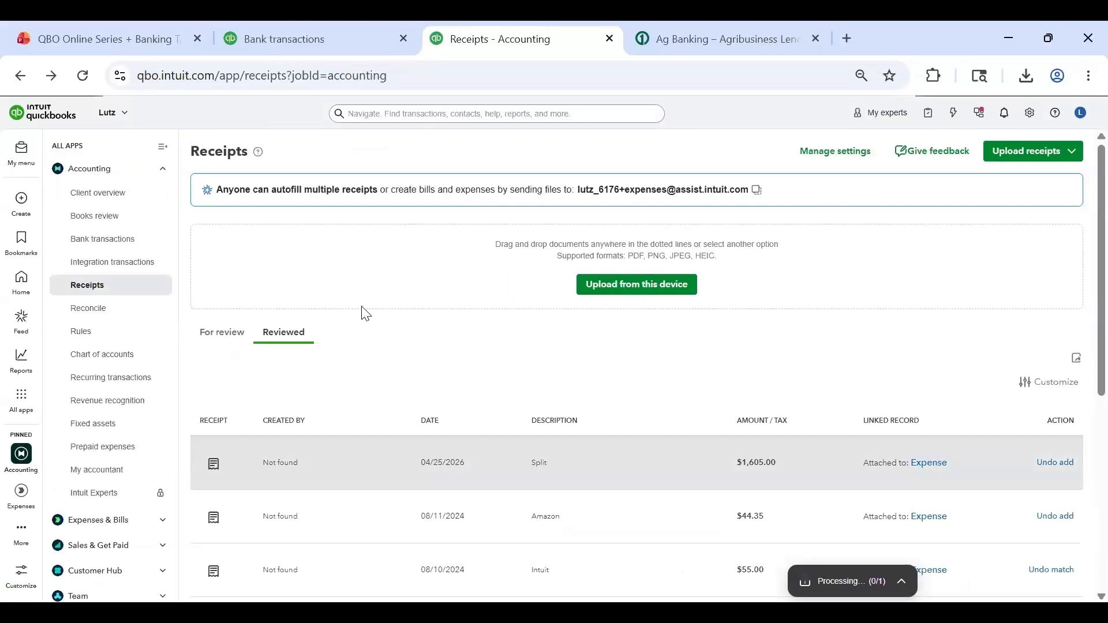
Go to Bank transactions and match the pending Nebraska Furniture Mart transaction to the suggested expense
click(106, 242)
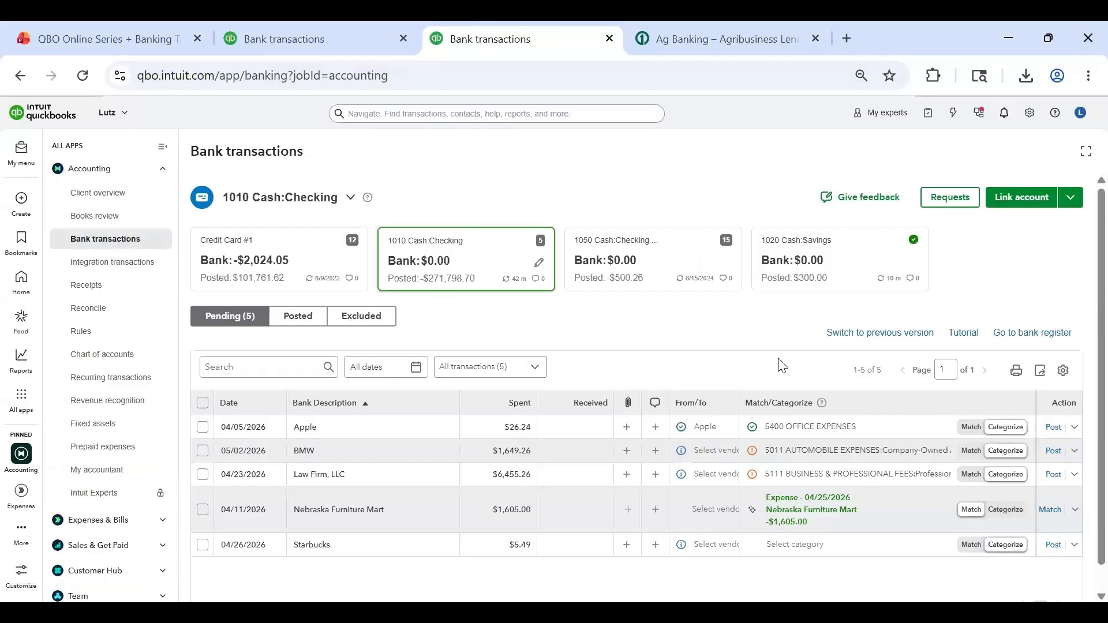
scroll(782, 365, down, 1)
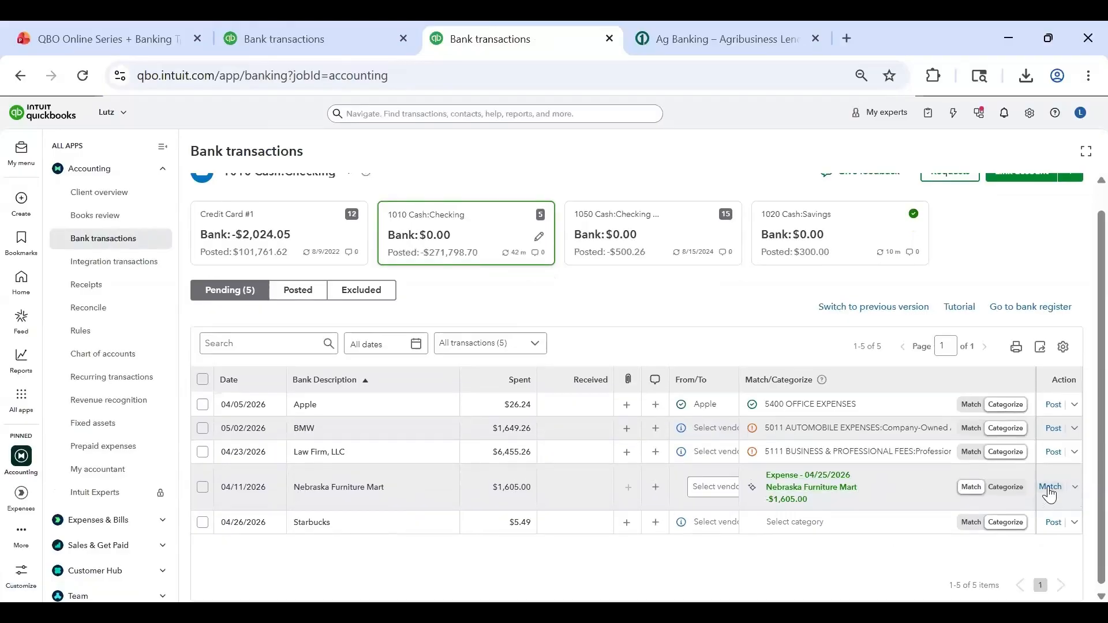
click(1049, 486)
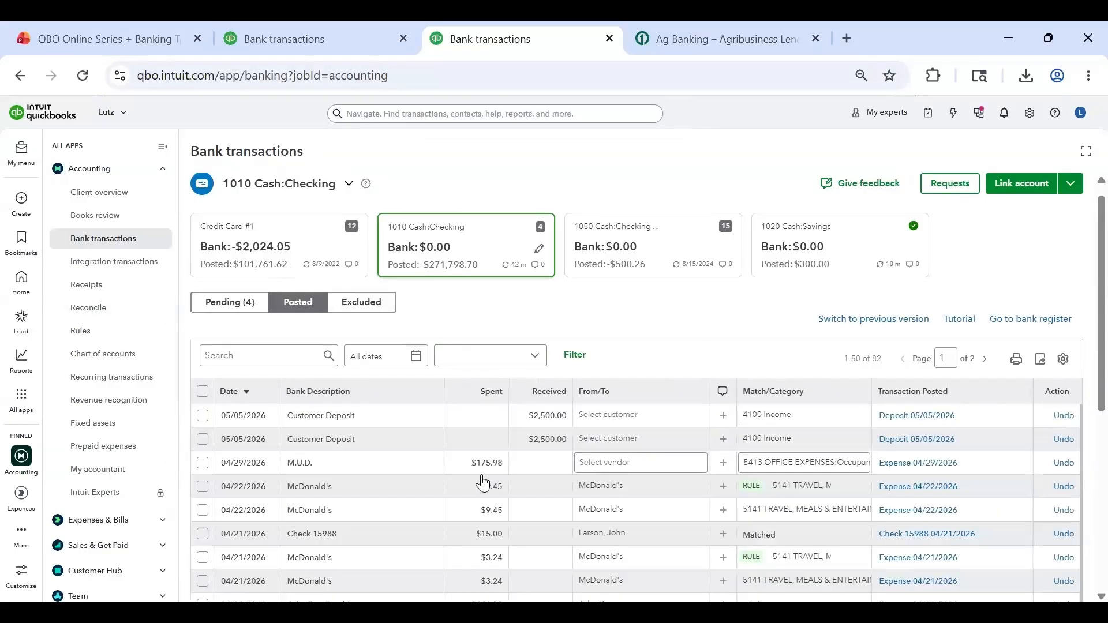
Search the posted transactions for "nebraska furniture", inspect the matched expense, and clear the search
scroll(482, 482, down, 5)
scroll(404, 432, up, 2)
click(276, 351)
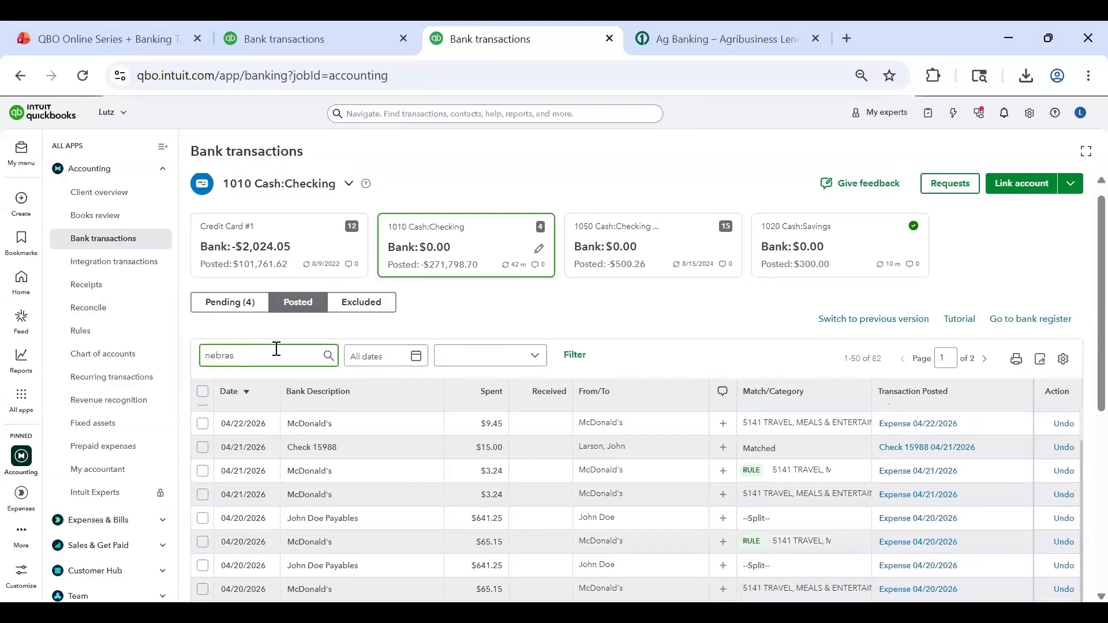
text(nebraska furniture)
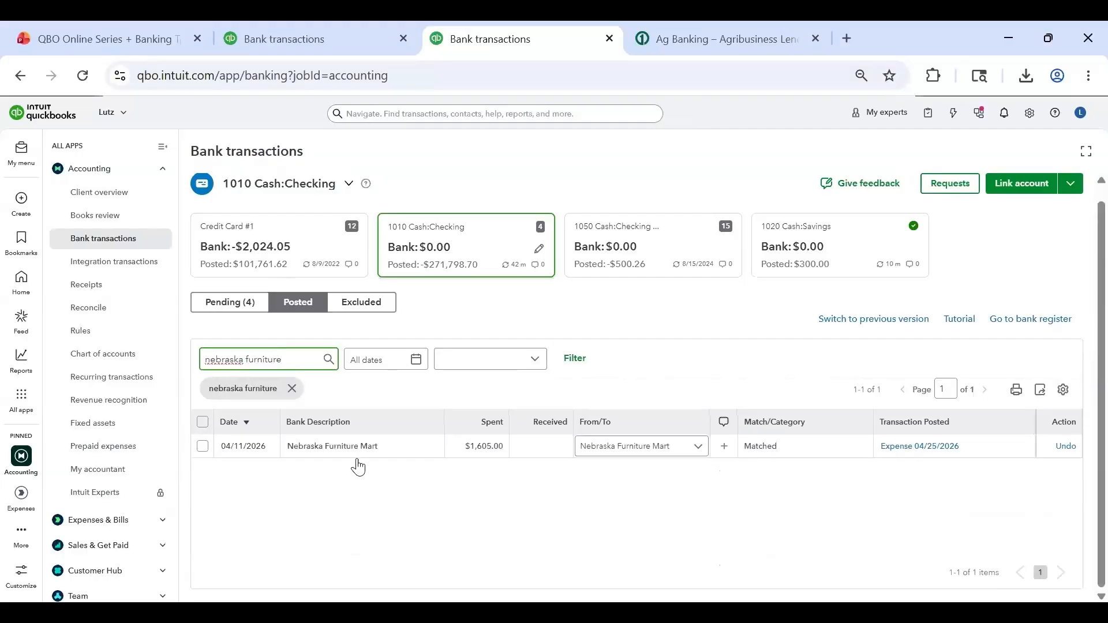
click(919, 448)
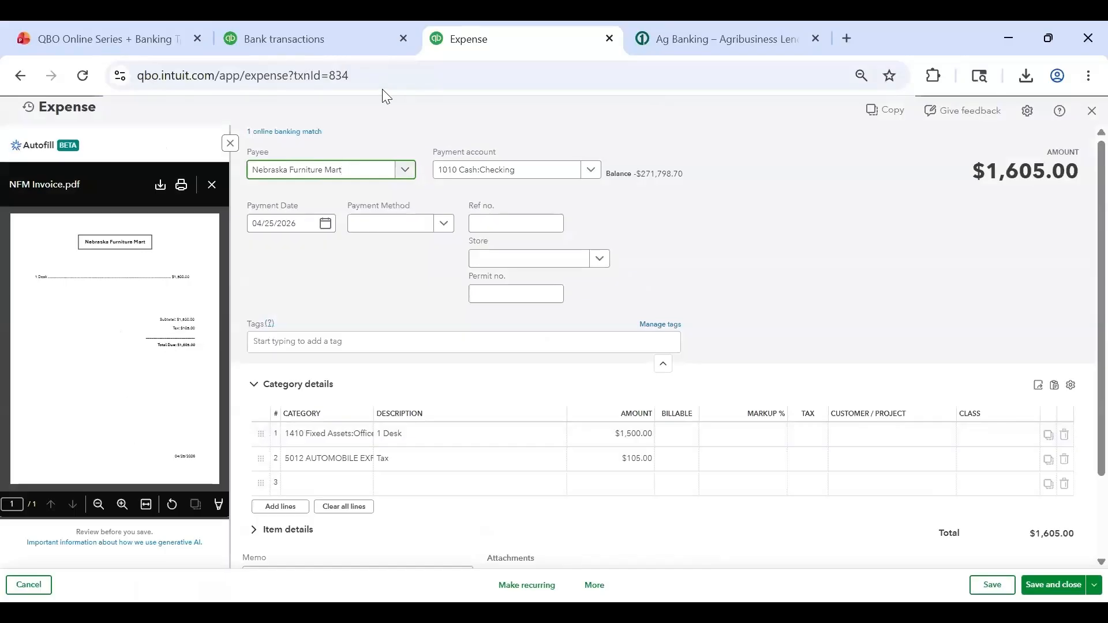
click(1091, 110)
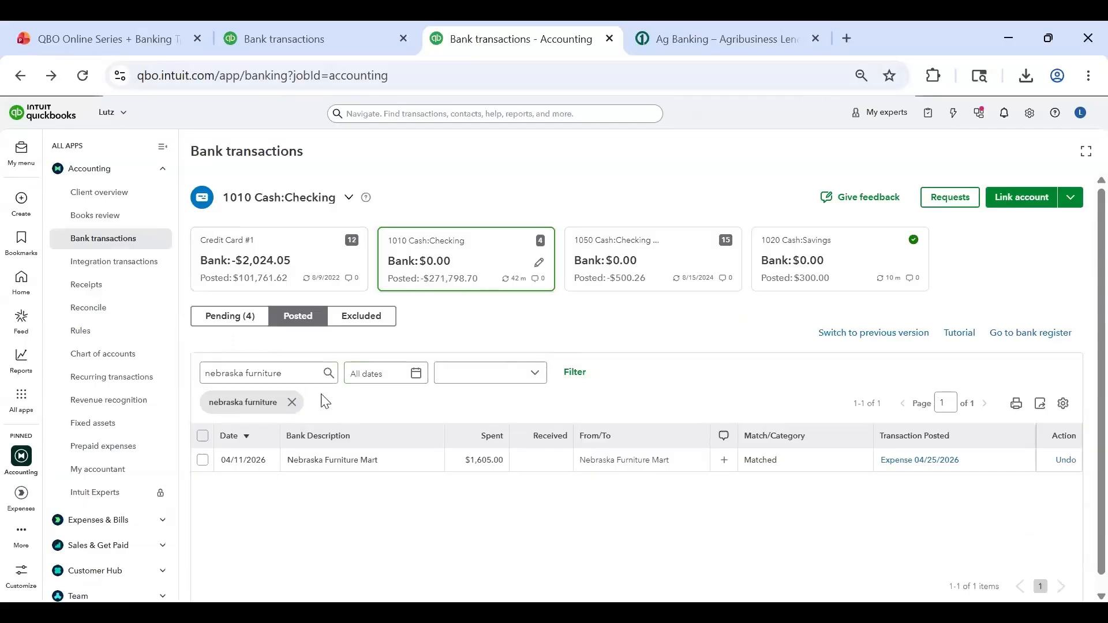
click(292, 402)
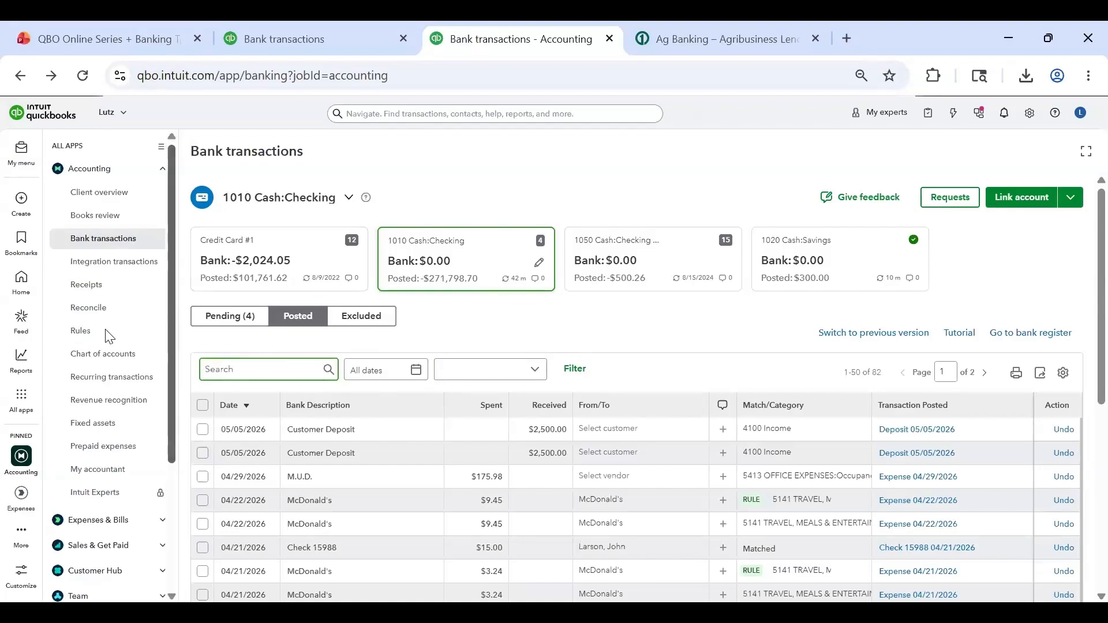
View the receipts awaiting review and return to Bank transactions
click(94, 293)
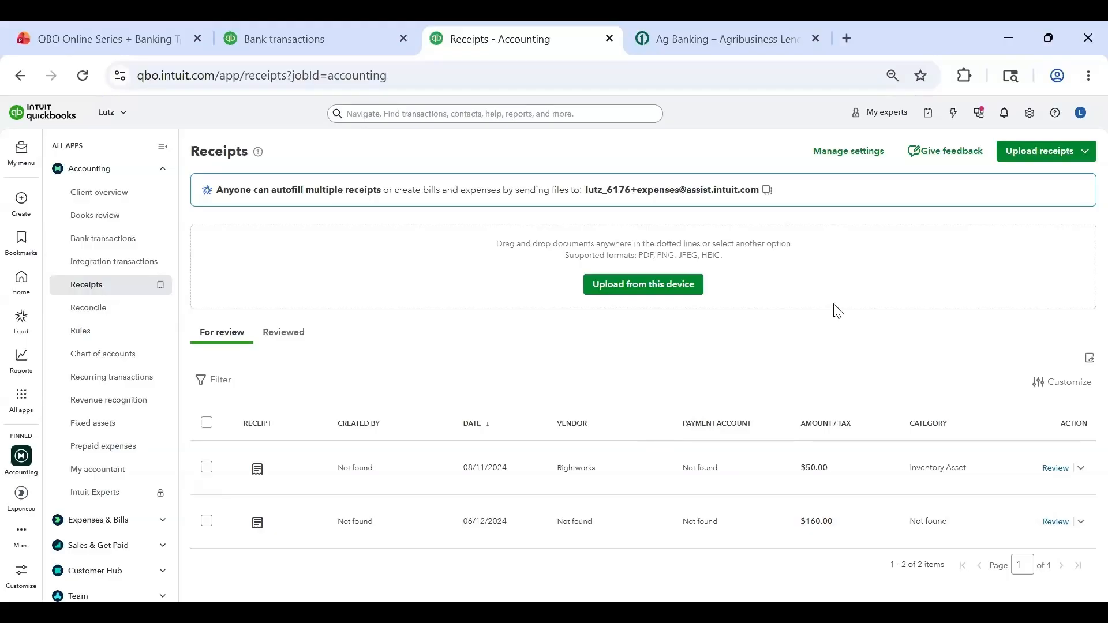
click(109, 242)
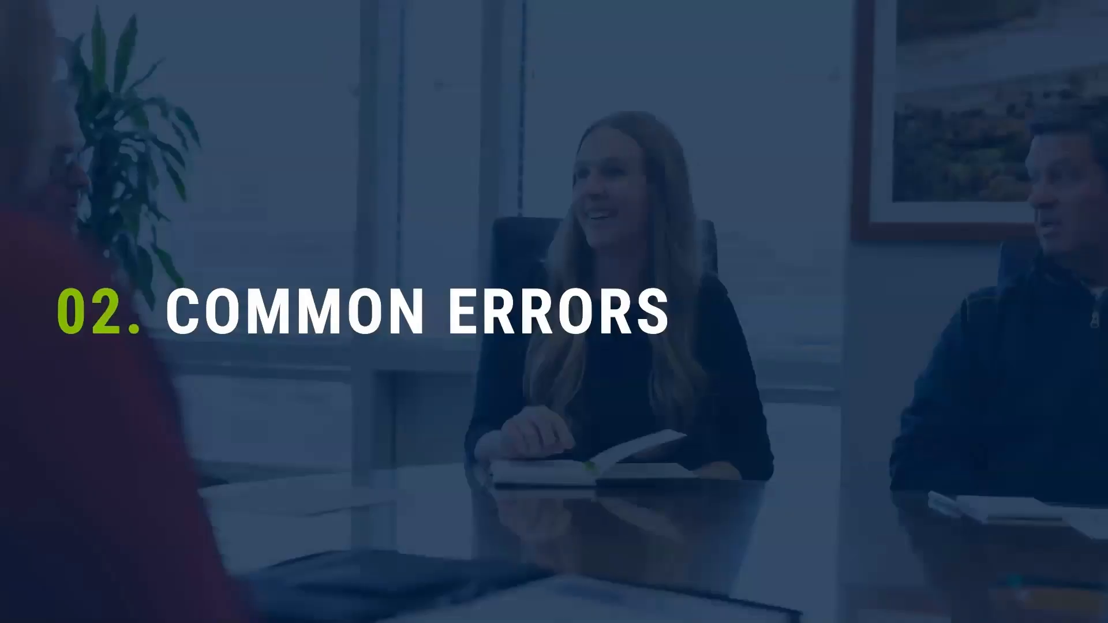
key(Right)
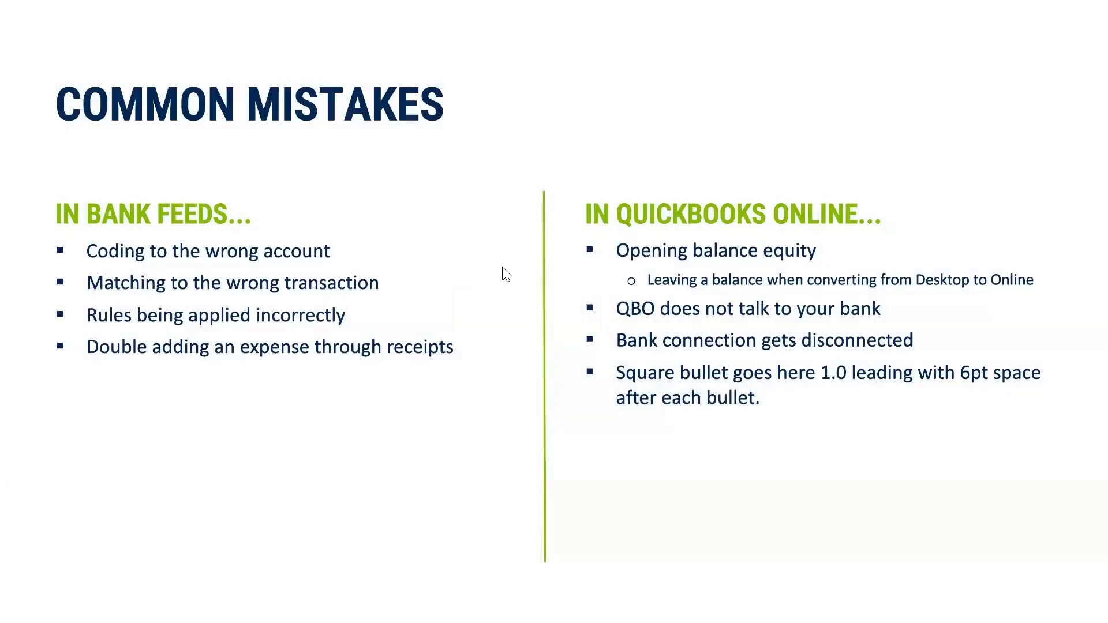